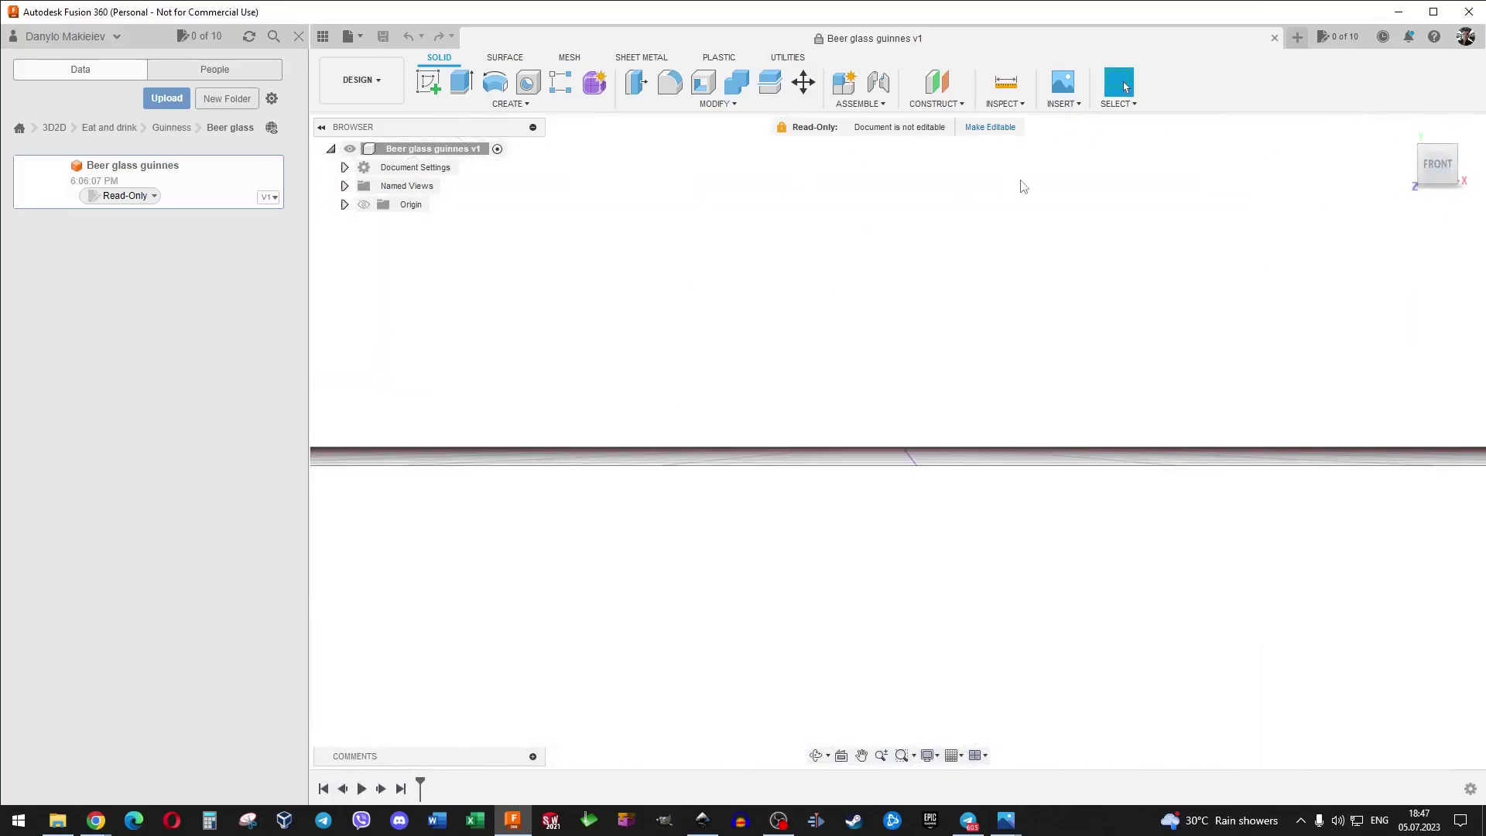
Start a new sketch on the front origin plane.
middle_click_drag(1023, 187, 1003, 199, "shift")
scroll(950, 321, "down", 2)
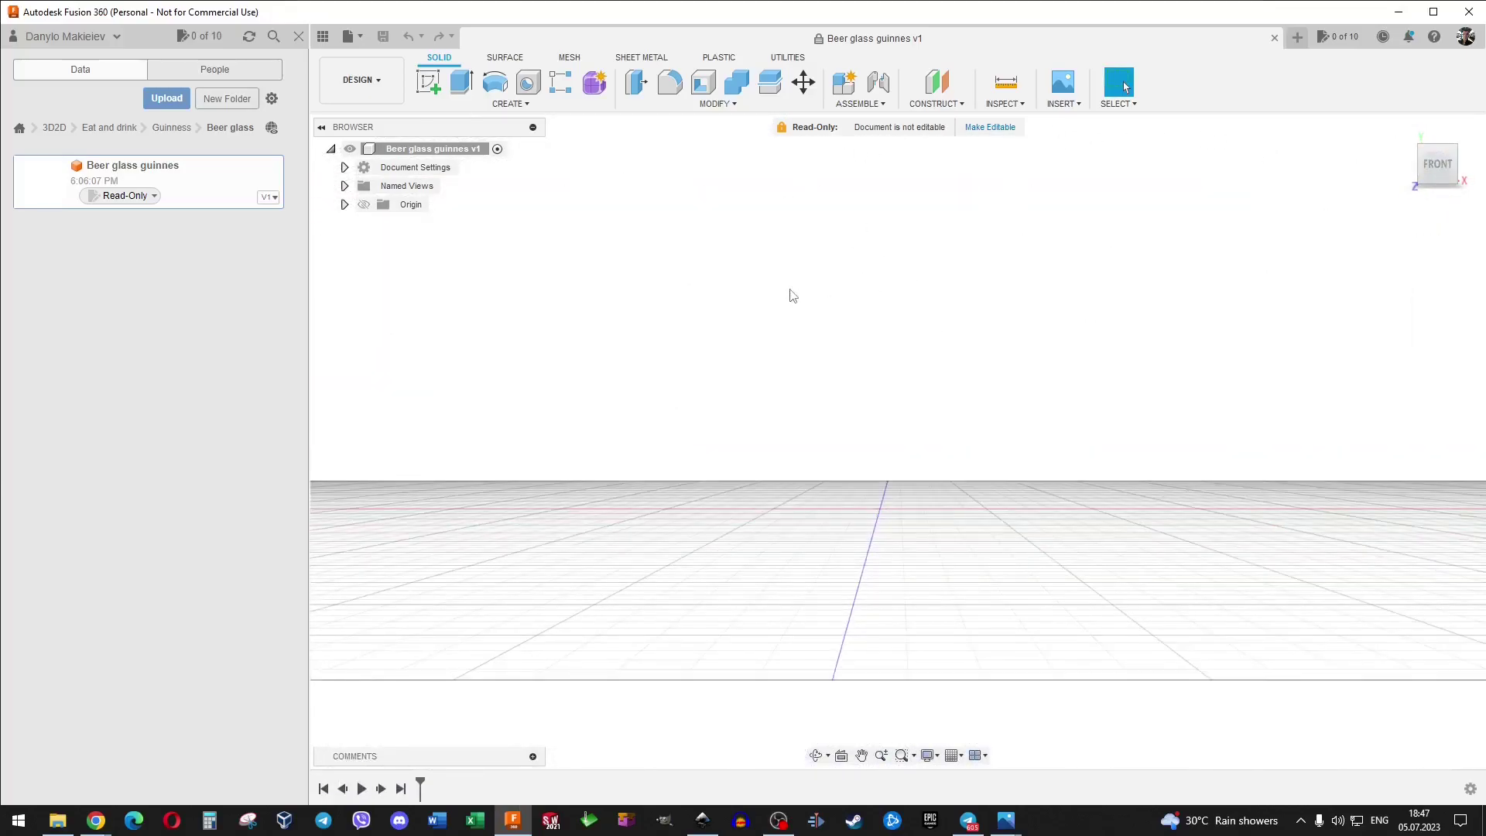
scroll(792, 295, "down", 3)
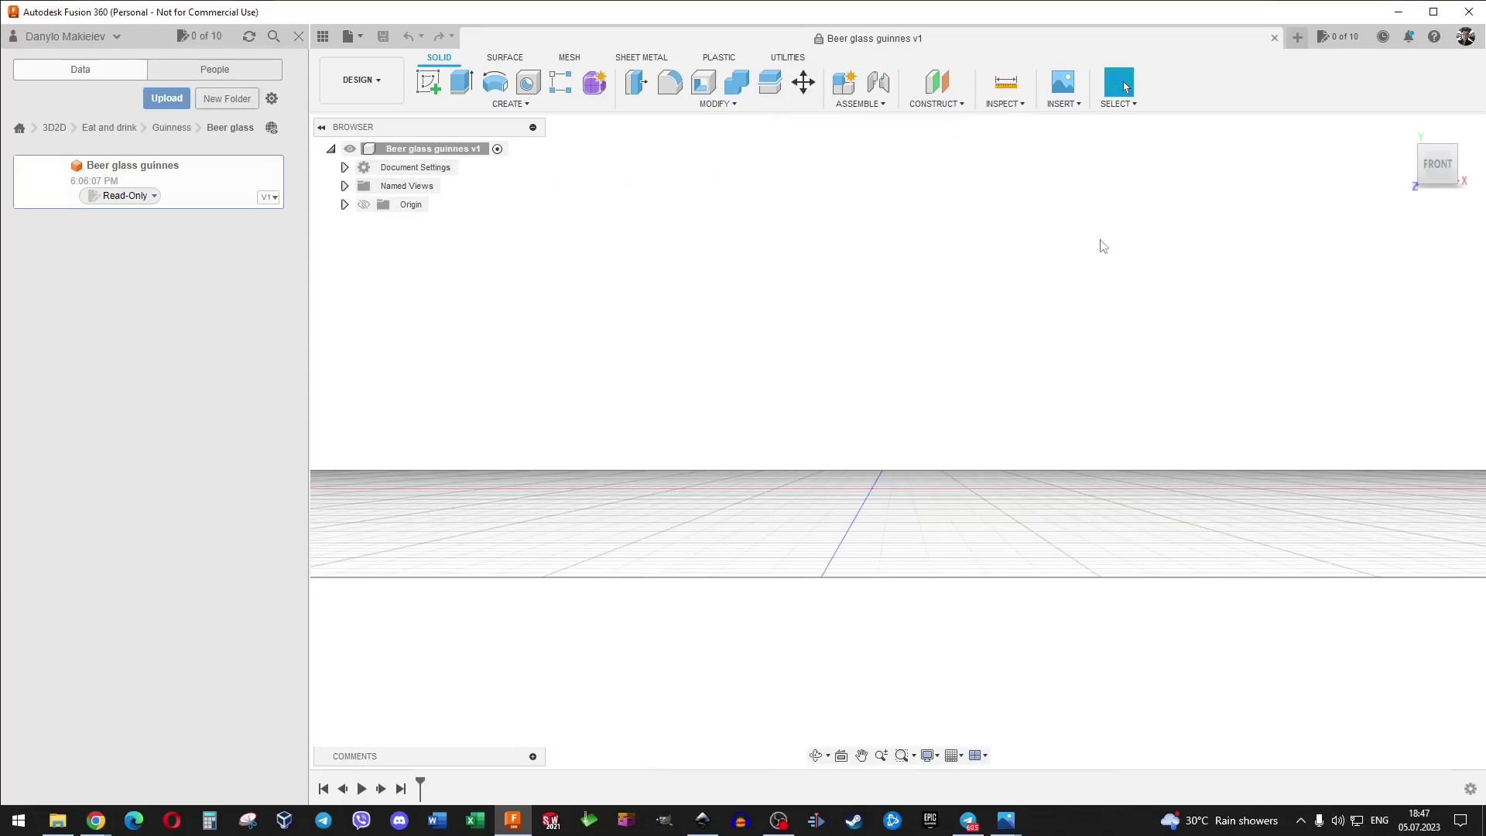
left_click(428, 81)
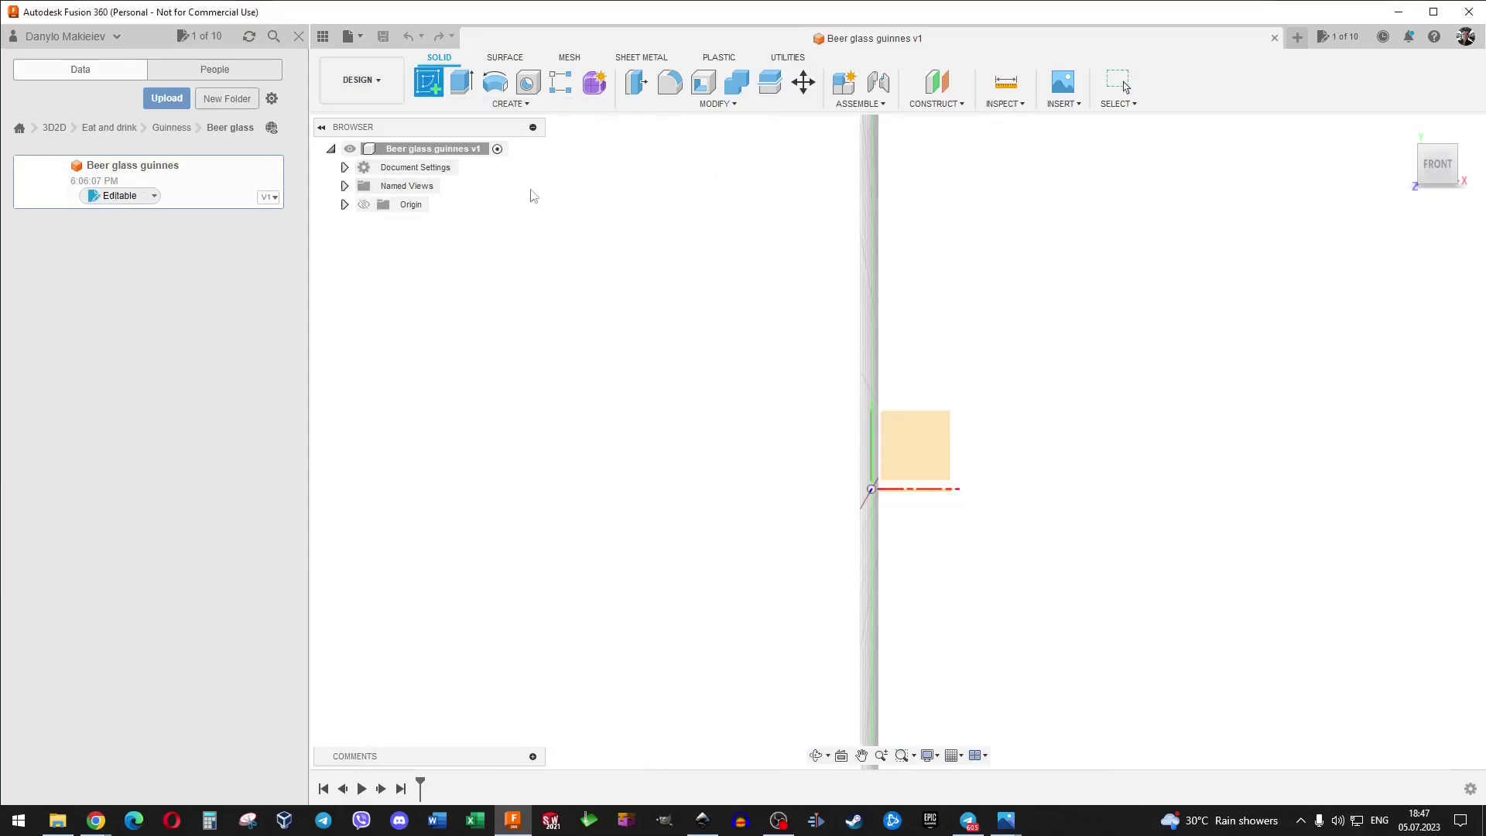
left_click(914, 452)
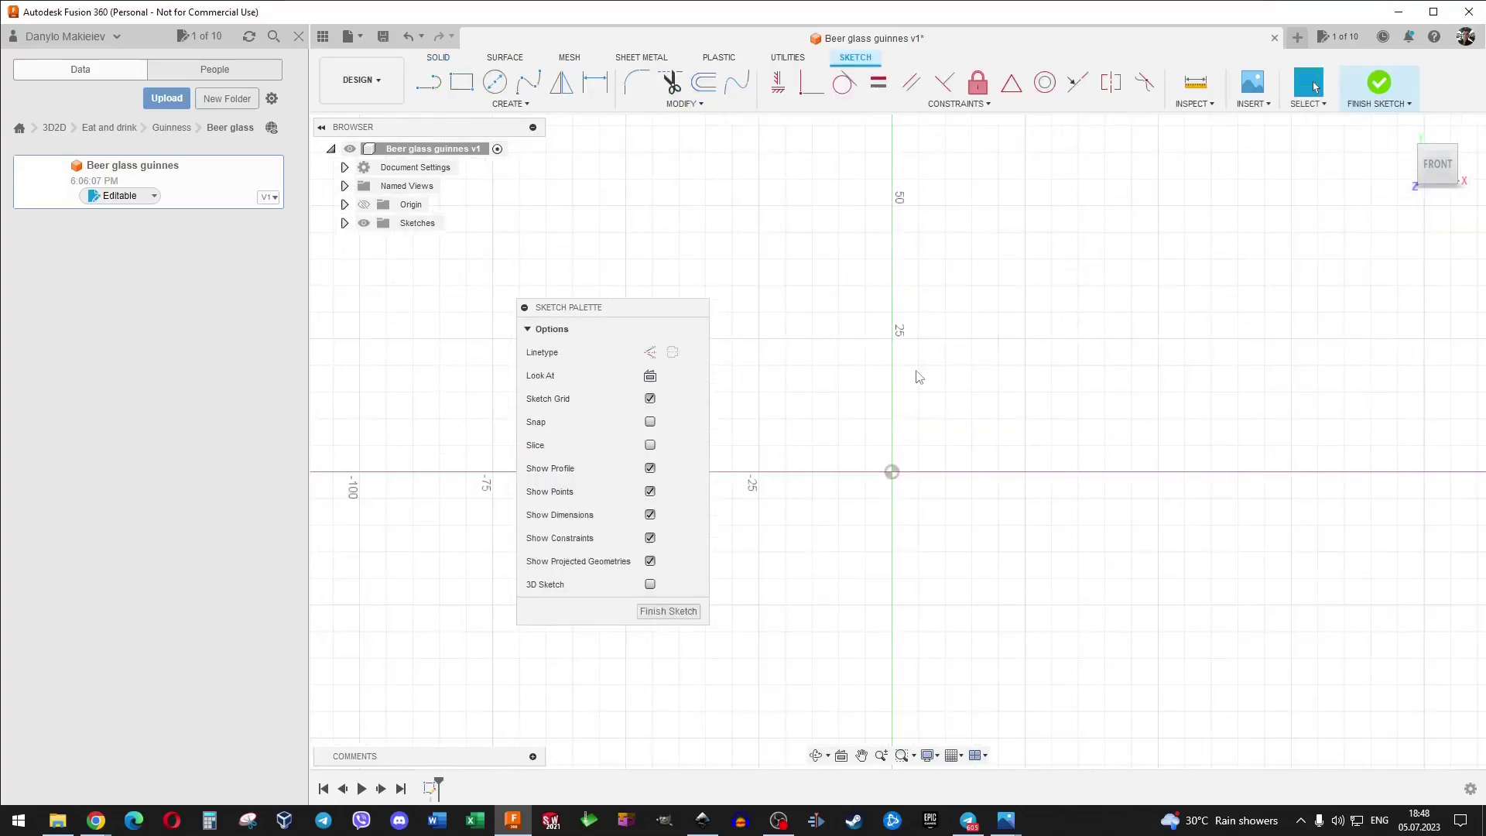
Begin inserting a canvas reference image from your computer.
left_click(1251, 105)
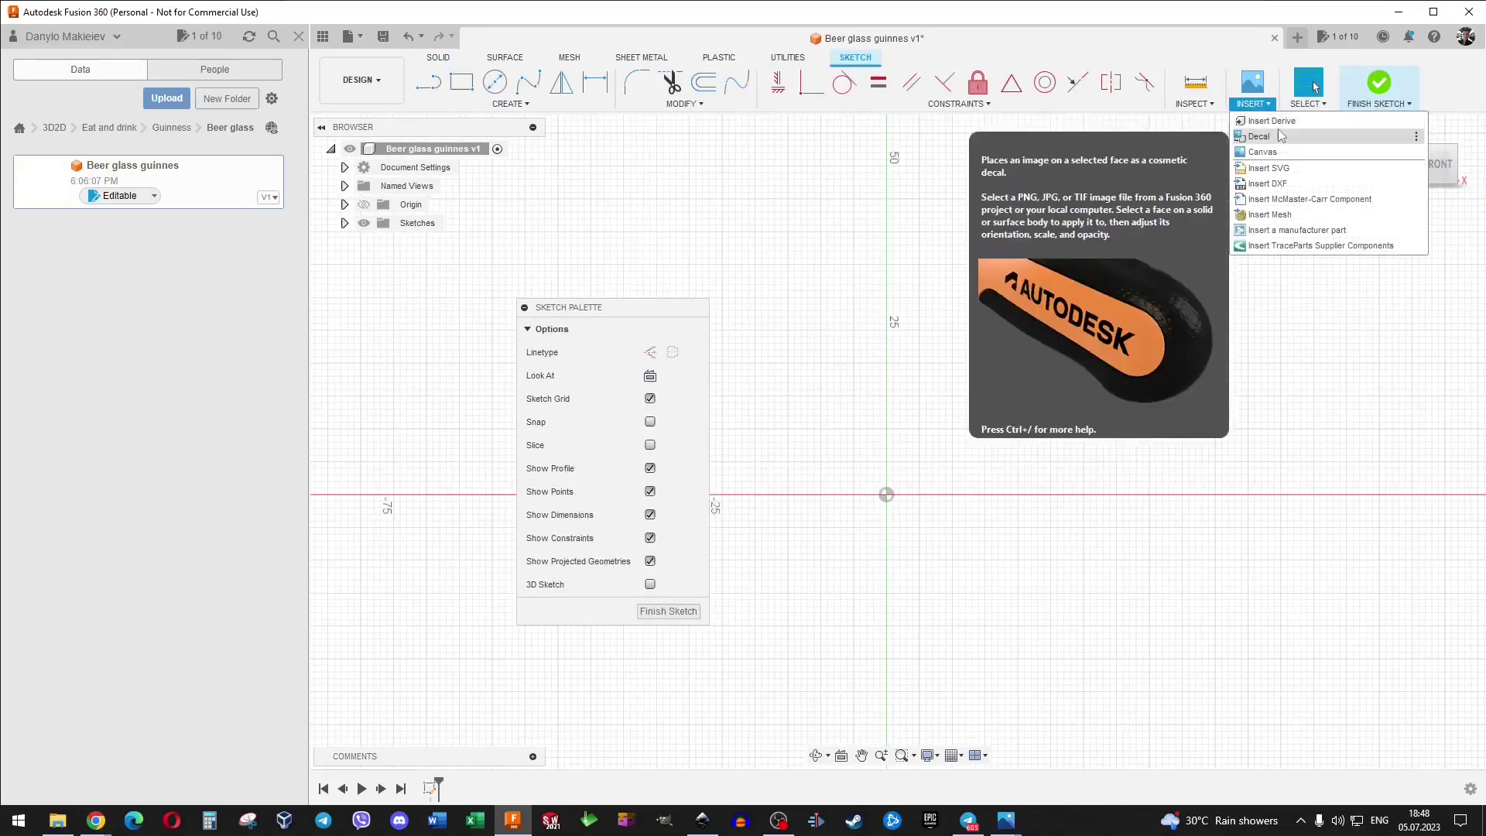
left_click(1274, 153)
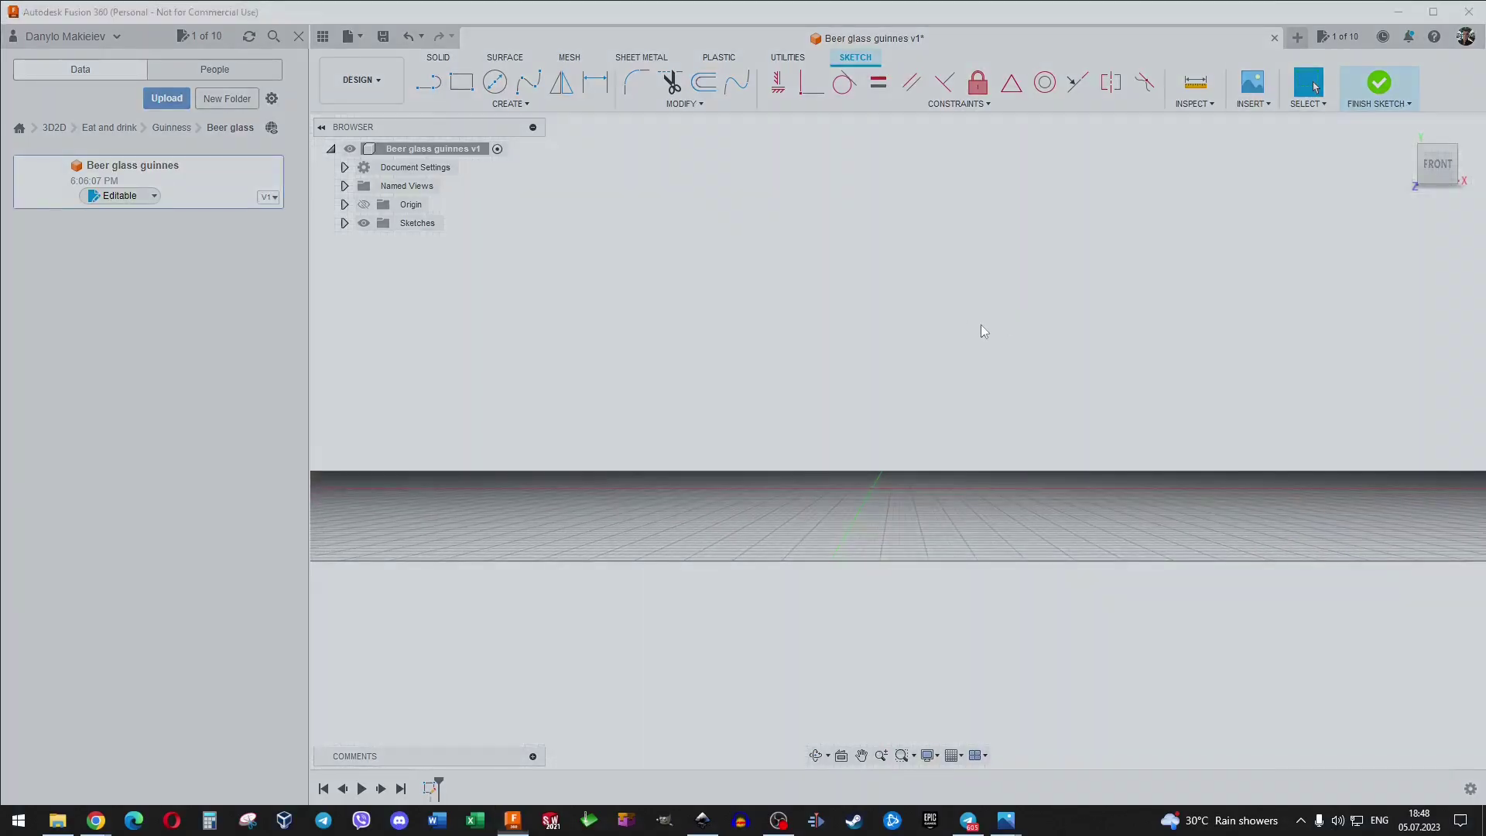
left_click(575, 570)
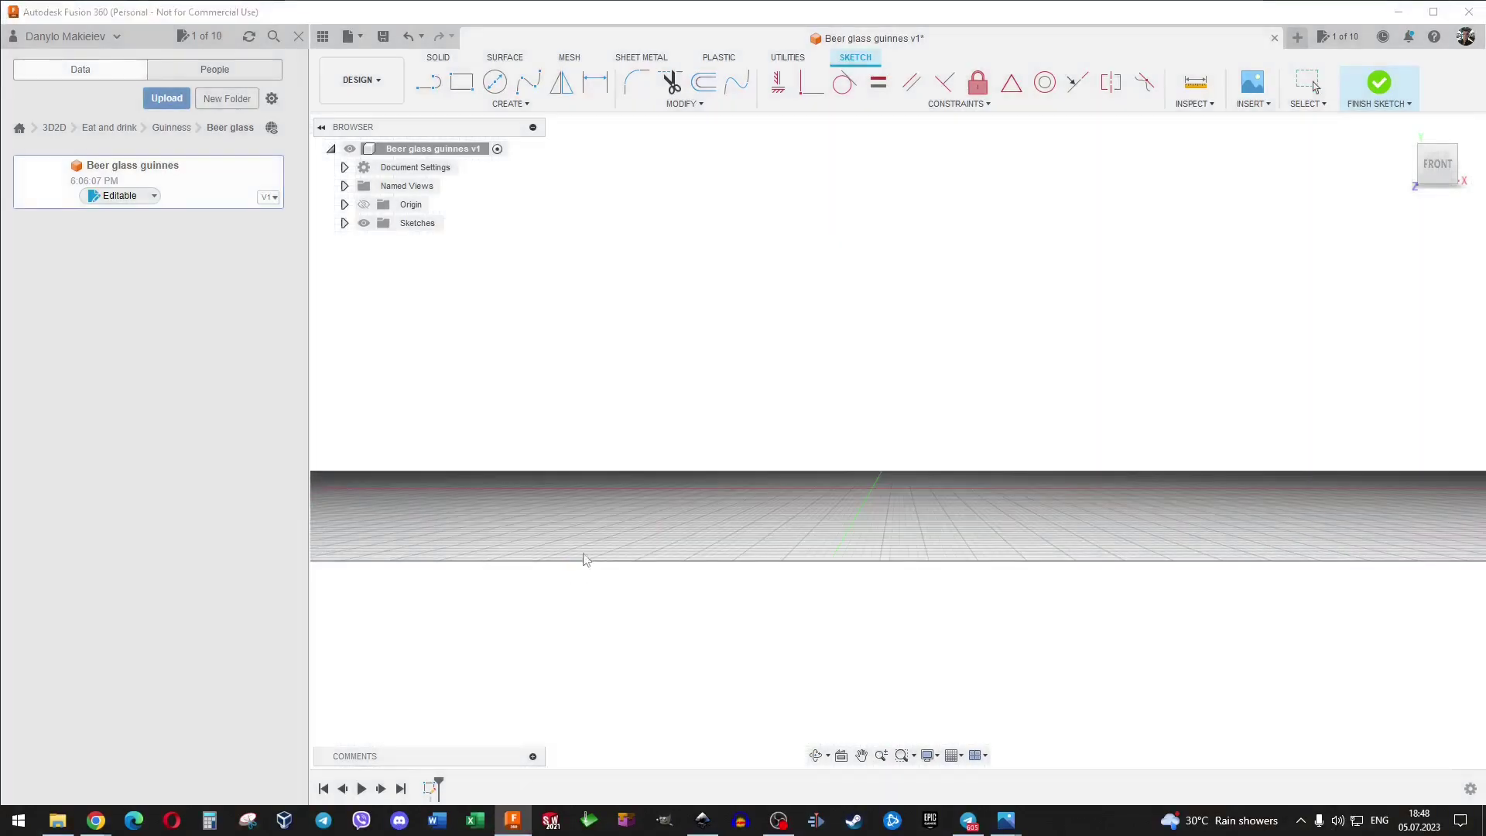
Open the Guinness photo 0.jpg and attach it as a canvas on the XY plane.
left_click(198, 161)
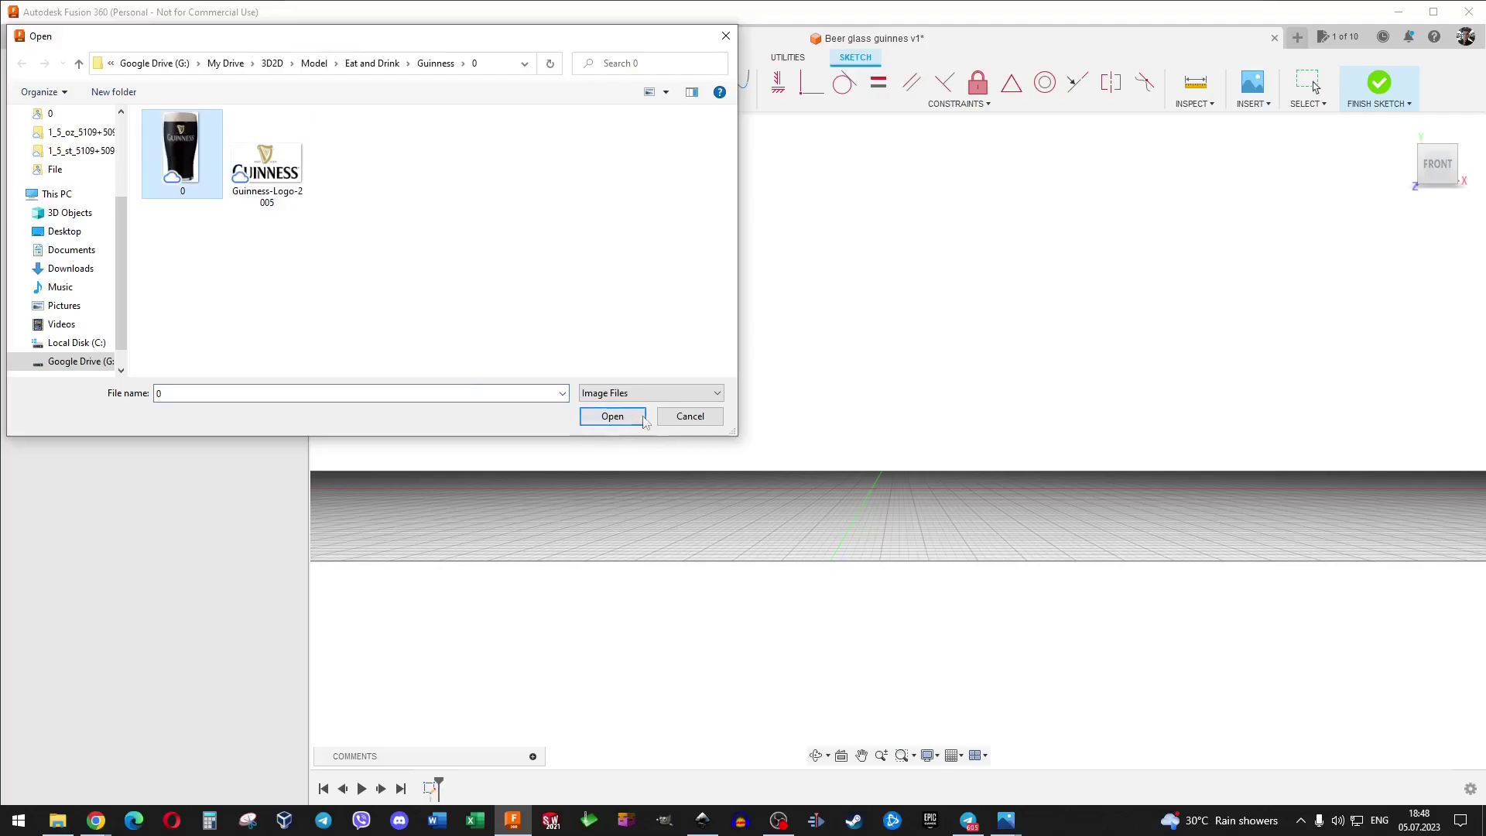
left_click(612, 416)
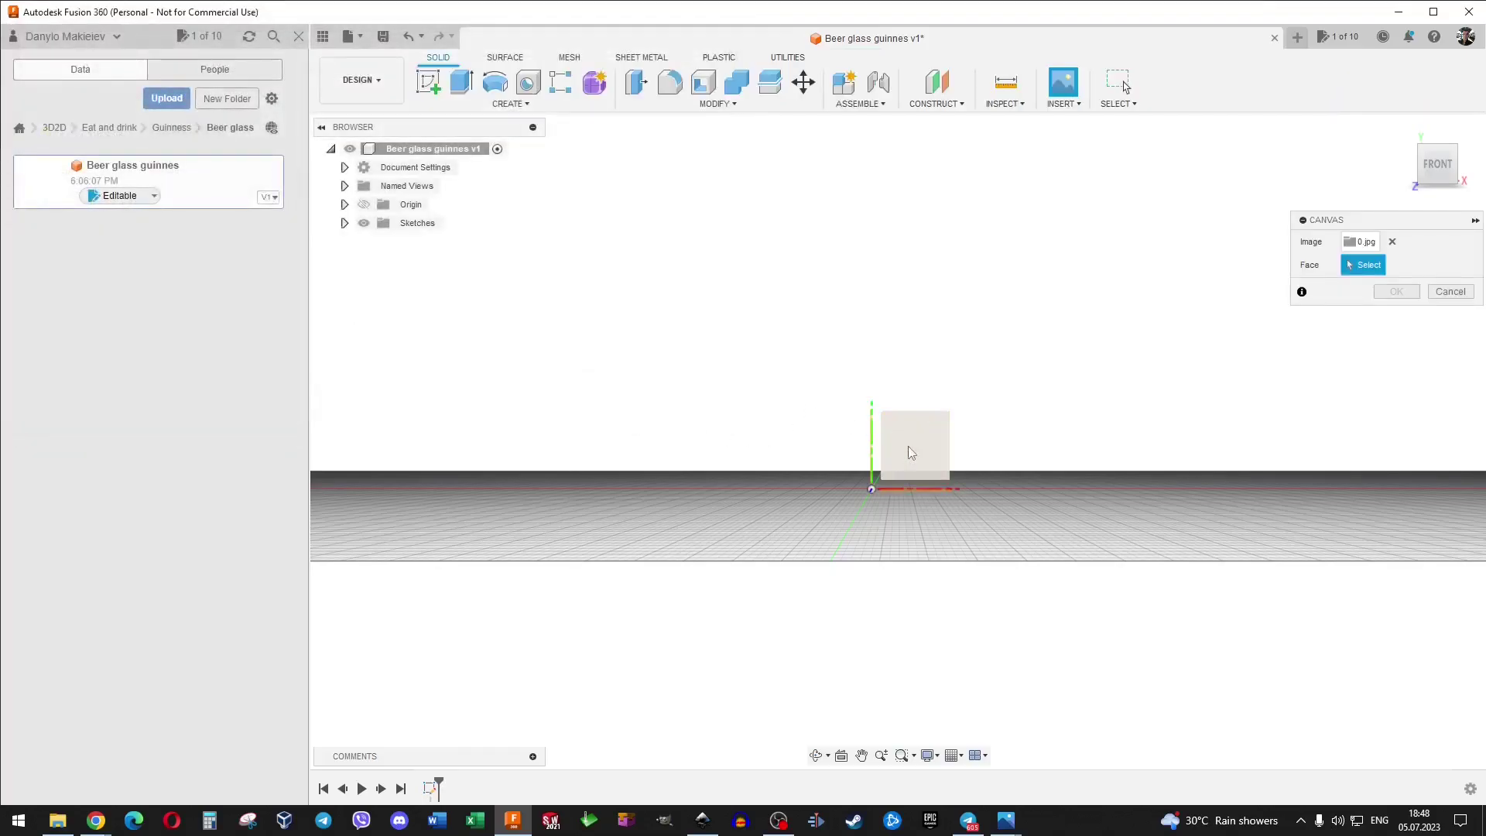
left_click(911, 445)
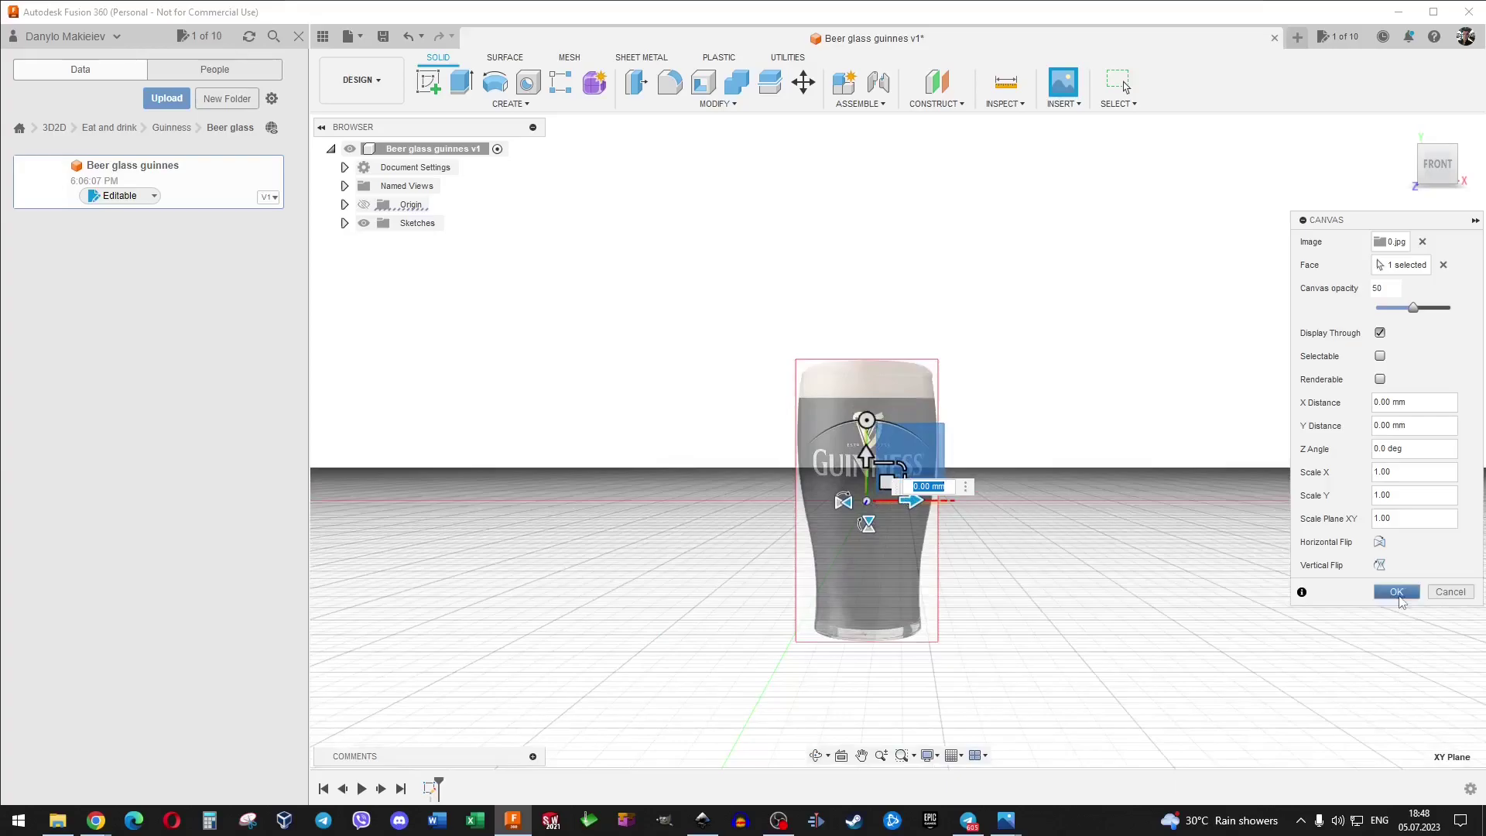
left_click(1396, 591)
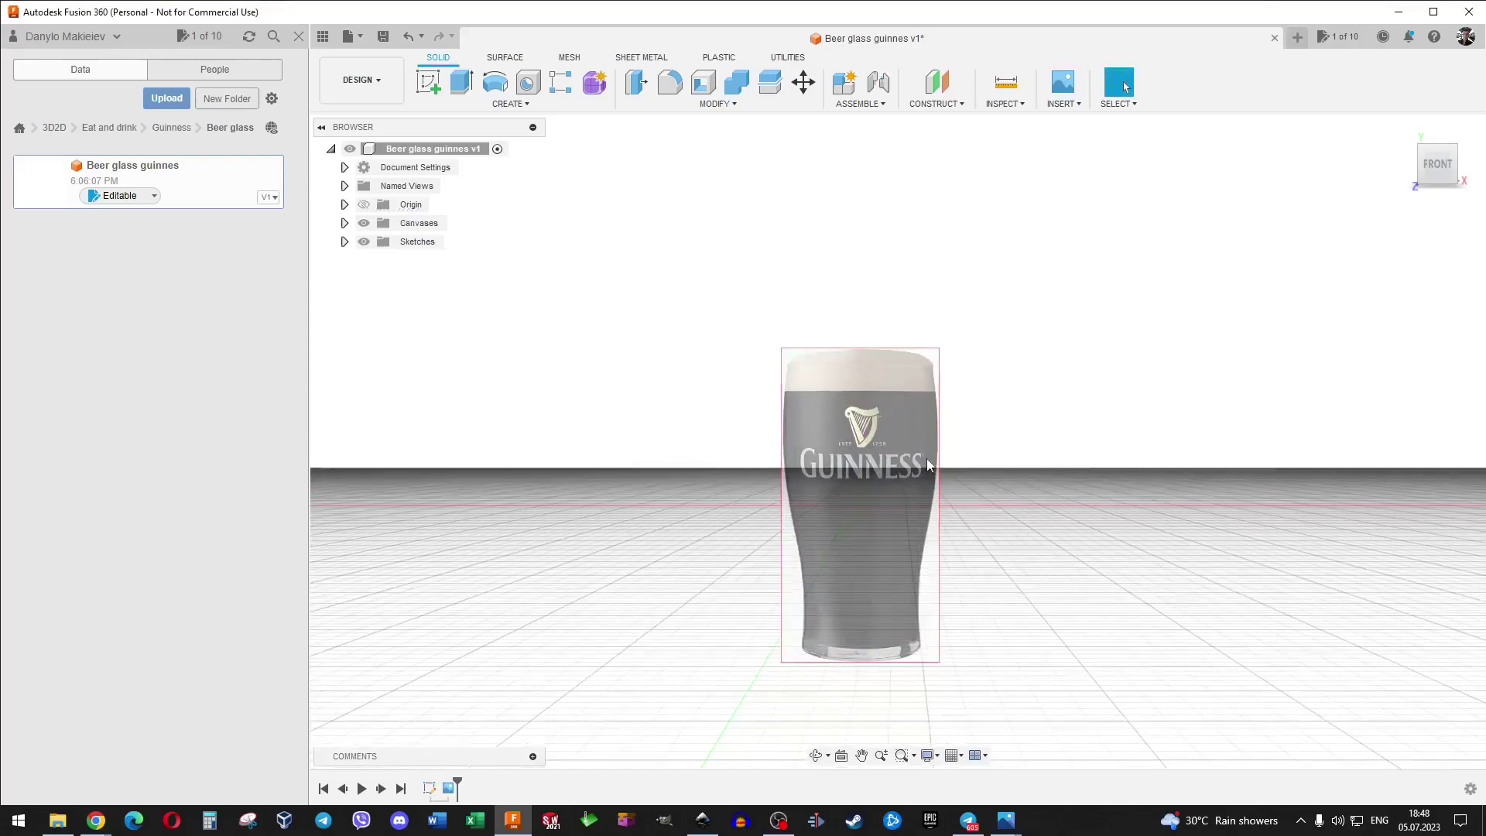
scroll(928, 464, "up", 3)
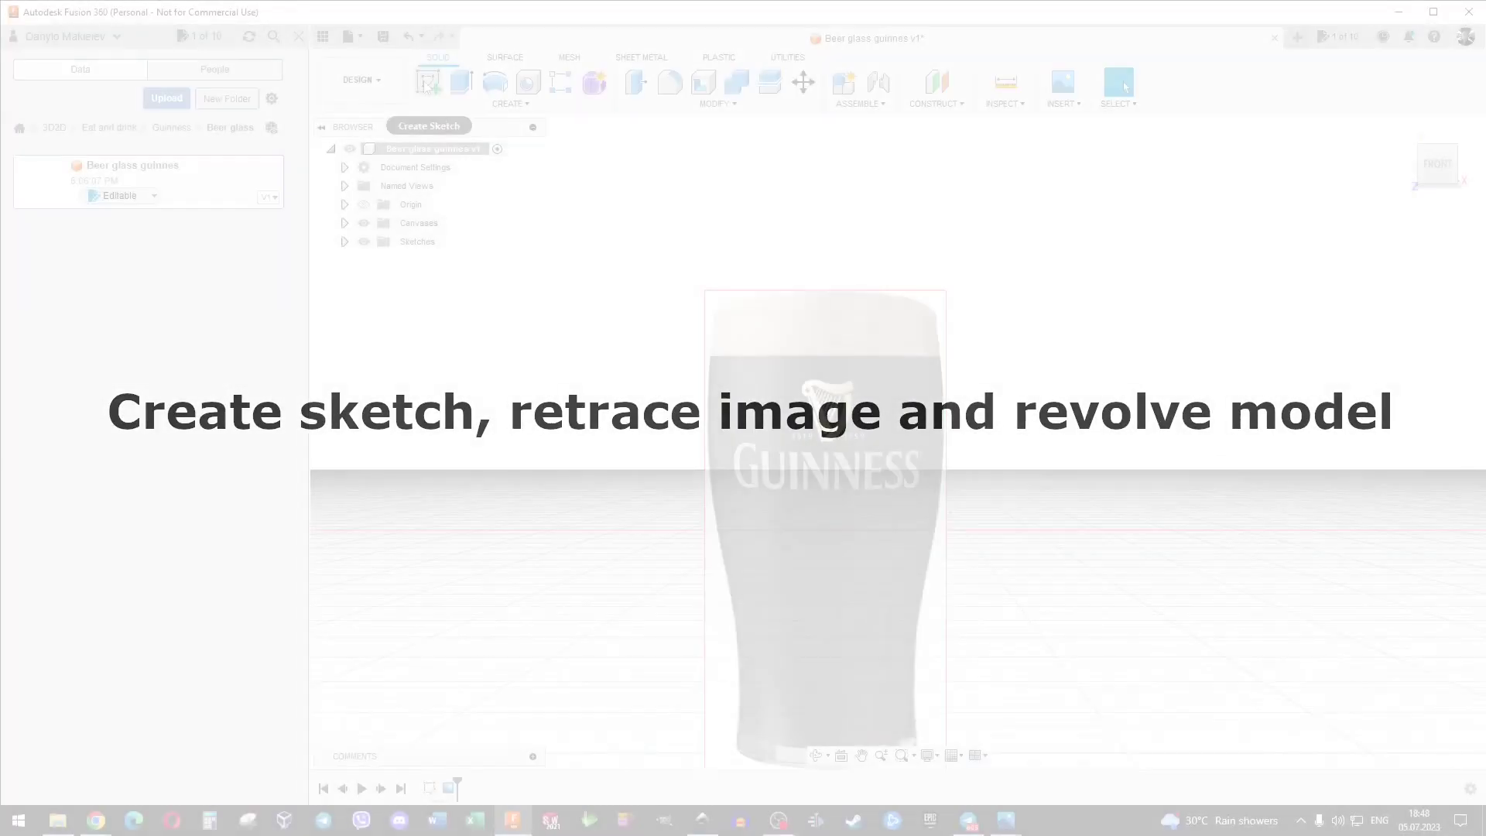
Sketch on the canvas plane and draw a vertical line down the glass's right edge.
left_click(870, 489)
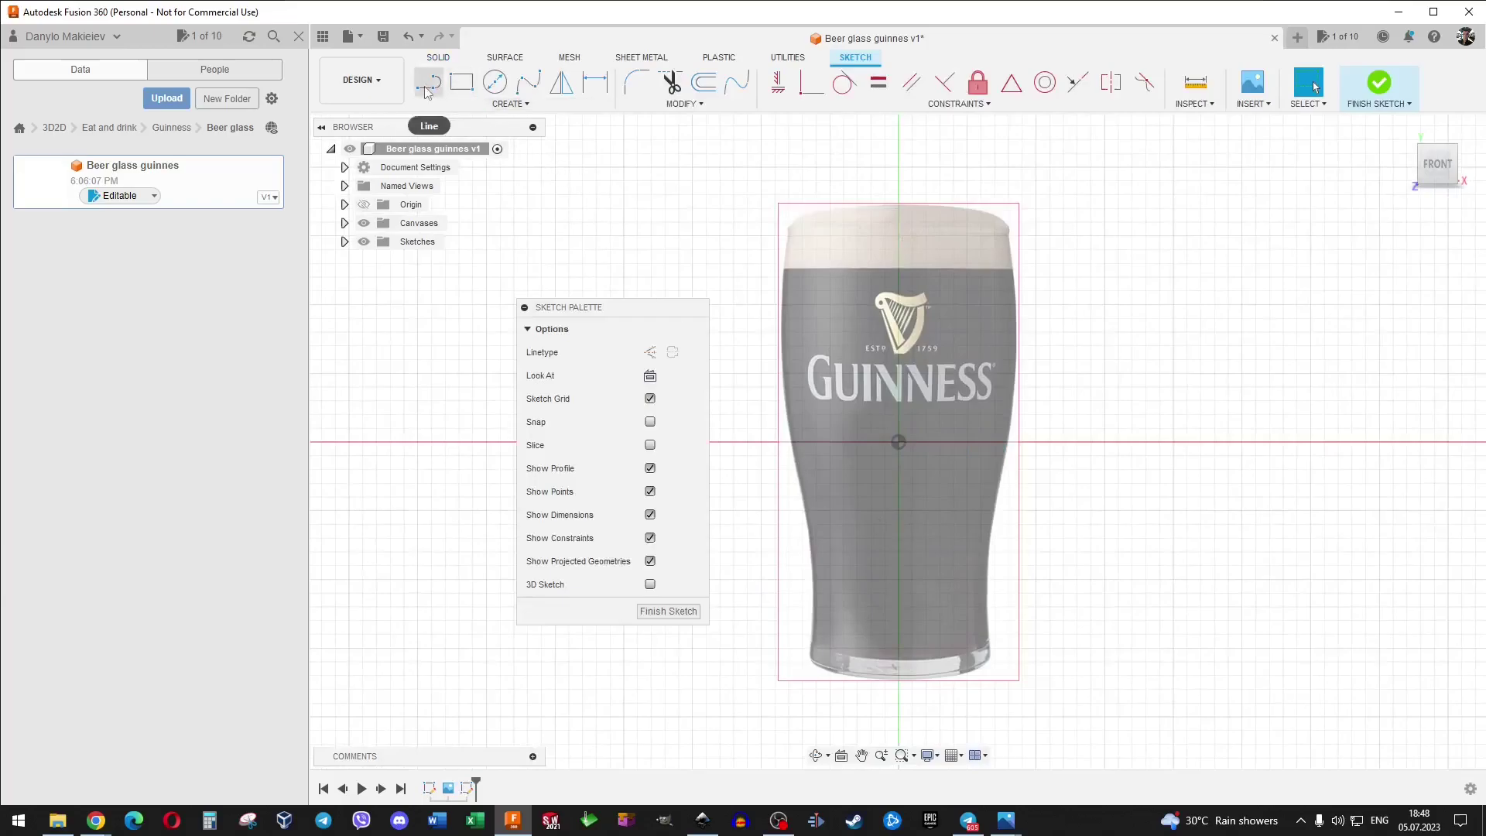
left_click(428, 83)
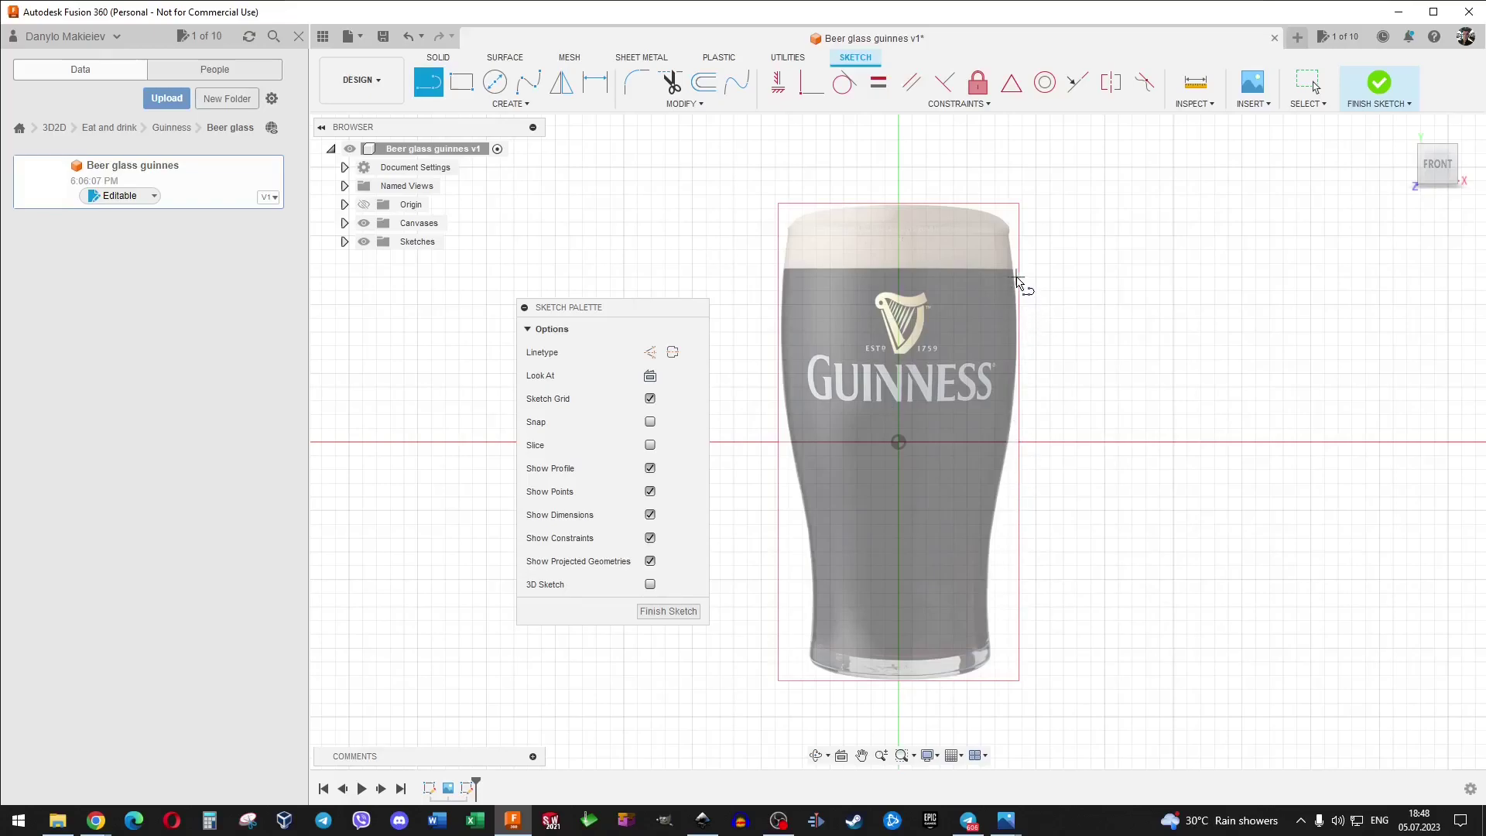
scroll(1016, 281, "up", 2)
scroll(1019, 304, "up", 2)
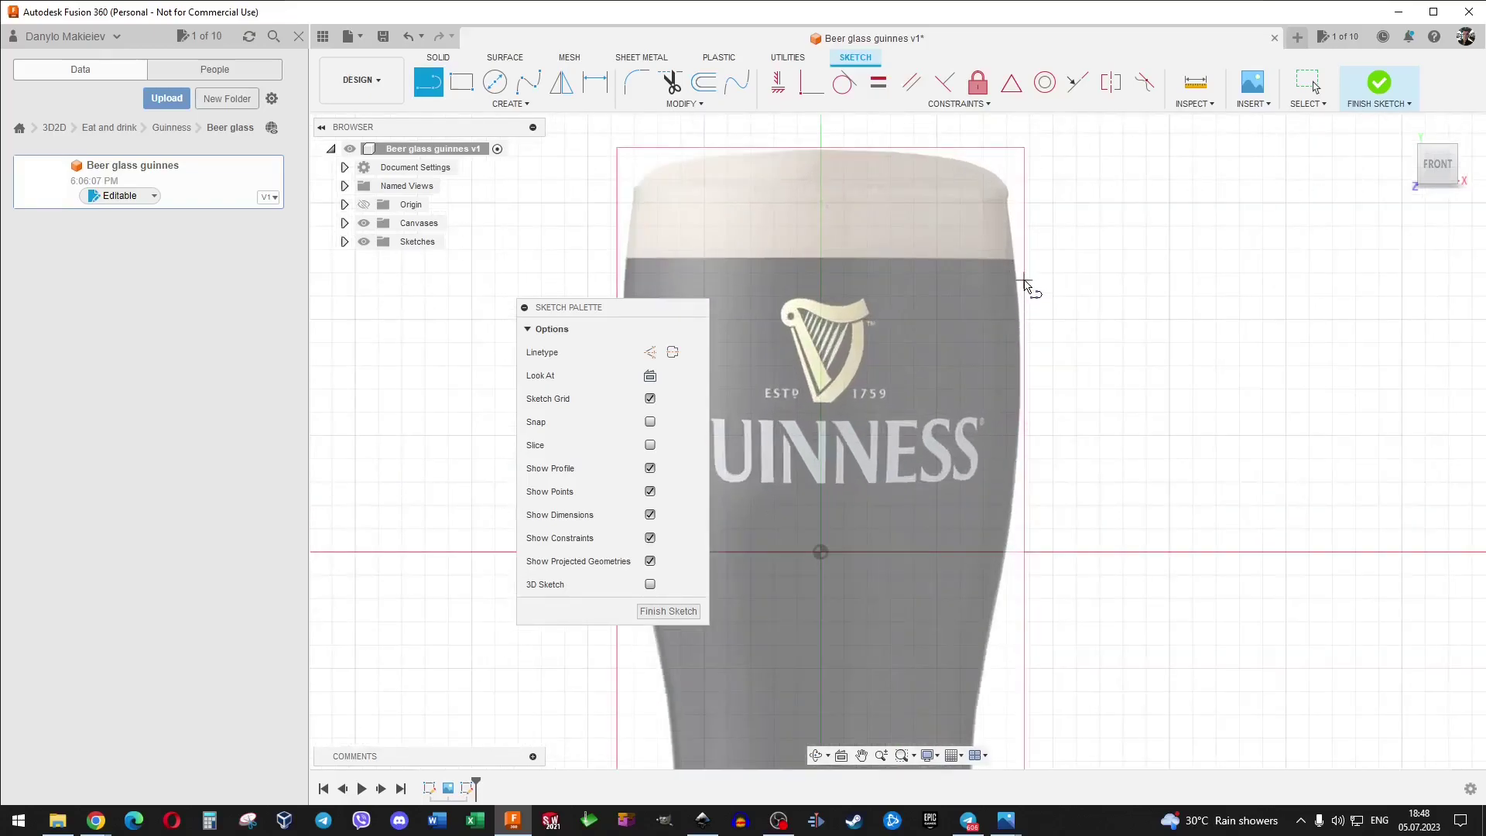
left_click_drag(1024, 317, 1028, 510)
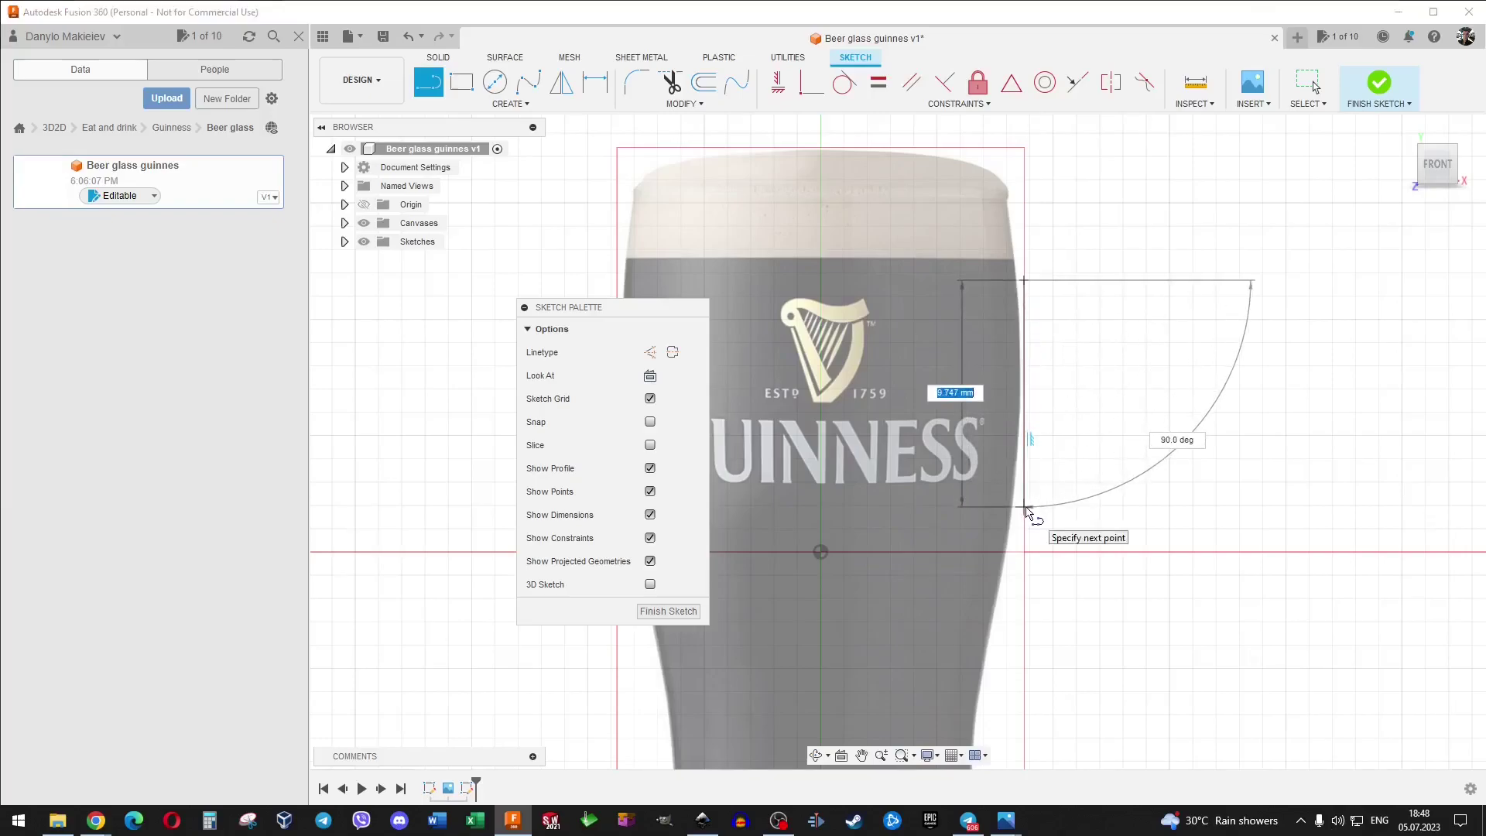
mouse_move(1028, 511)
left_mouse_down()
mouse_move(1028, 524)
mouse_move(447, 93)
left_mouse_up()
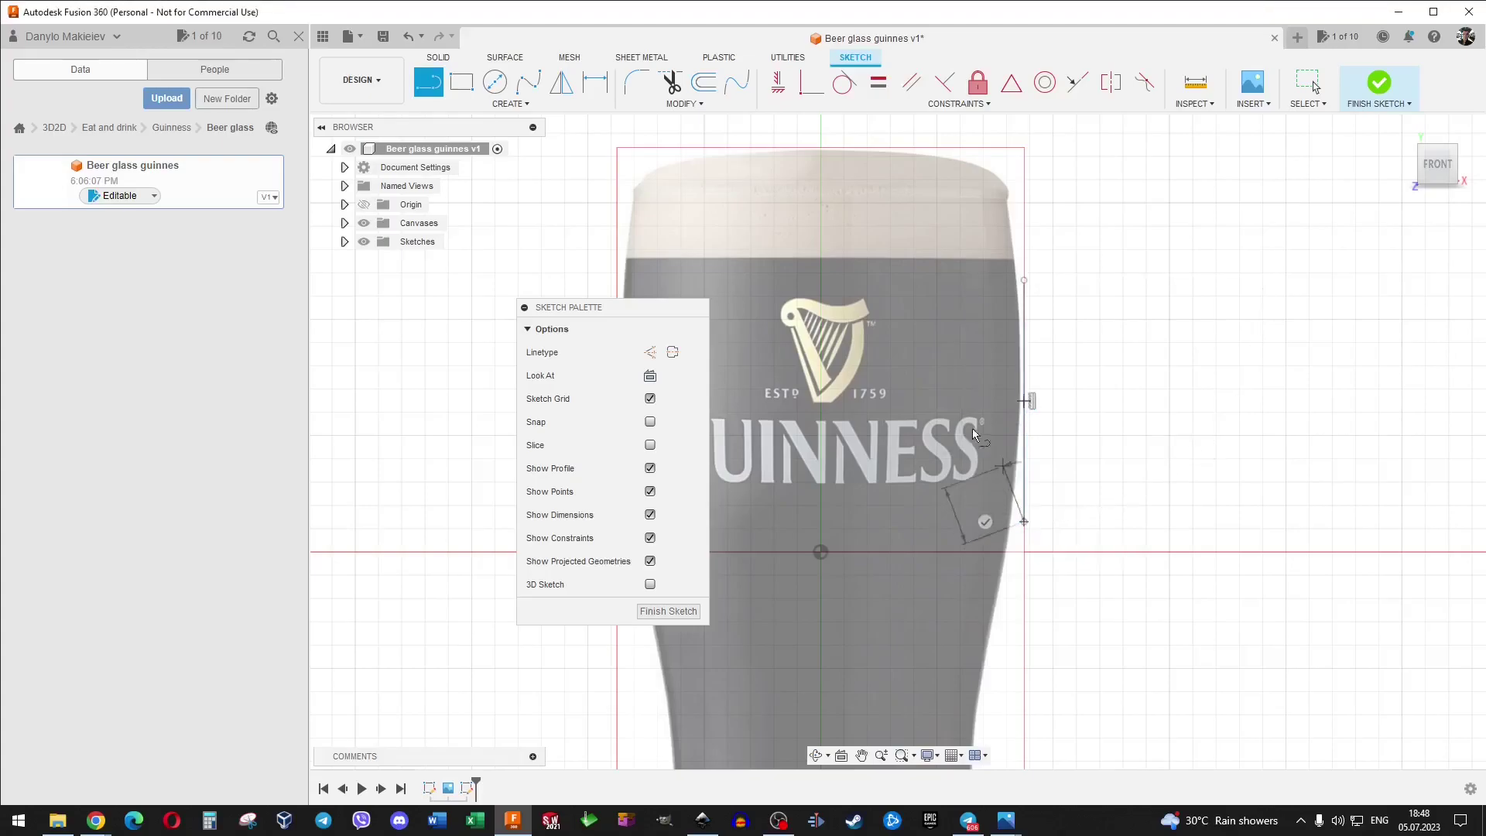
Add a three-point arc from the line's top end up toward the rim.
left_click(507, 104)
mouse_move(436, 167)
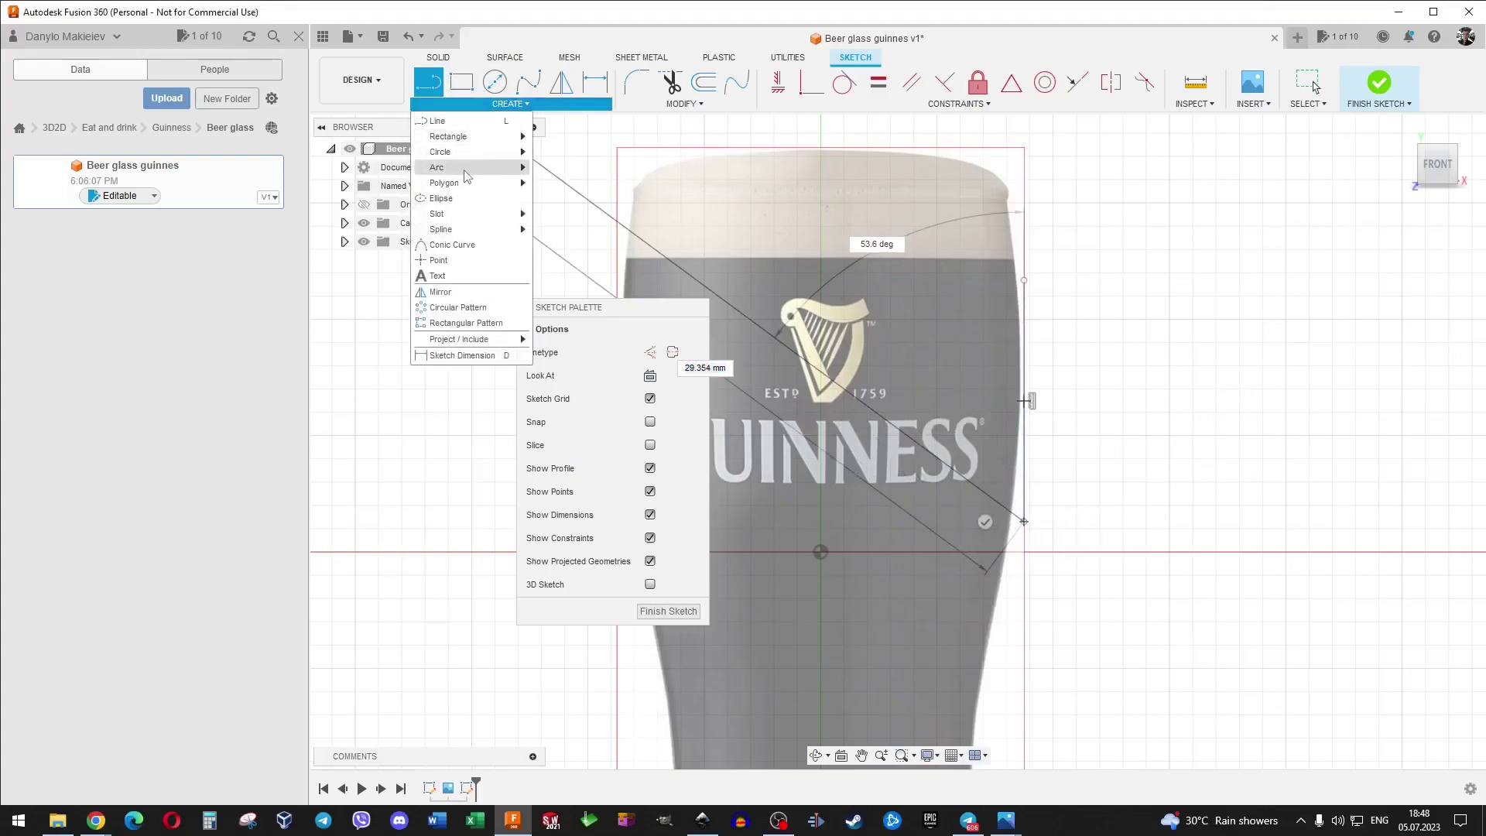
scroll(1041, 232, "up", 2)
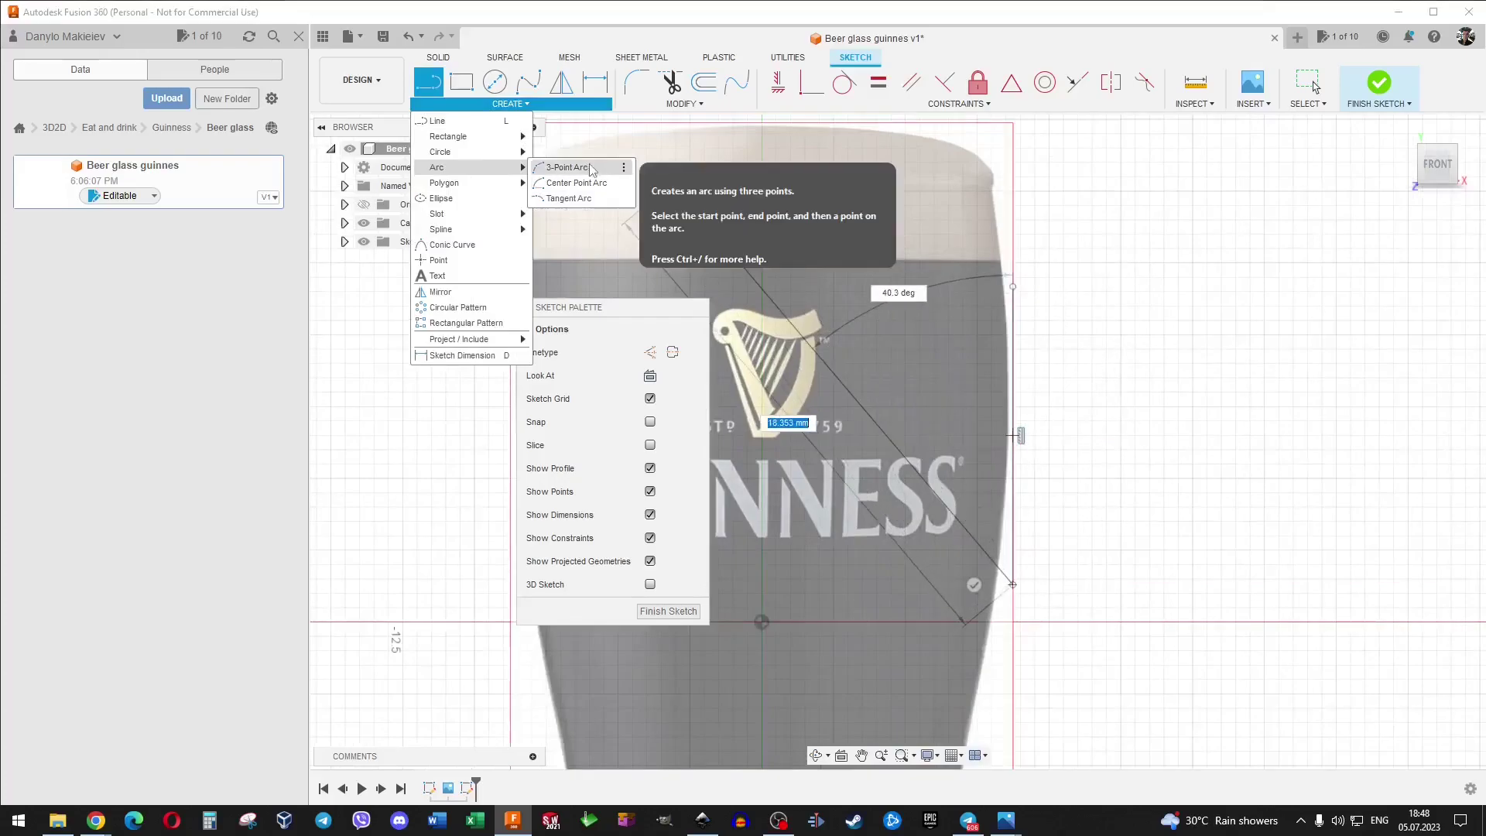
left_click(566, 167)
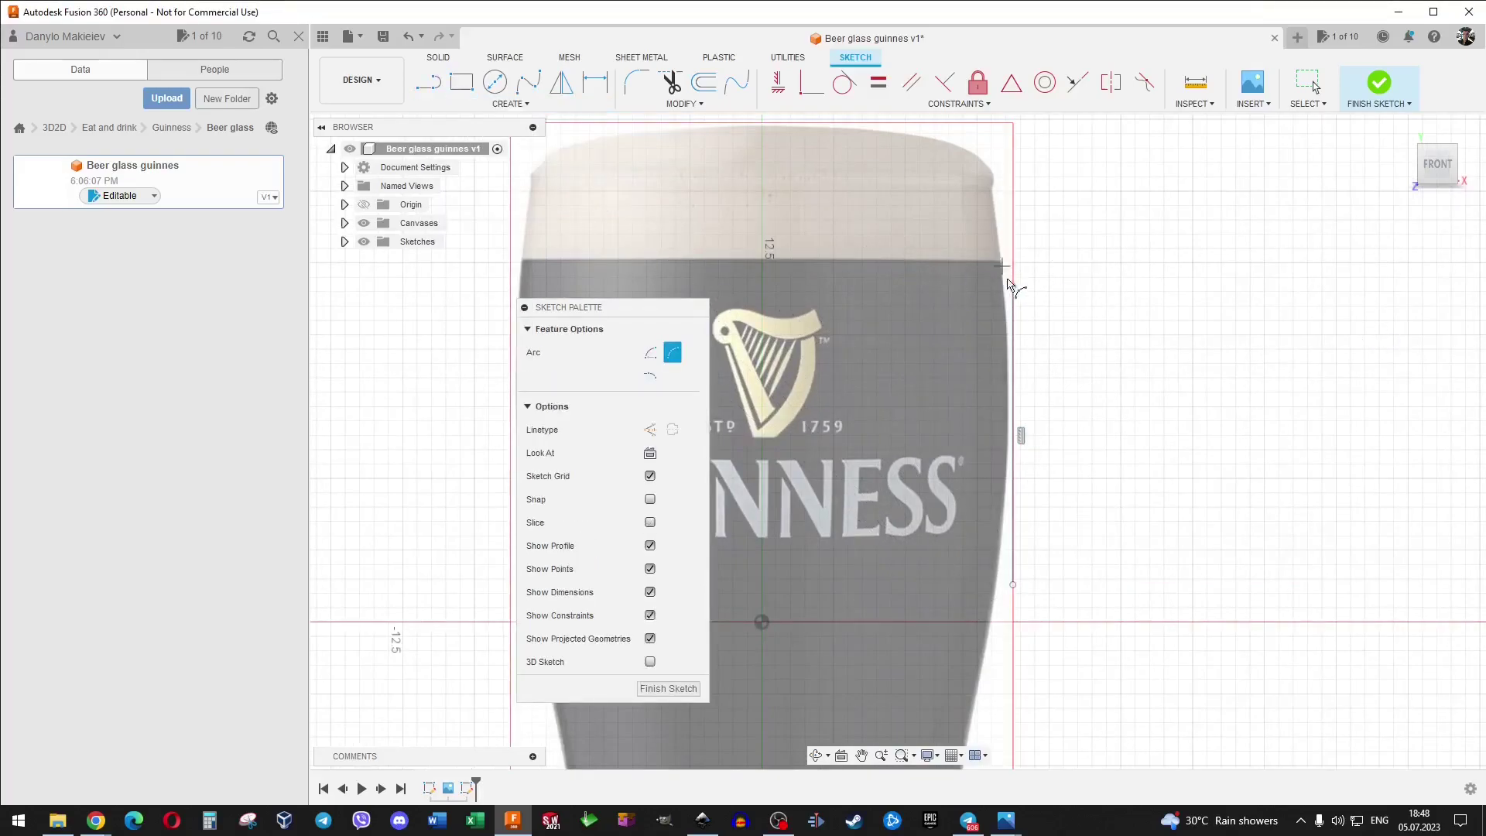
left_click(1014, 224)
scroll(1014, 225, "up", 3)
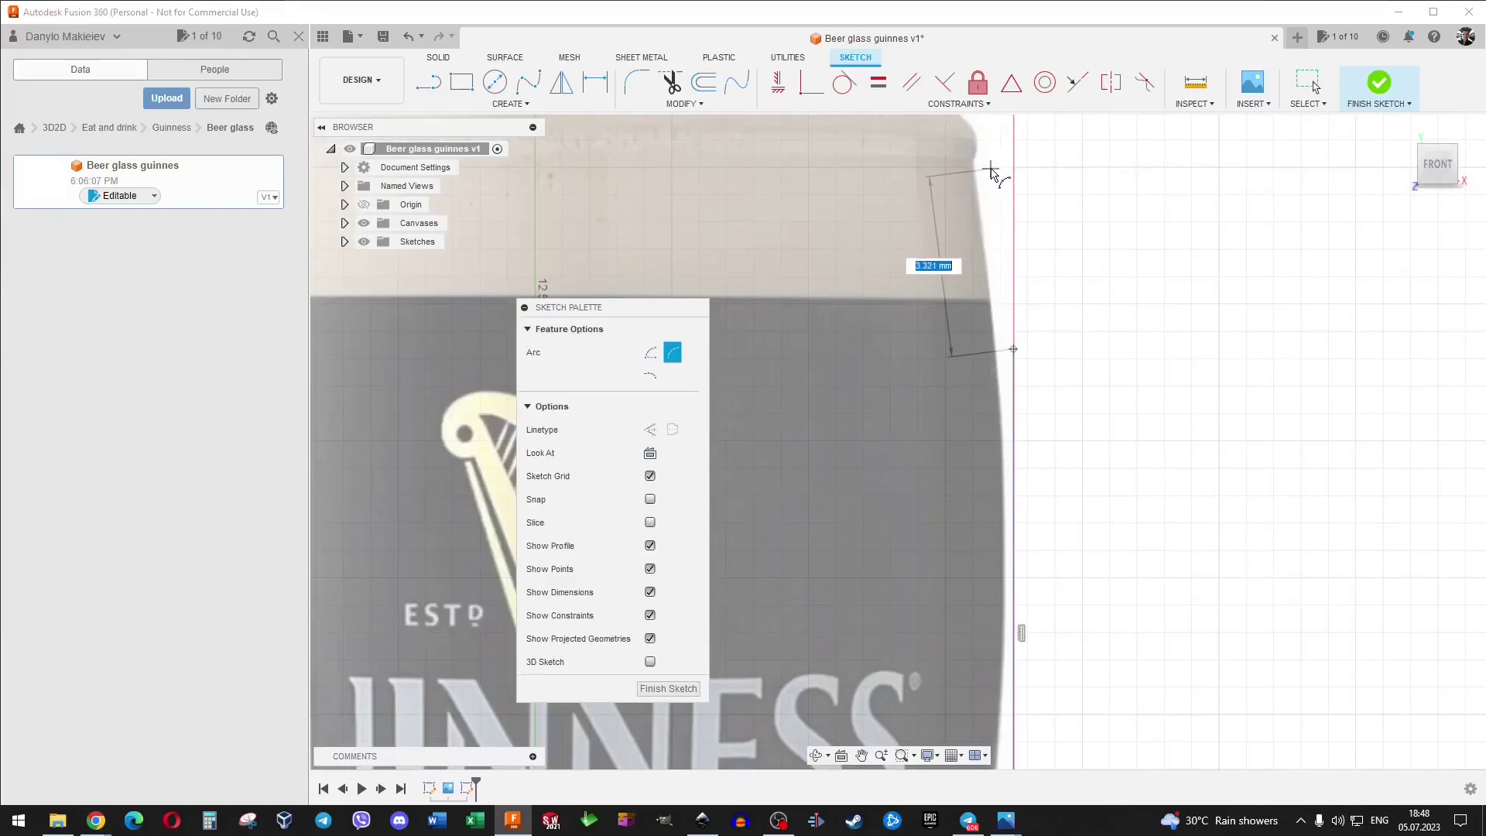
left_click(988, 164)
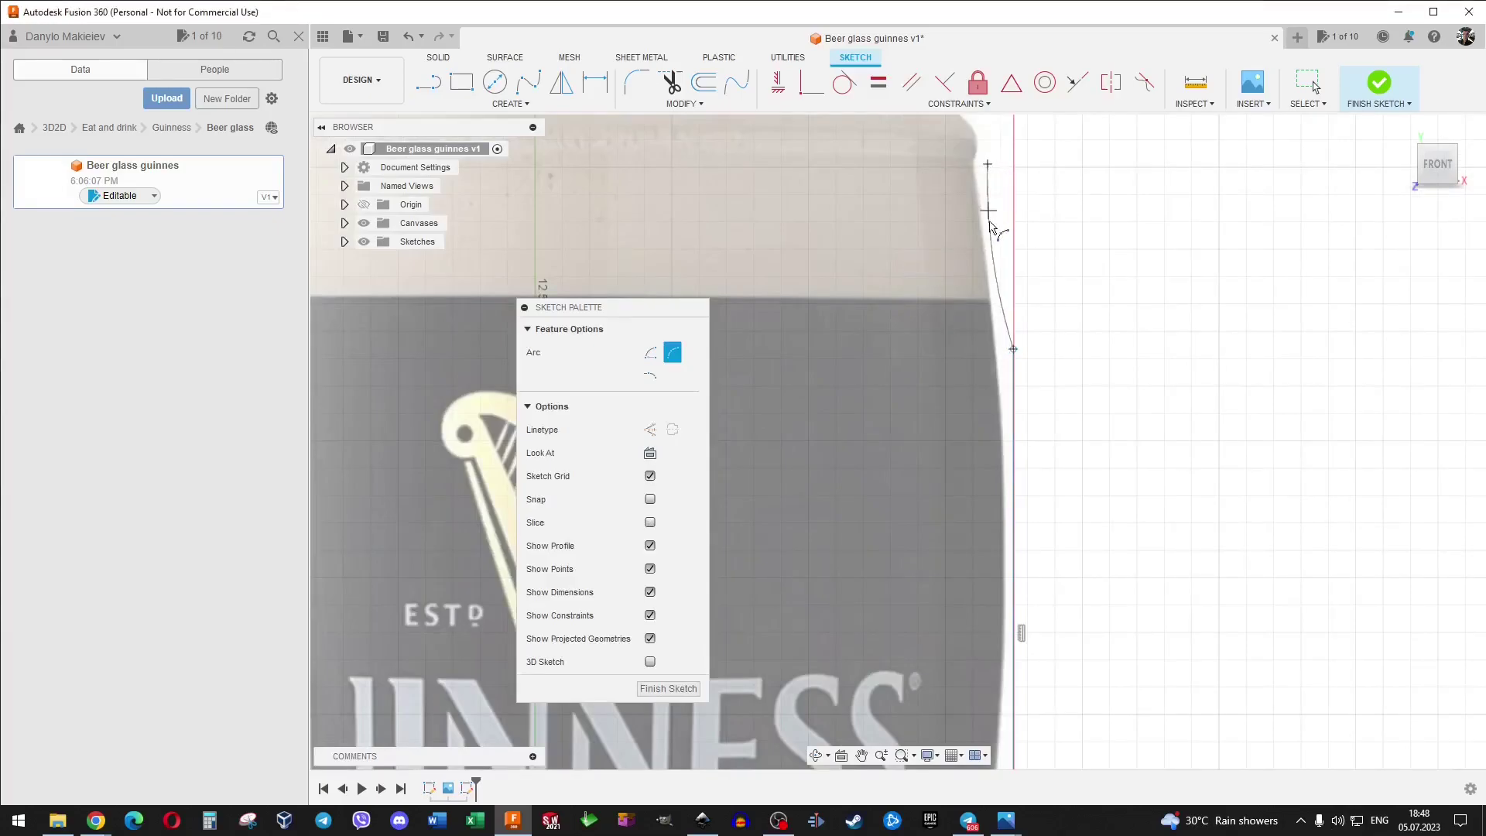
scroll(992, 230, "up", 1)
scroll(998, 244, "up", 1)
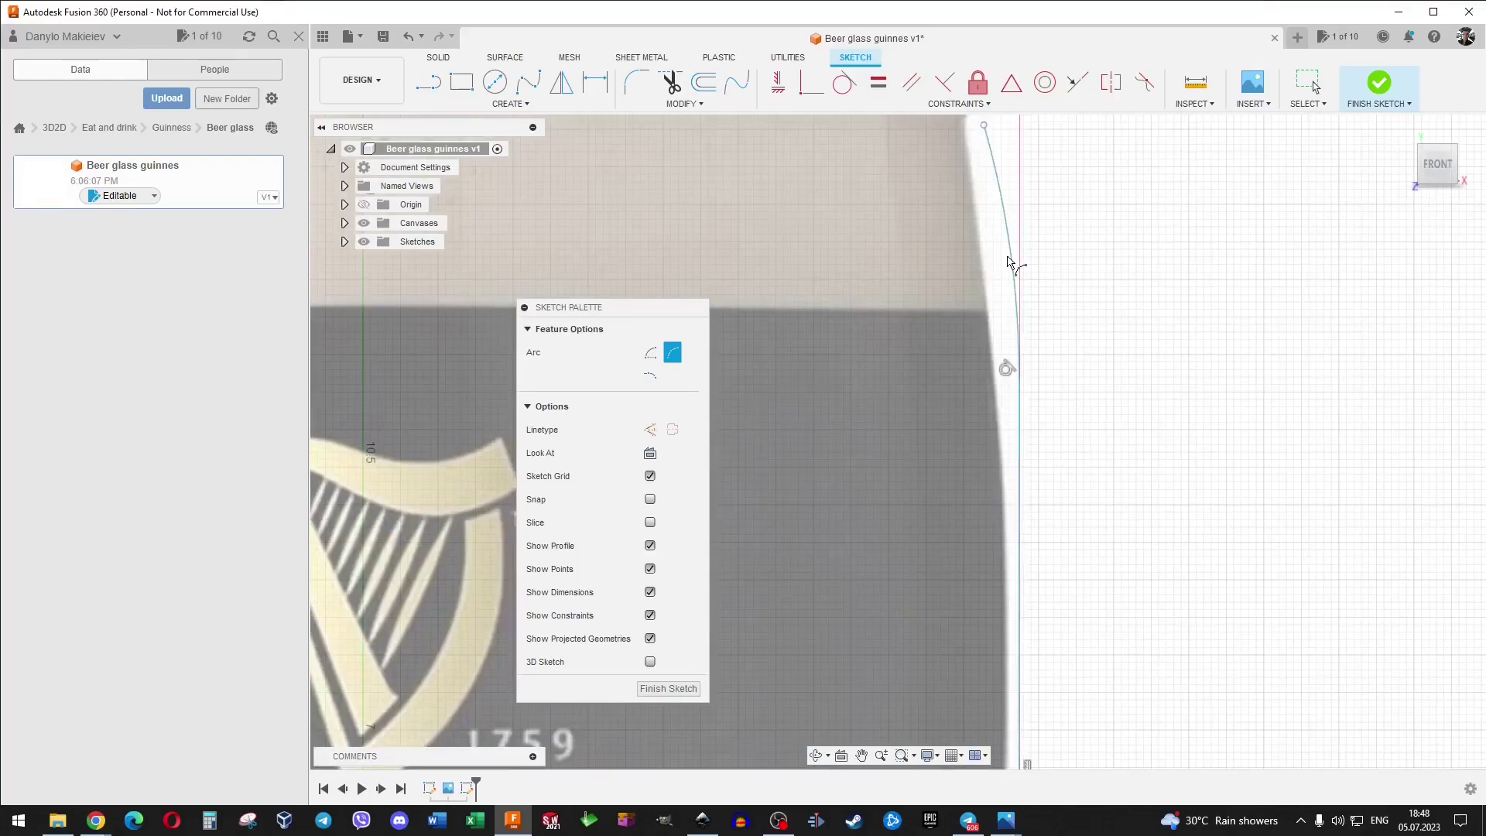
scroll(971, 542, "down", 2)
scroll(998, 619, "down", 2)
scroll(1022, 681, "down", 1)
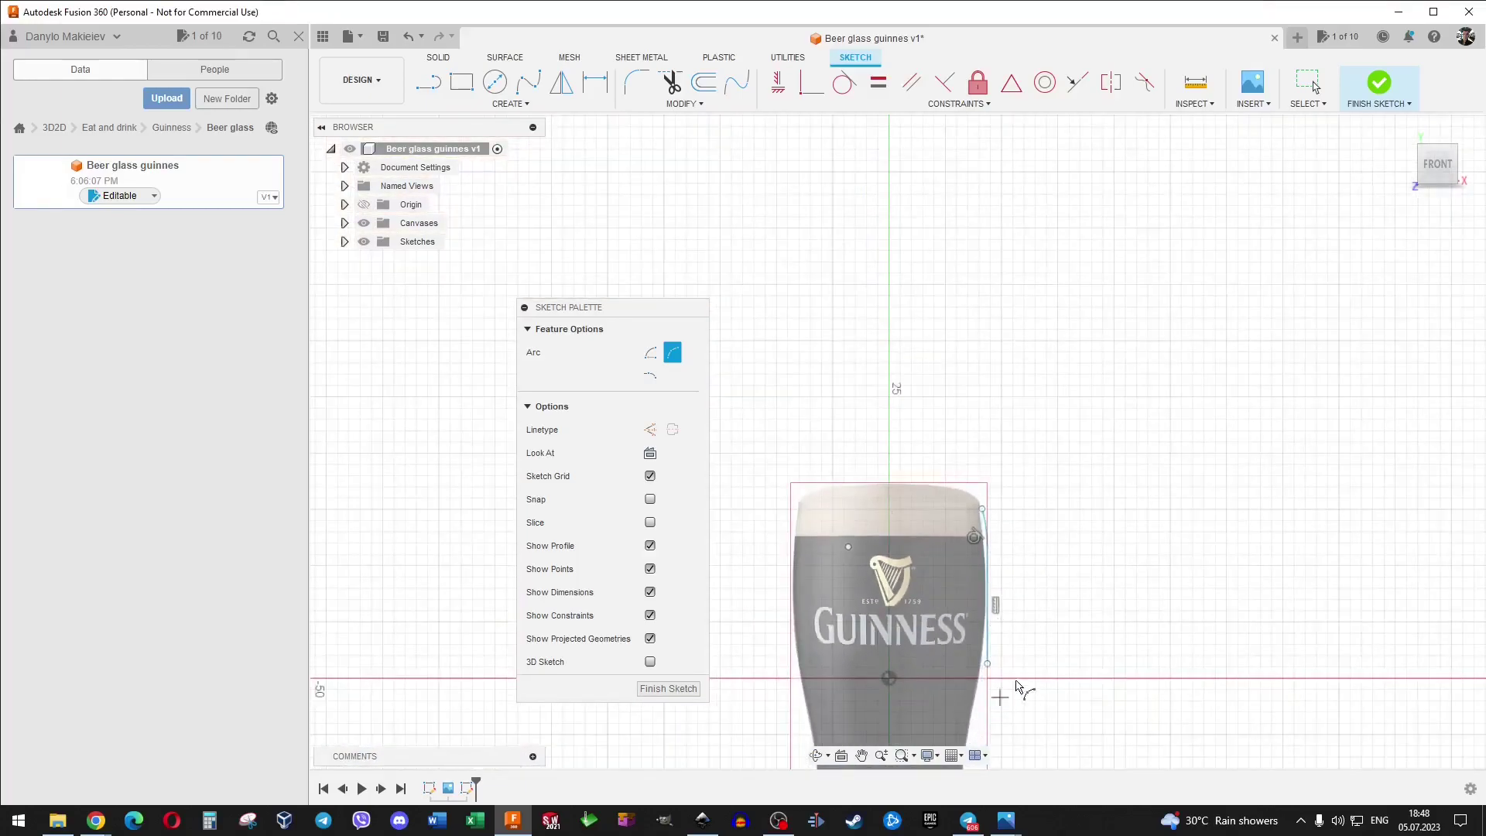
scroll(1032, 716, "down", 1)
scroll(1031, 716, "down", 2)
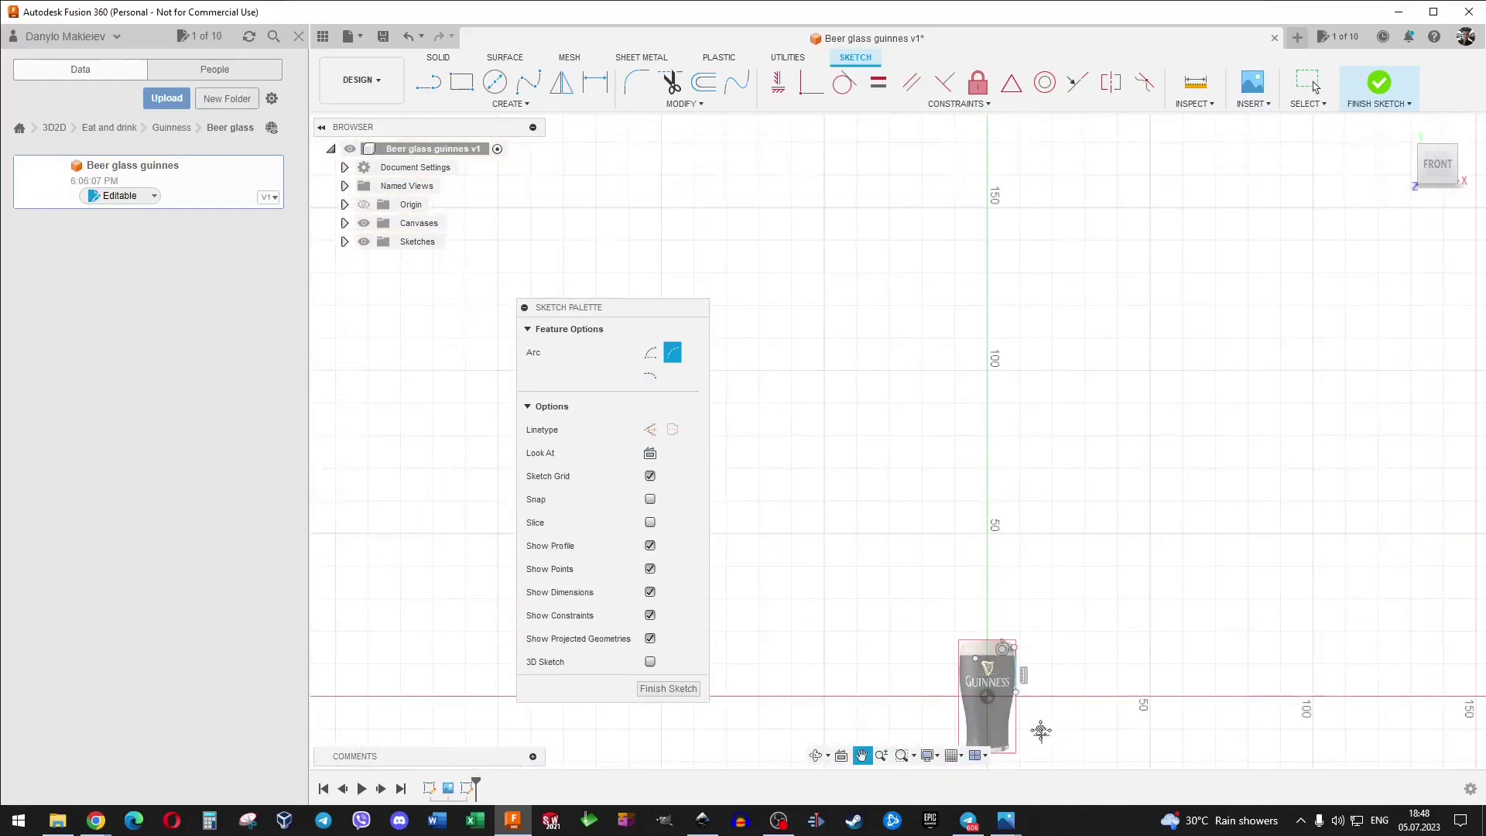
scroll(1006, 511, "up", 3)
scroll(981, 501, "up", 2)
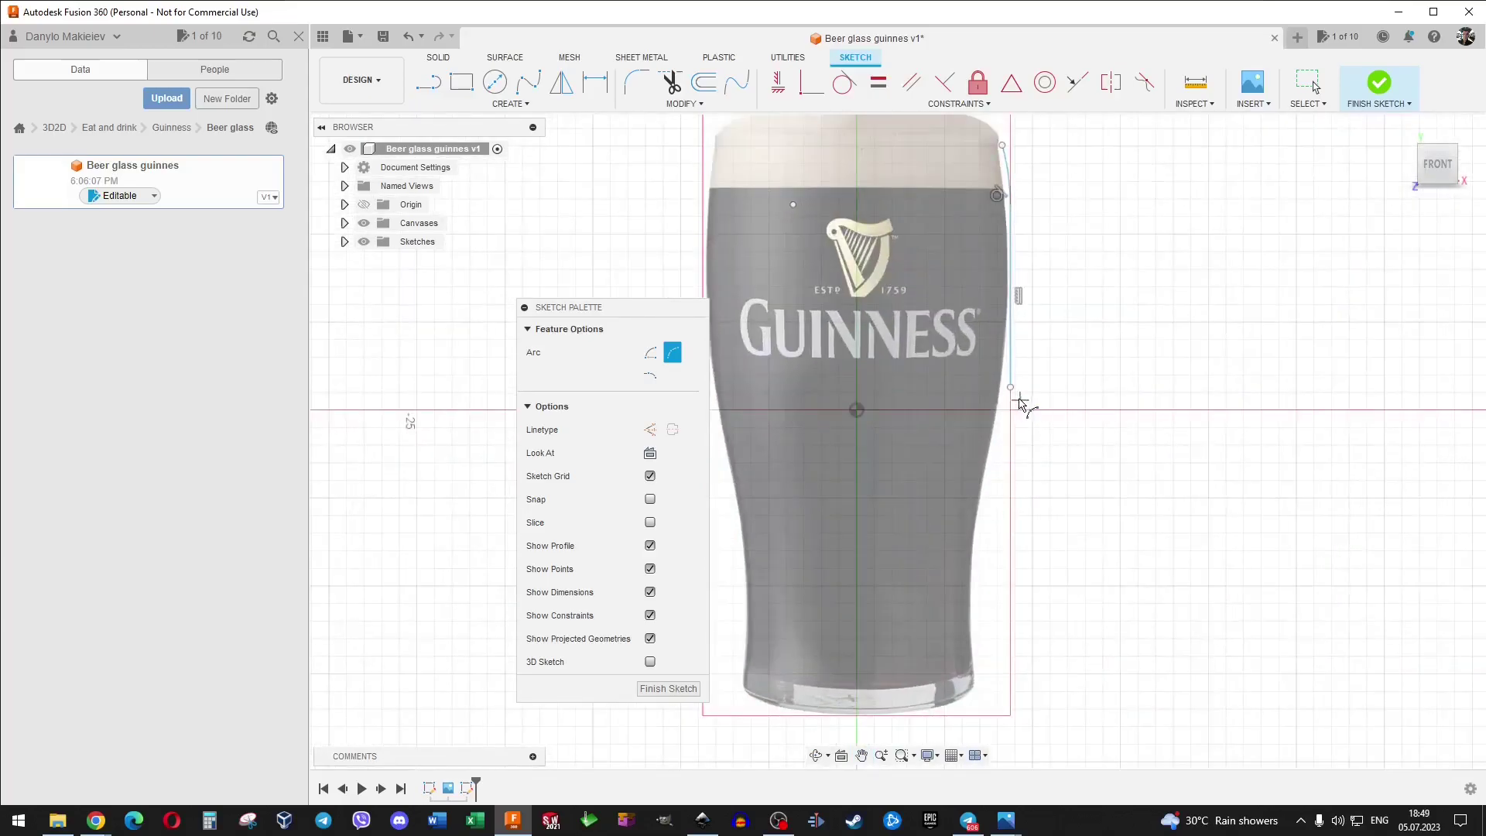
Add an arc following the side curve further down the right edge.
left_click(1011, 387)
scroll(999, 482, "up", 1)
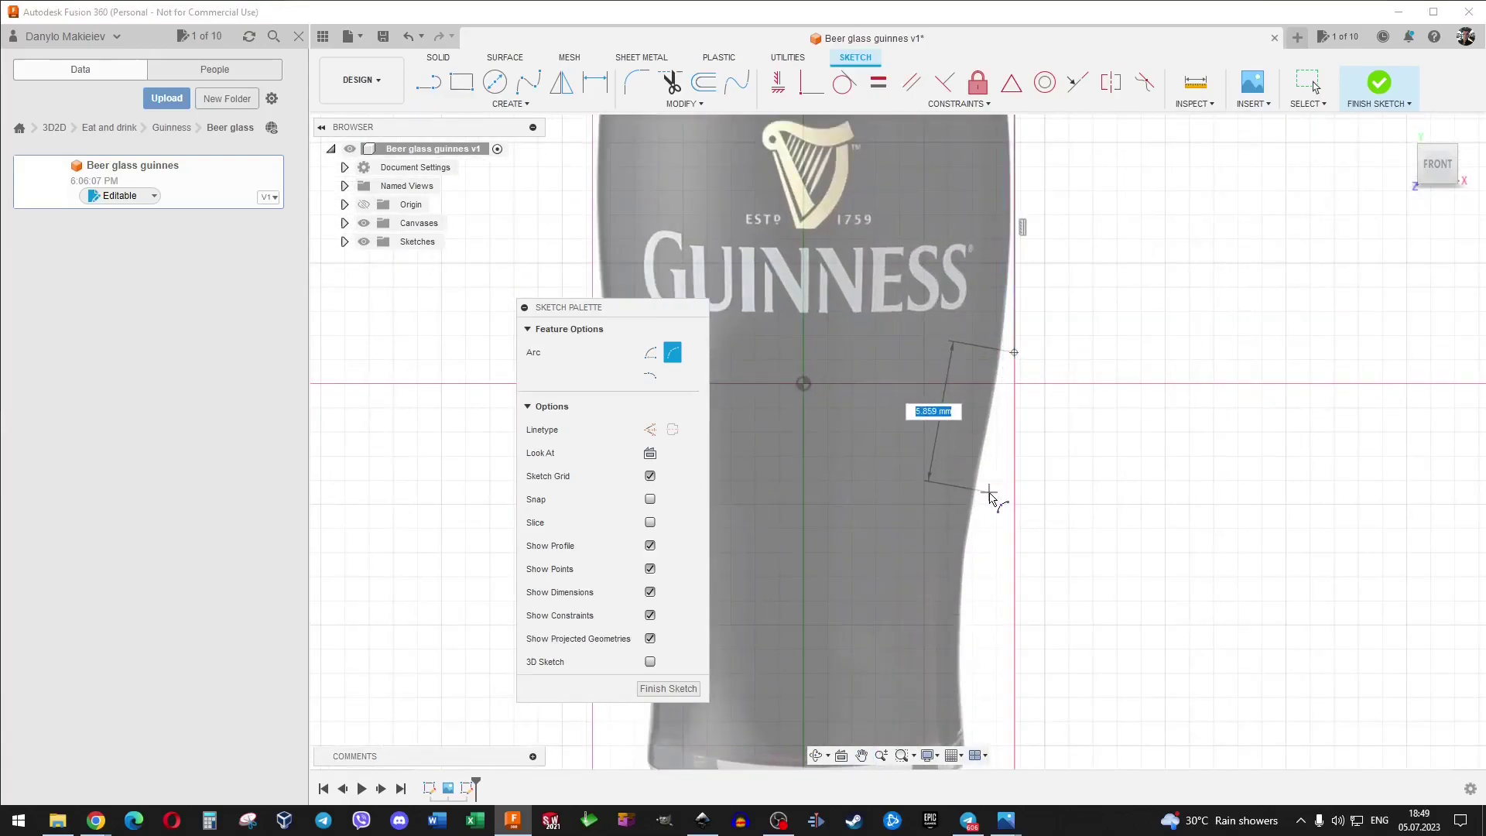
left_click(1000, 505)
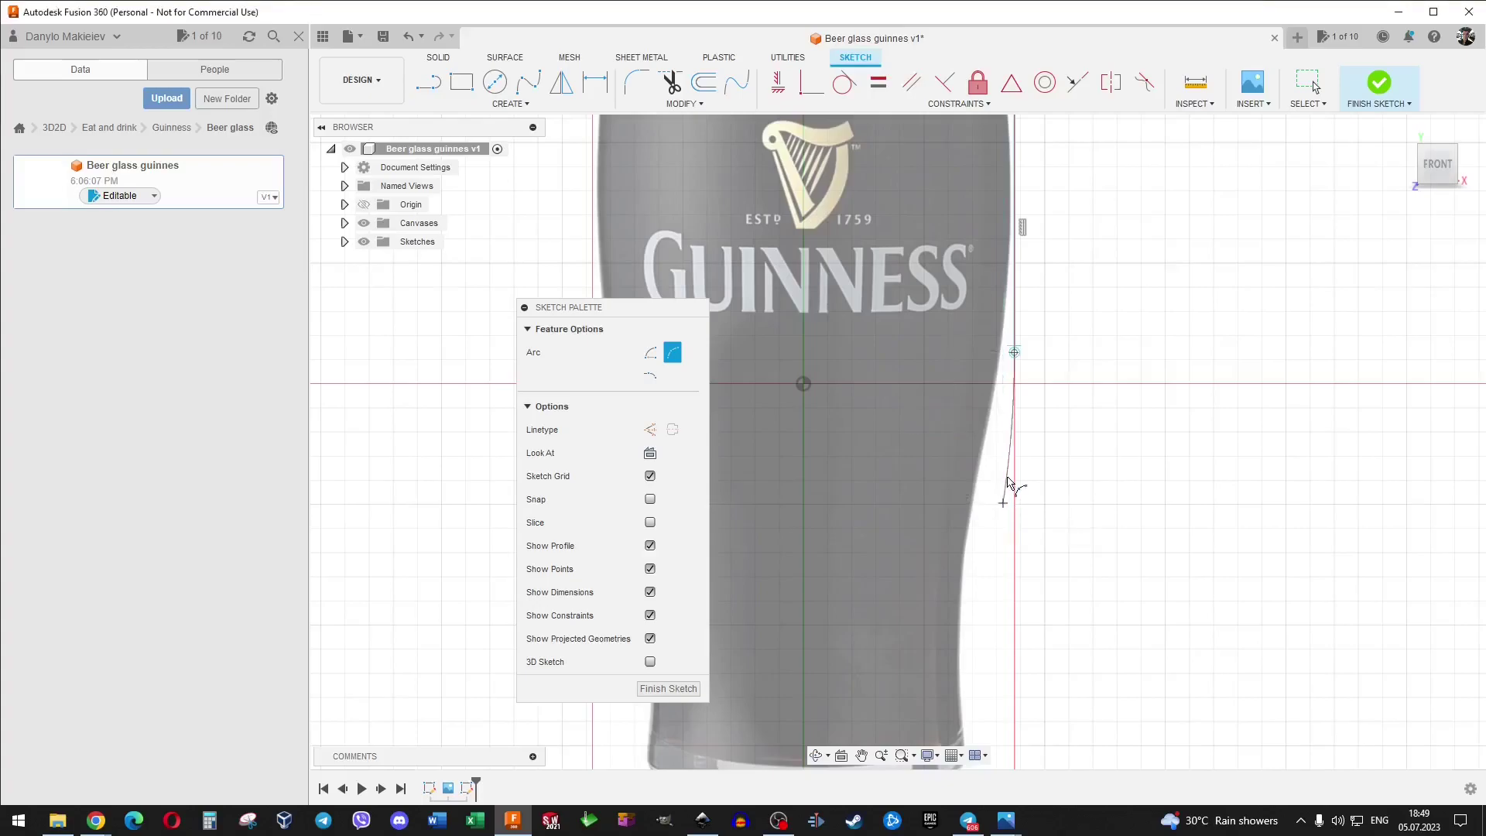
scroll(1011, 464, "up", 2)
left_click(1015, 441)
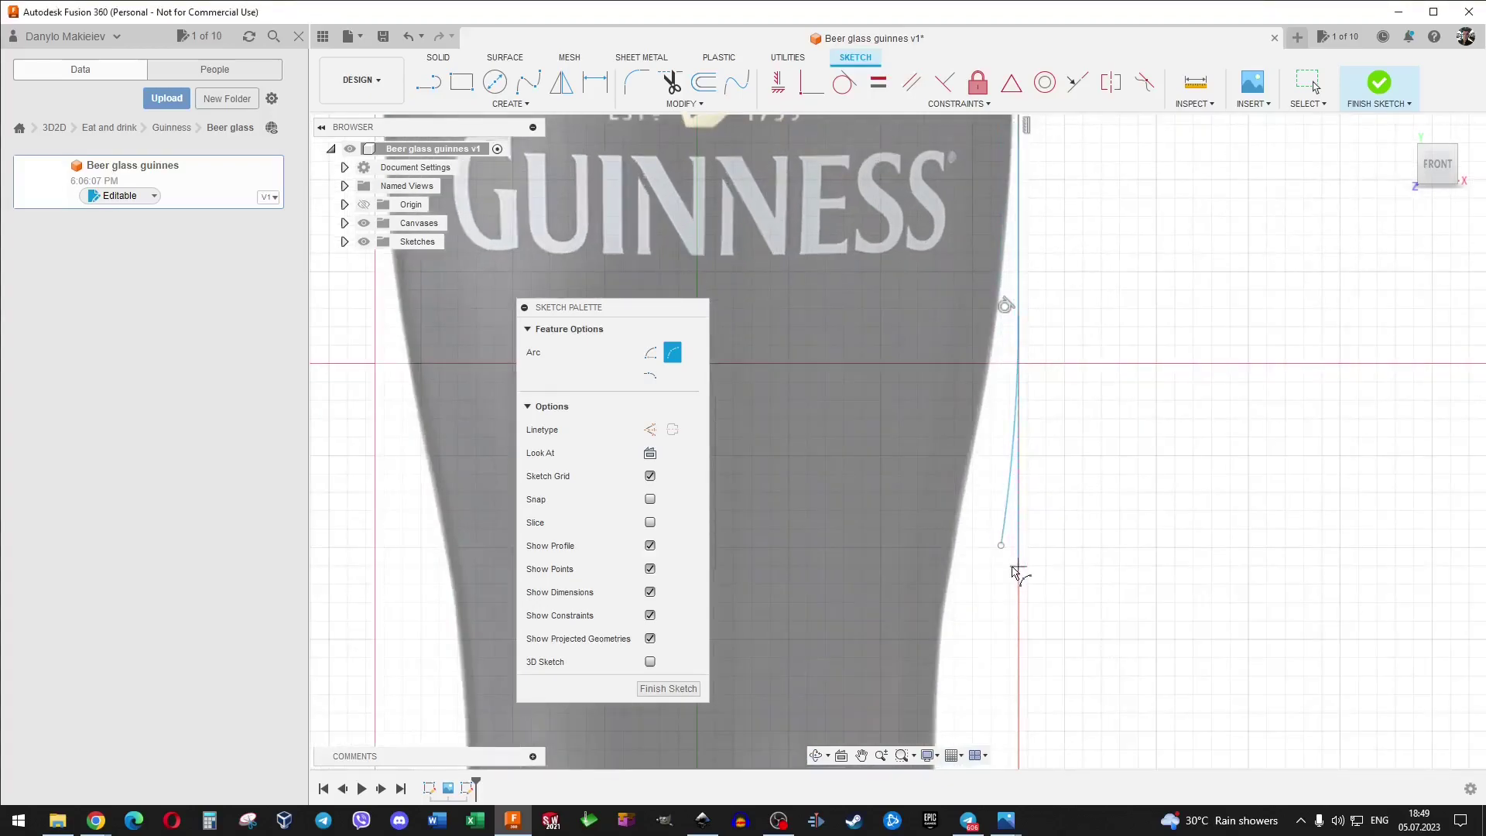
Continue the curve with a final arc ending near the glass base.
left_click(1002, 546)
scroll(971, 611, "down", 1)
scroll(967, 657, "down", 1)
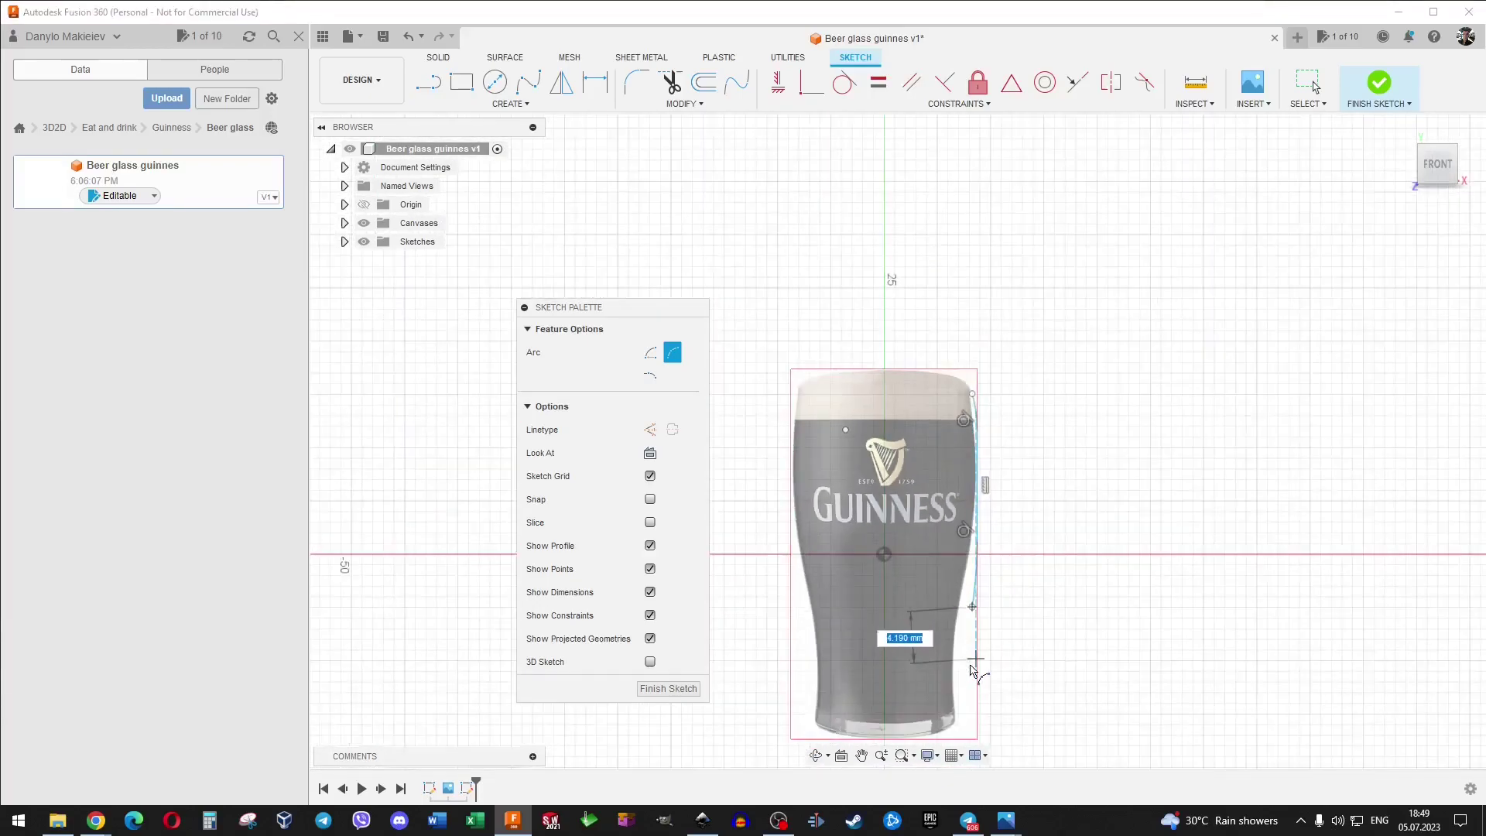
scroll(959, 700, "up", 2)
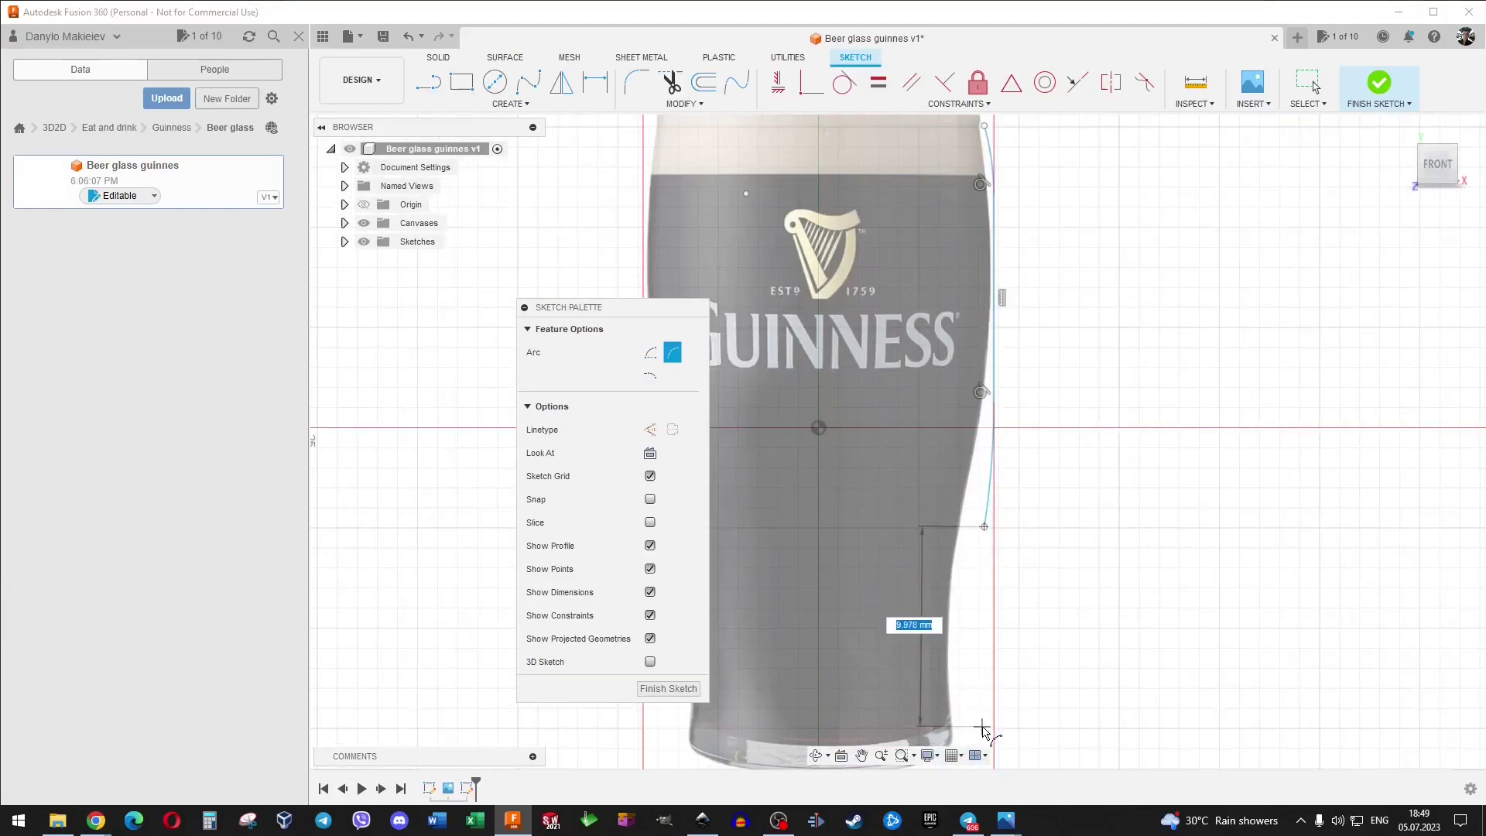
left_click(982, 726)
left_click(982, 680)
scroll(989, 712, "down", 2)
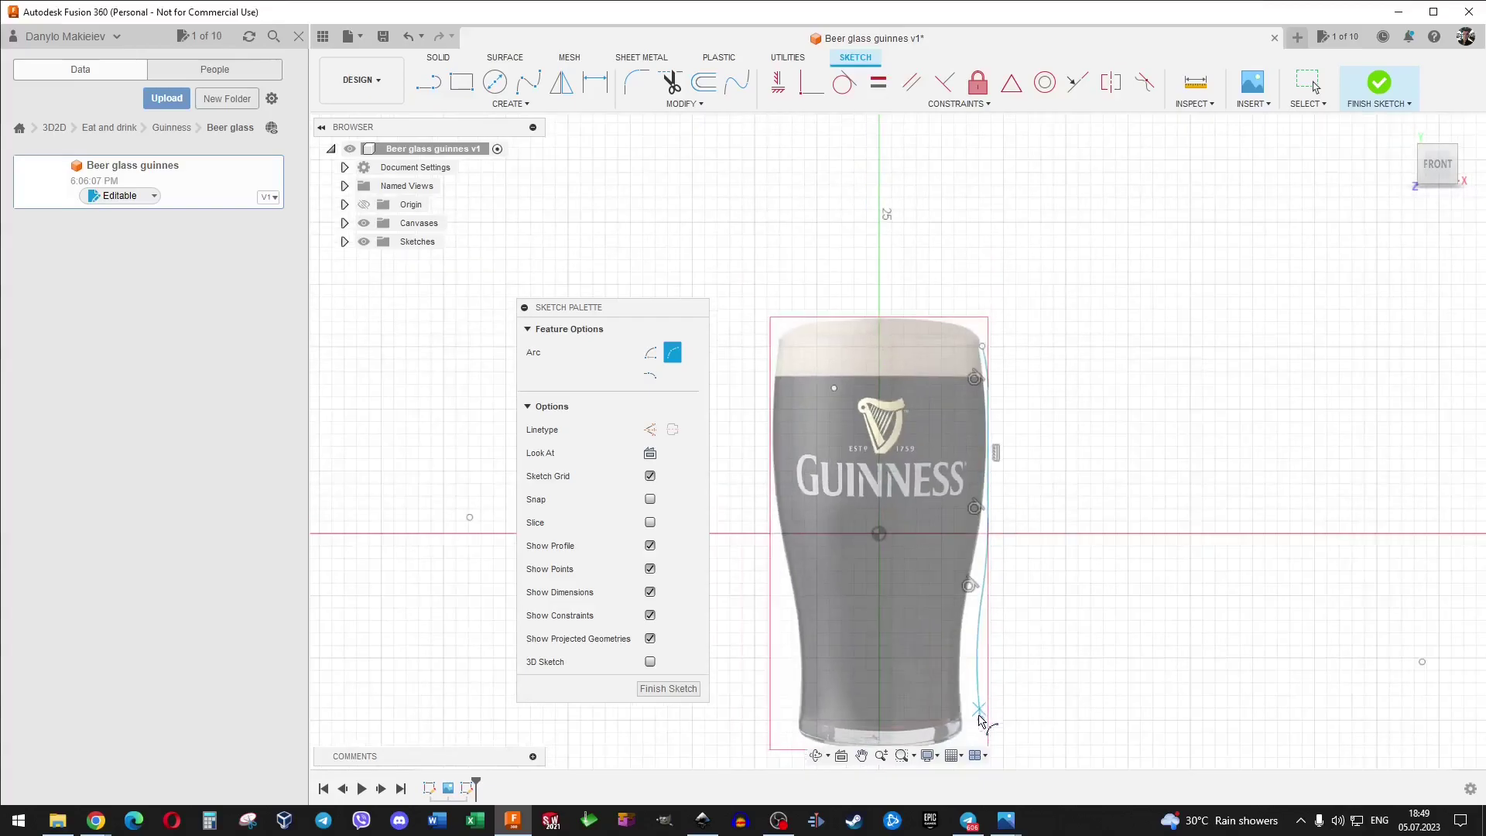
scroll(987, 681, "up", 2)
scroll(1014, 689, "down", 1)
scroll(1020, 691, "up", 1)
scroll(981, 729, "up", 2)
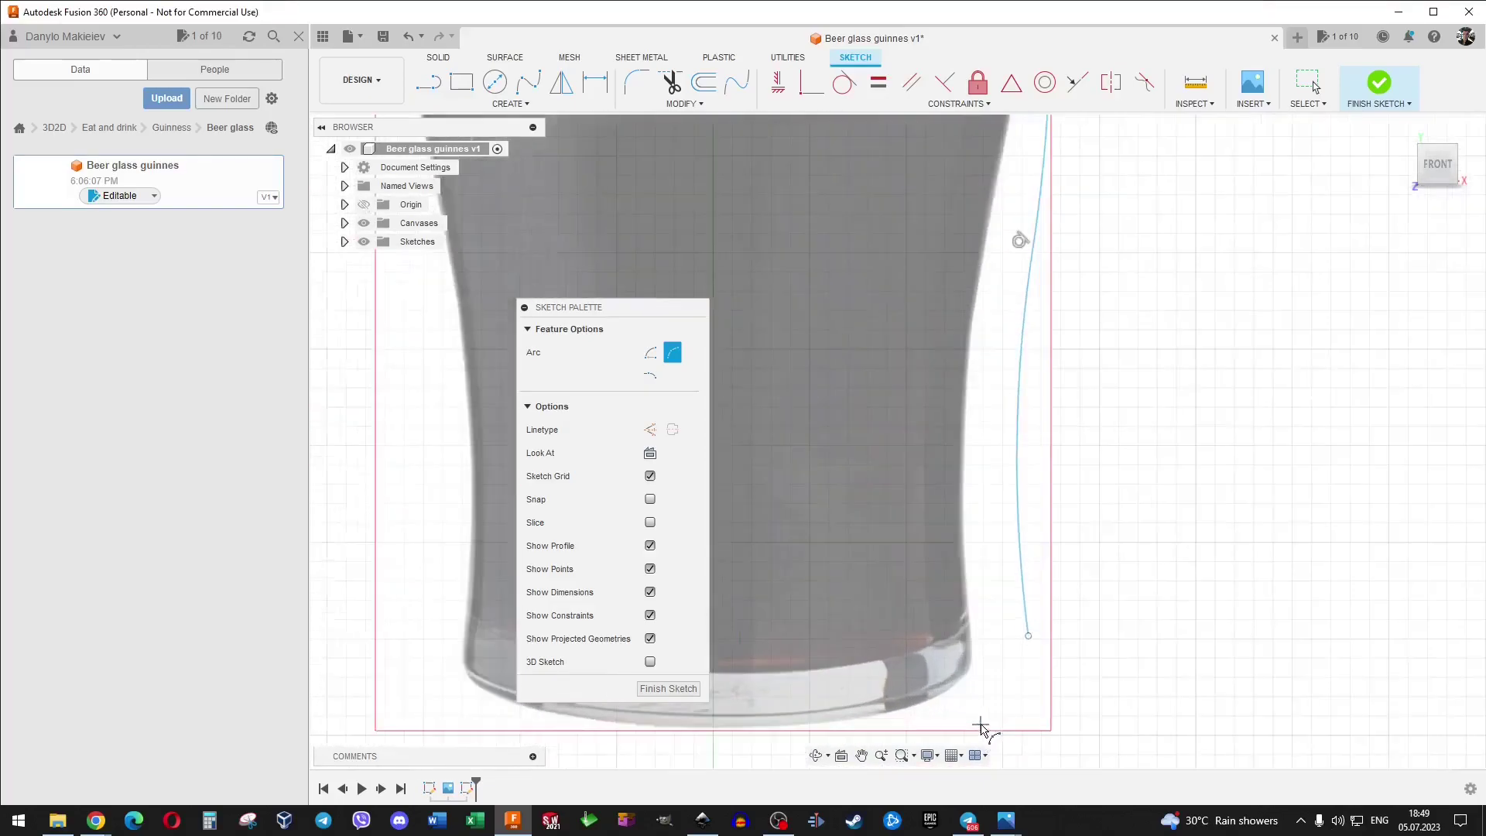
left_click(428, 82)
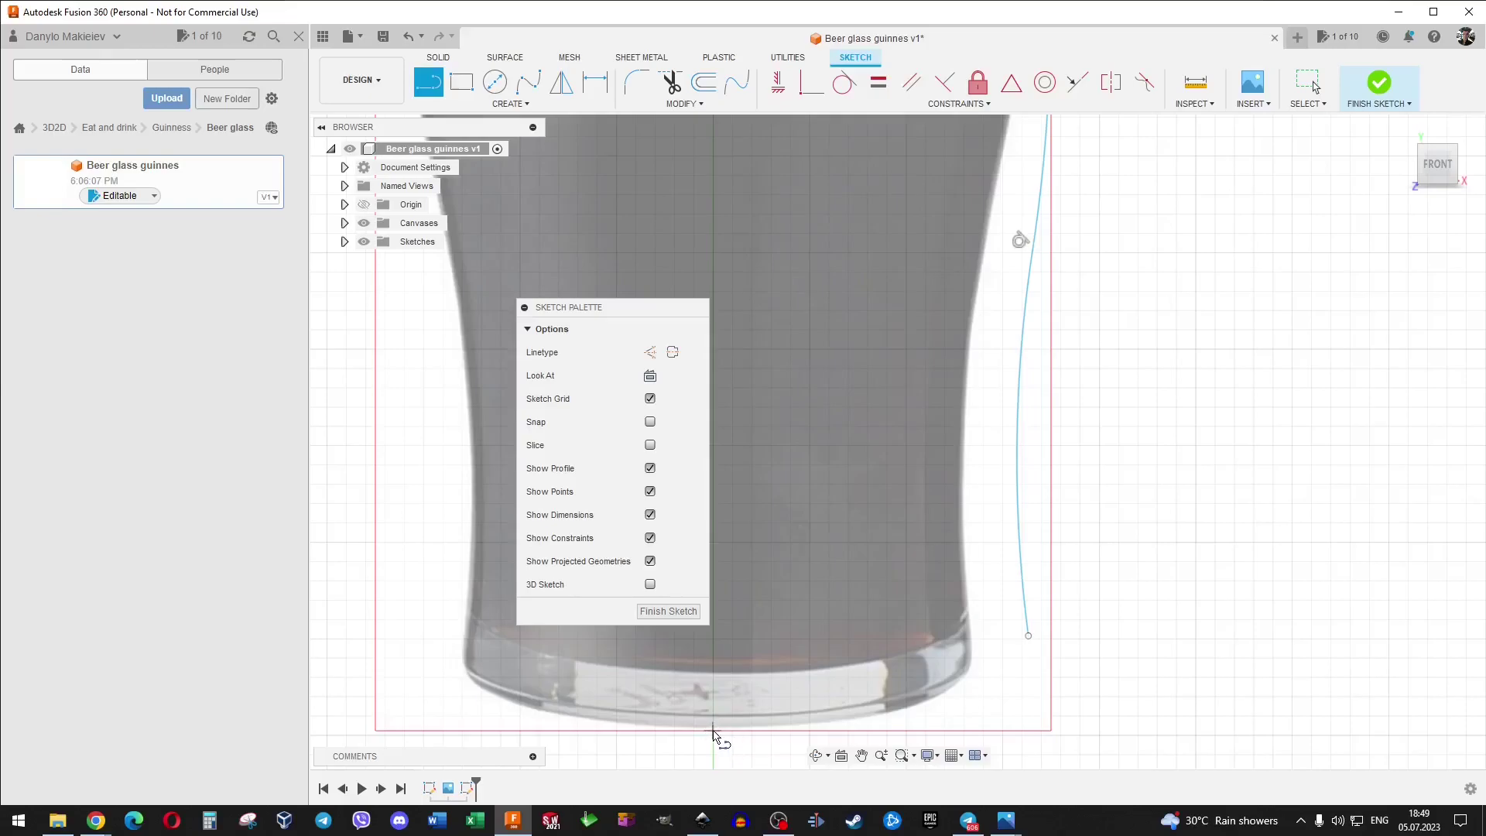
Draw a base line from the sketch origin to just under the glass edge.
left_click(713, 732)
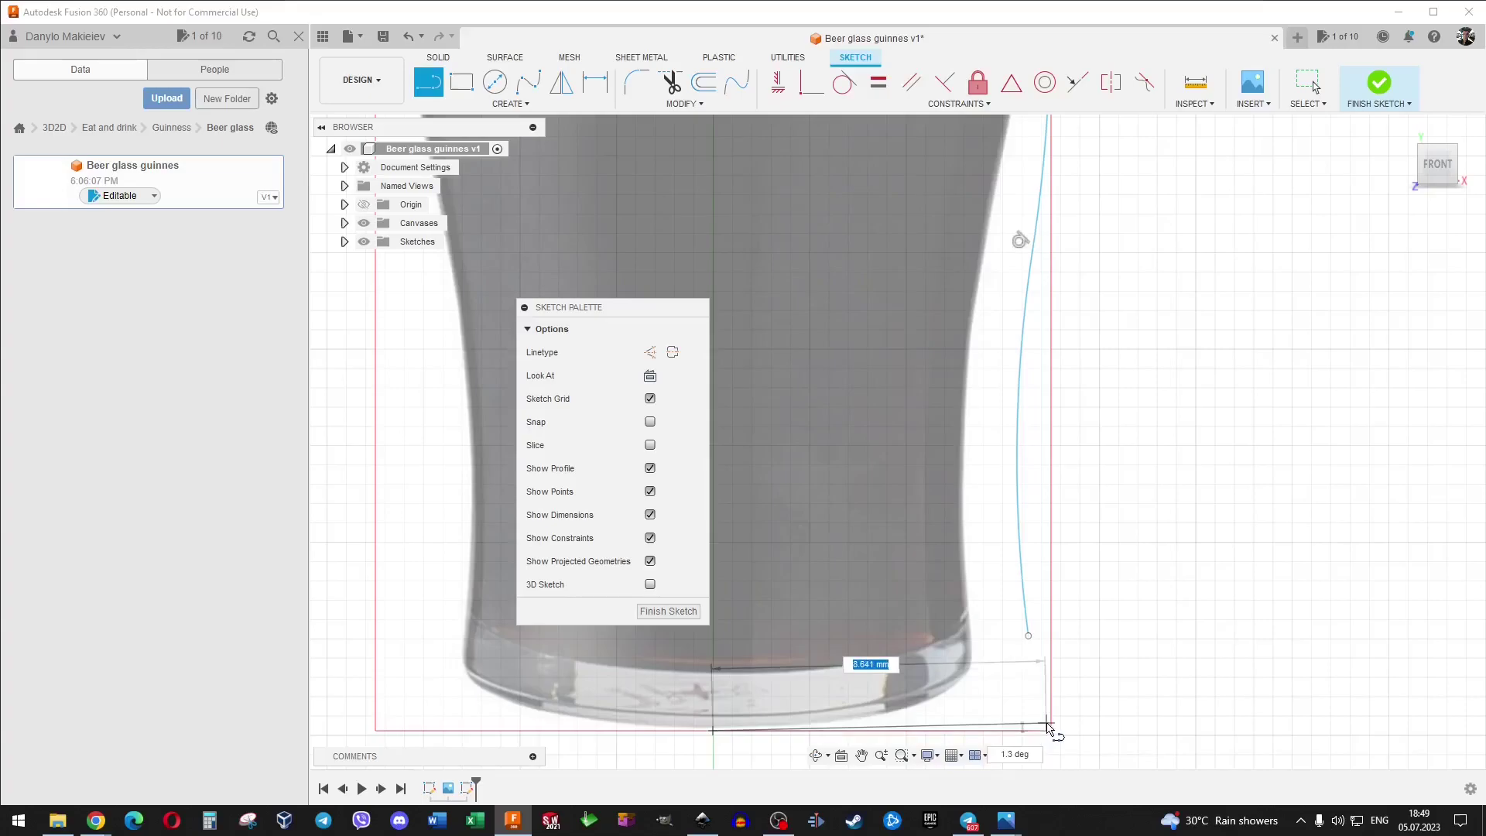
left_click(1045, 729)
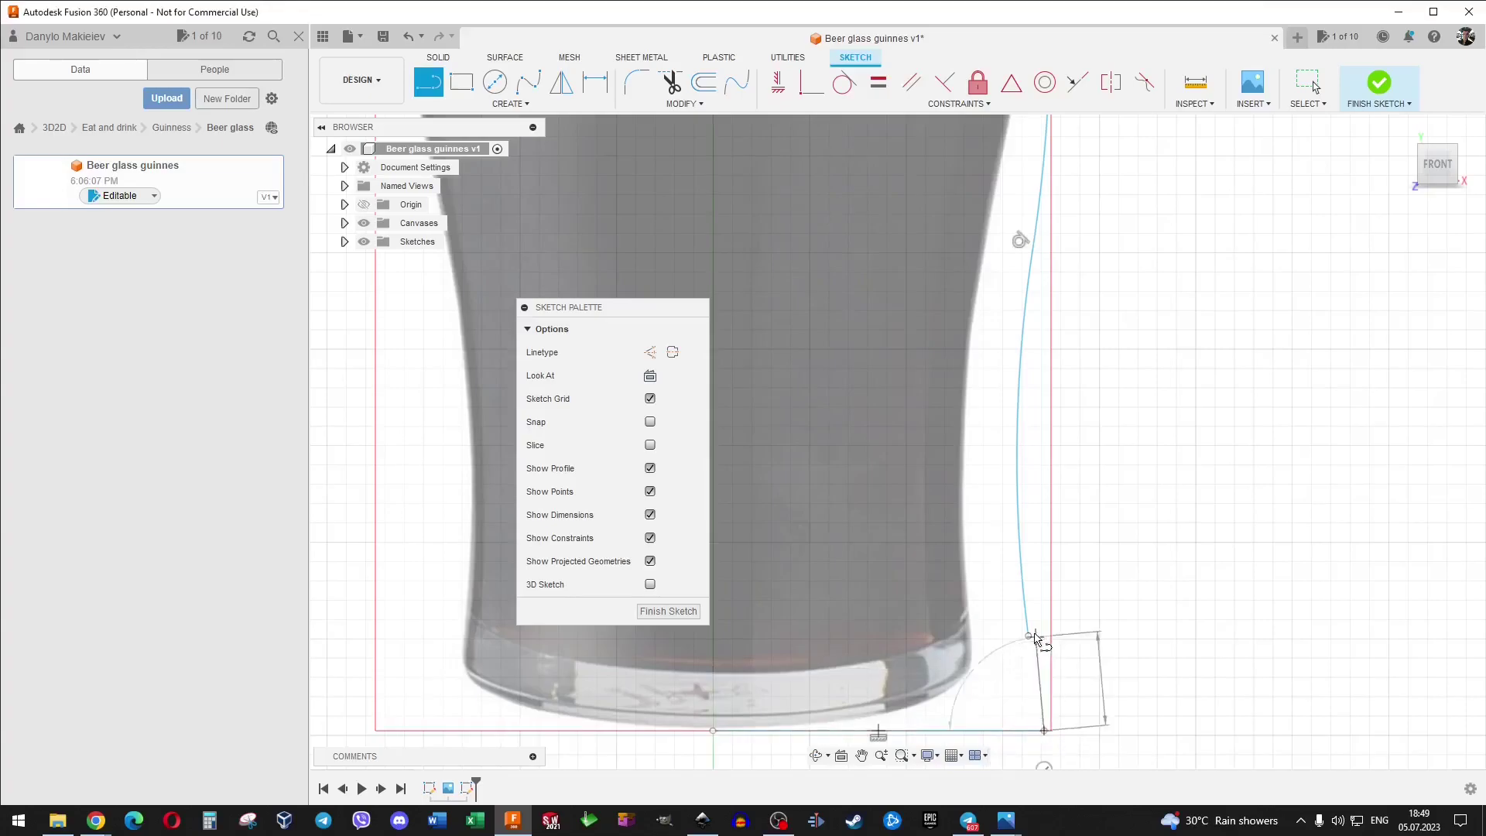
scroll(1049, 673, "down", 4)
scroll(1057, 558, "down", 1)
scroll(1068, 503, "up", 3)
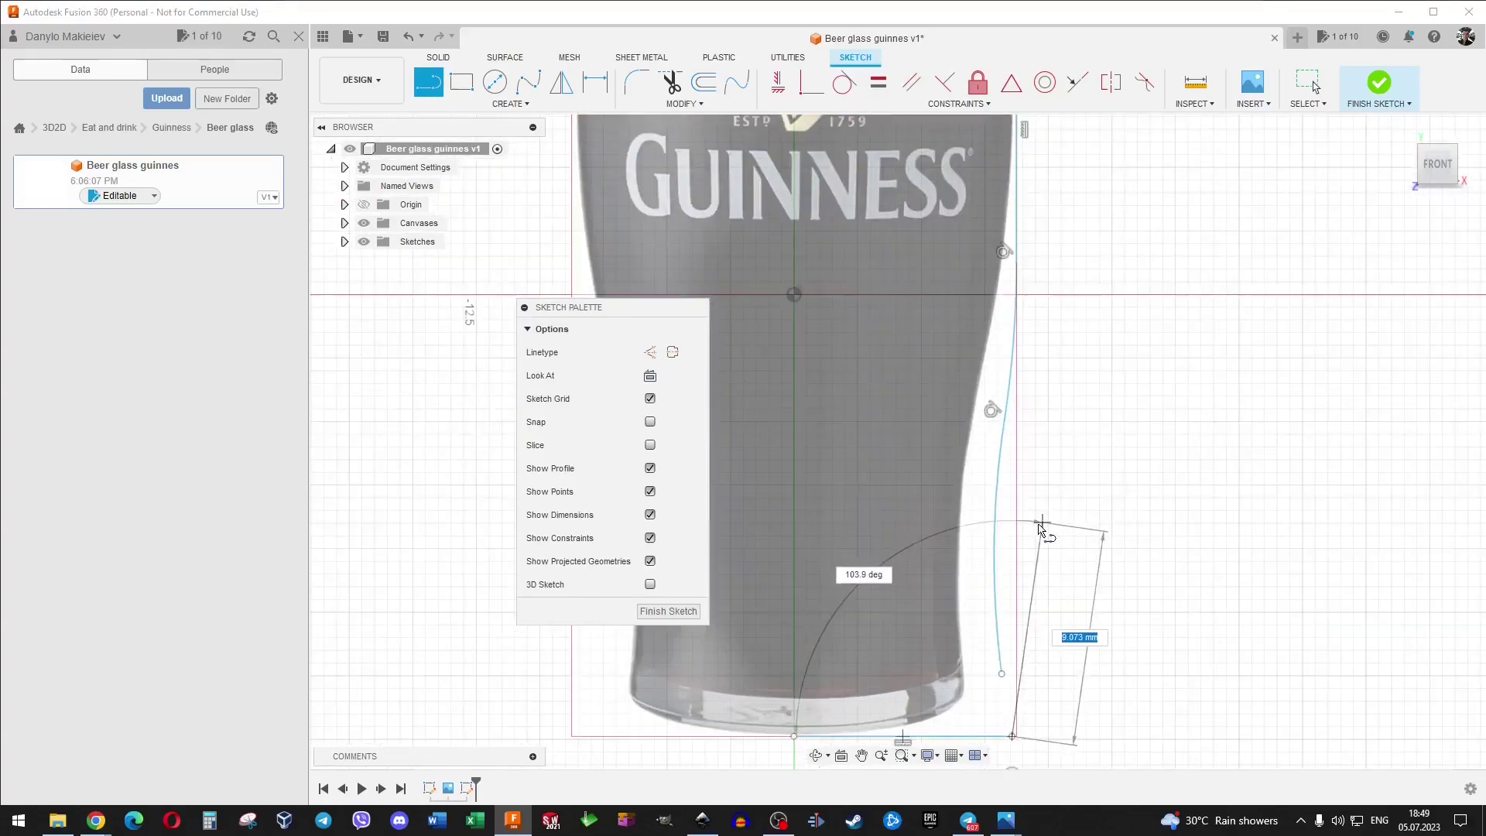
left_click(503, 103)
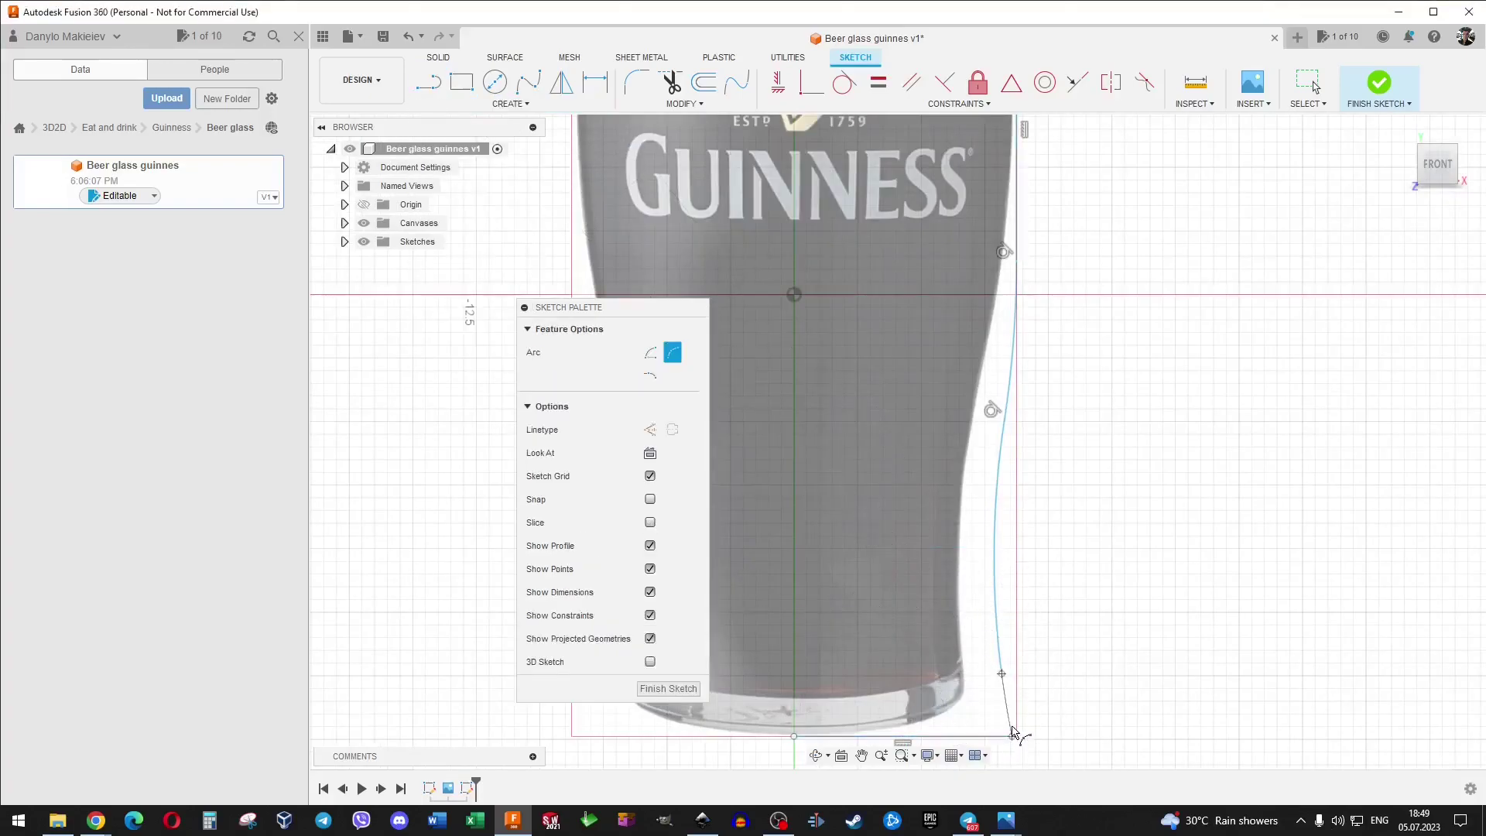
scroll(1006, 708, "up", 3)
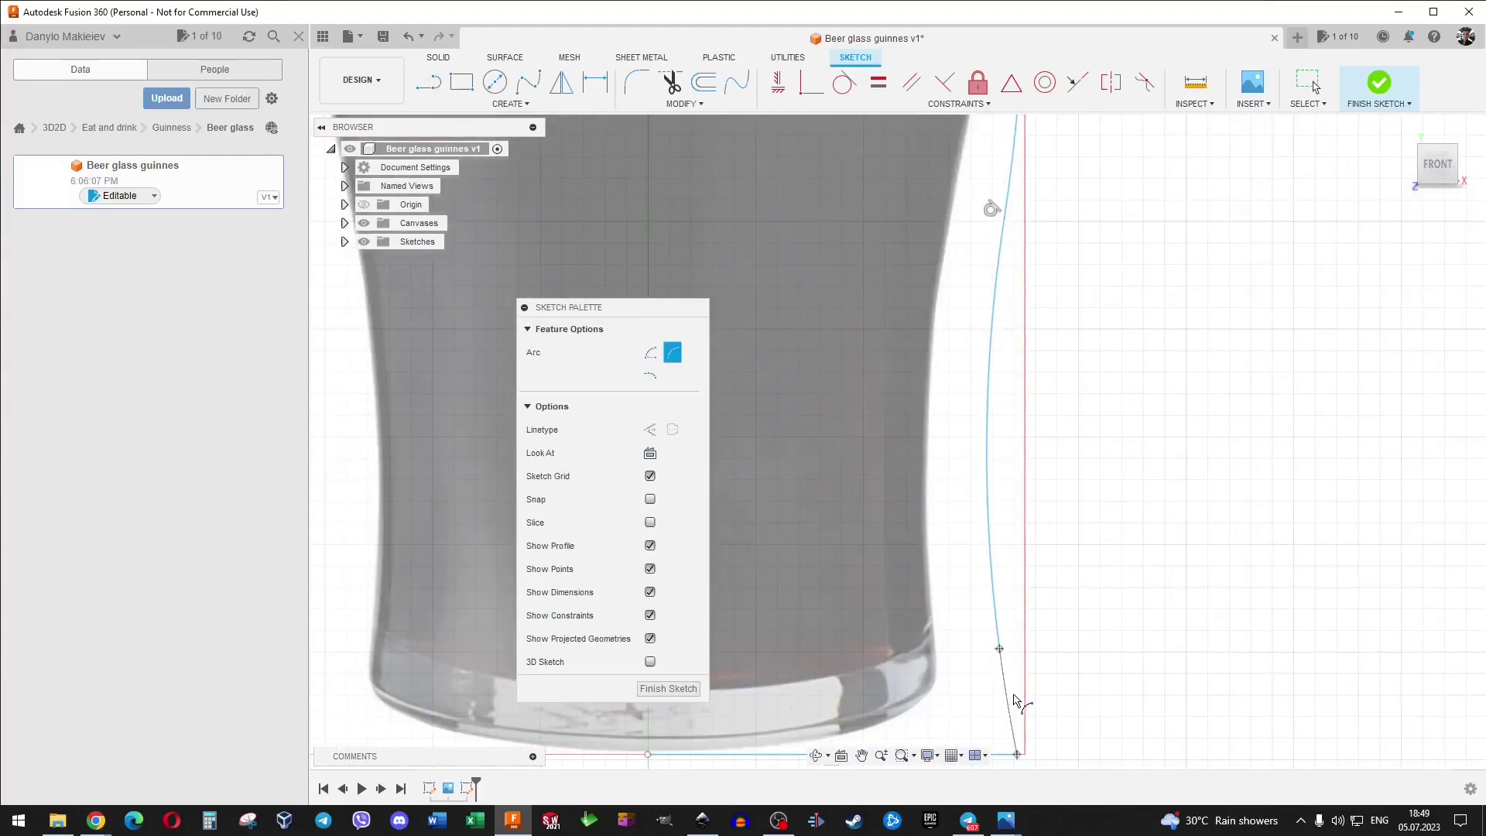
key("Escape")
scroll(1015, 705, "down", 3)
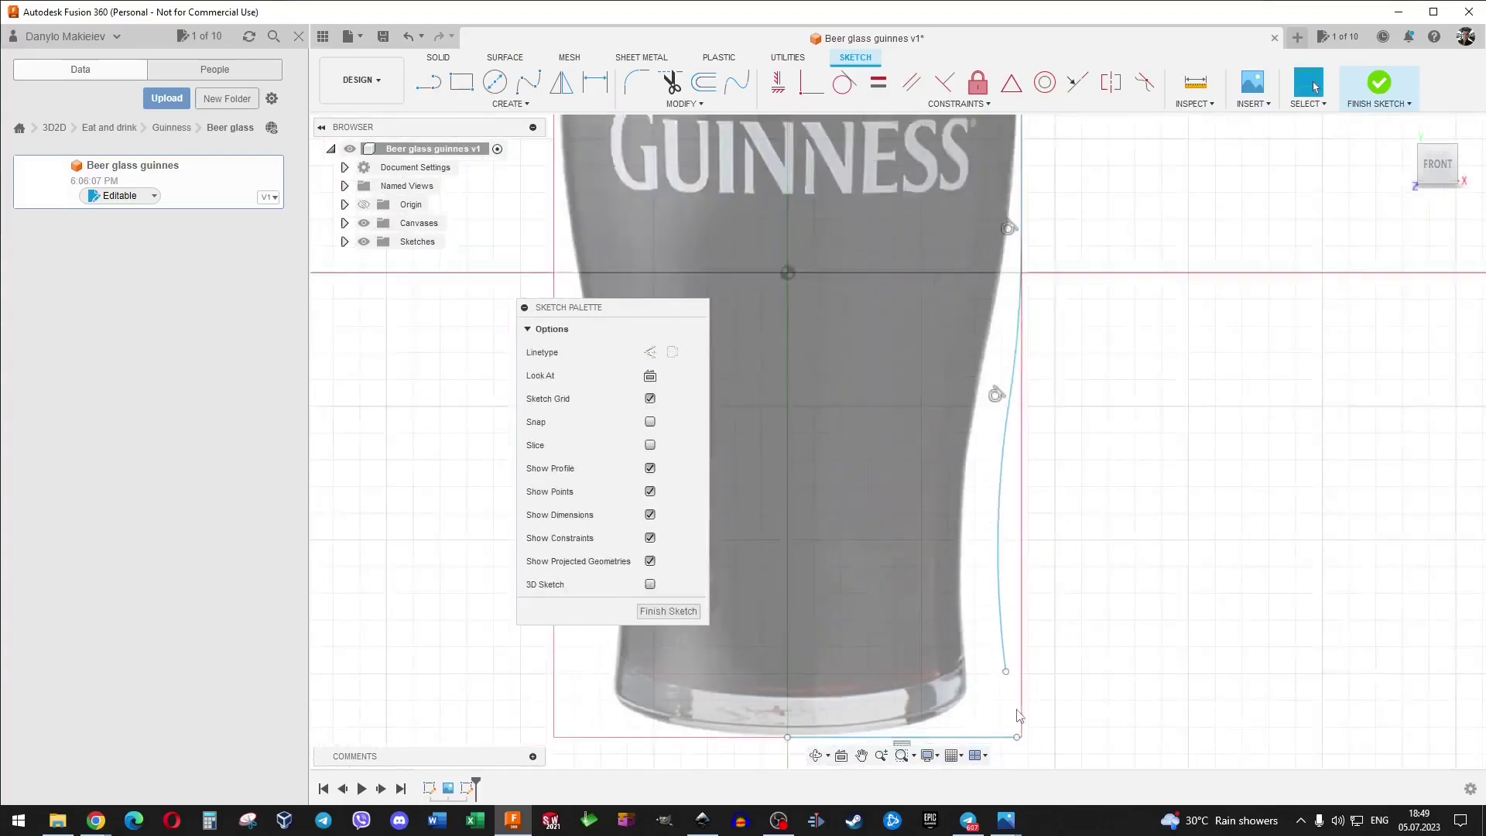
Join the side curve's lower end to the base corner with a three-point arc.
left_click(517, 105)
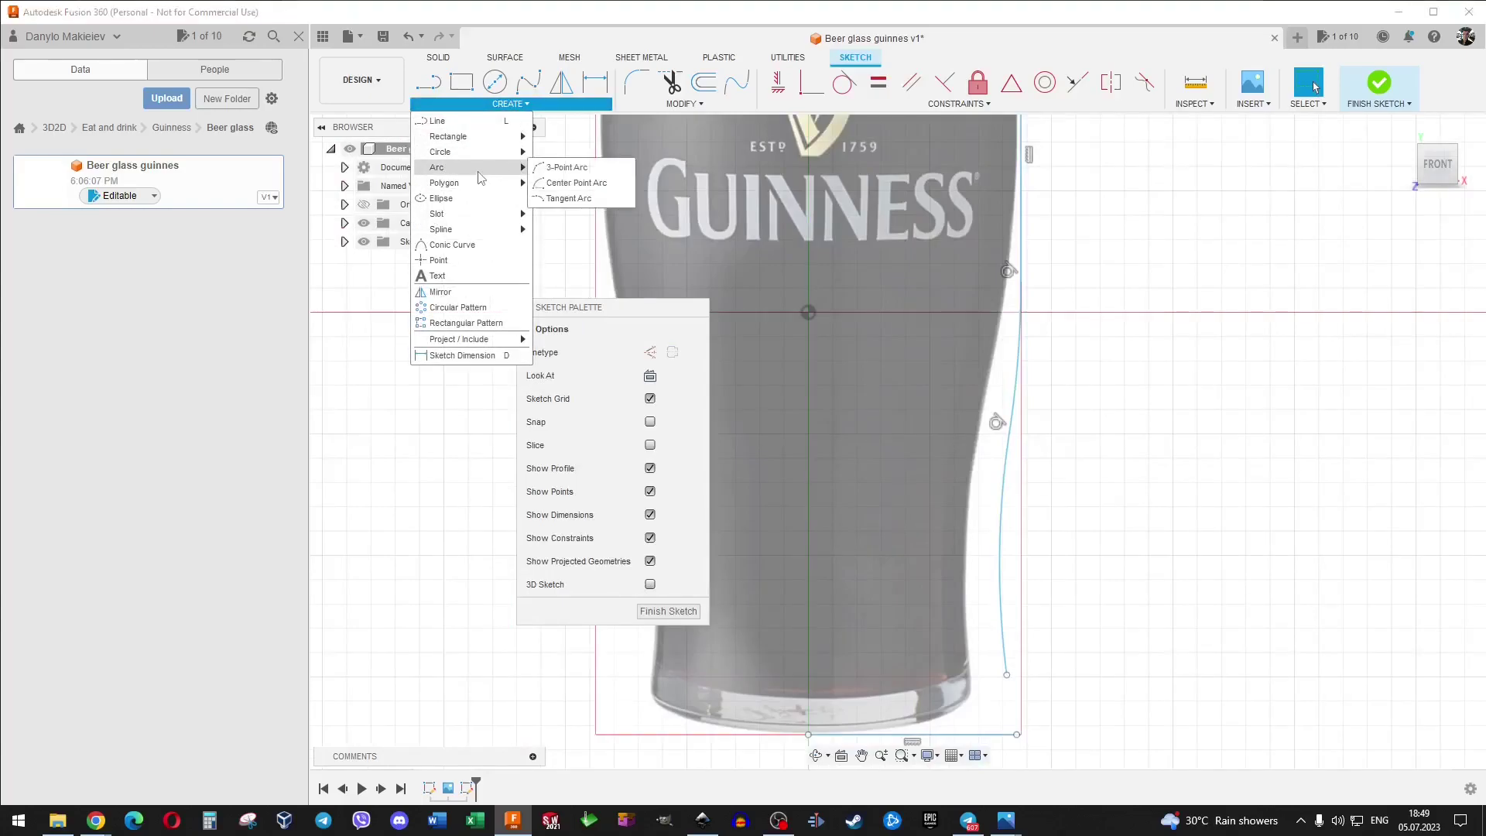
scroll(1004, 753, "down", 2)
scroll(1005, 753, "up", 3)
scroll(1004, 753, "up", 2)
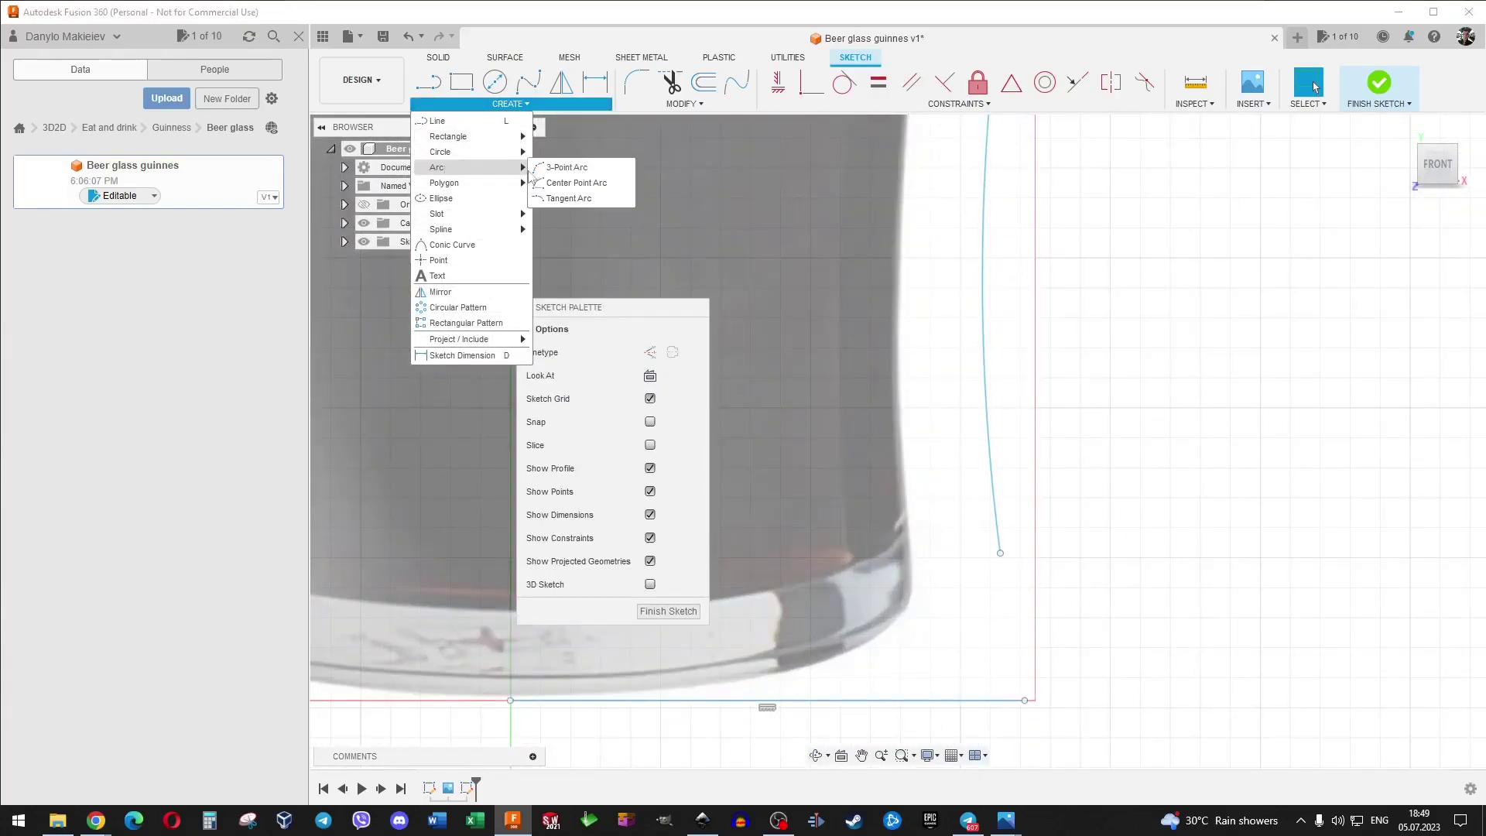
left_click(564, 164)
left_click(1000, 553)
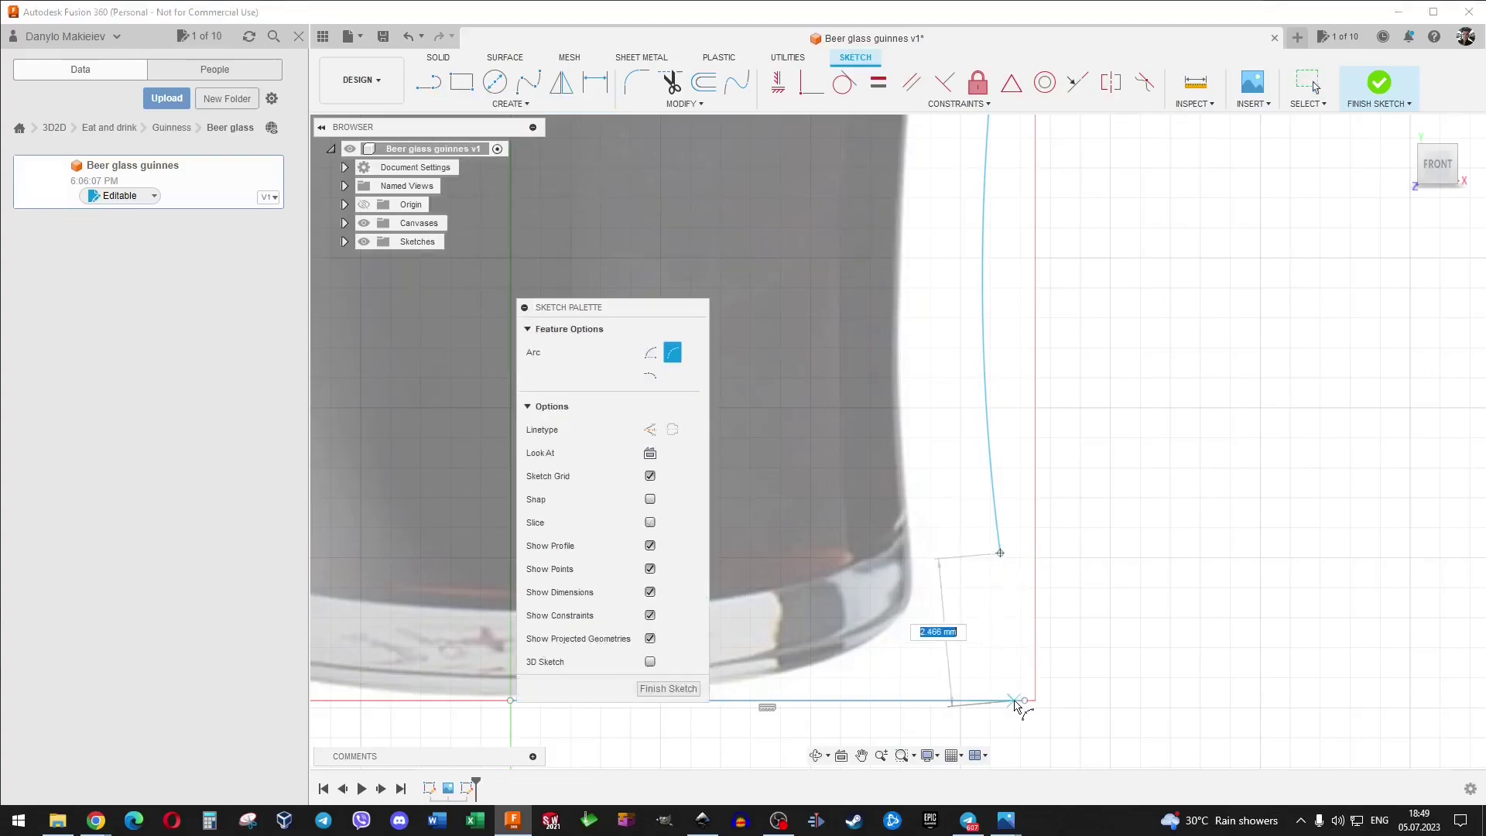
left_click(1014, 701)
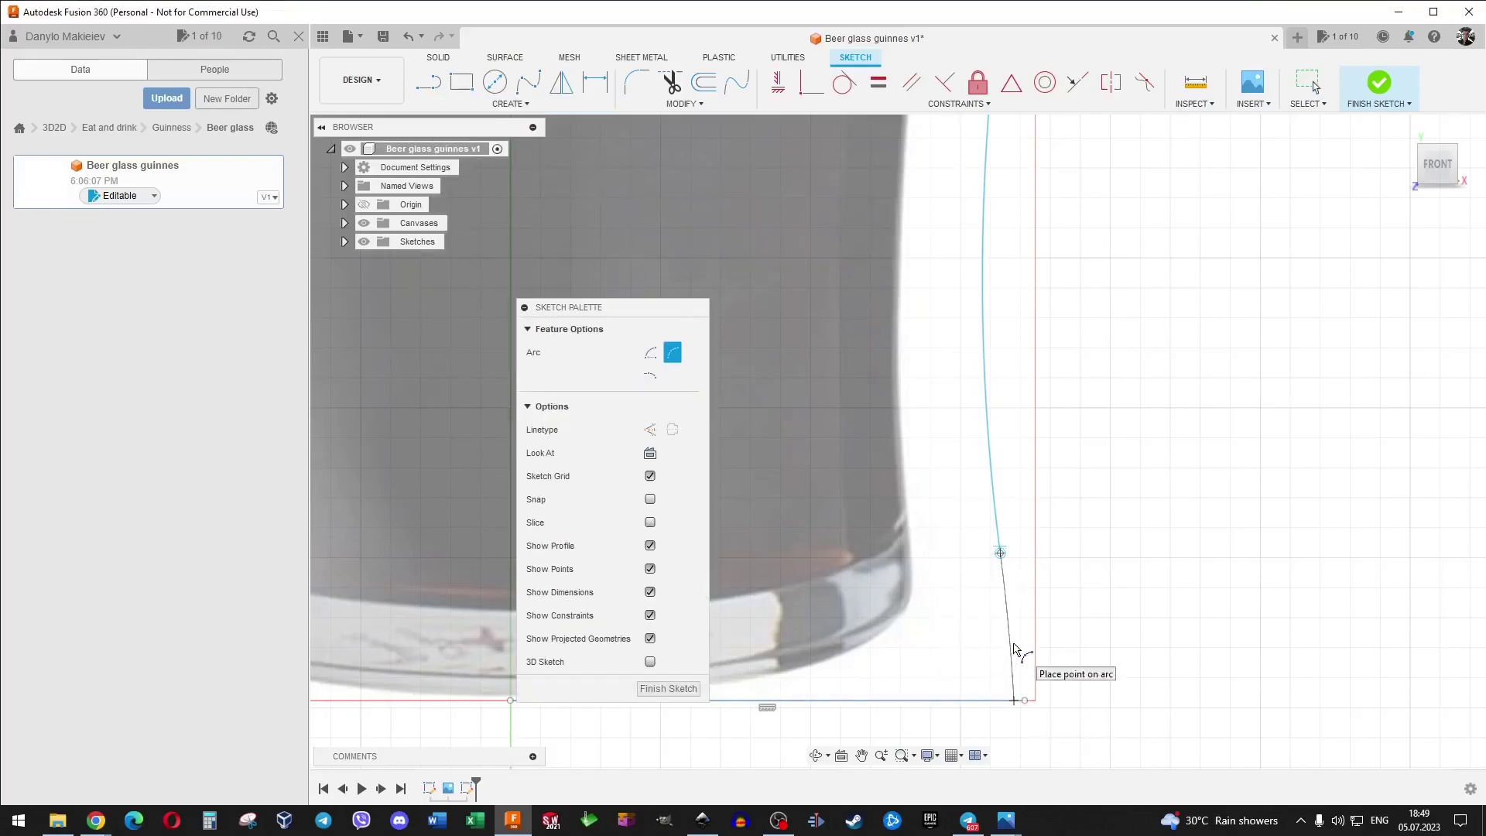
left_click(1015, 650)
key("Escape")
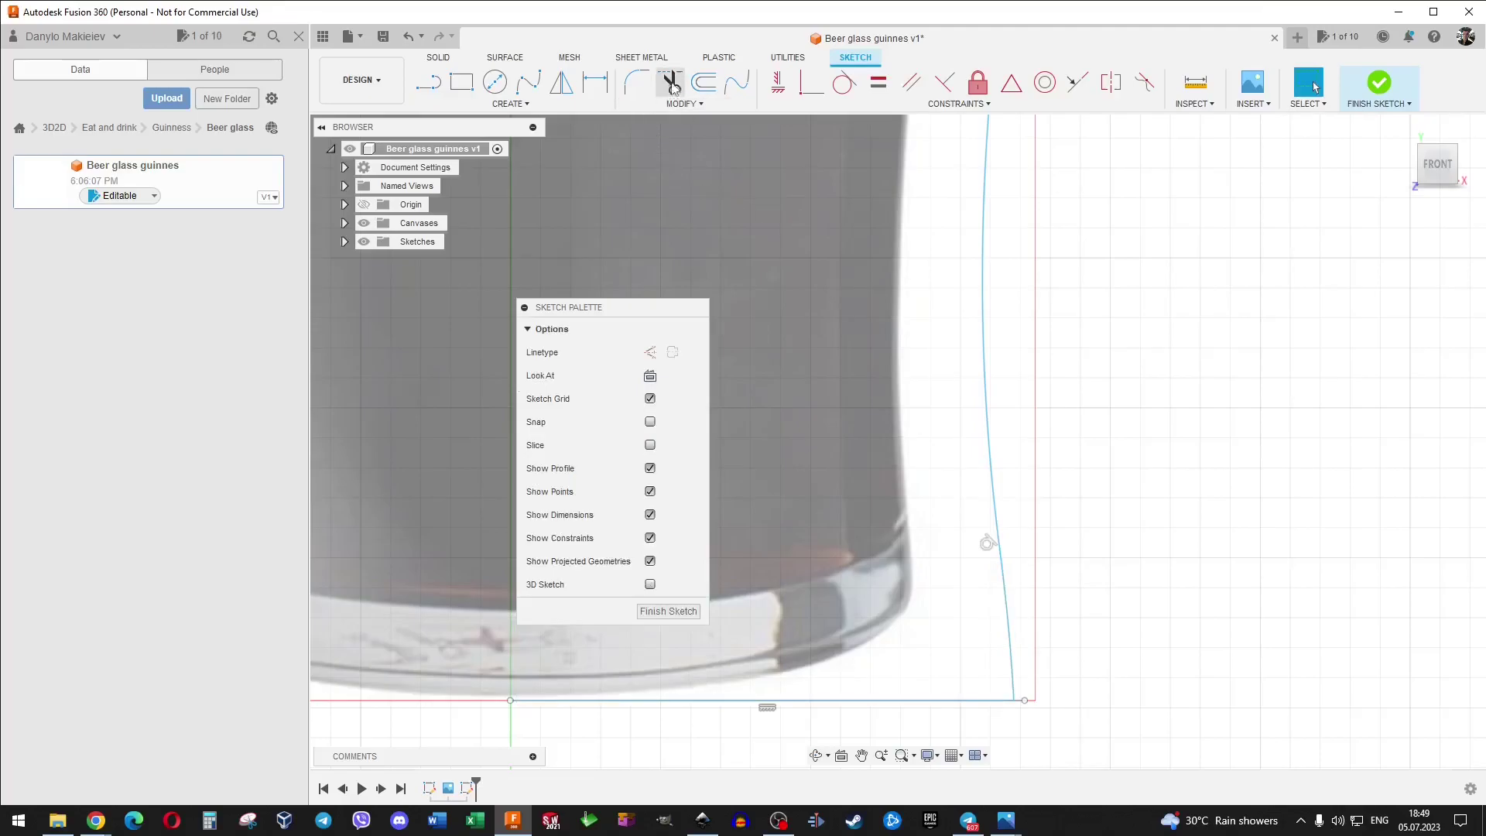
Trim away the leftover stub of the base line.
left_click(671, 83)
scroll(1029, 697, "up", 4)
left_click(1038, 694)
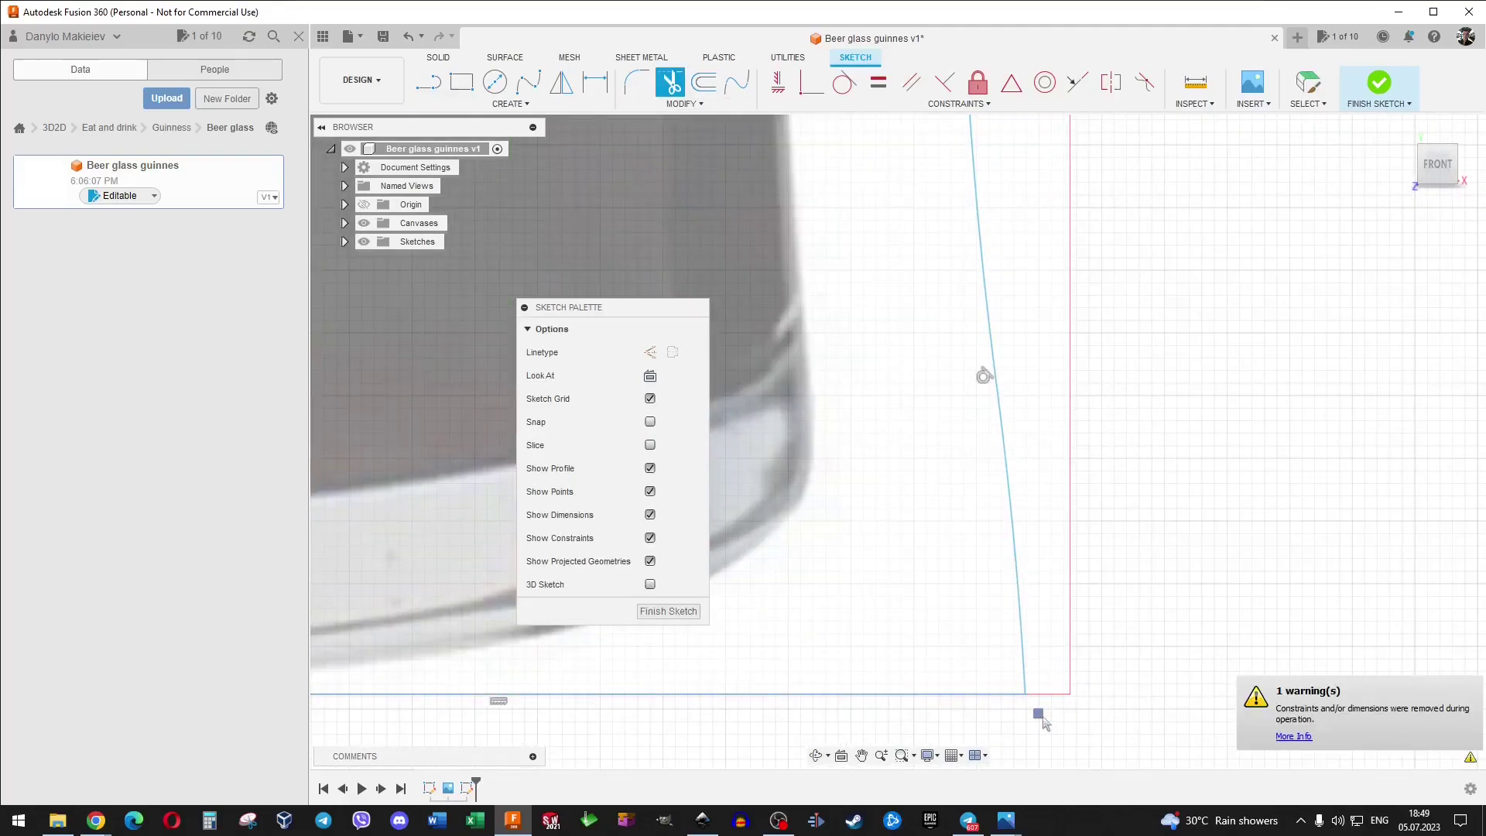
scroll(1042, 719, "down", 2)
scroll(1064, 673, "down", 2)
scroll(1048, 557, "down", 2)
scroll(1002, 499, "down", 1)
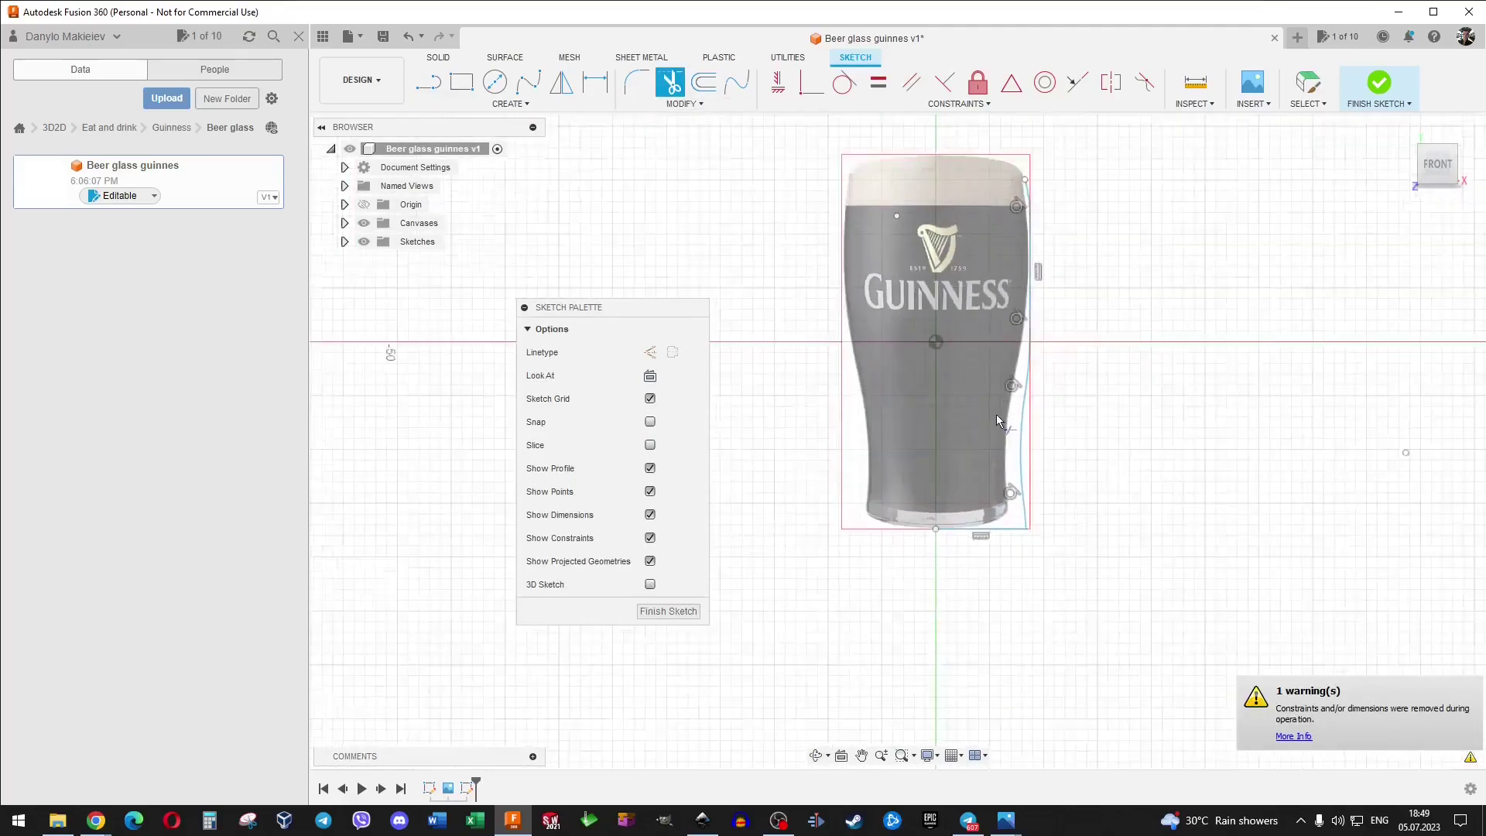
scroll(996, 349, "up", 2)
scroll(996, 272, "up", 1)
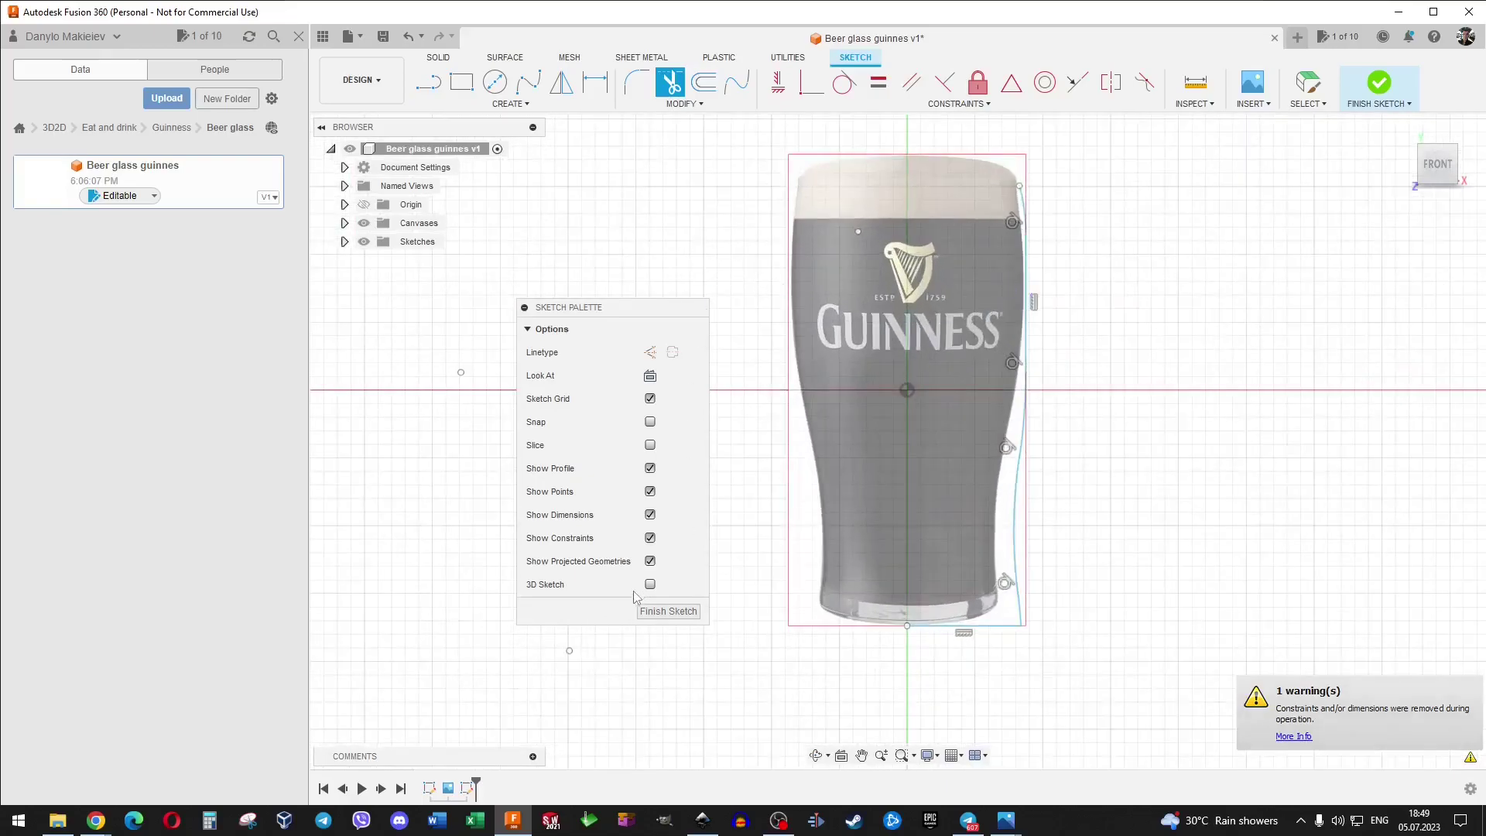
Finish the sketch and delete the Guinness reference canvas.
left_click(667, 610)
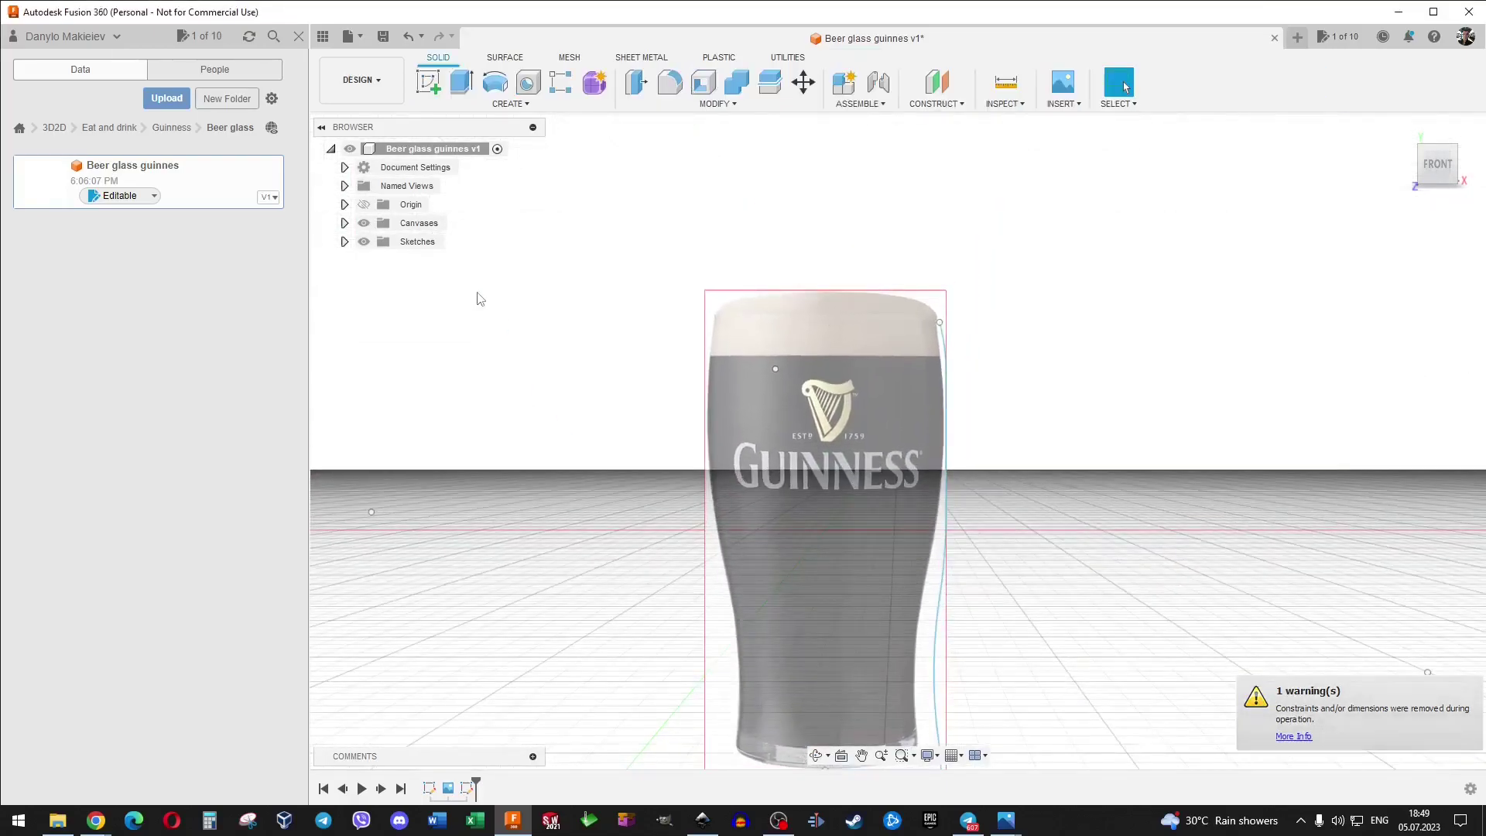
left_click(345, 223)
left_click(418, 242)
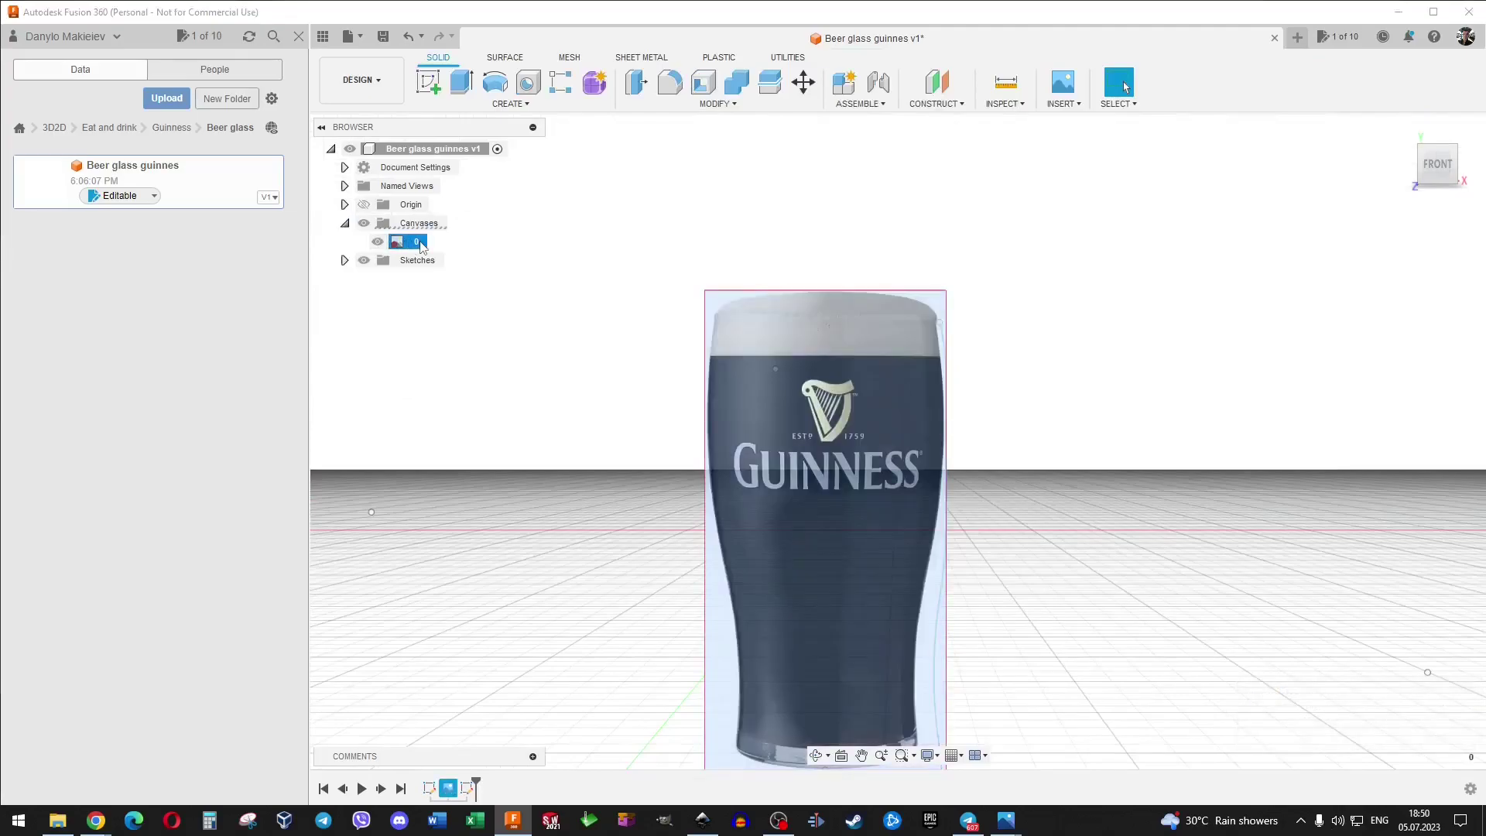
key("Delete")
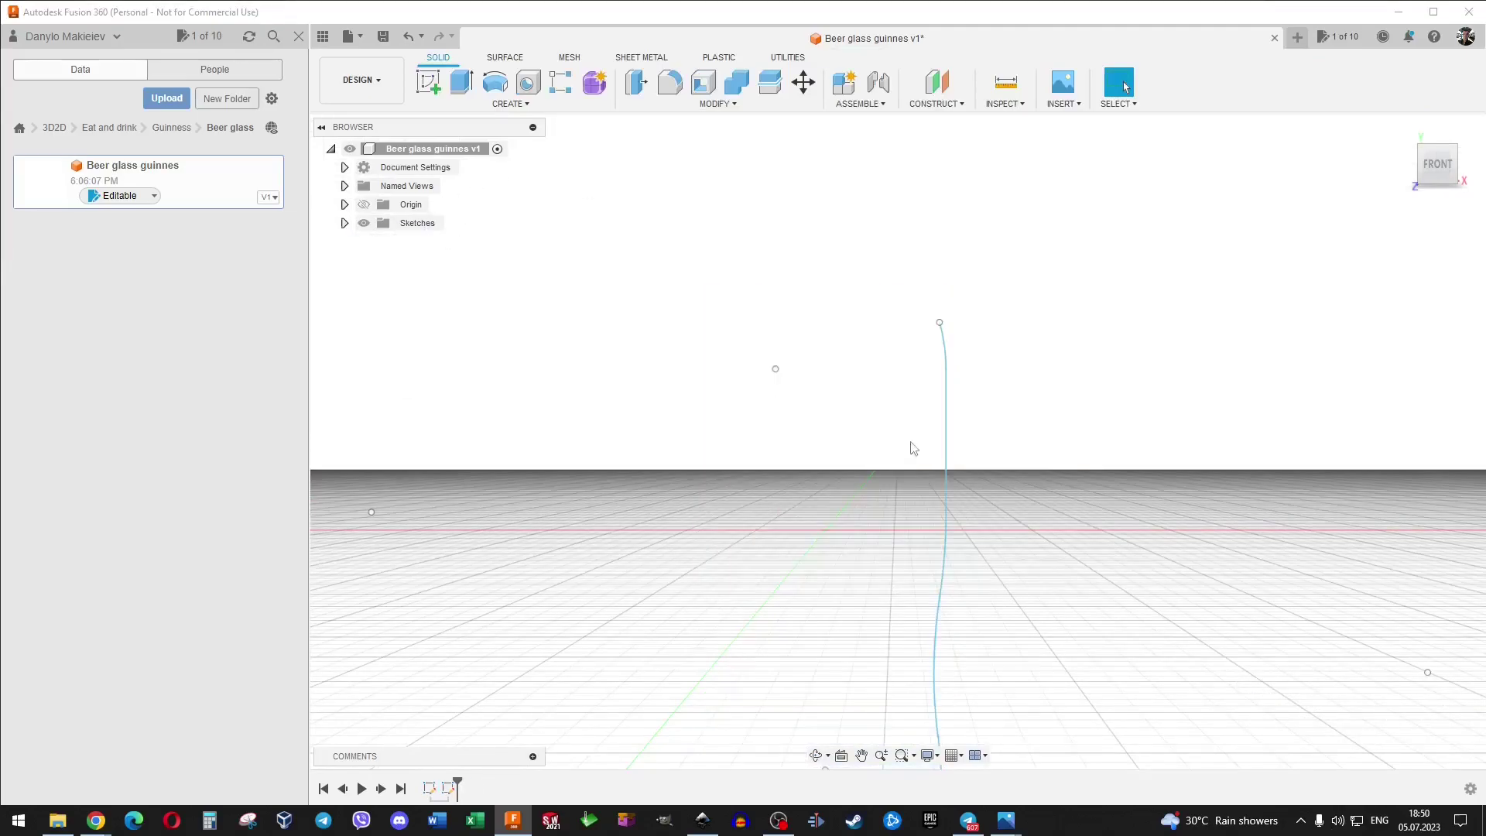
mouse_move(913, 448)
middle_mouse_down("shift")
mouse_move(916, 537)
mouse_move(951, 468)
middle_mouse_up("shift")
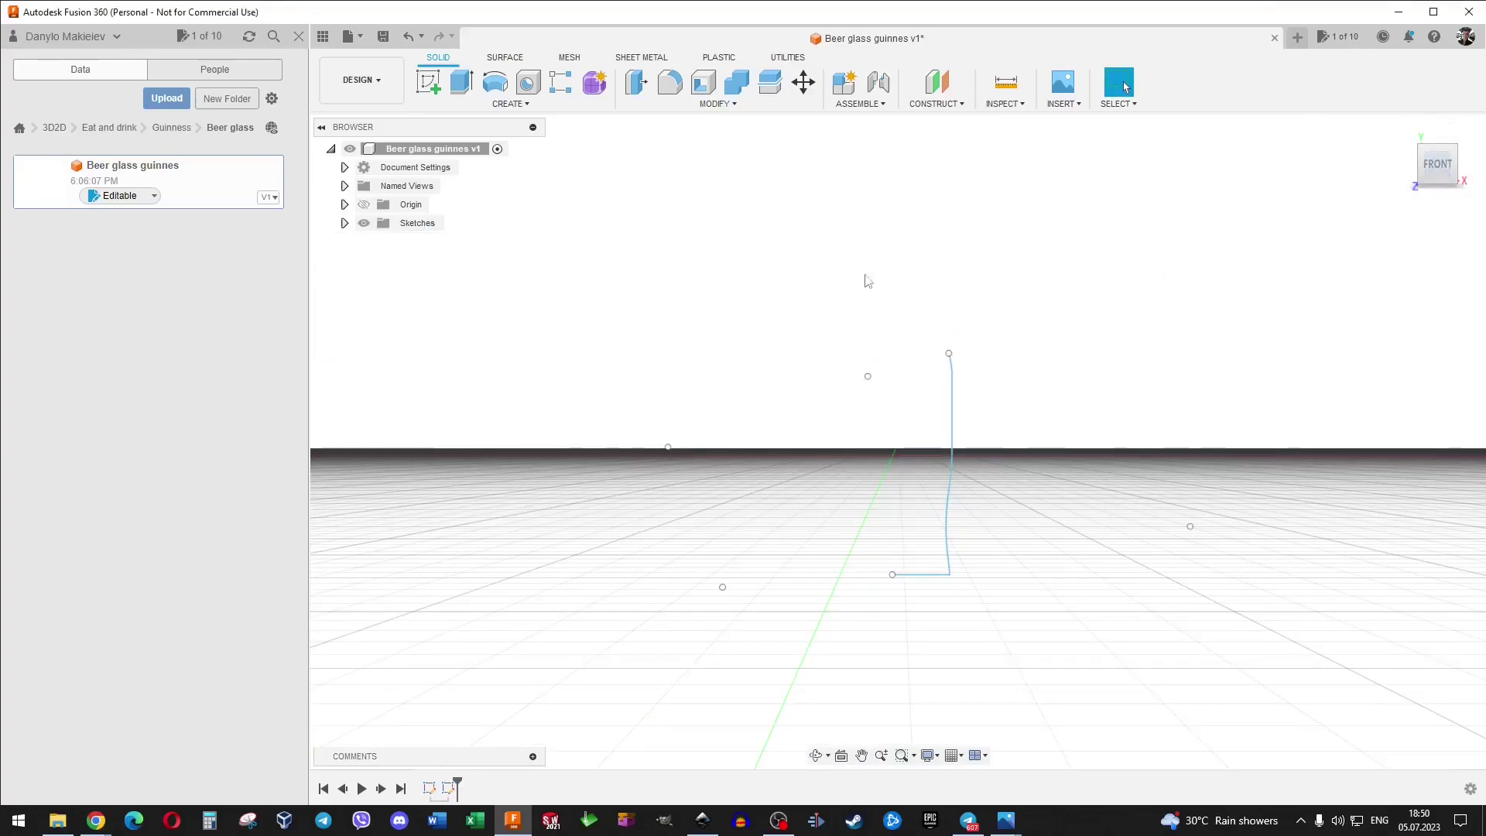
left_click_drag(819, 279, 1038, 644)
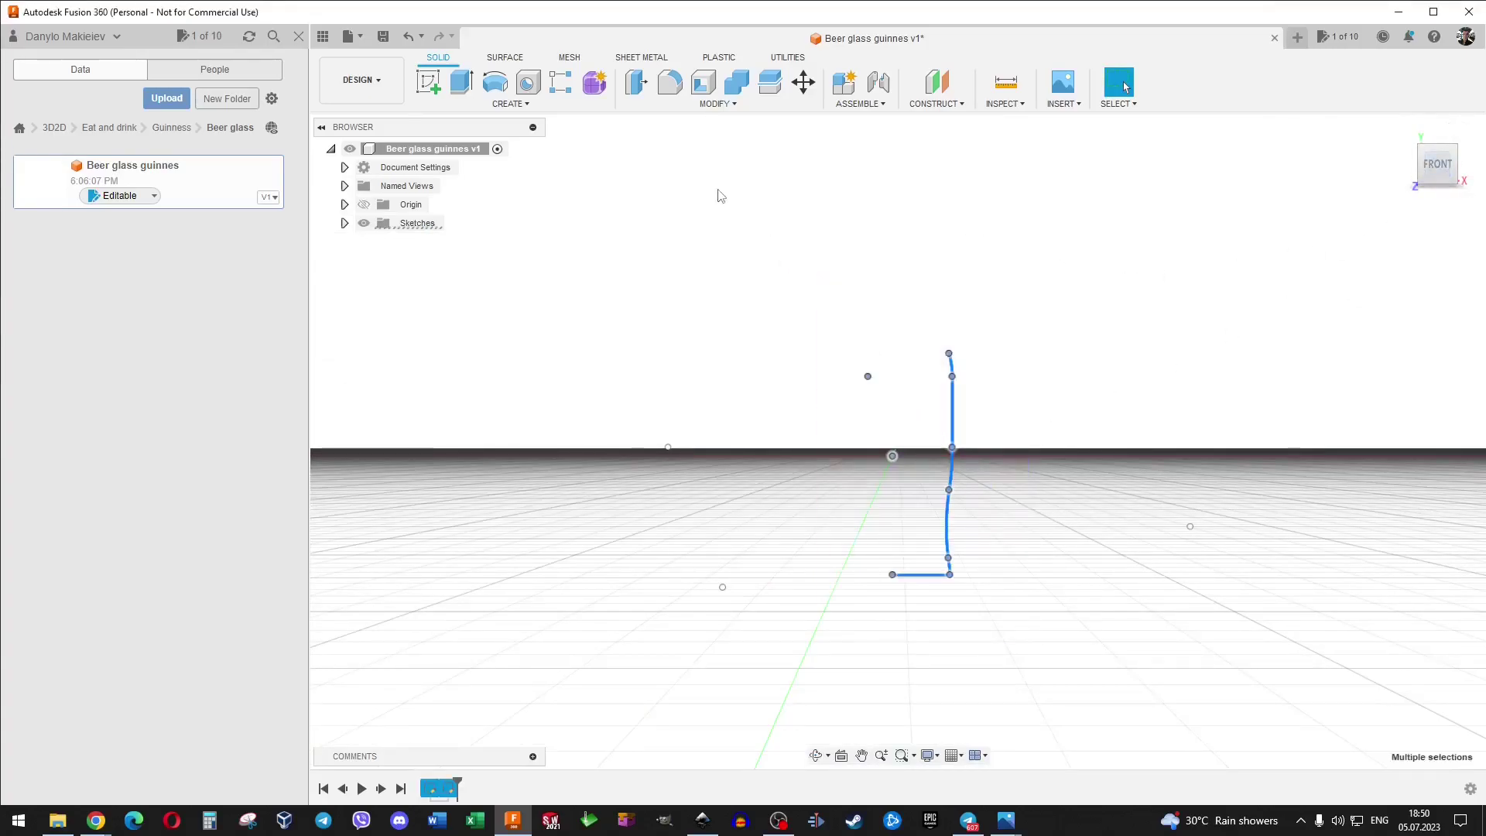
Reopen Sketch2 for editing from the browser's Sketches folder.
left_click(715, 104)
left_click(410, 223)
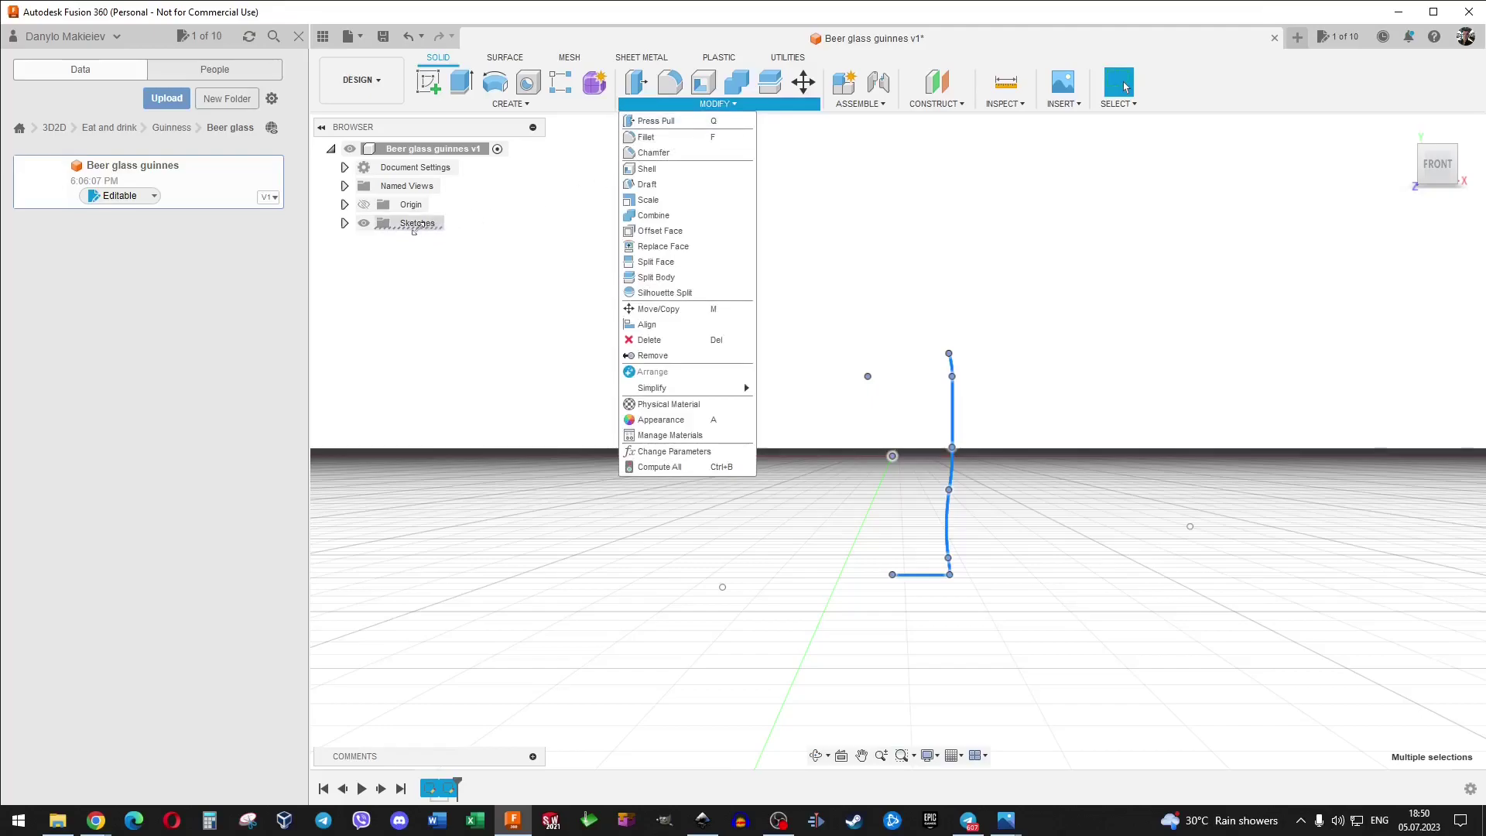
left_click(344, 223)
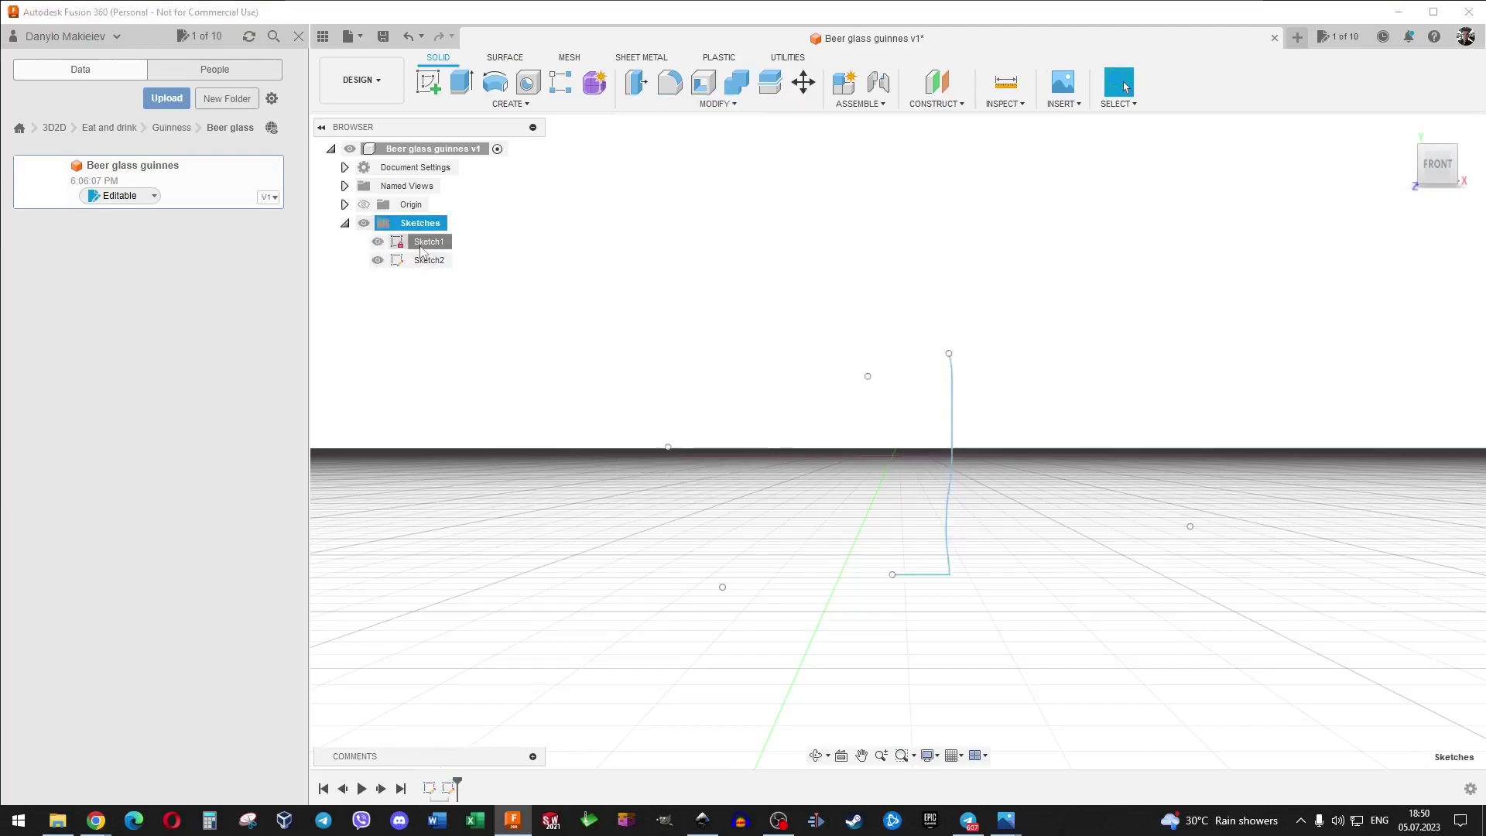
left_click(420, 249)
left_click(428, 261)
right_click(428, 262)
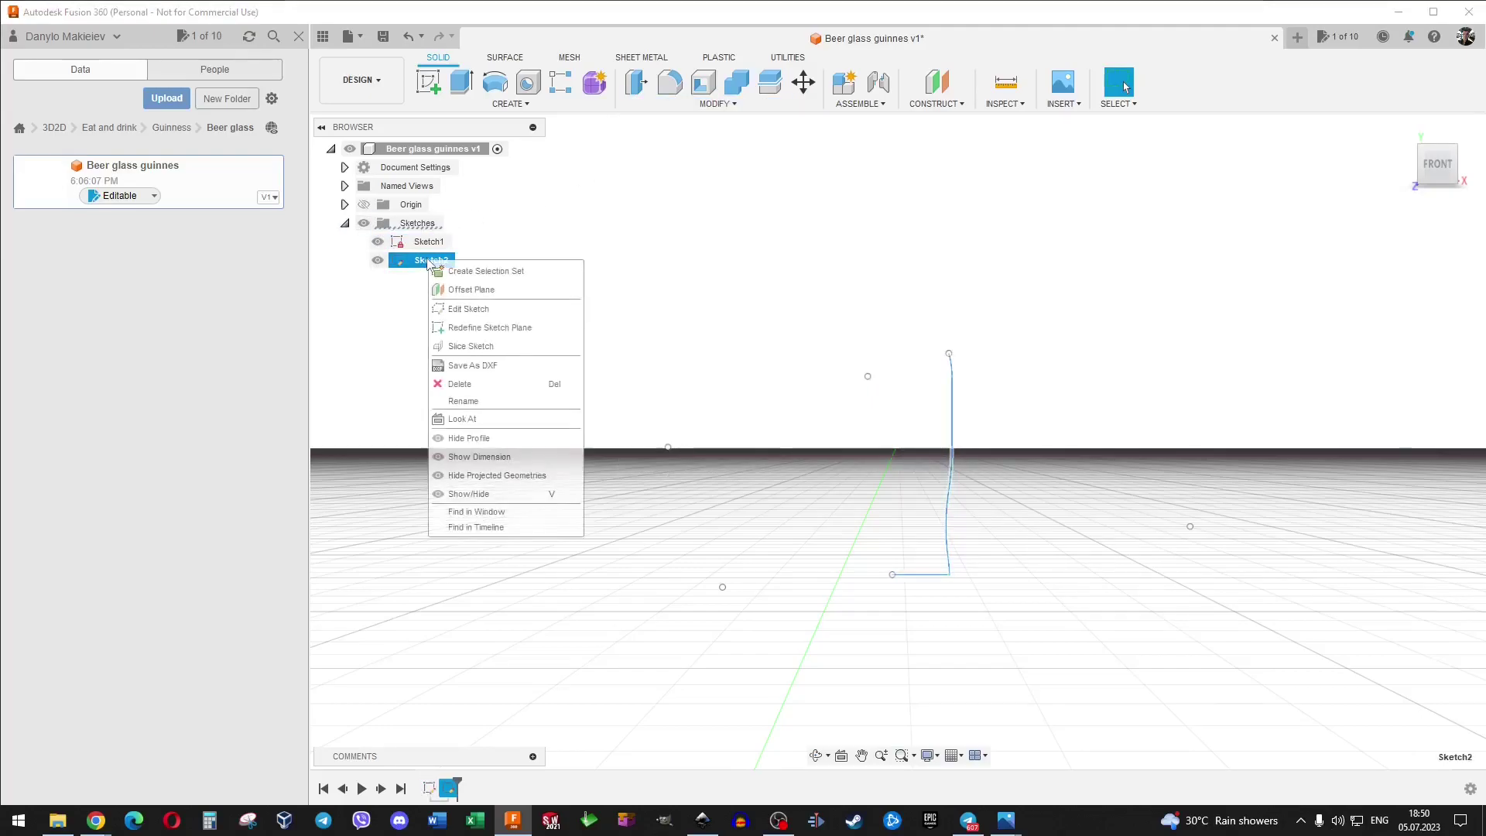
left_click(490, 310)
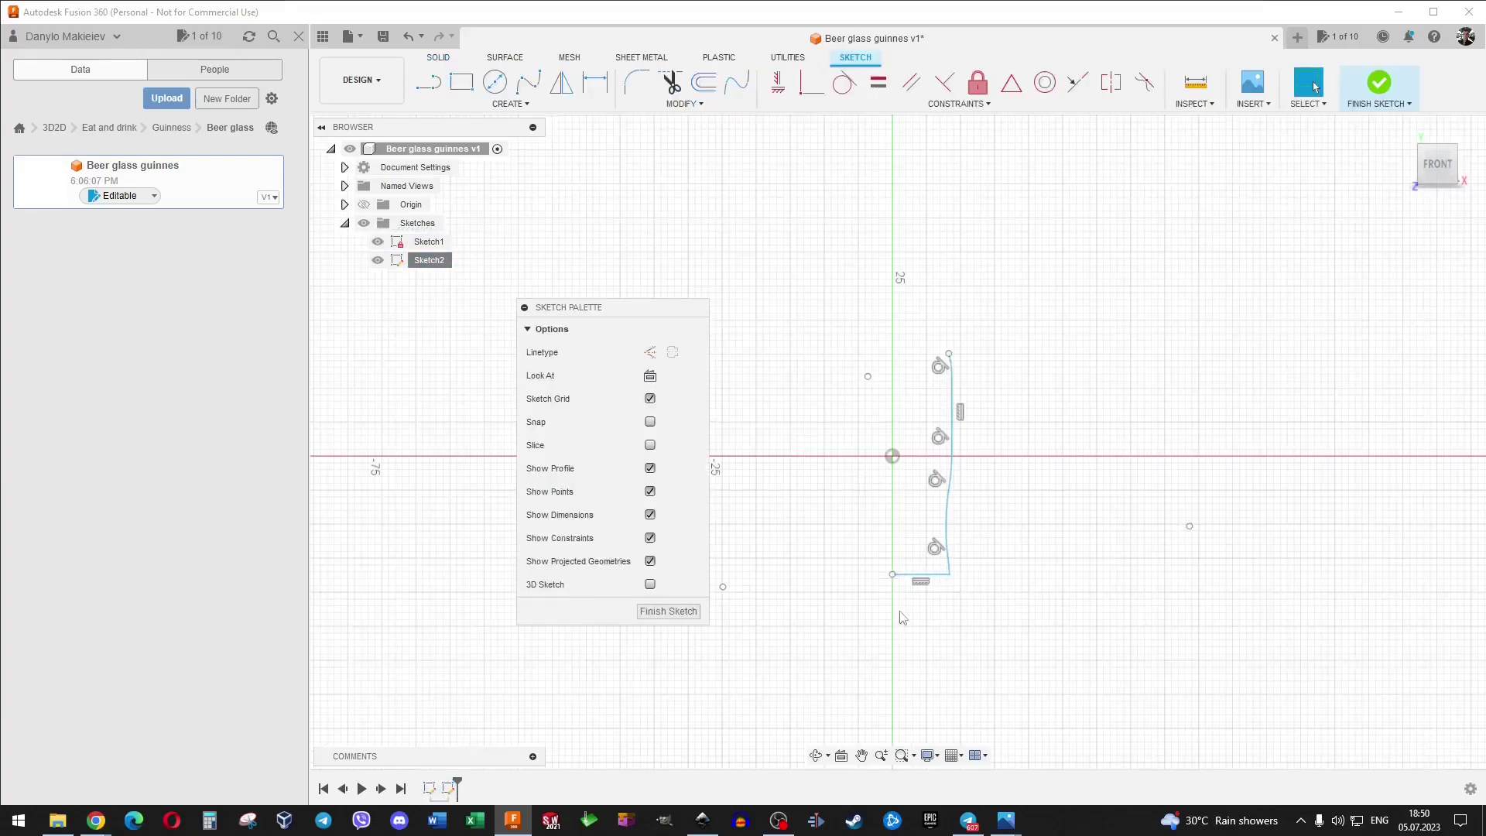
Move the whole profile point-to-point so its bottom-left corner sits on the origin, then finish the sketch.
left_click_drag(846, 629, 1062, 273)
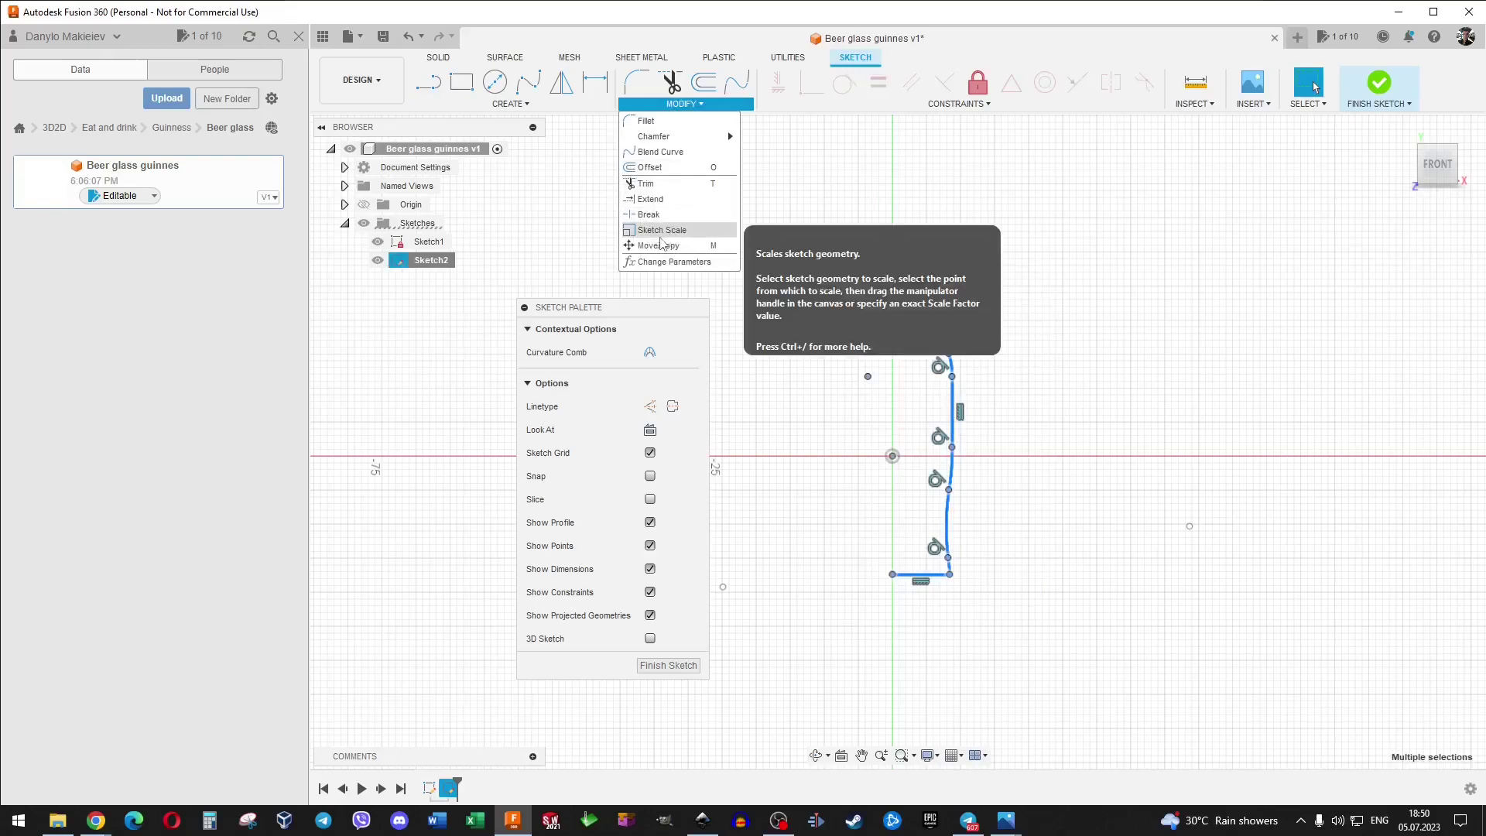
left_click(656, 246)
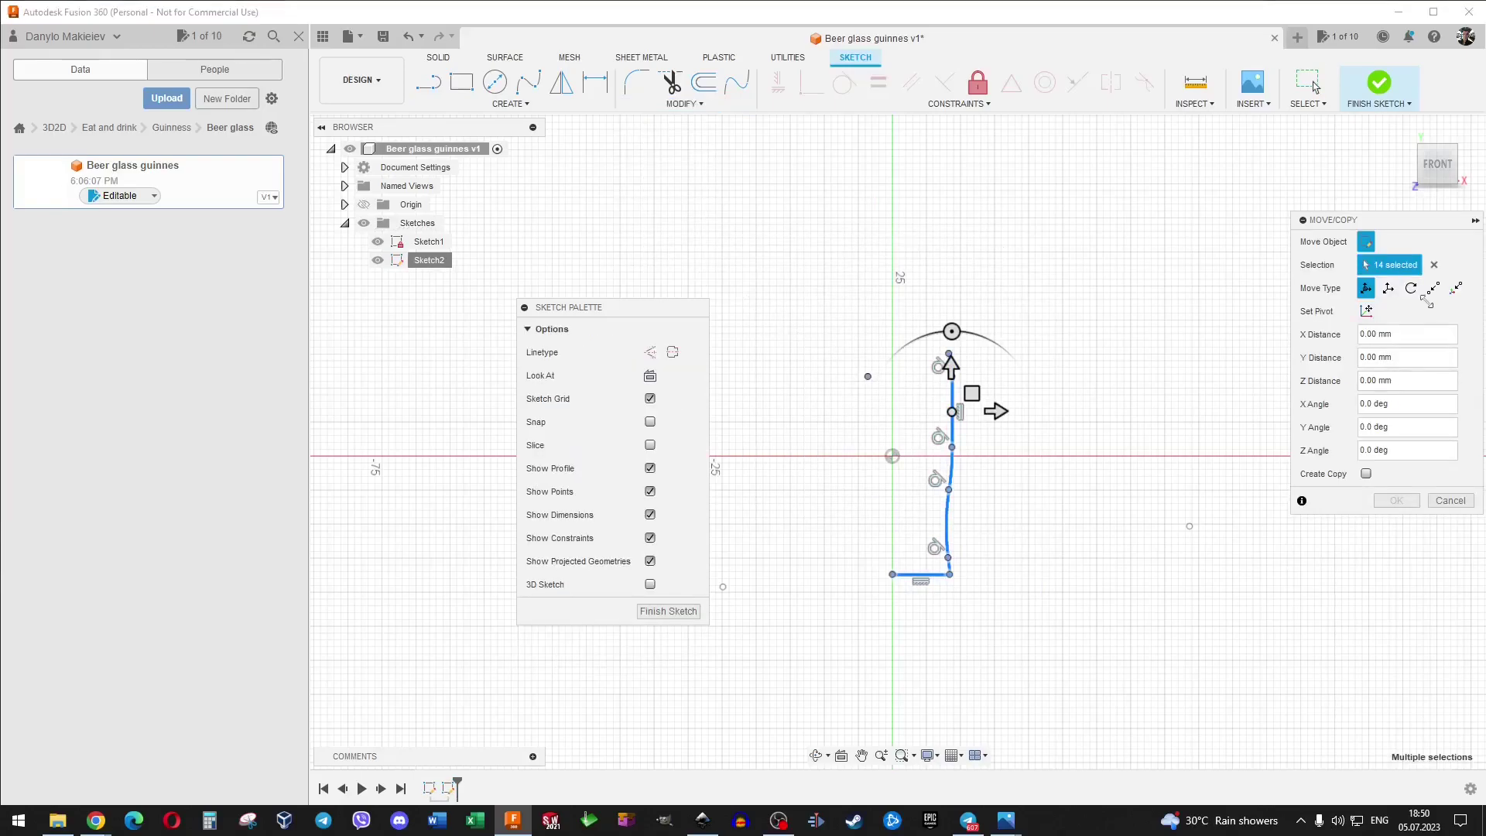
left_click(1433, 288)
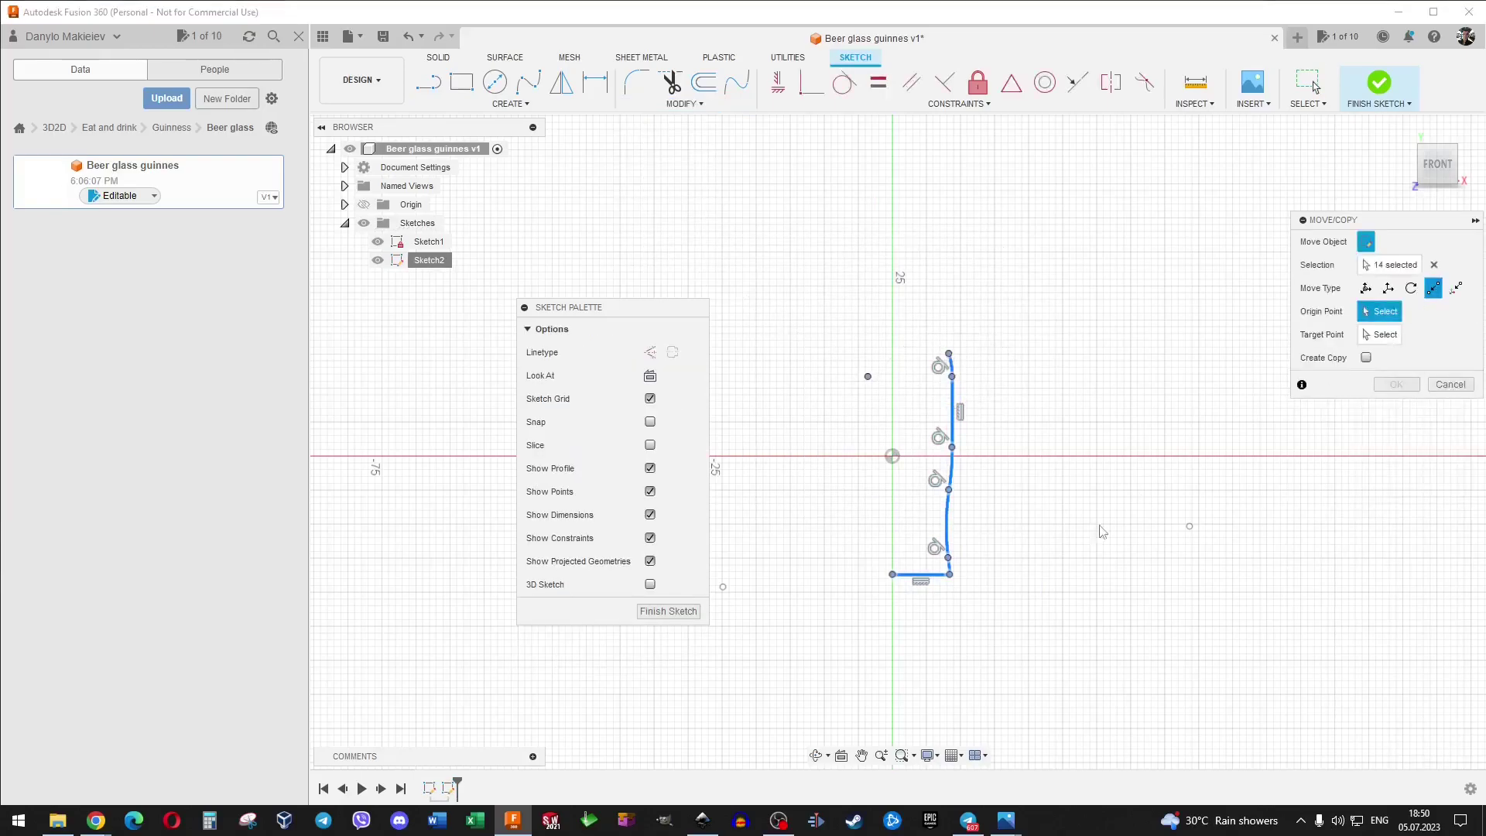
left_click(892, 456)
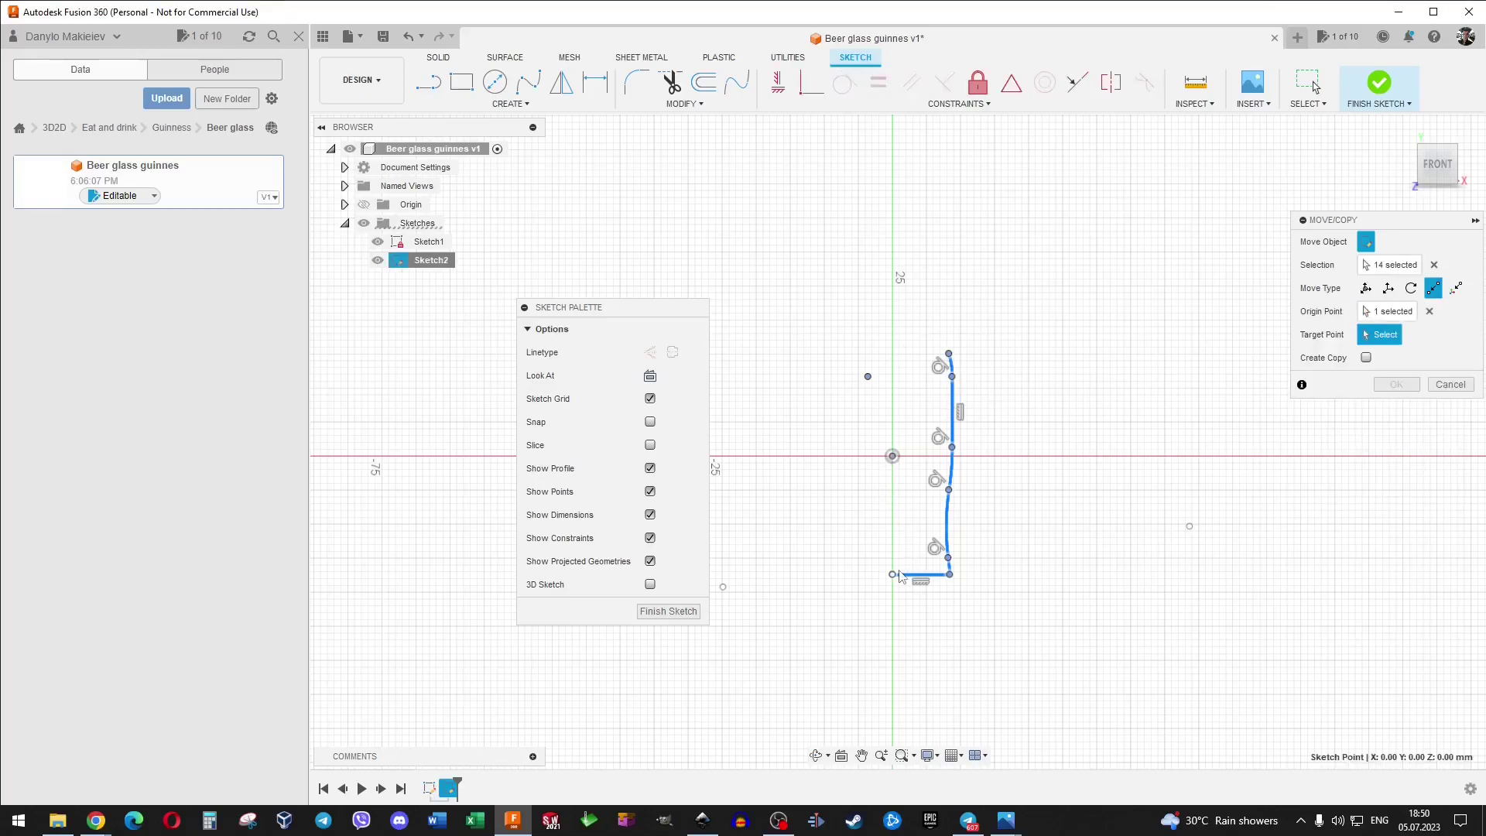
left_click(893, 575)
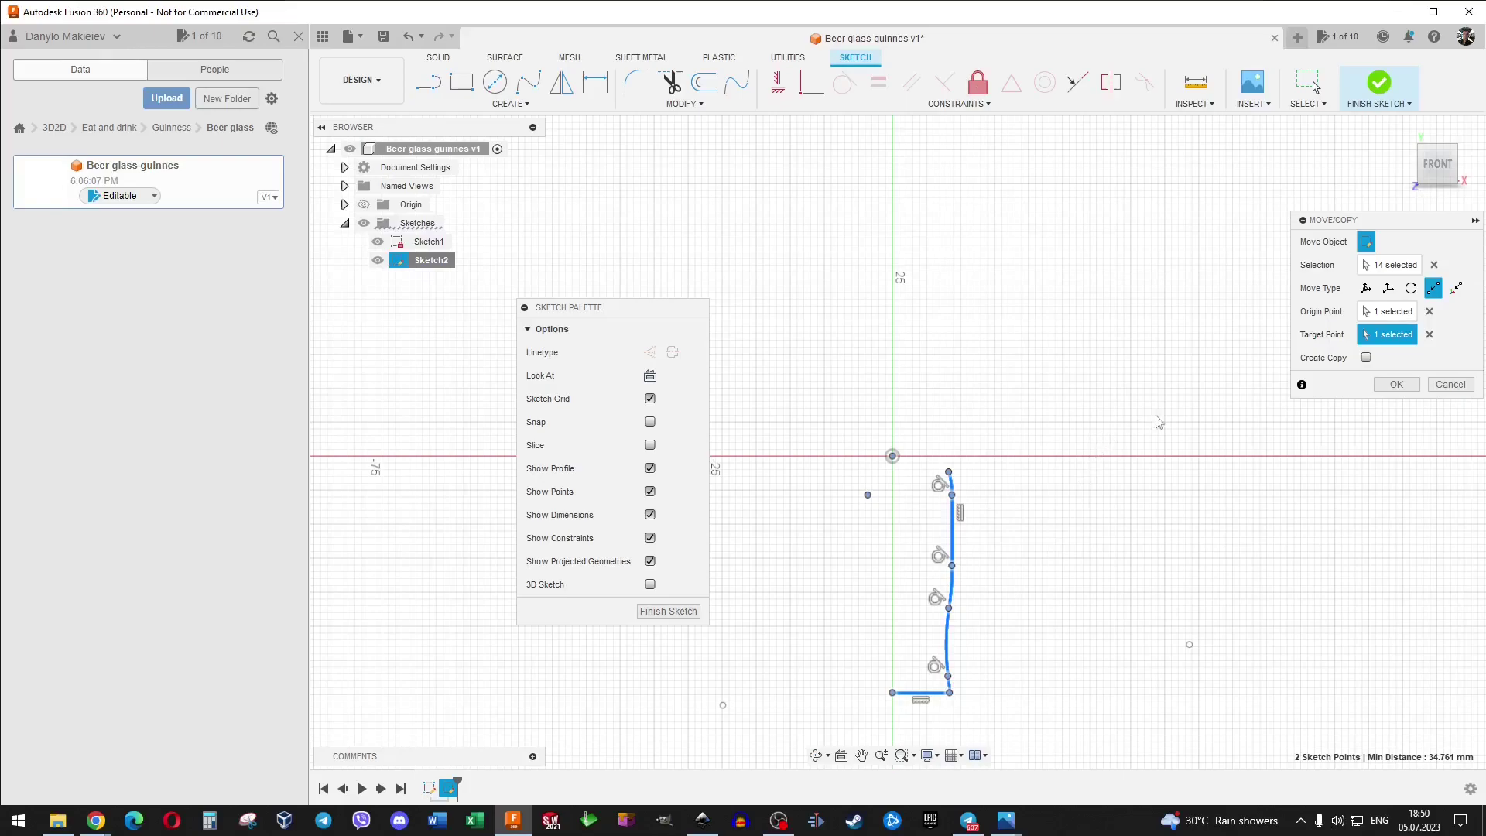
left_click(1430, 336)
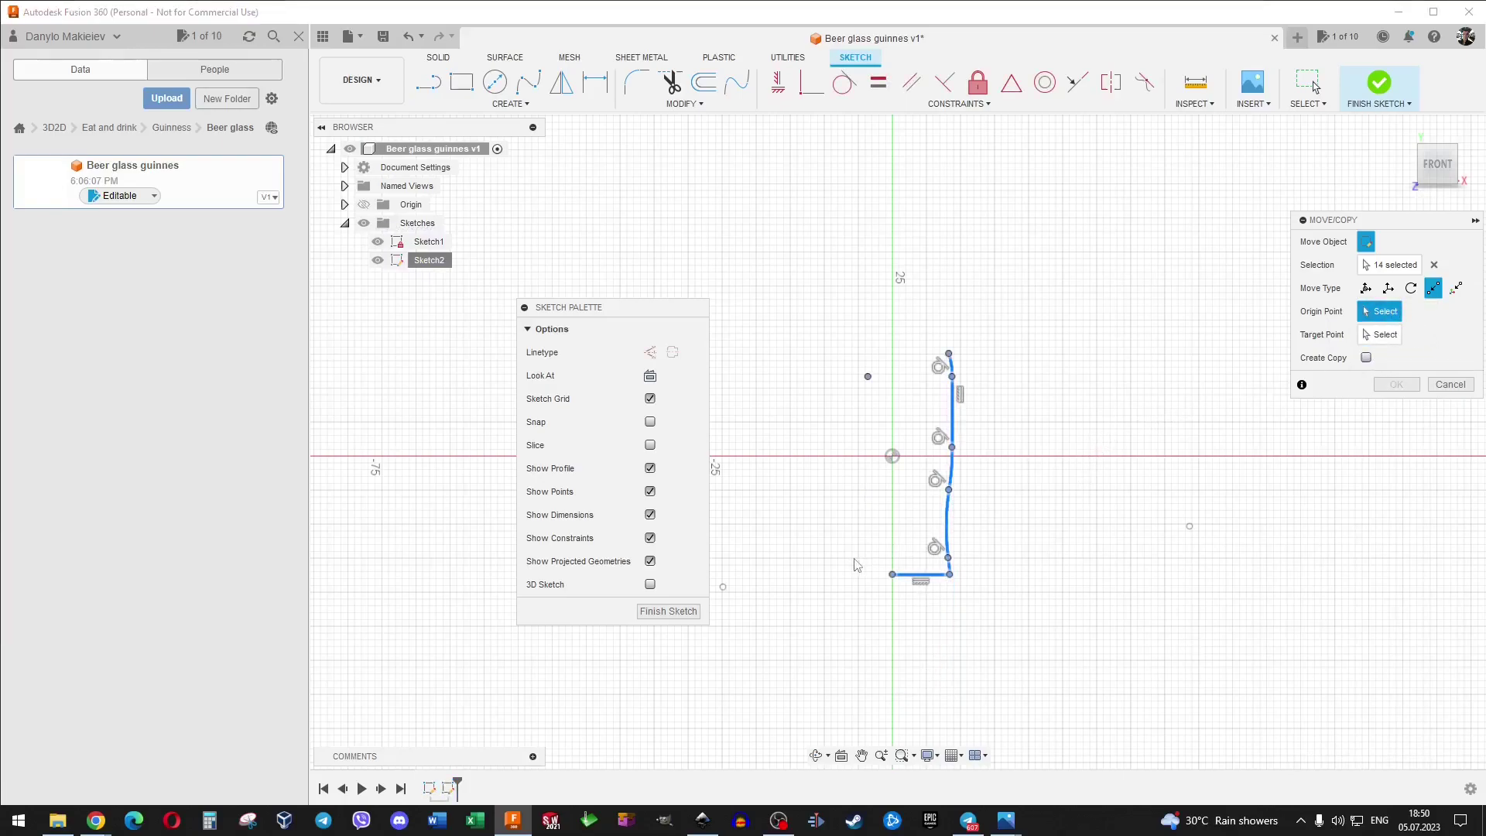
left_click(892, 575)
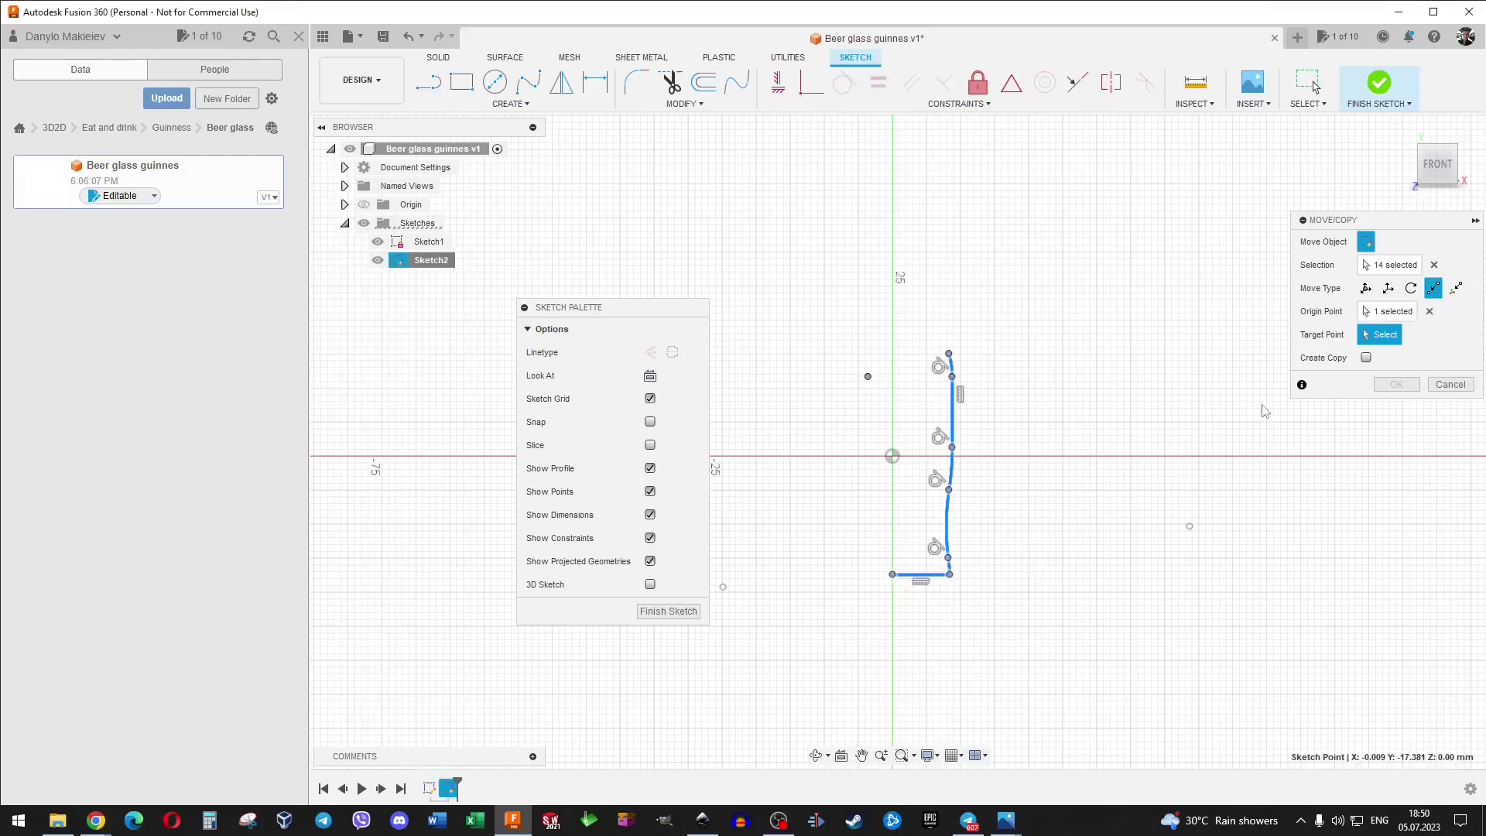
left_click(892, 456)
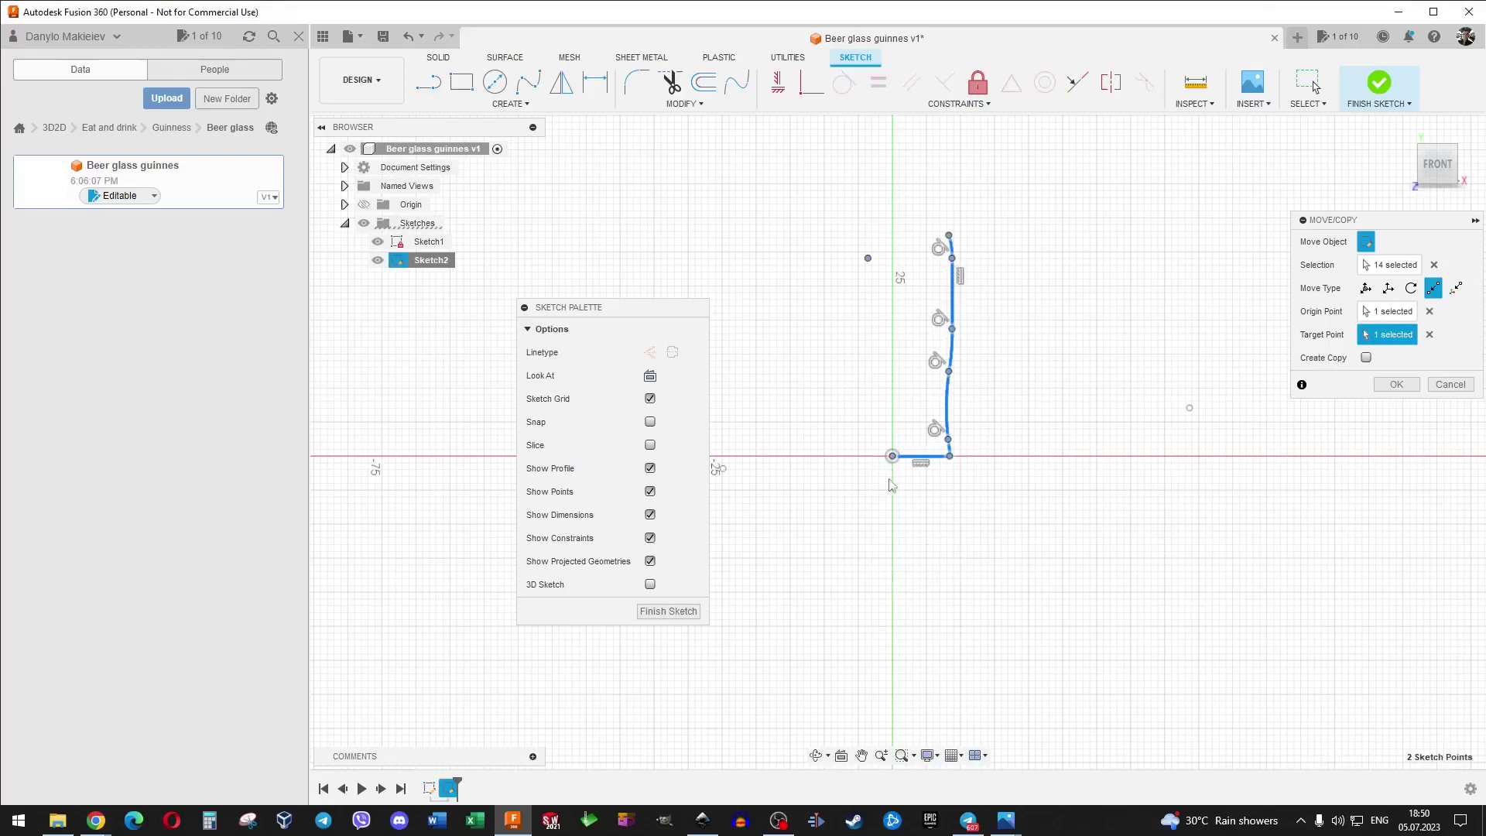
left_click(1397, 385)
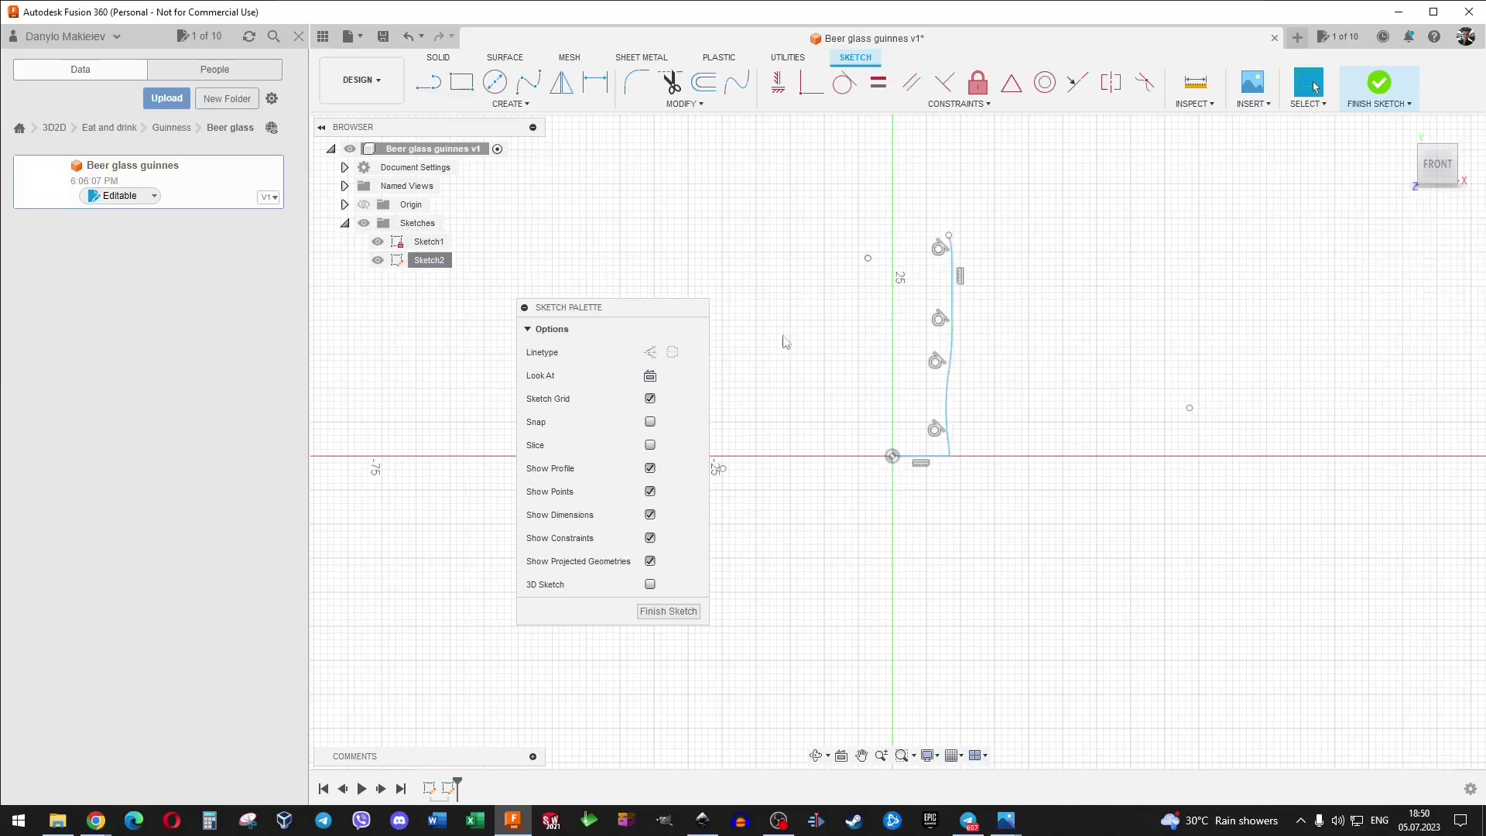
left_click(696, 609)
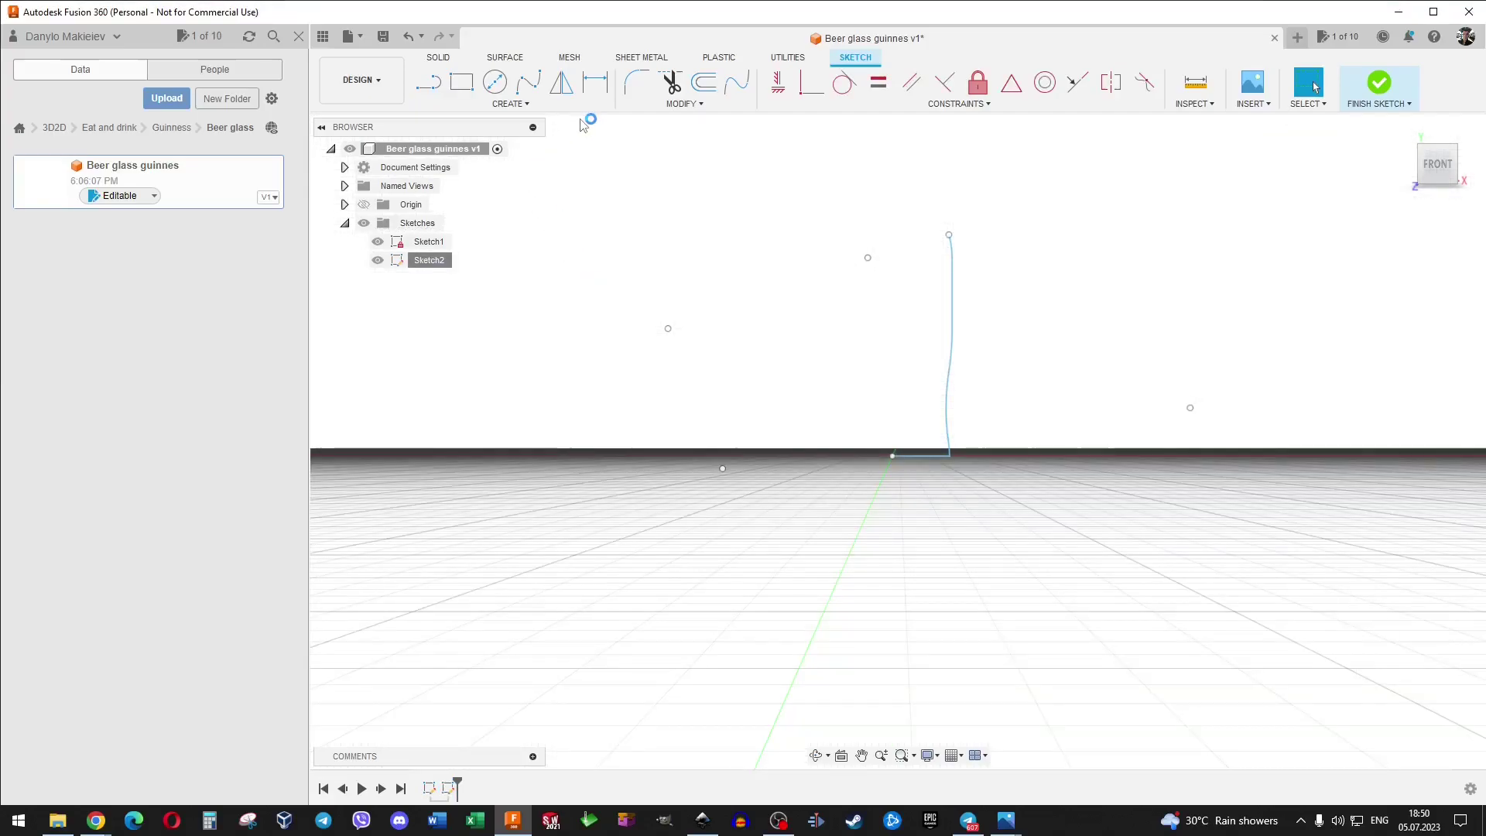
Reopen Sketch2 for editing.
right_click(425, 260)
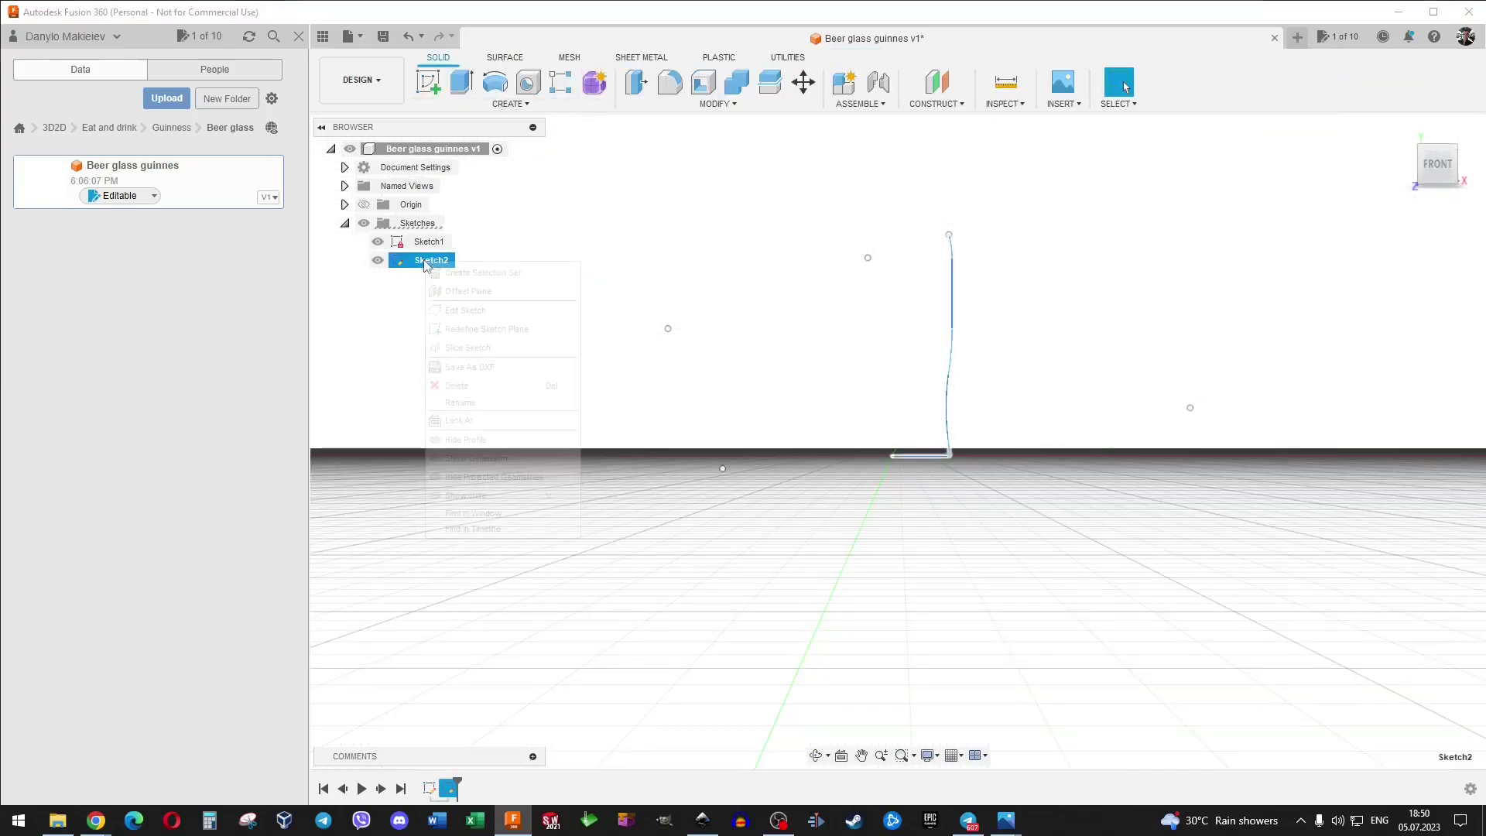
left_click(464, 310)
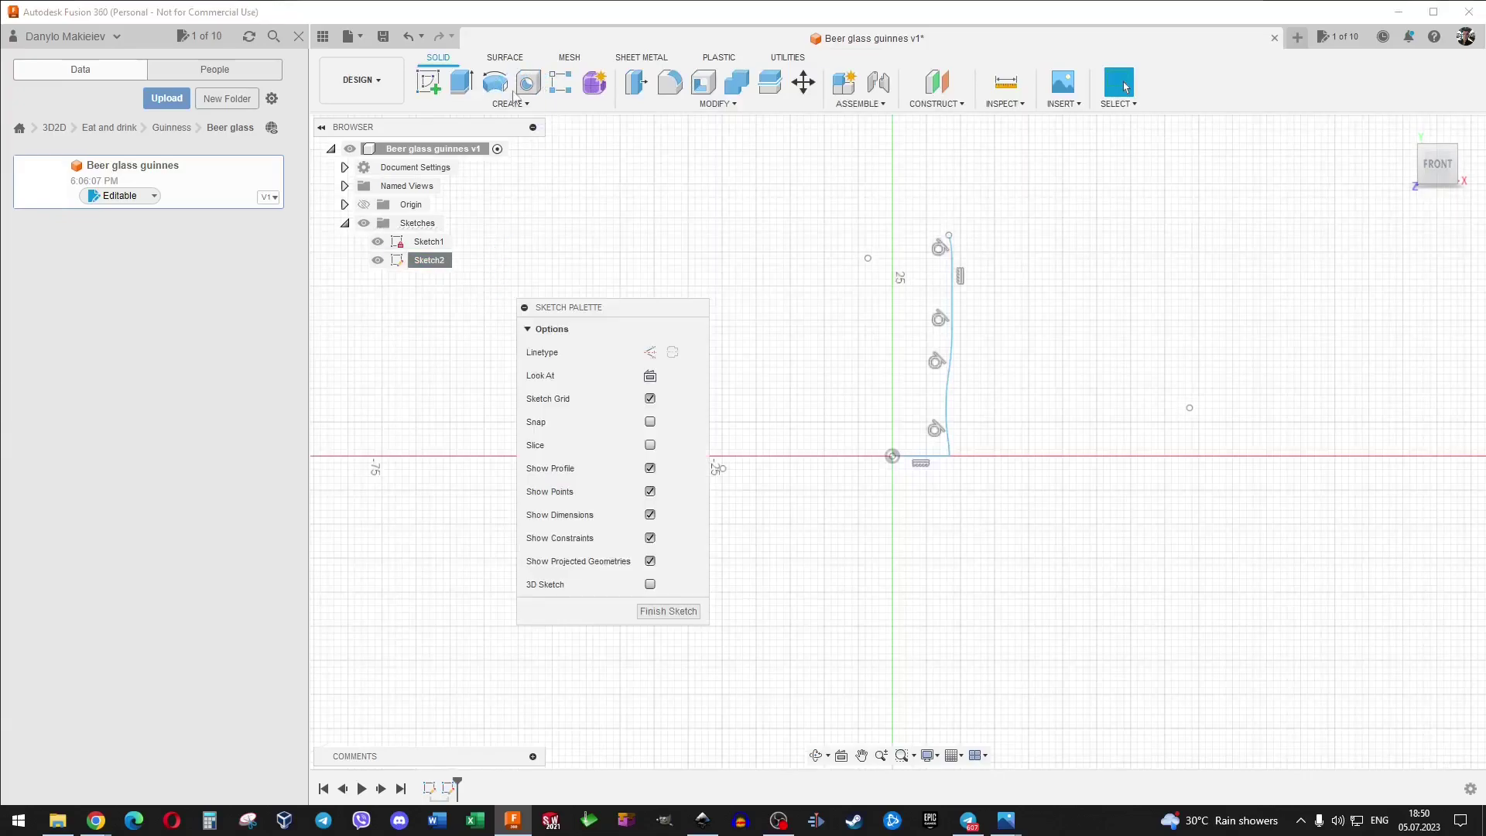
left_click(526, 106)
left_click(526, 106)
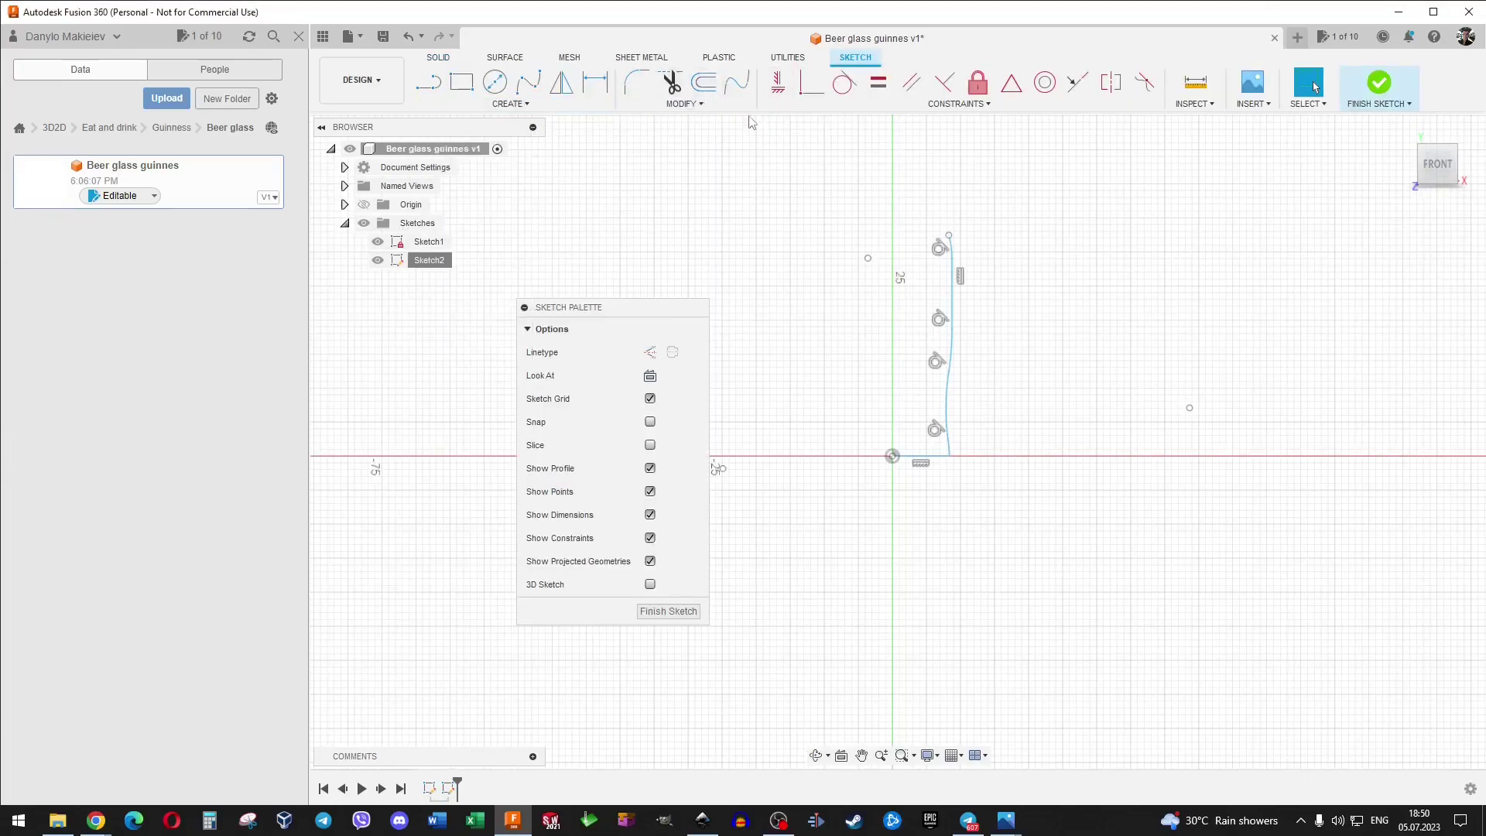
Measure the profile height from its top point to the base line (32.437) without placing it.
left_click(707, 105)
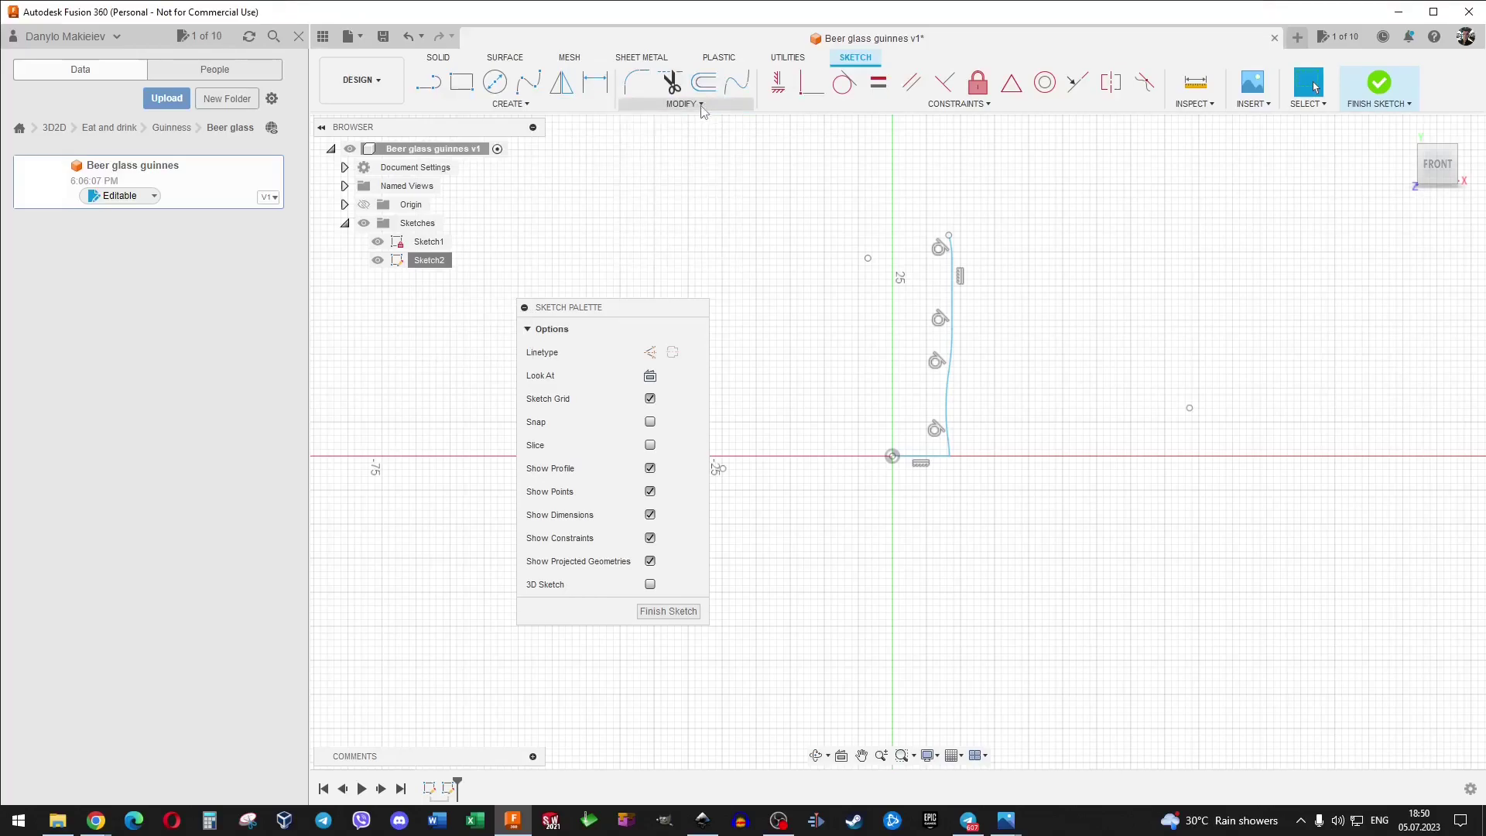
left_click(596, 85)
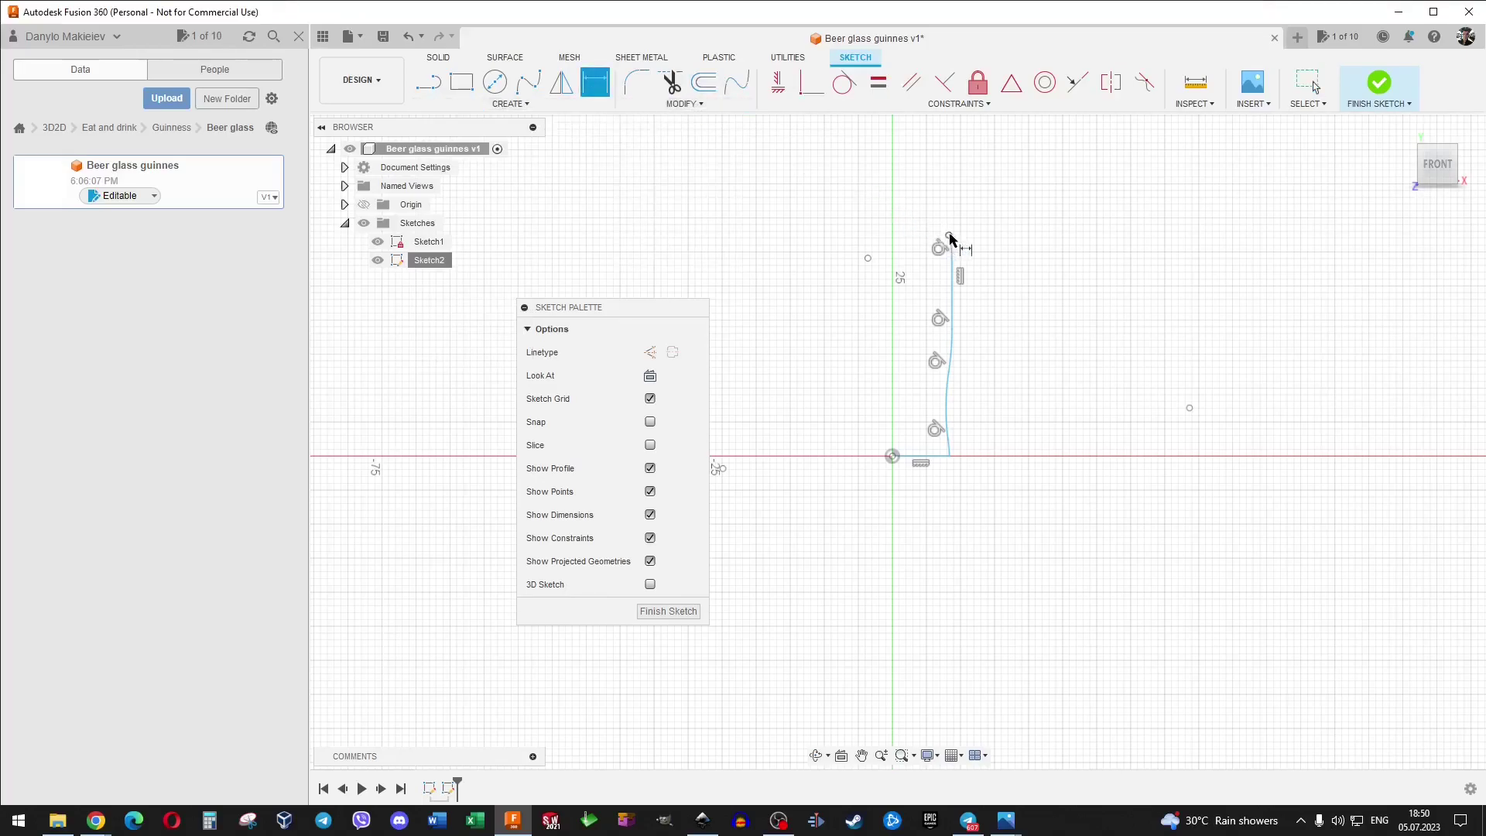
left_click(950, 236)
left_click(941, 457)
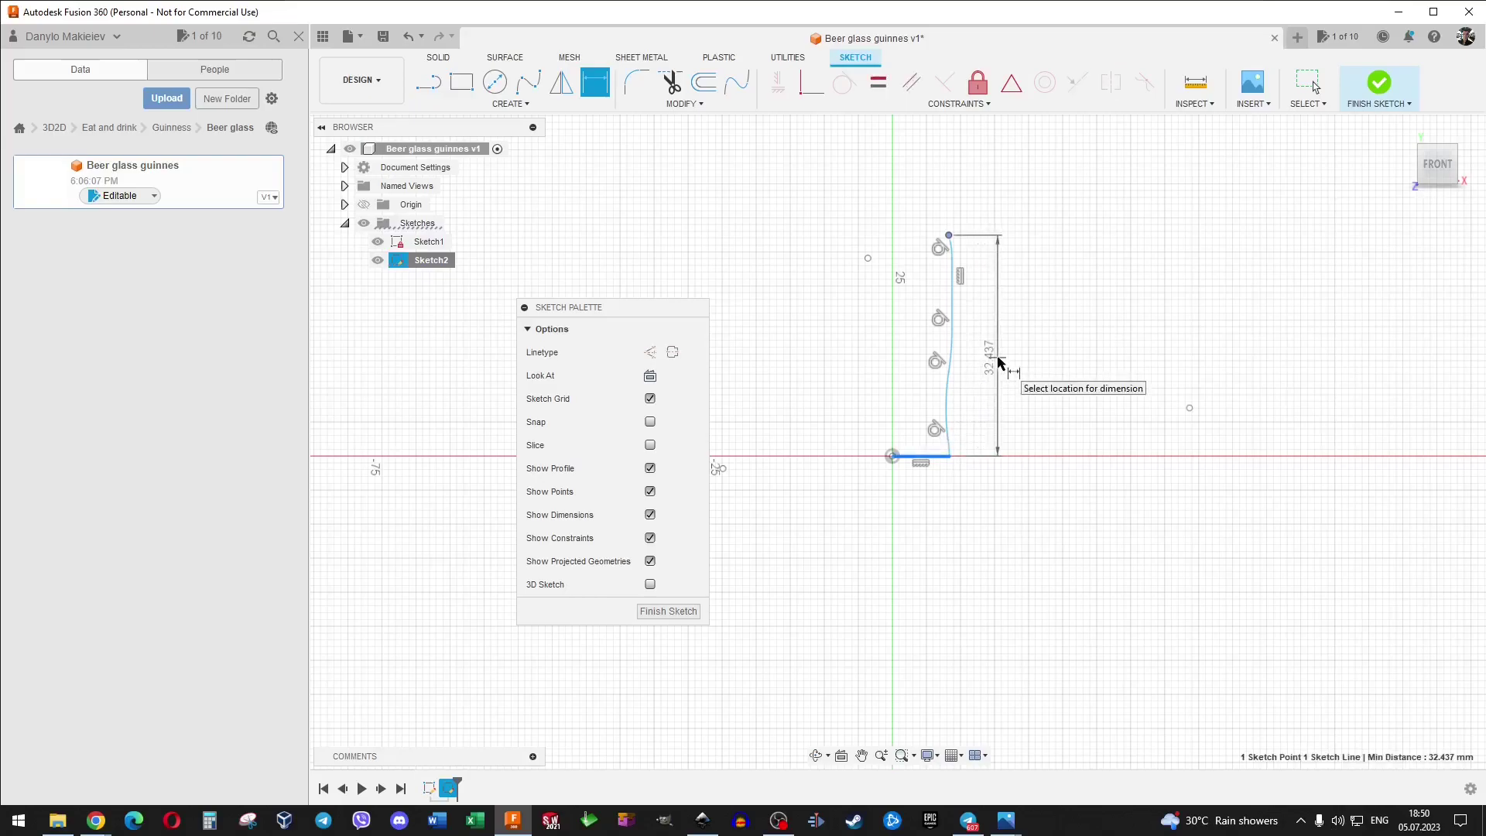
key("Escape")
Enter 140 in Calculator and re-check the profile's height.
left_click(209, 820)
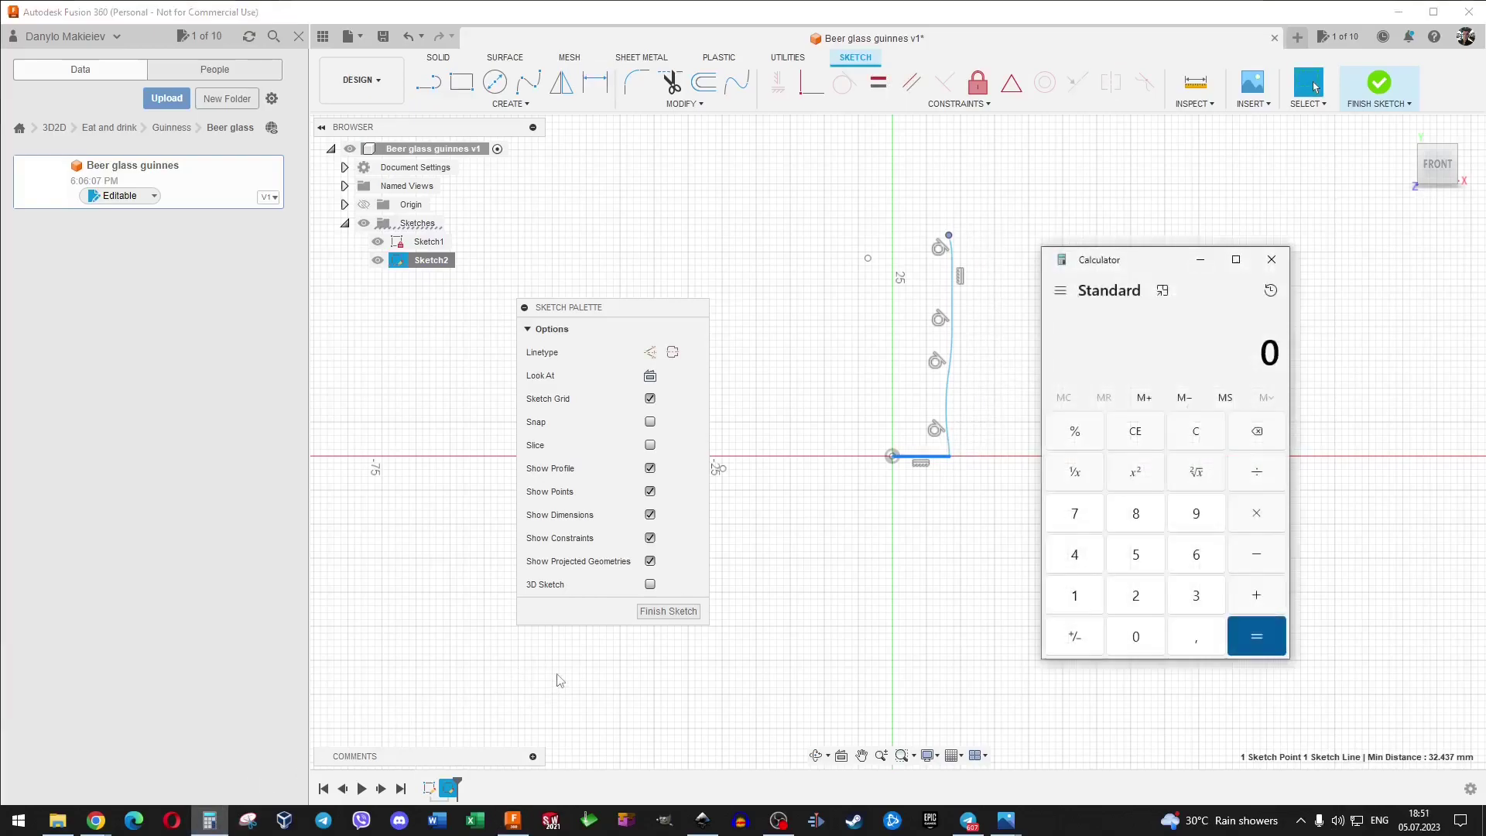
type("40")
left_click(808, 345)
key("d")
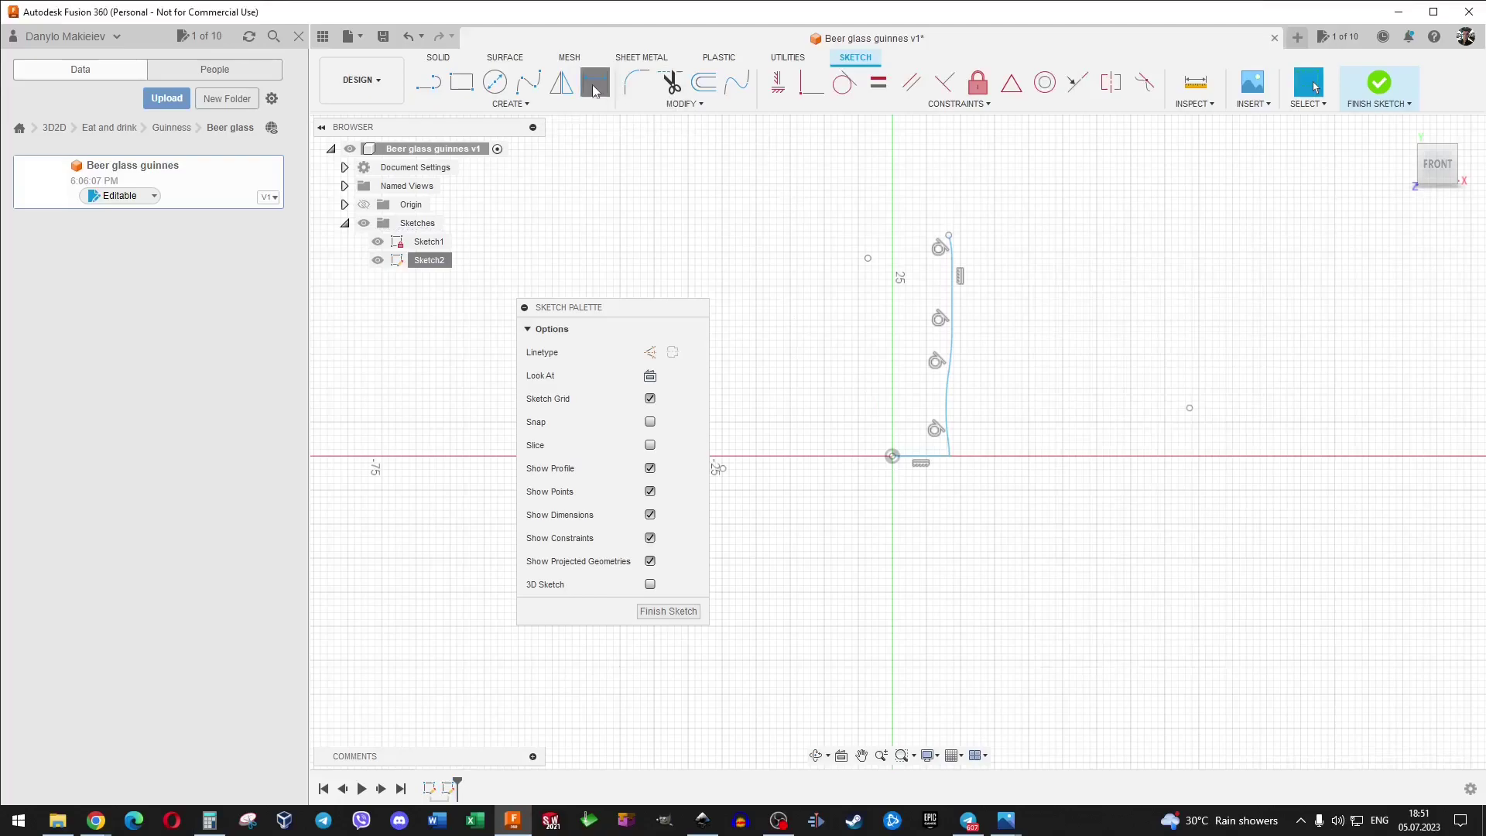
left_click(947, 236)
left_click(917, 457)
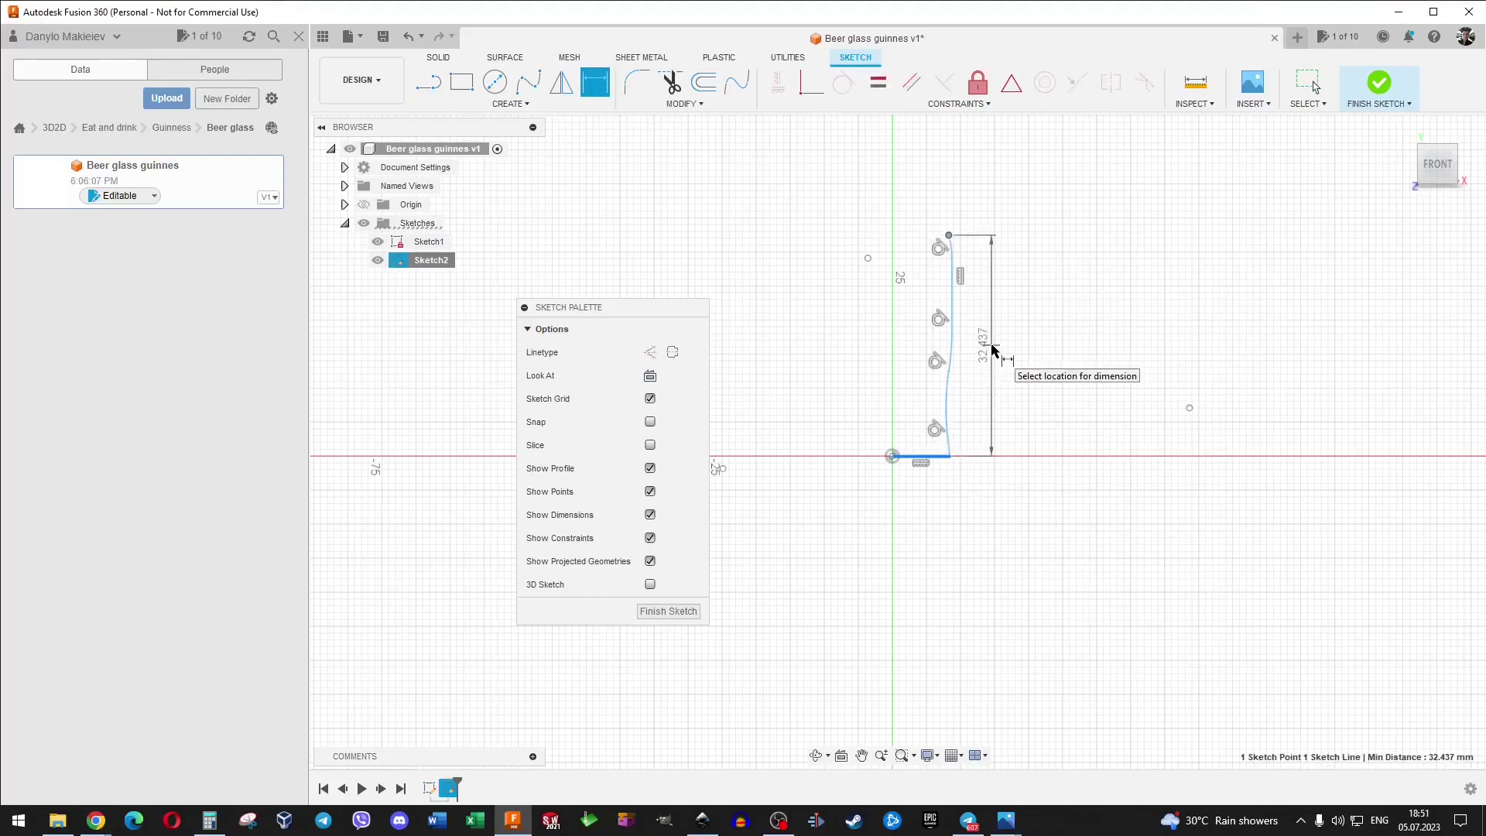
key("Escape")
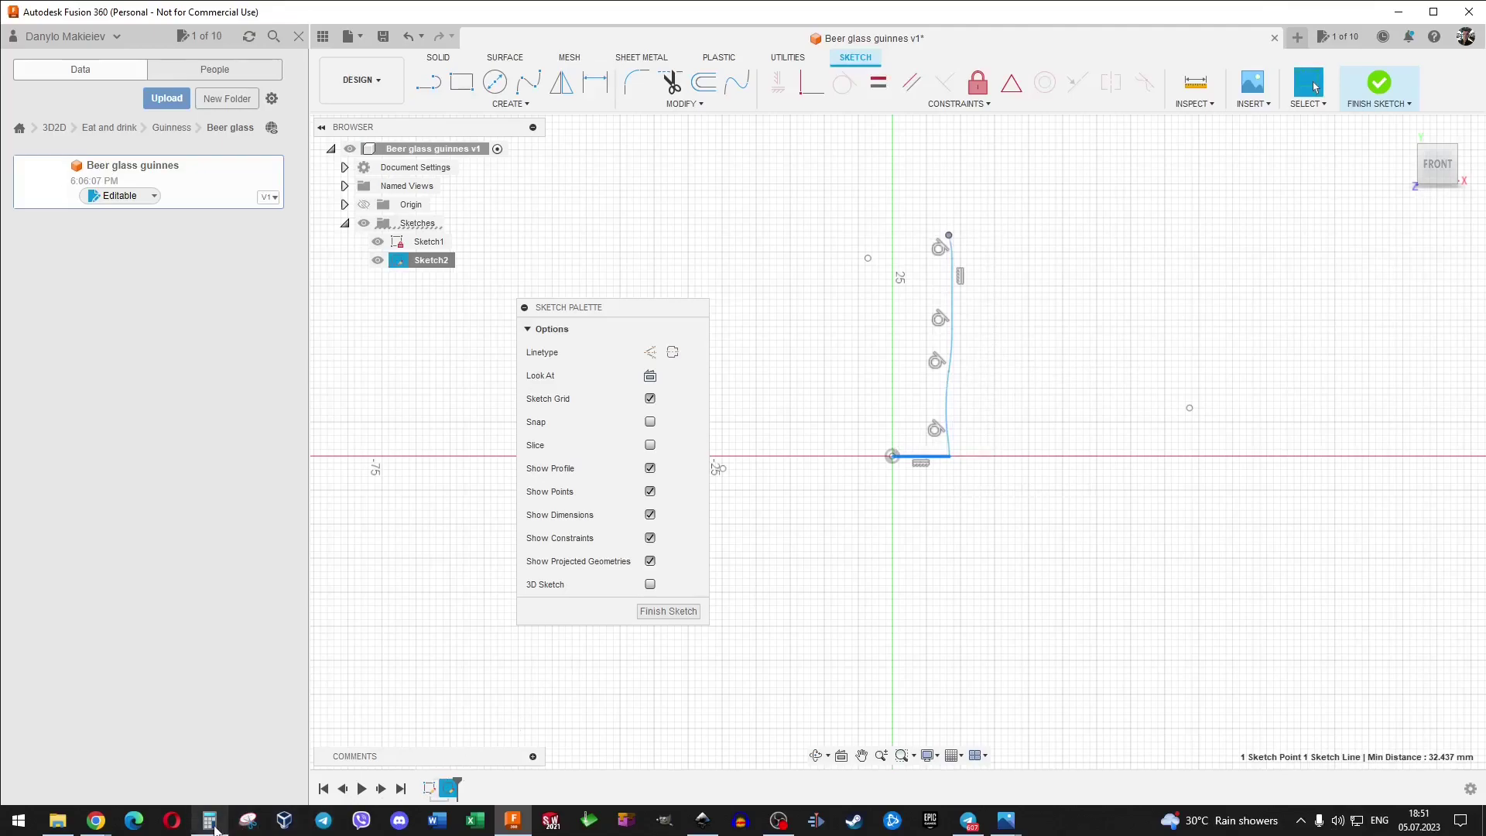
Compute 140 ÷ 32.4 in Calculator to get the 4.32 scale factor.
left_click(209, 819)
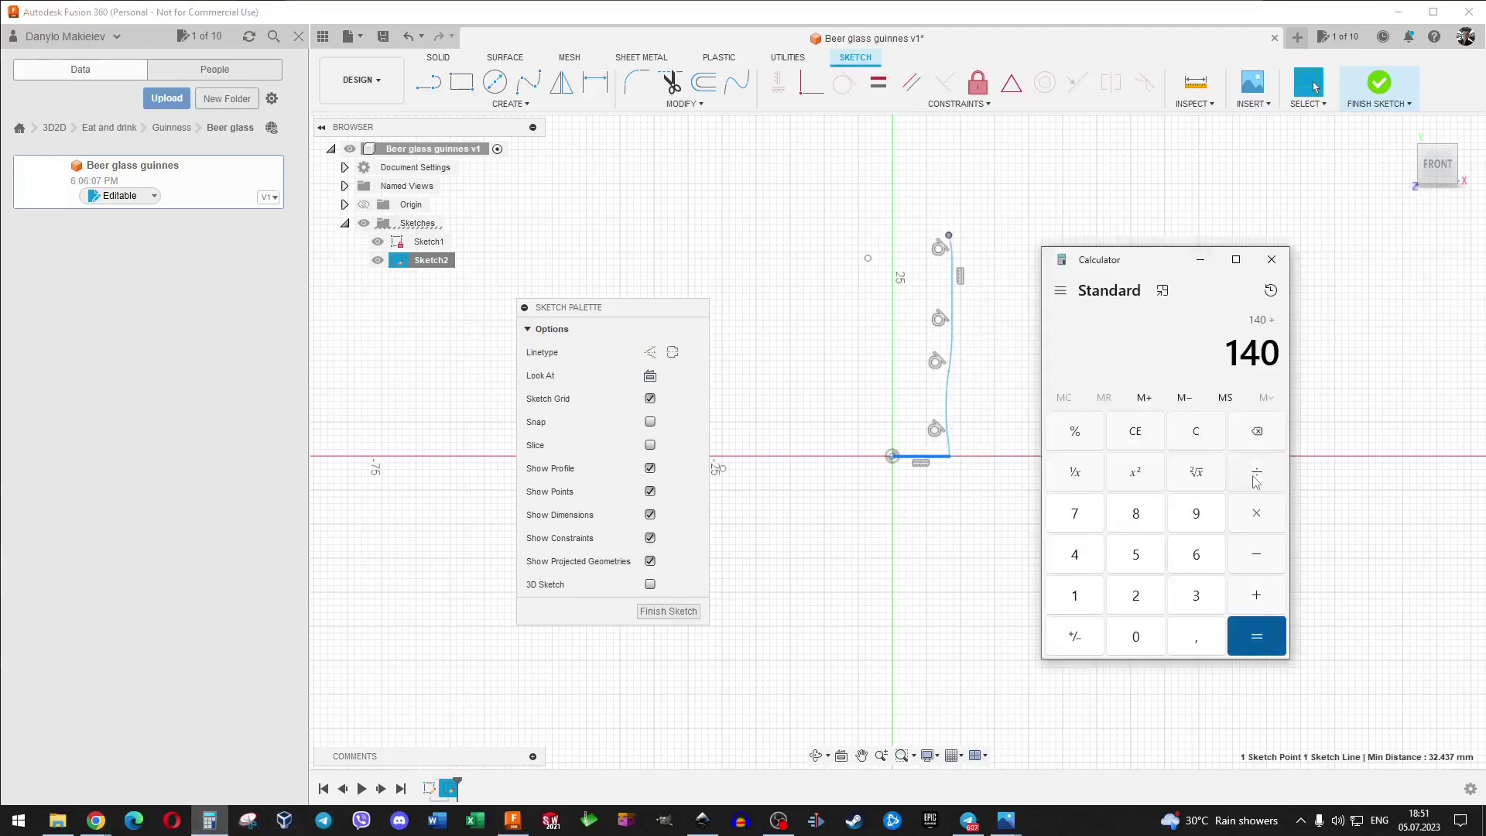
type("32,4")
key("Return")
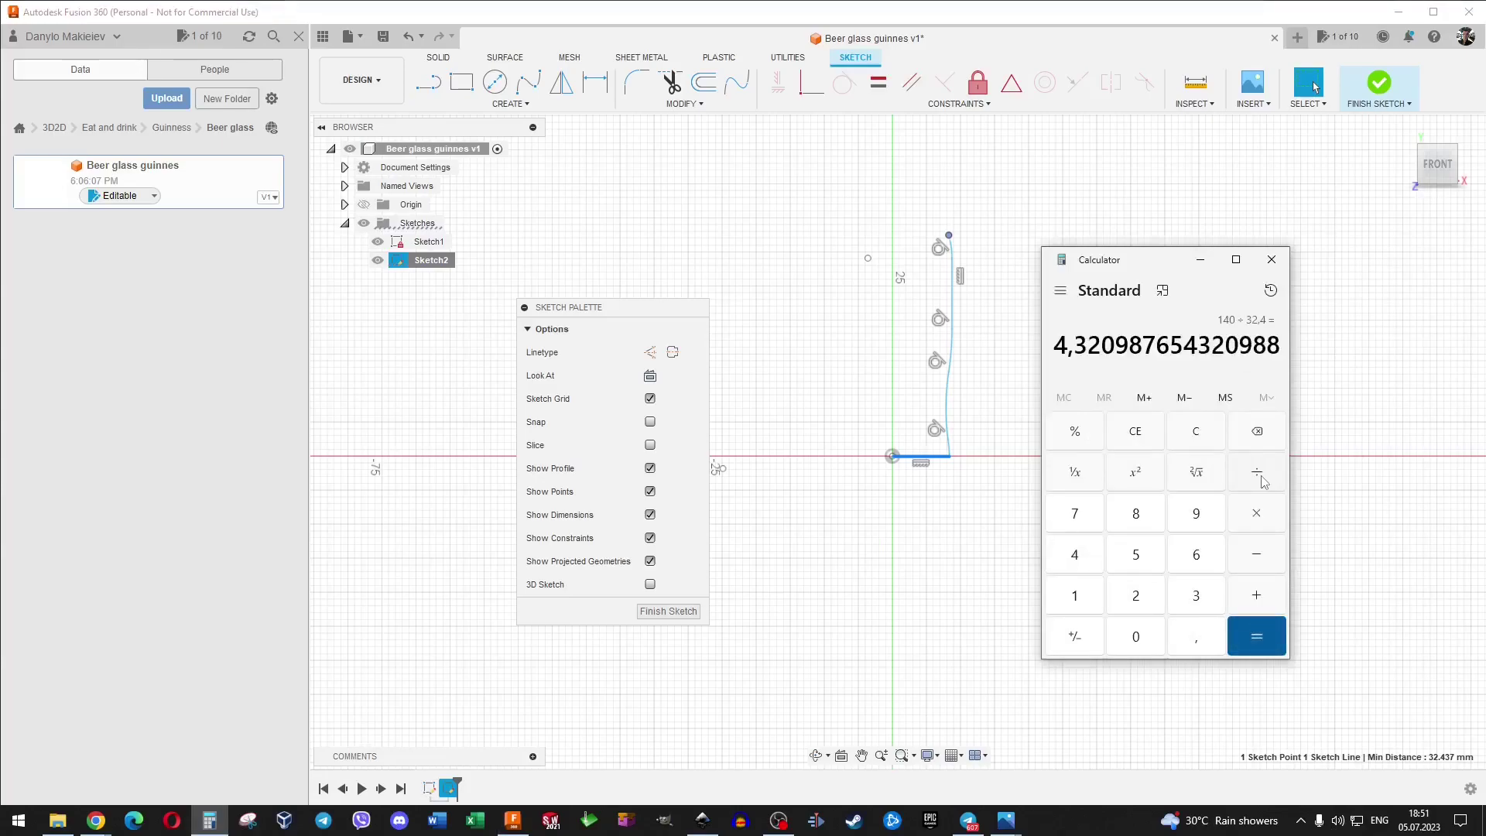
left_click(1200, 259)
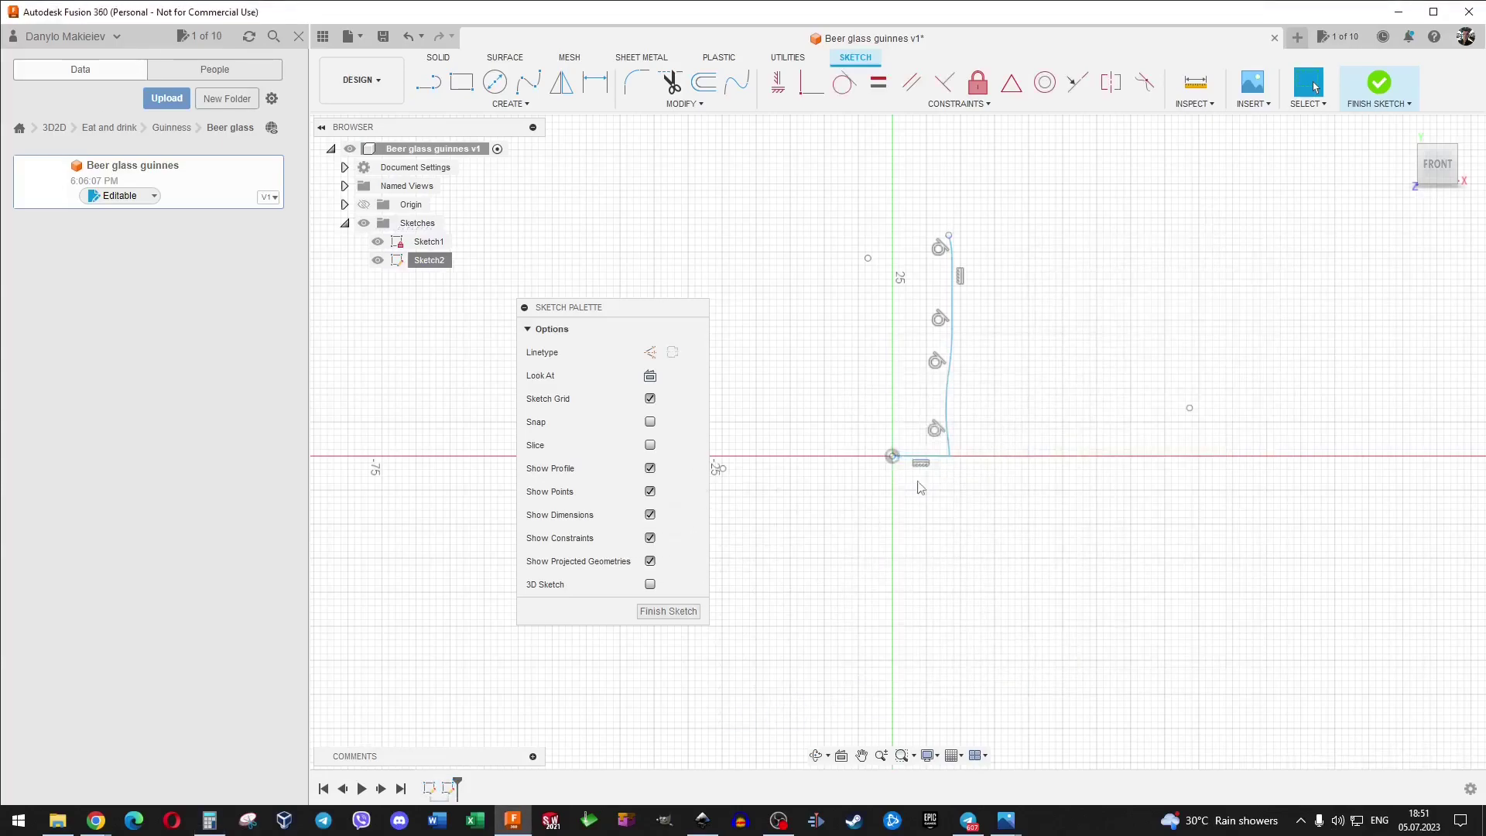
Scale the whole glass profile about the origin by 4.32.
left_click_drag(838, 528, 1114, 181)
left_click(682, 104)
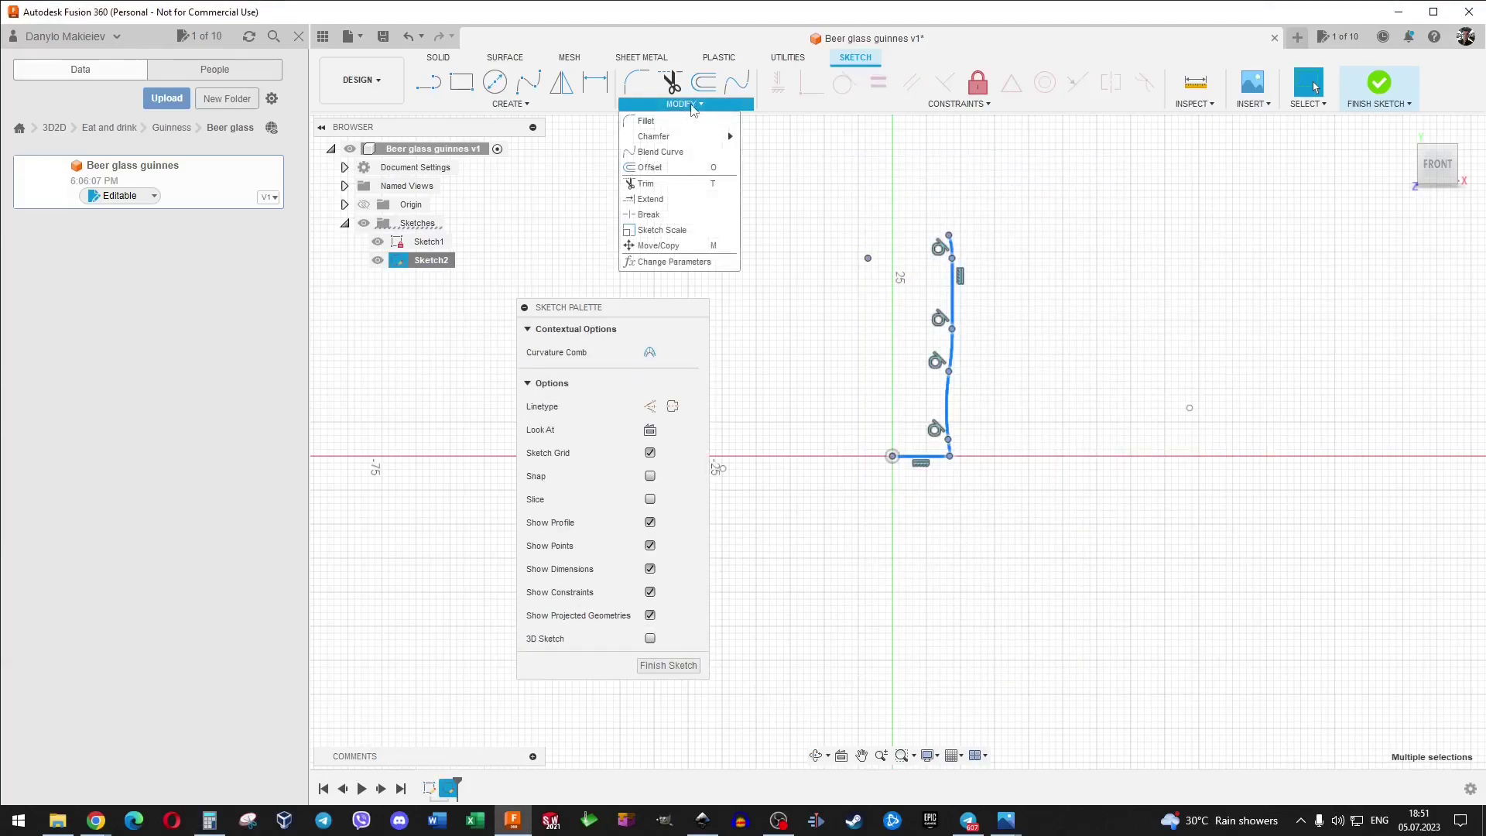
left_click(662, 229)
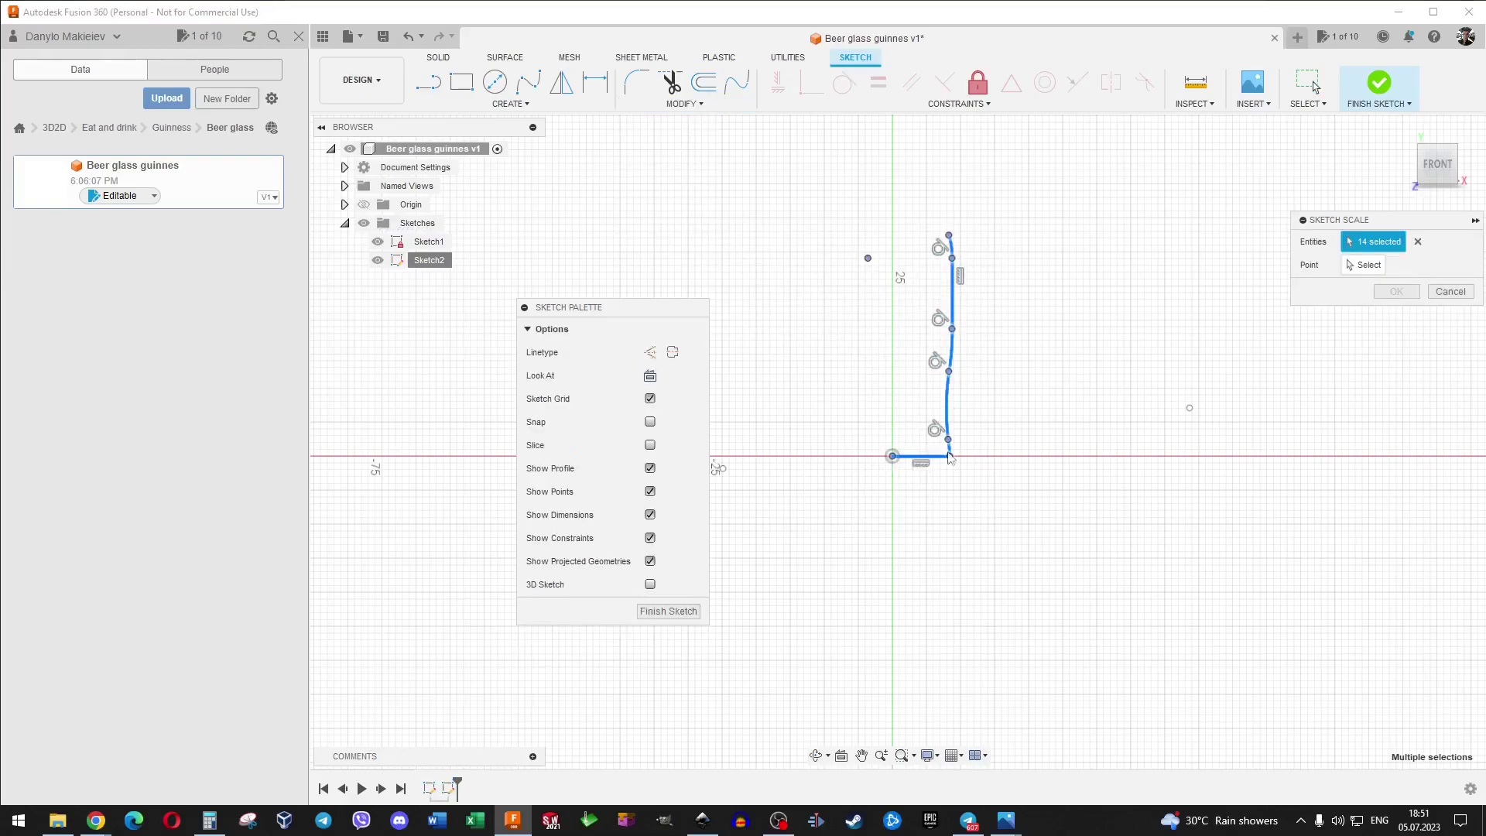
left_click(896, 460)
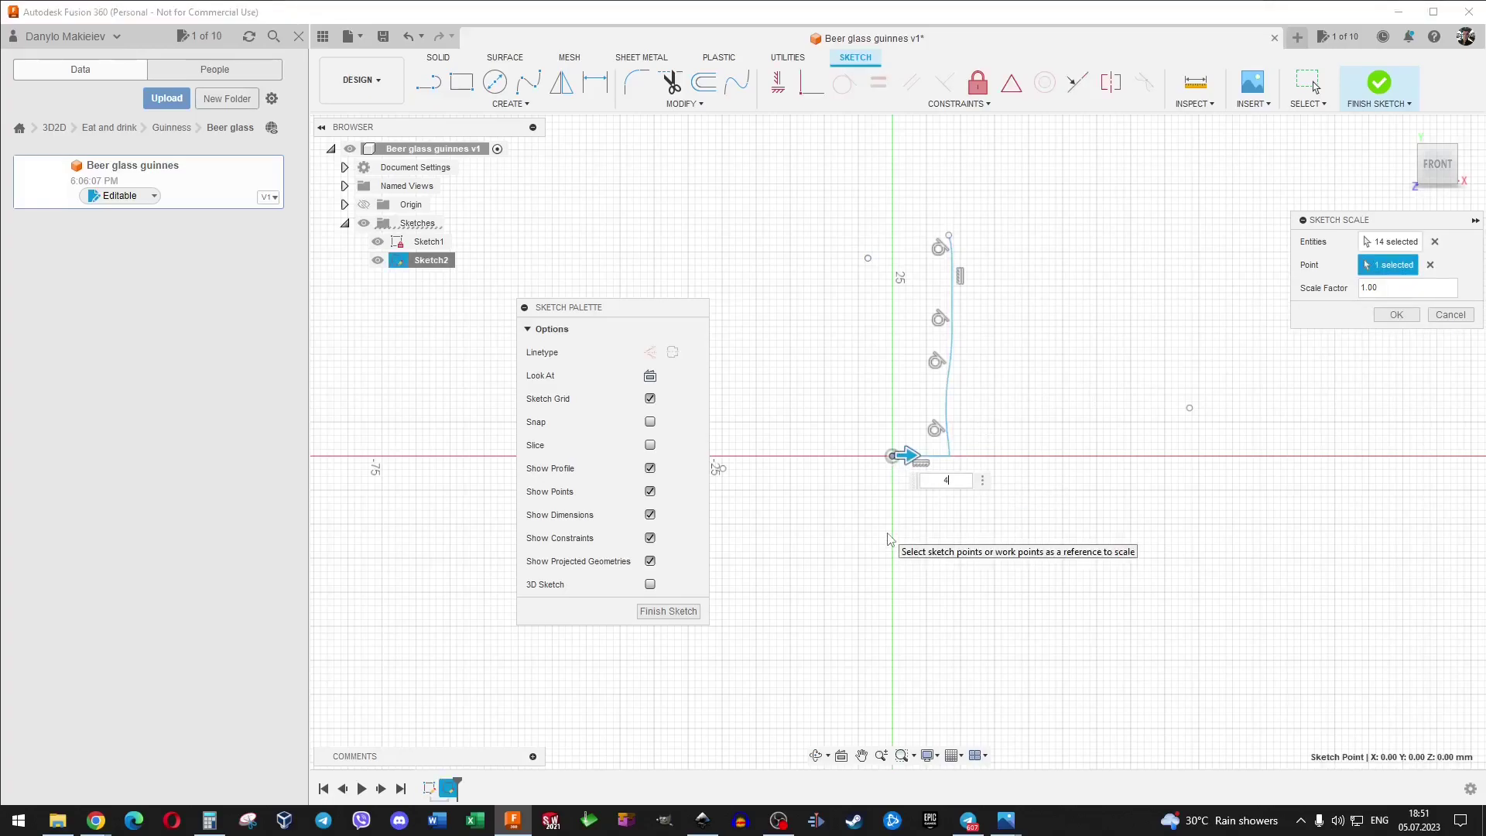
type(".32")
key("Return")
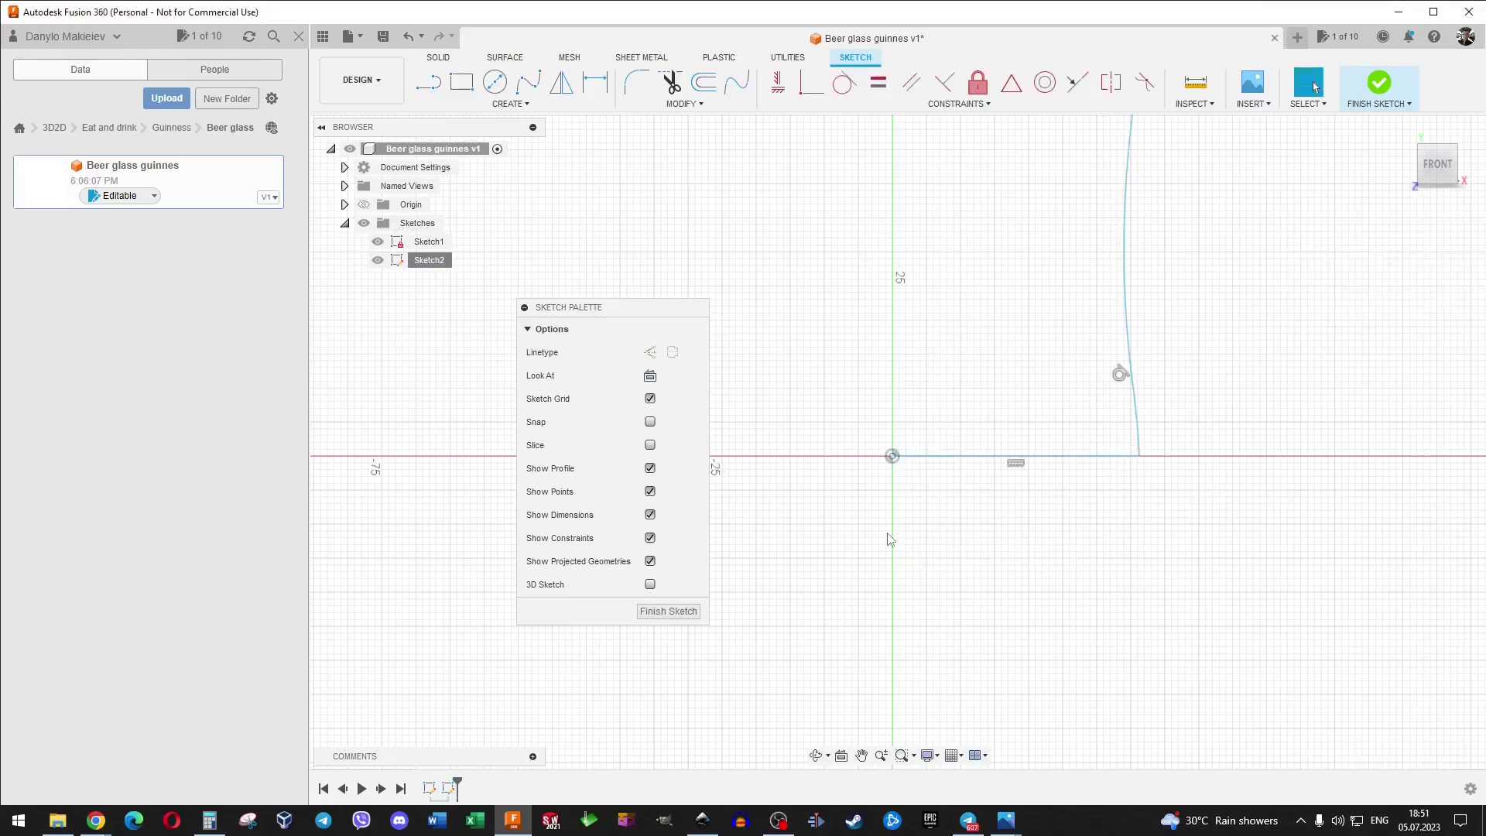
scroll(1016, 388, "down", 5)
Offset the whole glass outline by -1.00 mm to the outside of the wall.
scroll(1041, 194, "up", 1)
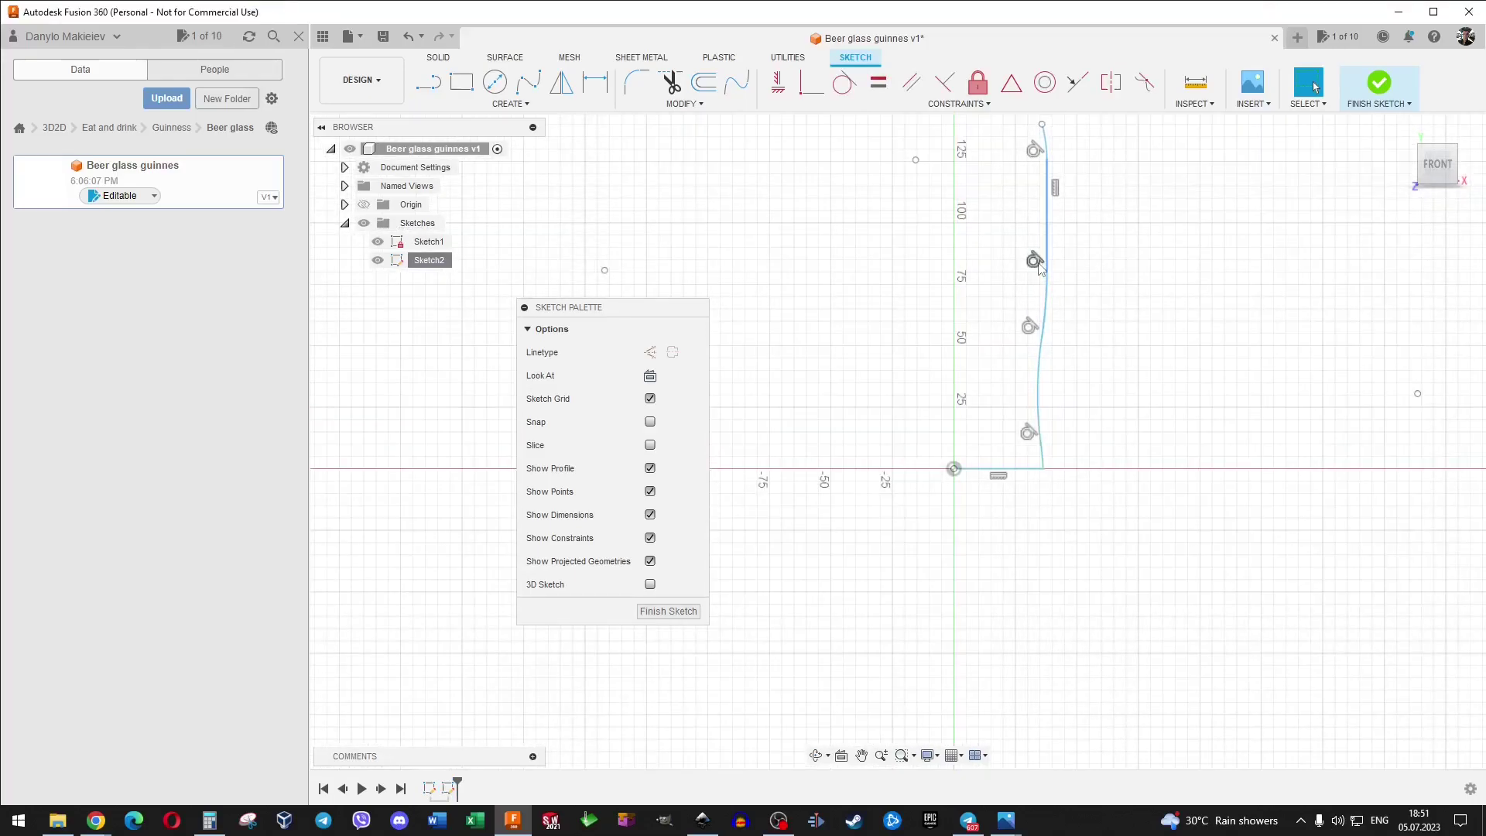
left_click(1047, 212)
left_click(717, 76)
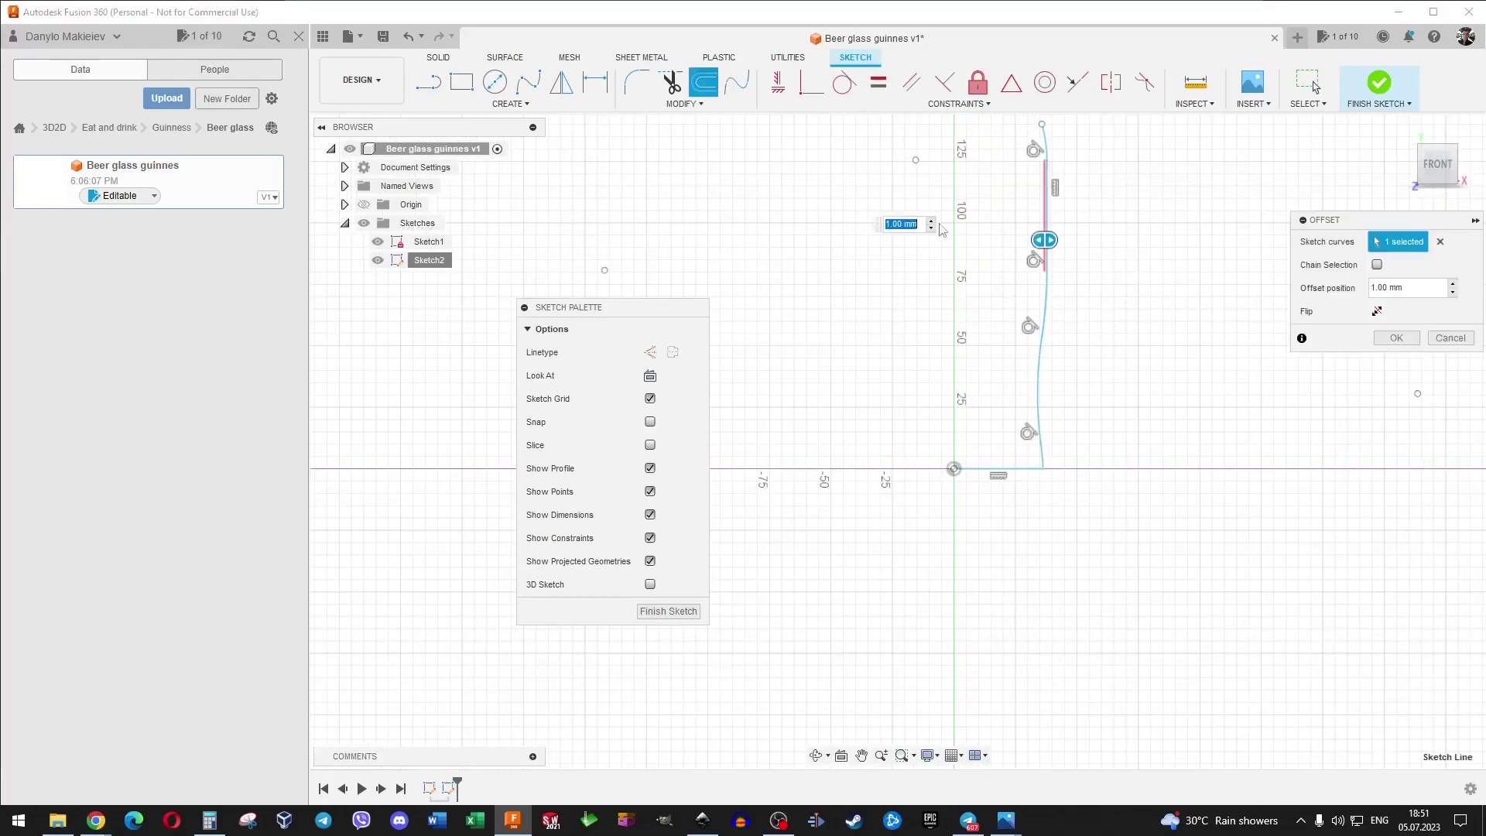
scroll(1099, 309, "down", 1)
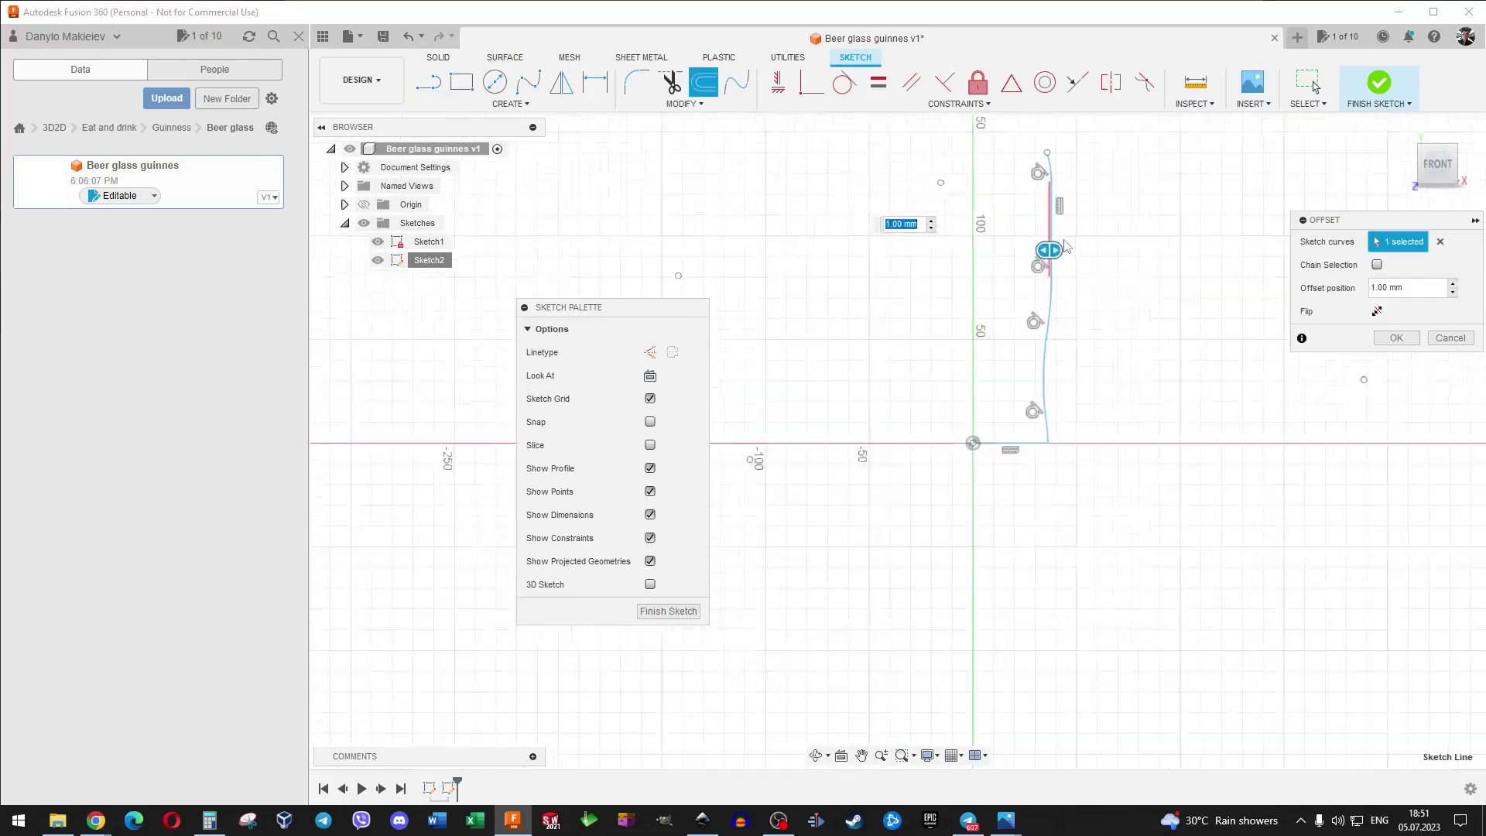
scroll(1075, 232, "up", 2)
scroll(1054, 143, "down", 1)
scroll(1055, 186, "down", 2)
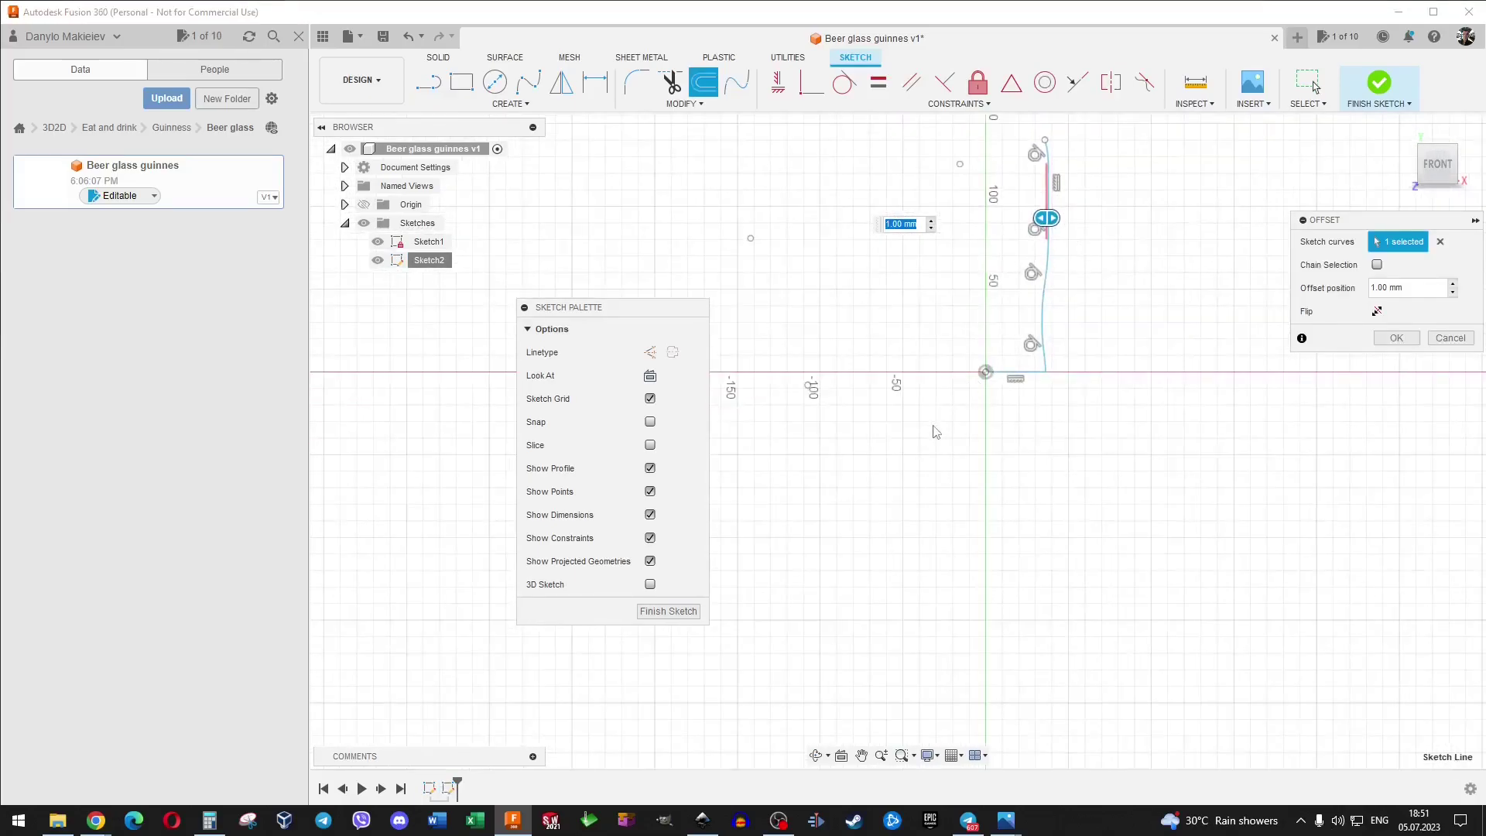
scroll(936, 431, "down", 1)
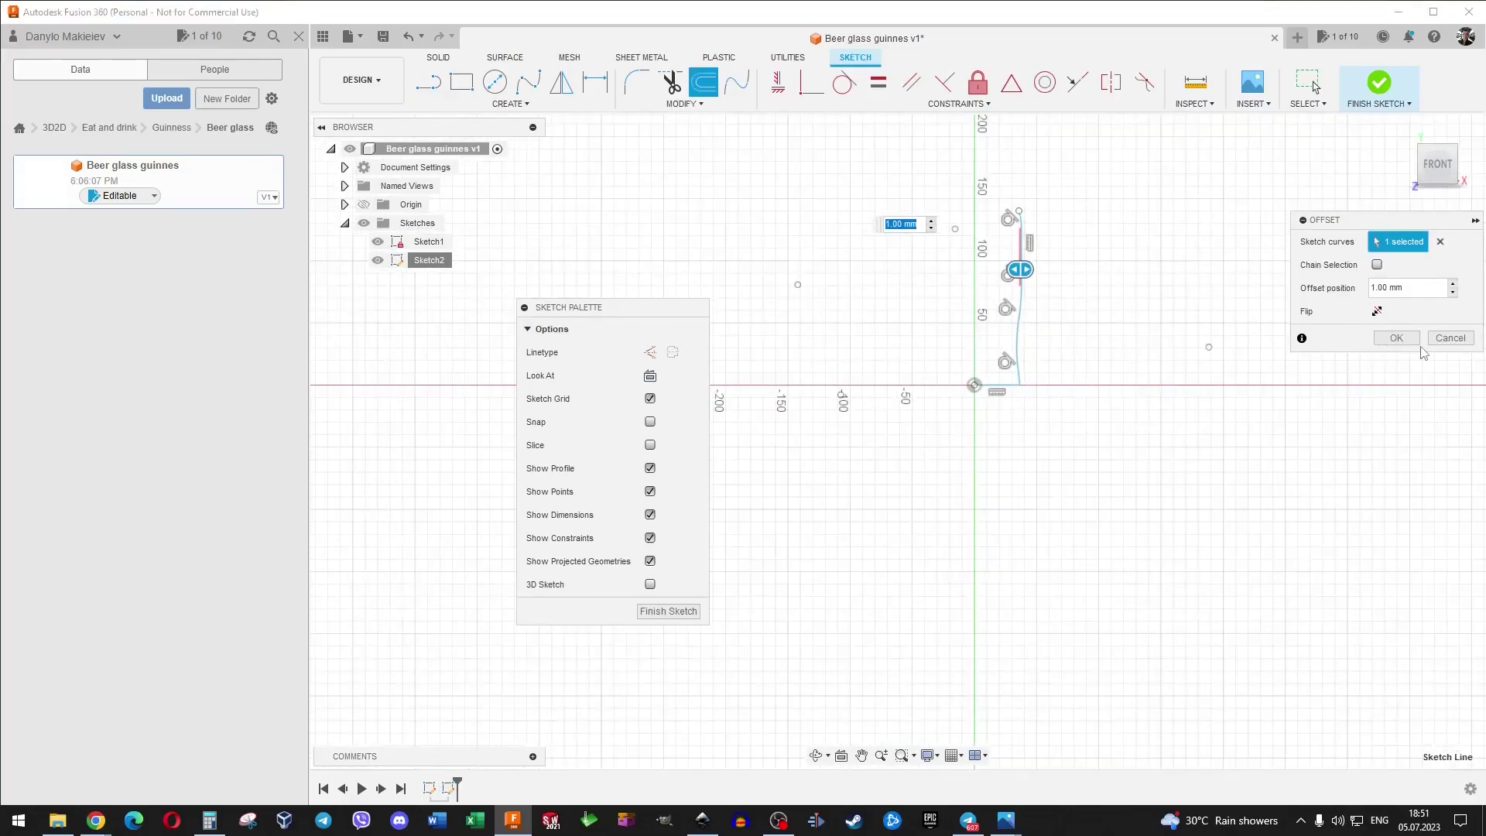
left_click(1449, 338)
left_click_drag(906, 448, 1110, 128)
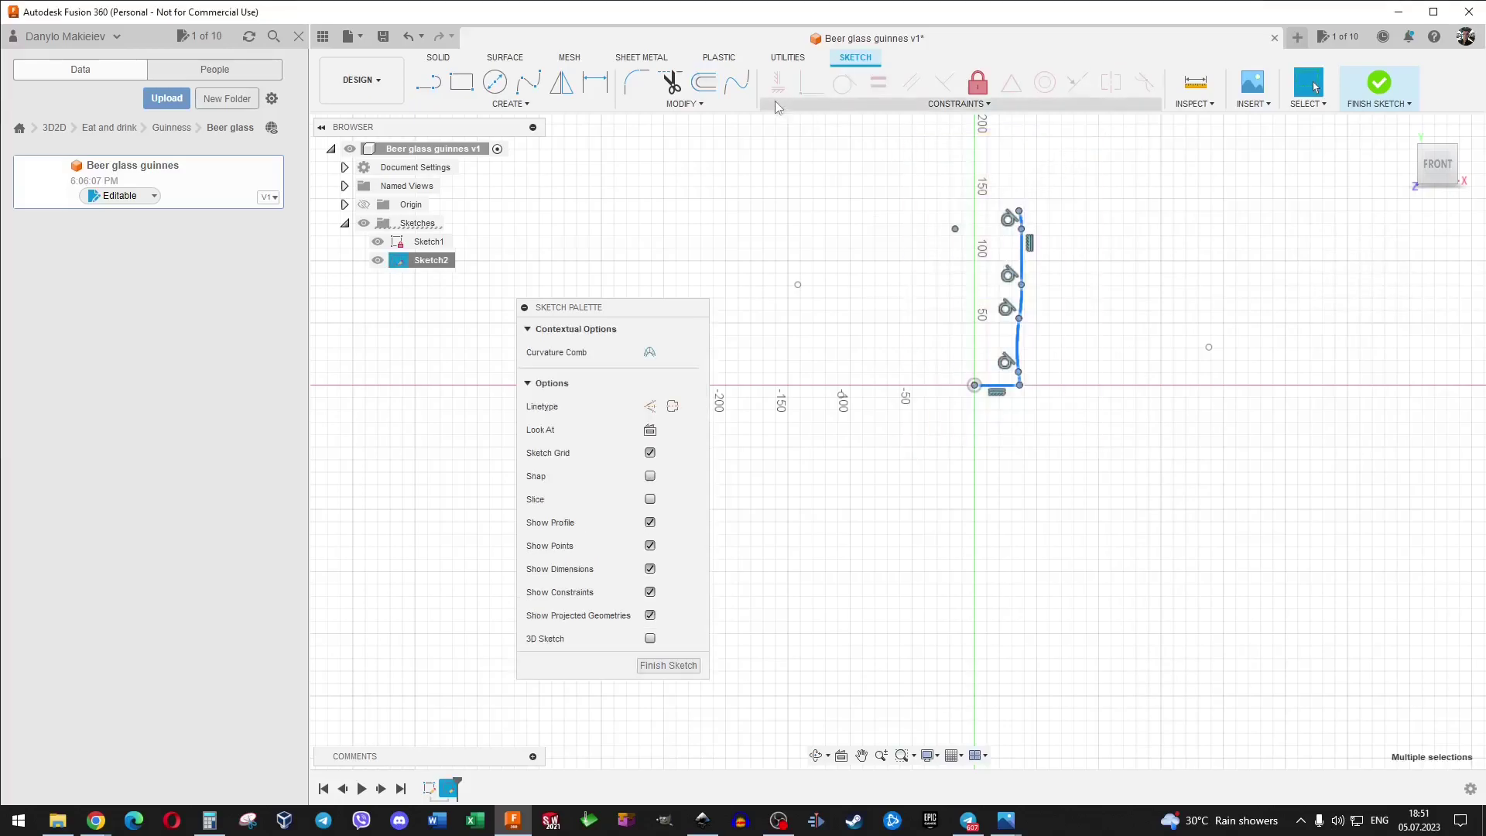
left_click(704, 81)
scroll(998, 364, "up", 3)
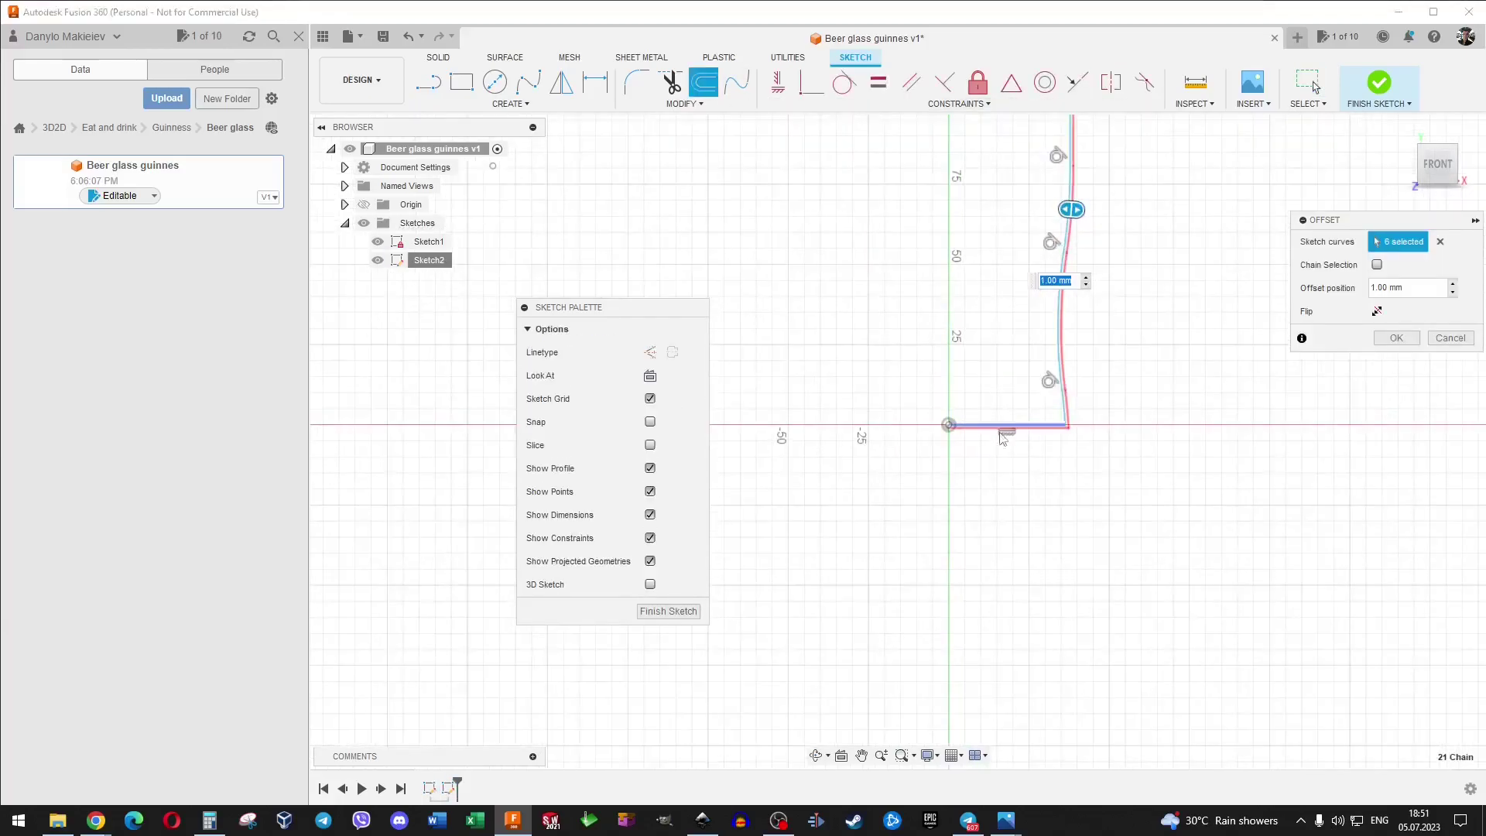
scroll(1002, 439, "up", 3)
scroll(1161, 379, "up", 2)
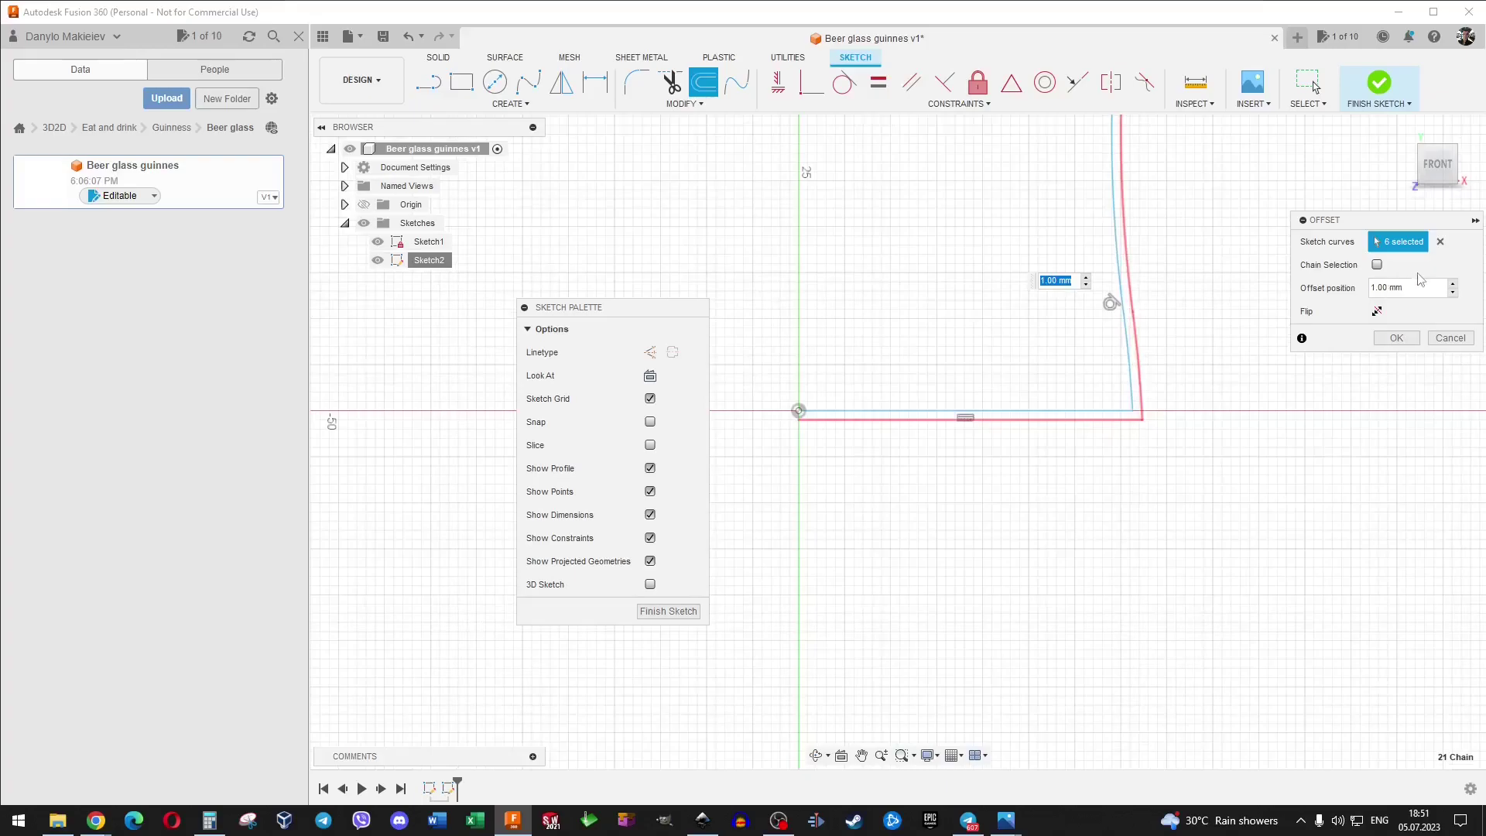
left_click(1378, 312)
scroll(967, 355, "down", 2)
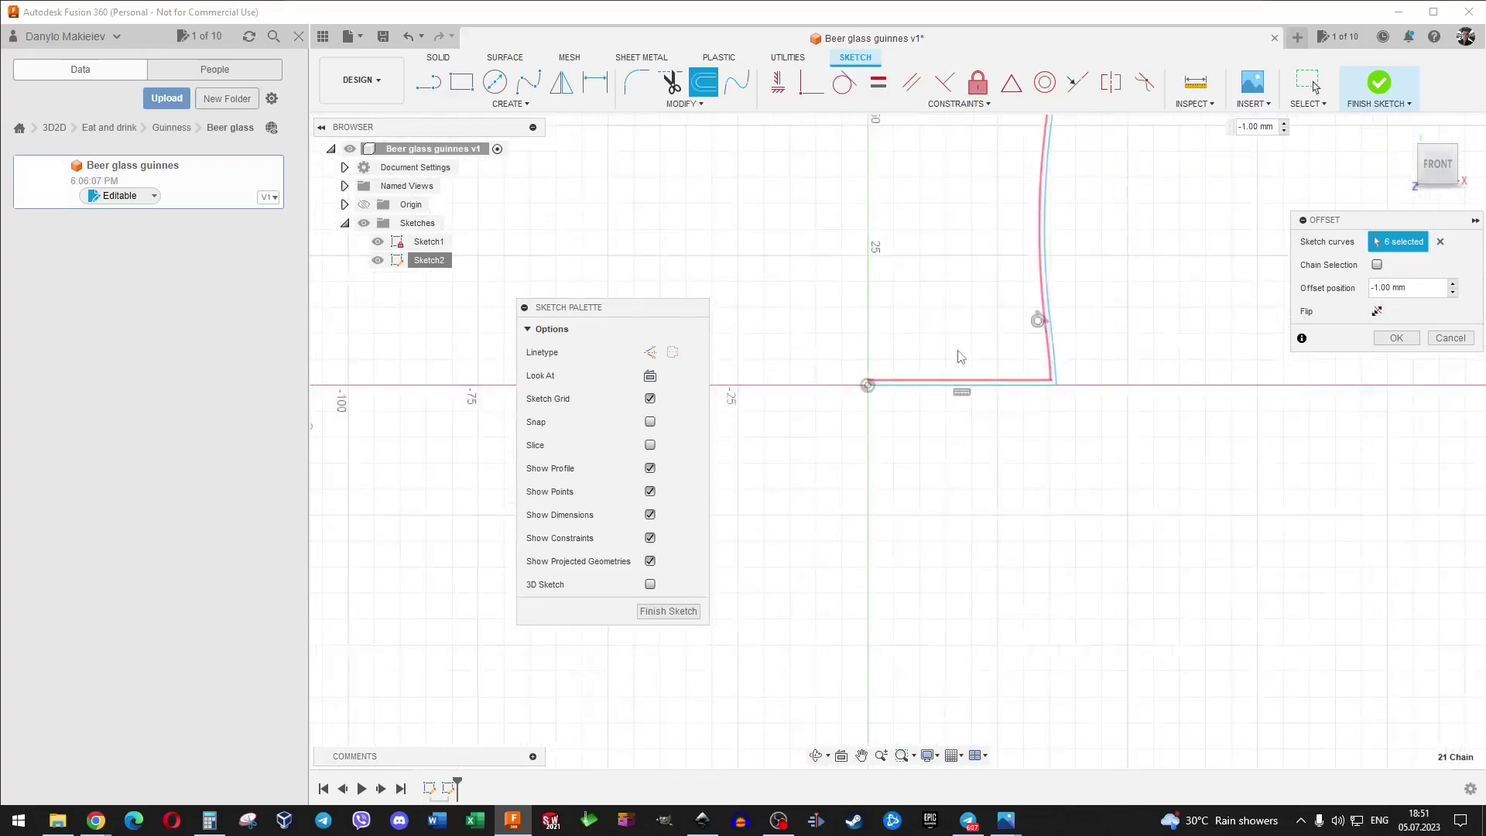
scroll(968, 352, "down", 1)
left_click(1396, 338)
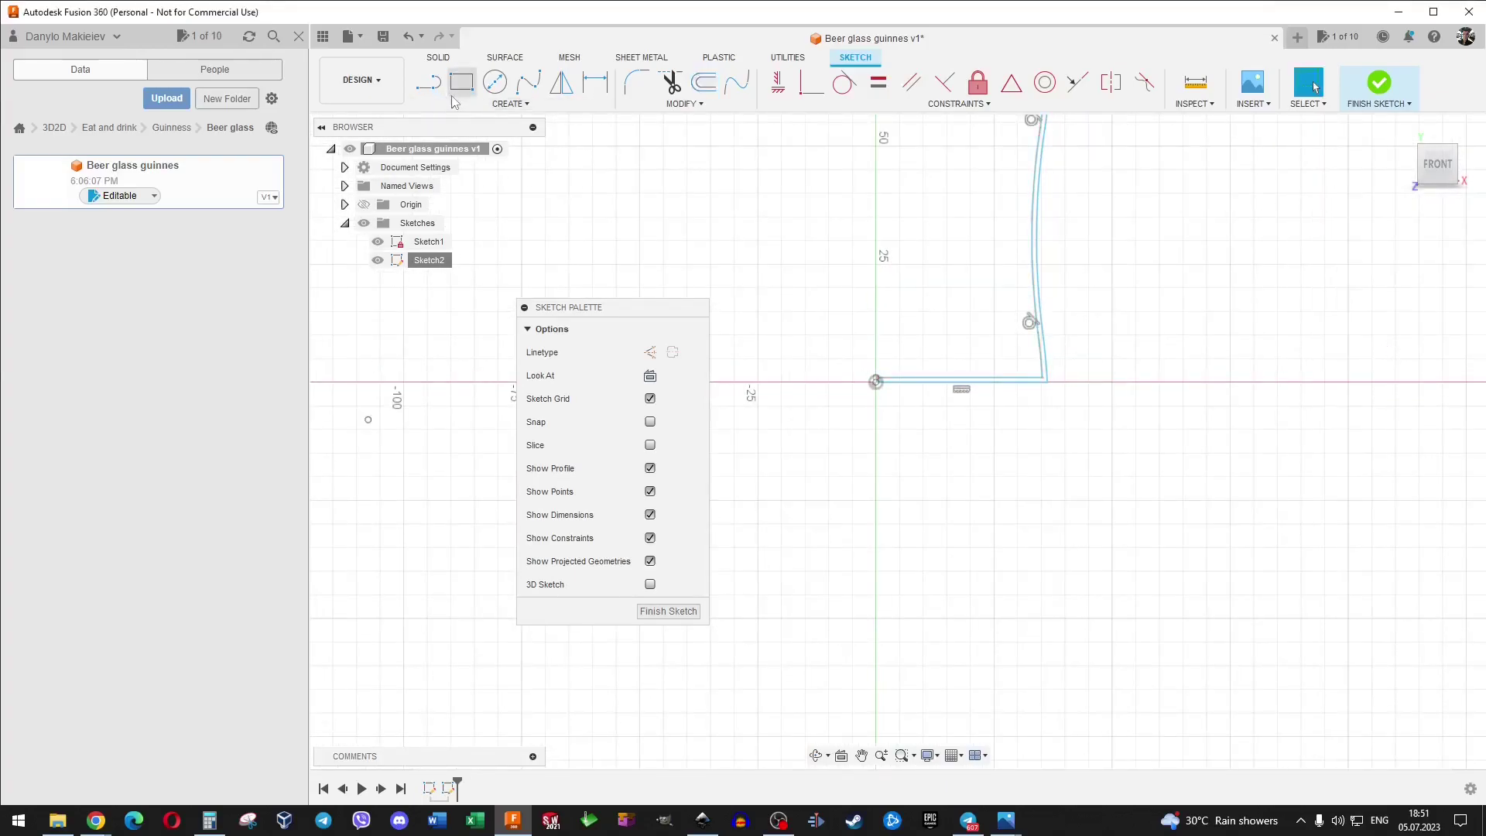
Join the two wall tops with a straight line and finish Sketch2.
key("l")
scroll(890, 384, "up", 2)
scroll(875, 396, "up", 2)
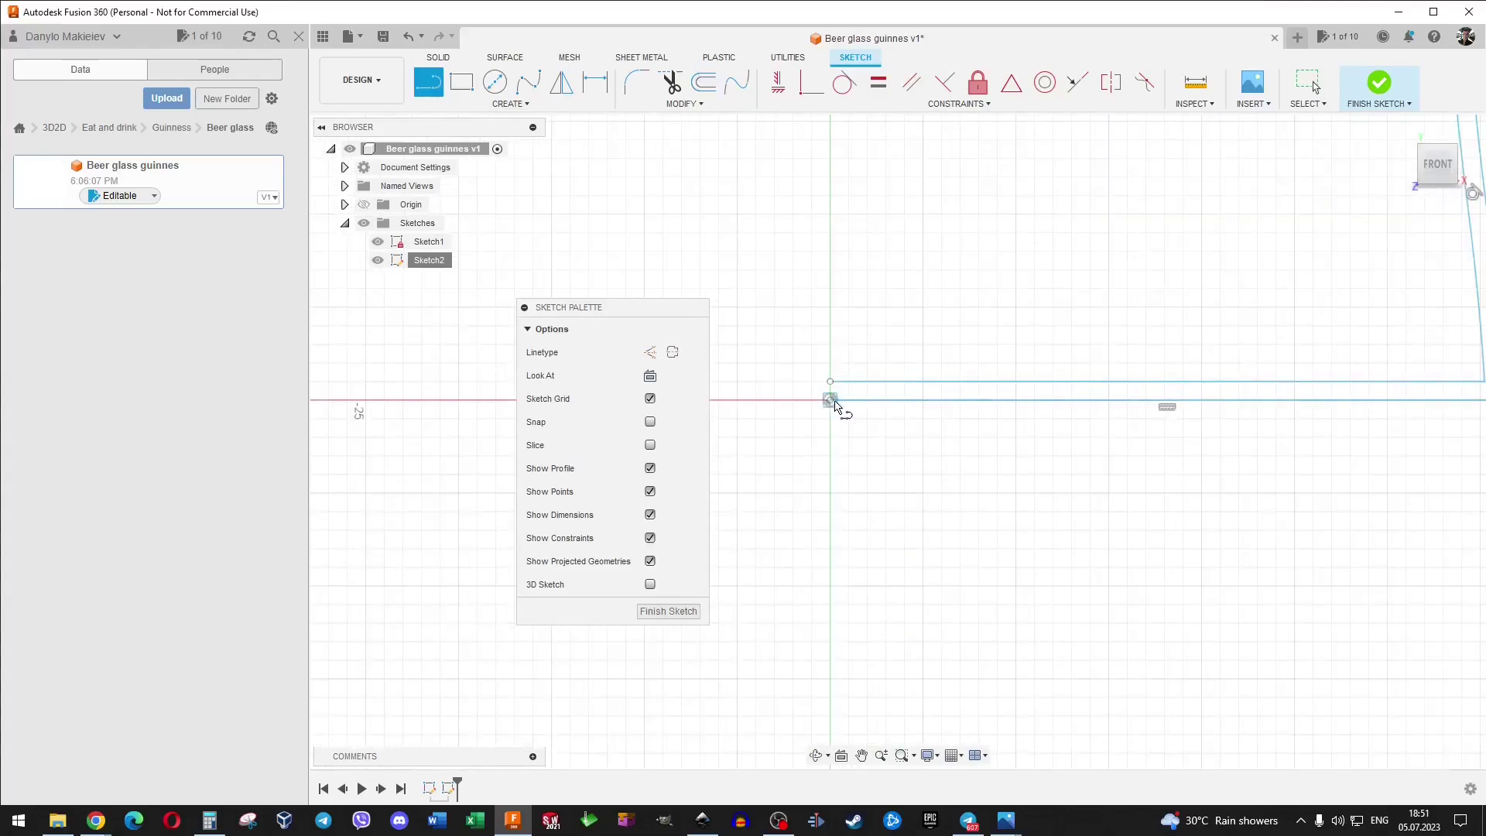
scroll(981, 447, "down", 2)
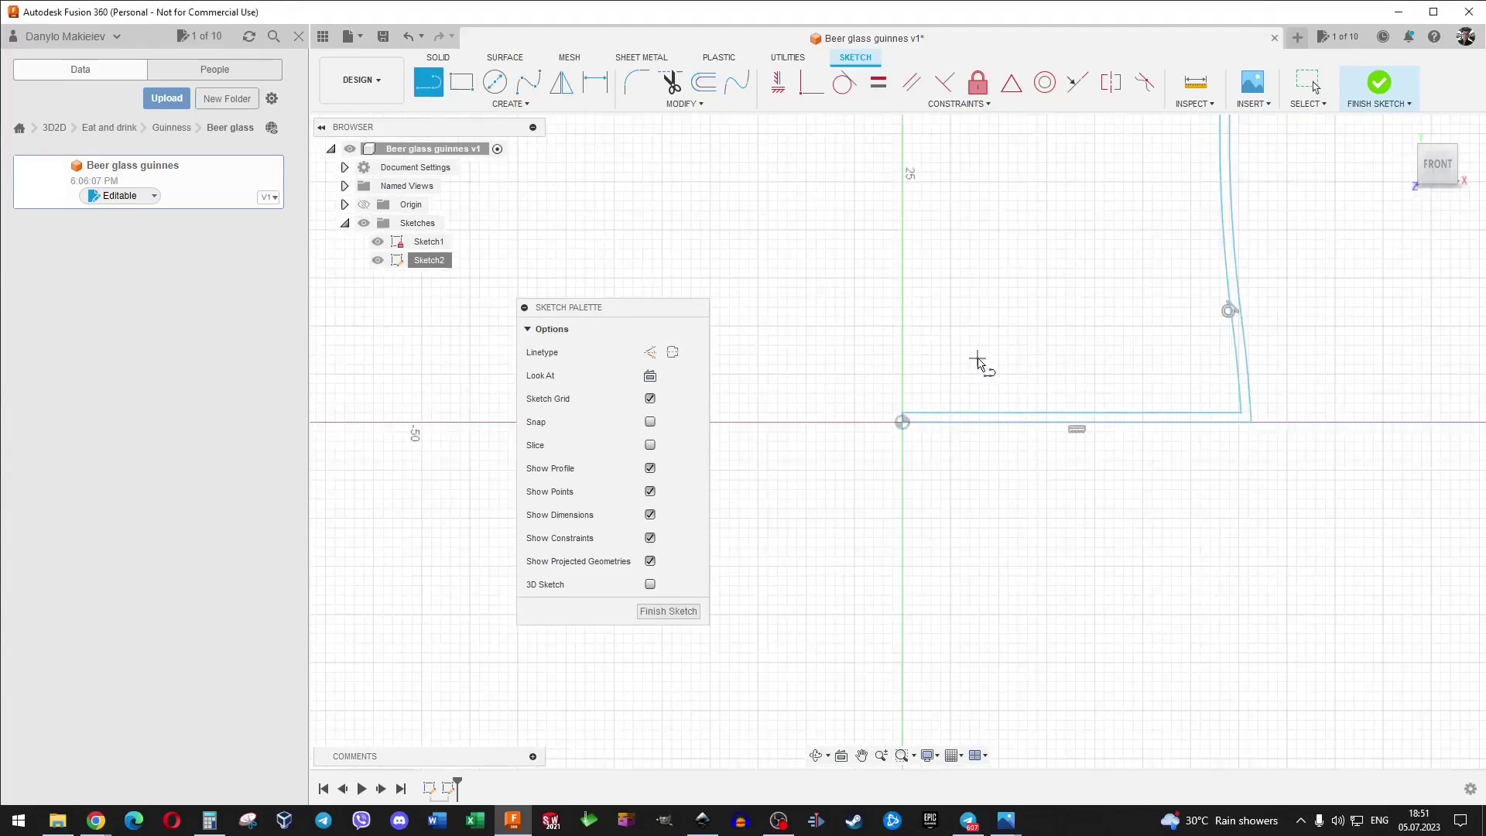
scroll(983, 353, "down", 5)
scroll(1006, 309, "up", 2)
scroll(1014, 147, "up", 2)
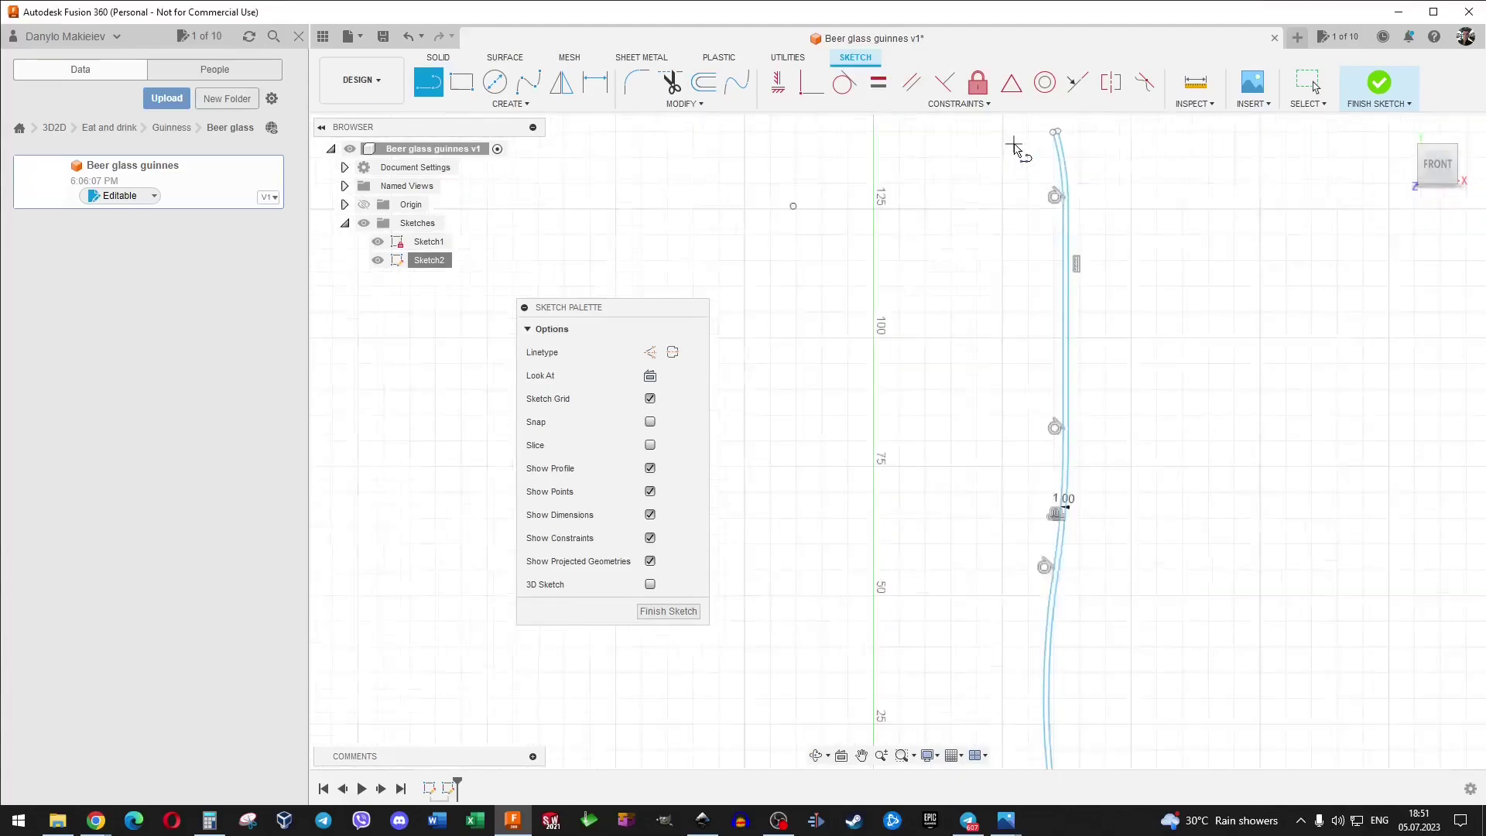
scroll(1014, 147, "up", 2)
scroll(1026, 139, "up", 2)
scroll(1035, 133, "up", 1)
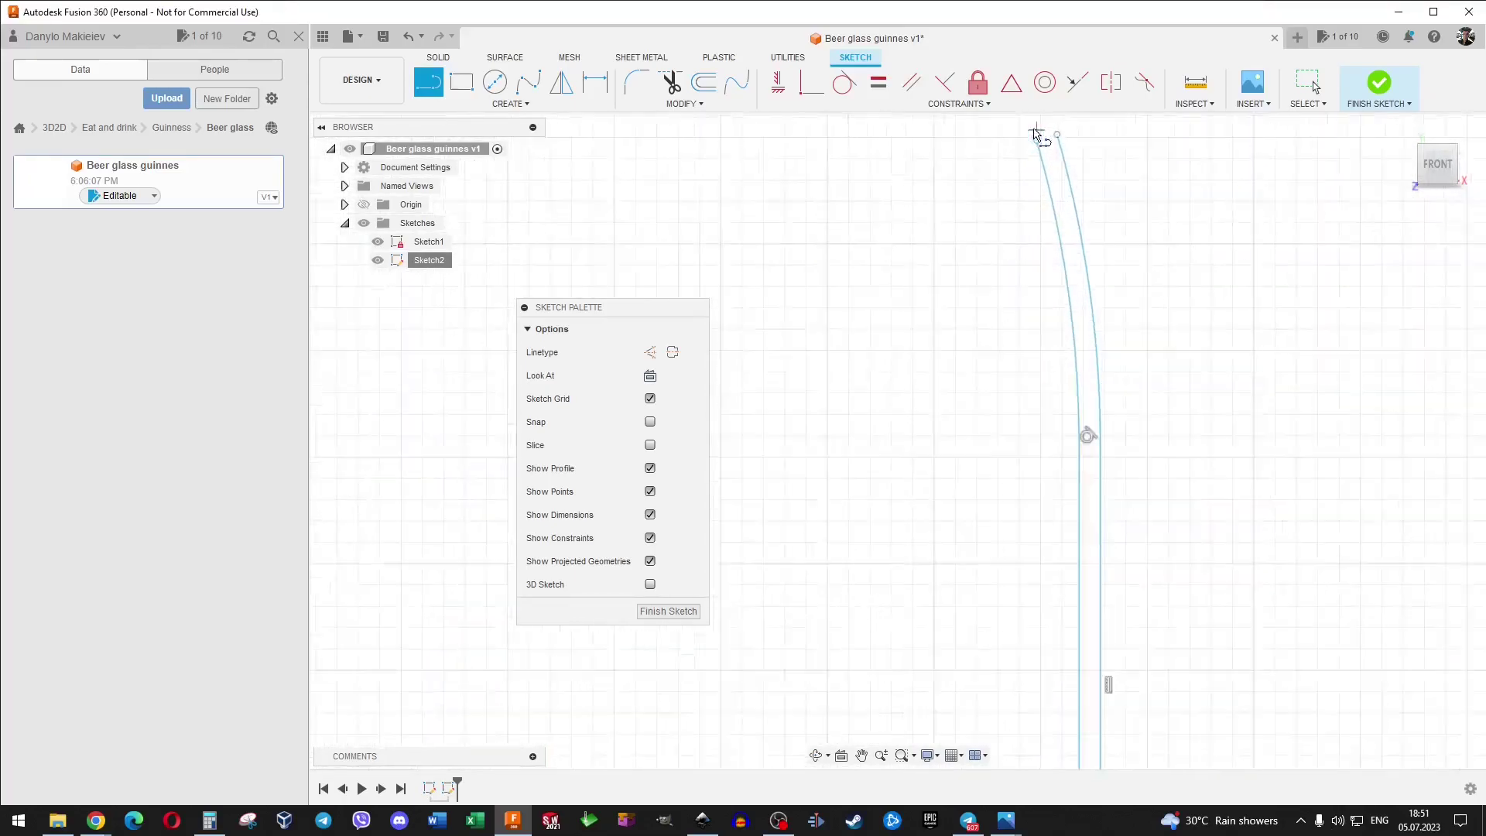
scroll(1037, 139, "up", 3)
left_click(1041, 158)
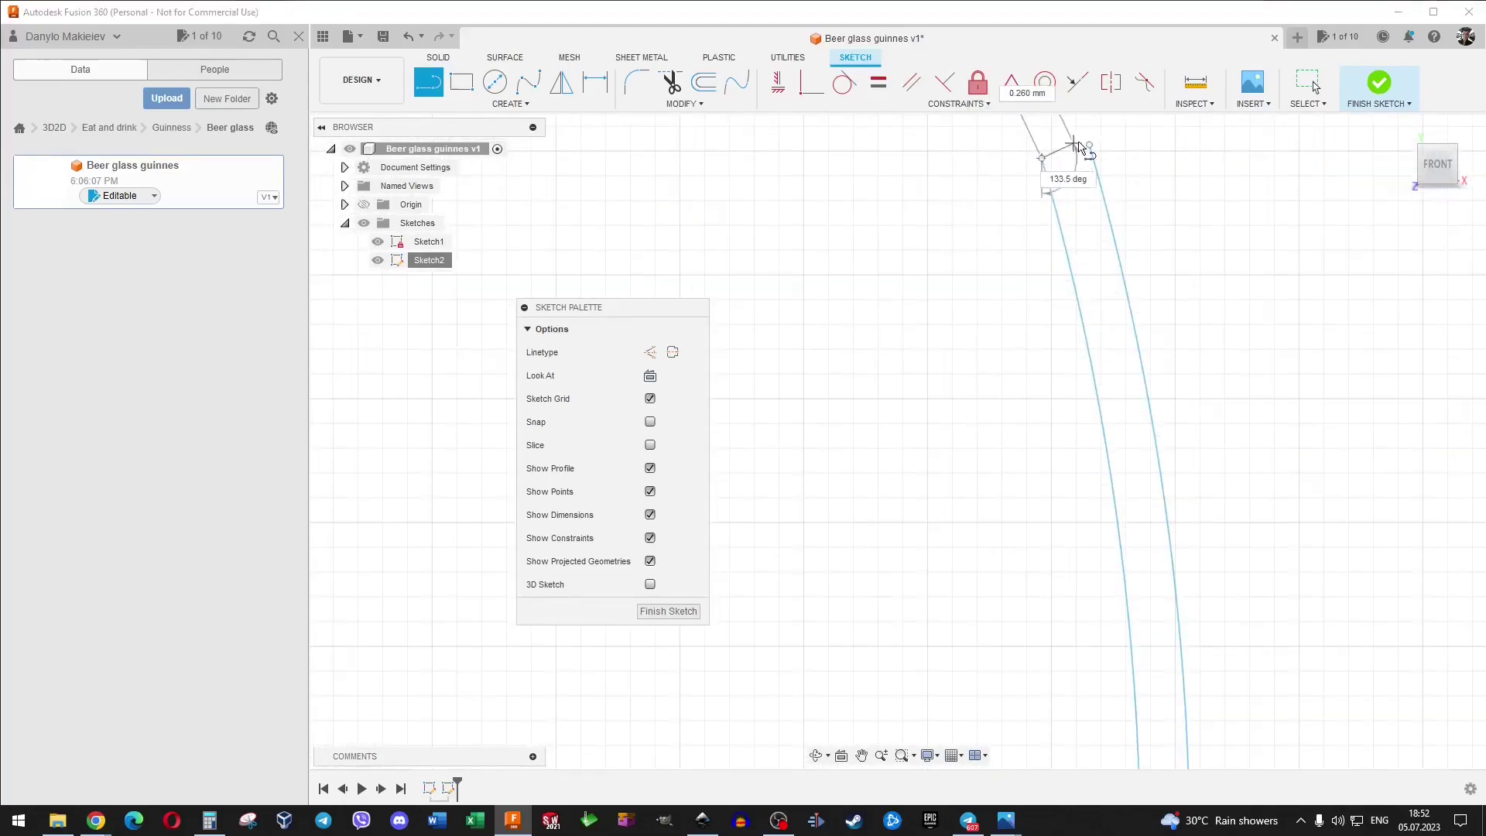
left_click(1090, 145)
scroll(998, 333, "down", 3)
scroll(932, 396, "down", 3)
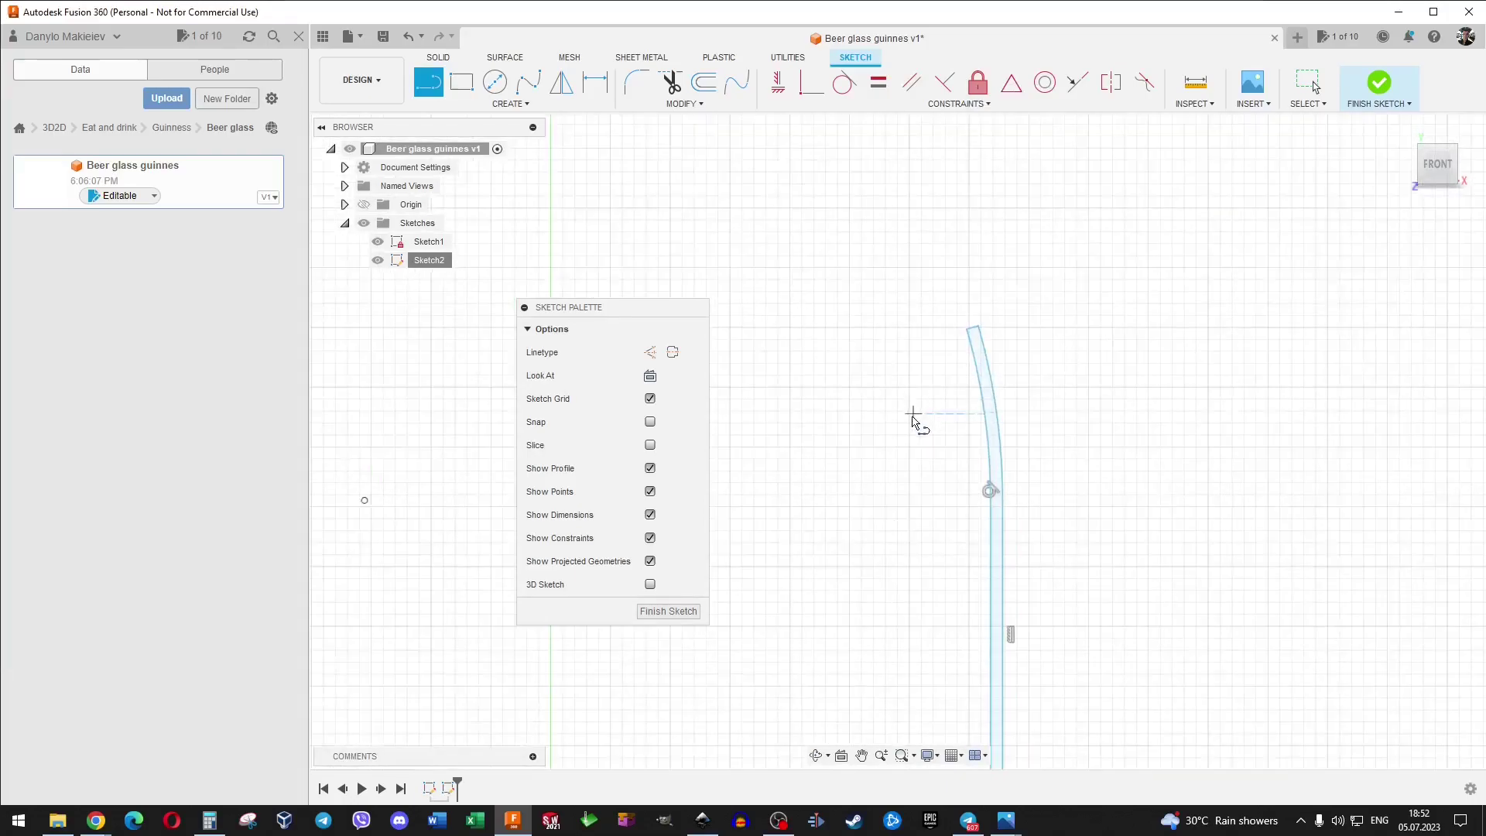
scroll(913, 410, "down", 2)
left_click(434, 58)
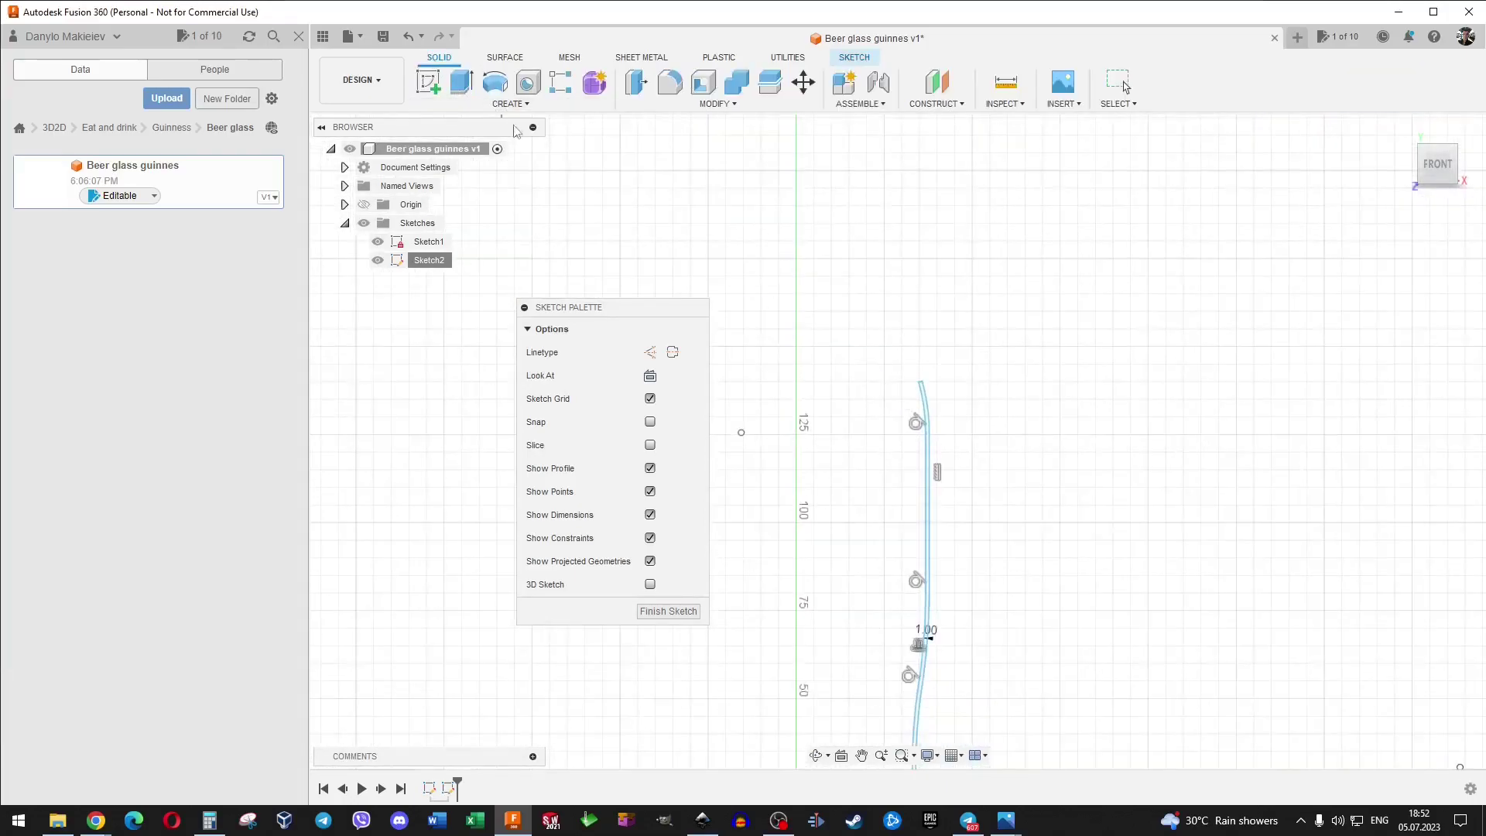
Revolve the wall profile 360° about the vertical axis into a glass body, then switch to Inkscape.
left_click_drag(615, 314, 439, 299)
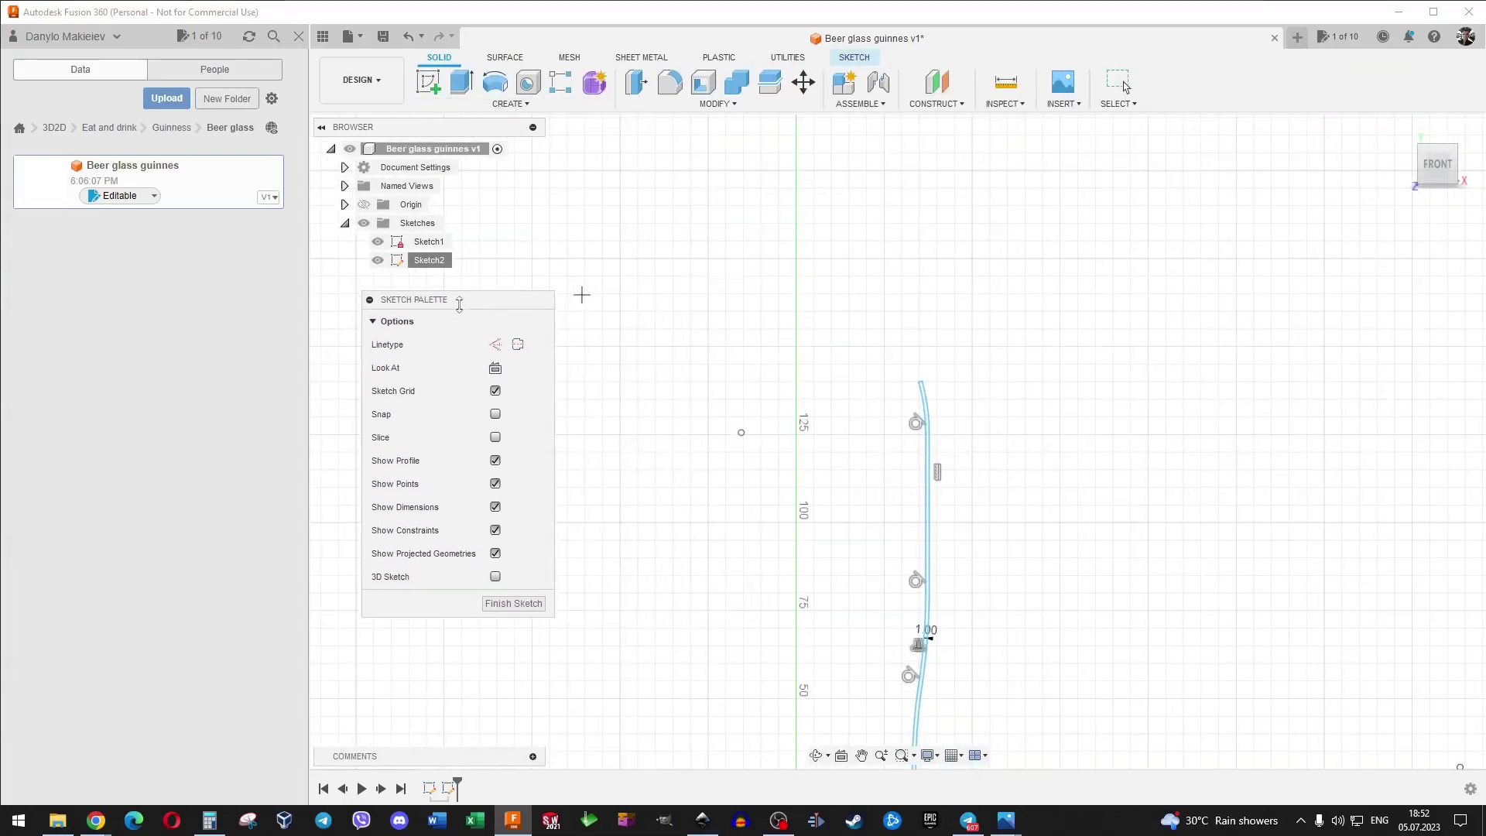
left_click(507, 105)
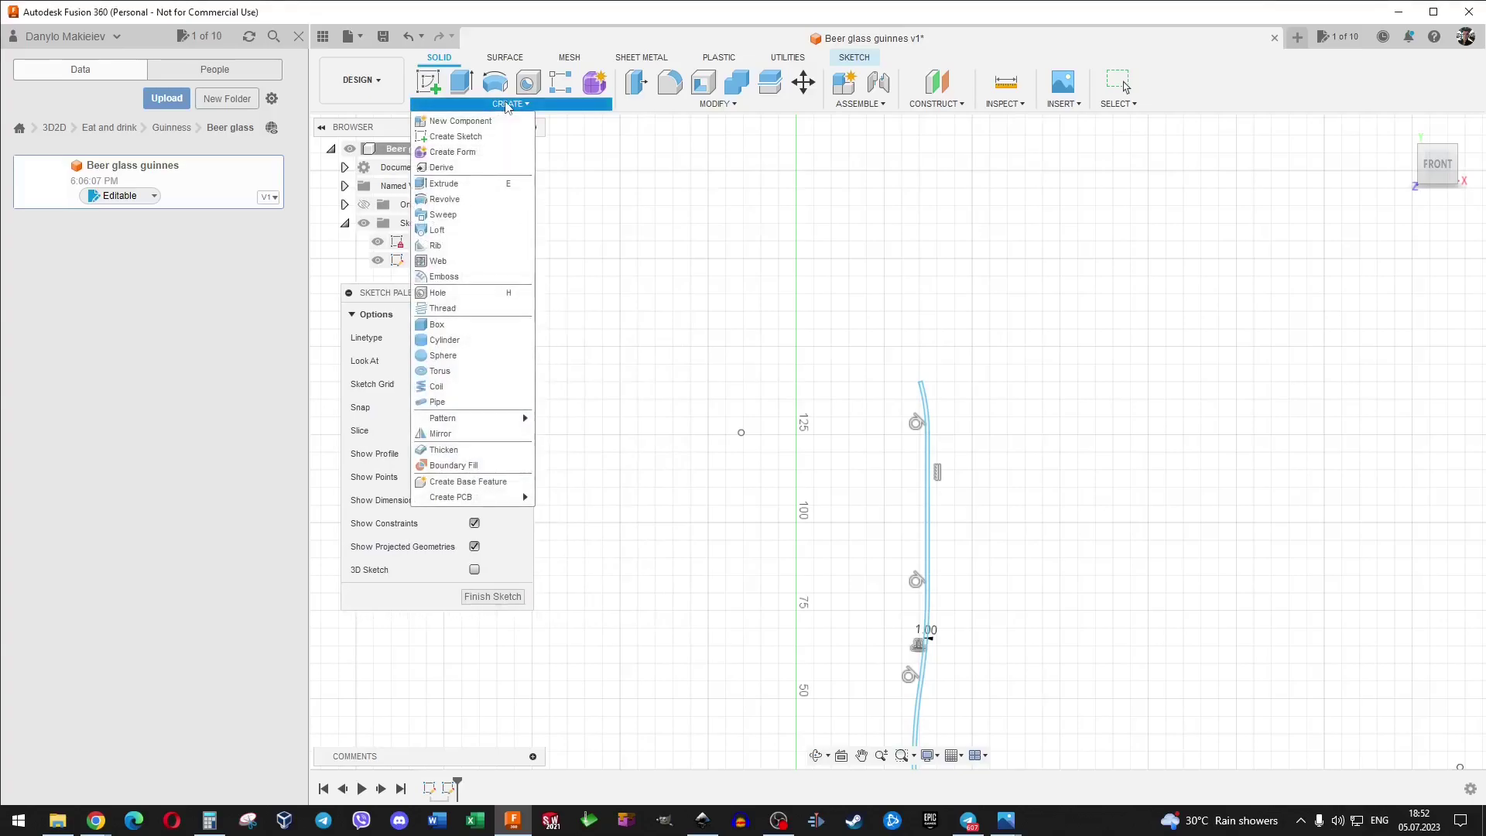
left_click(495, 81)
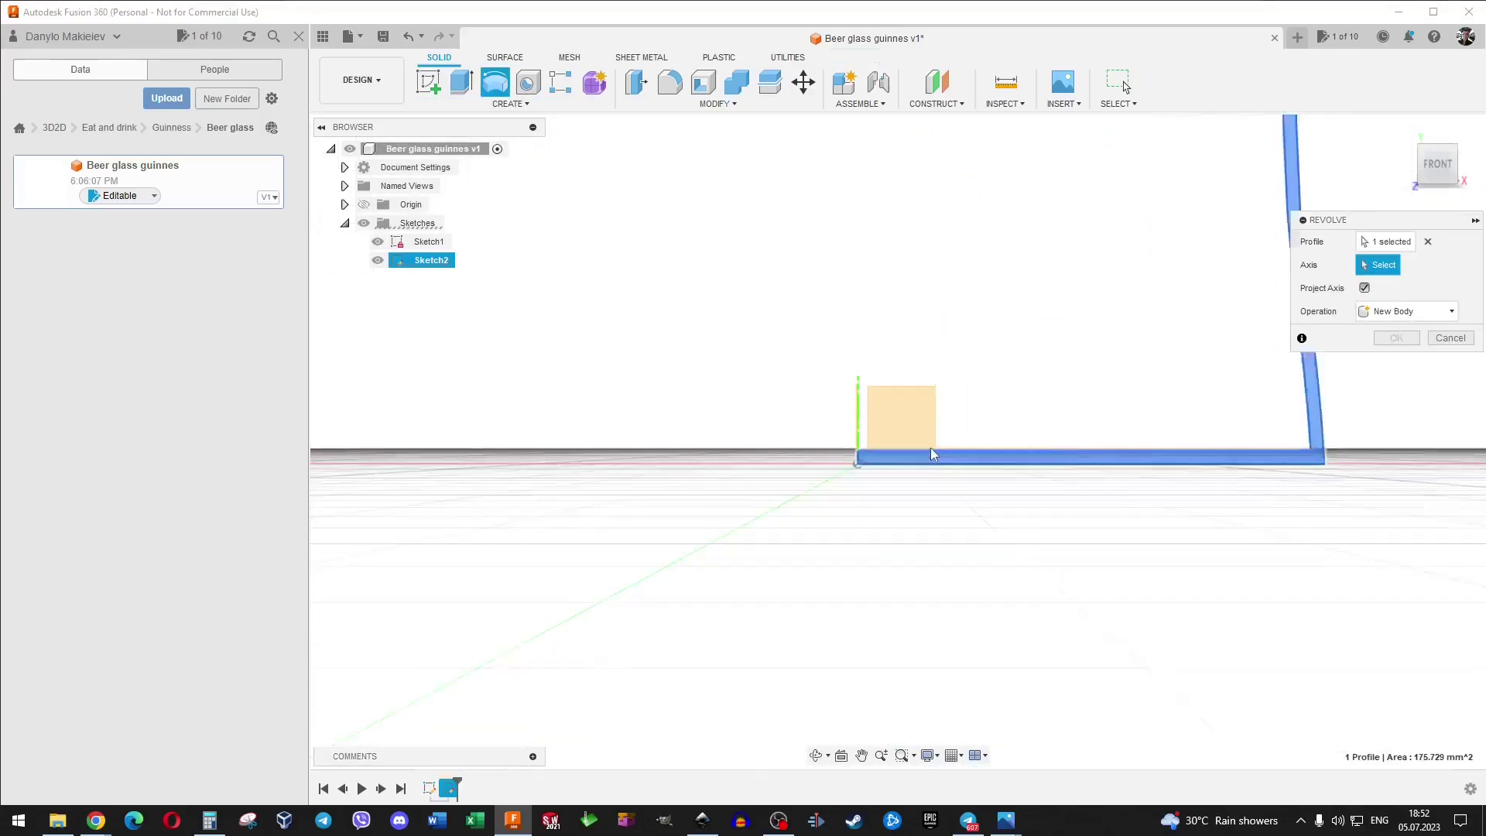
left_click(850, 426)
scroll(890, 430, "down", 5)
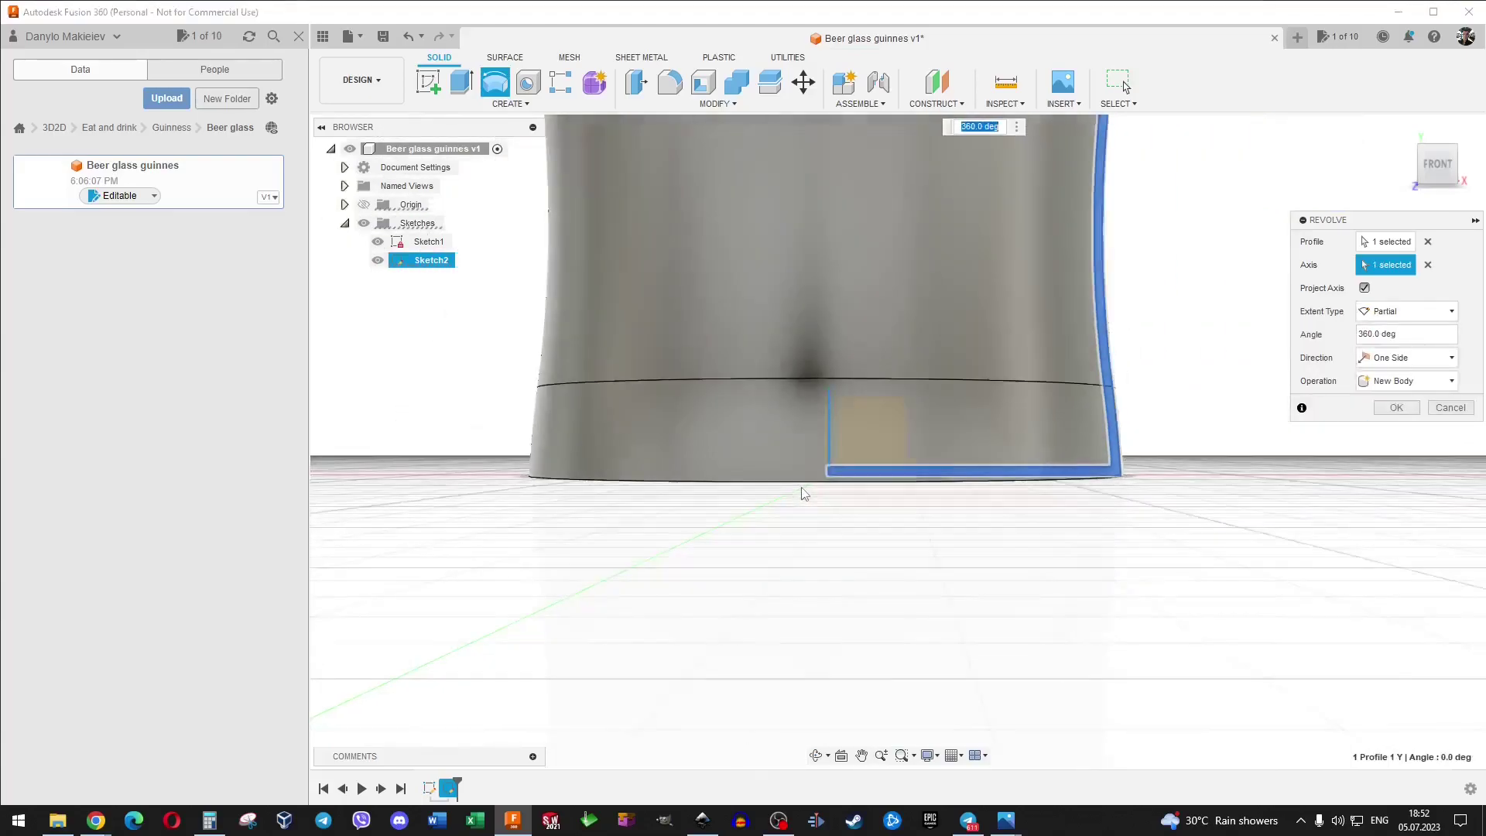
scroll(1192, 318, "up", 3)
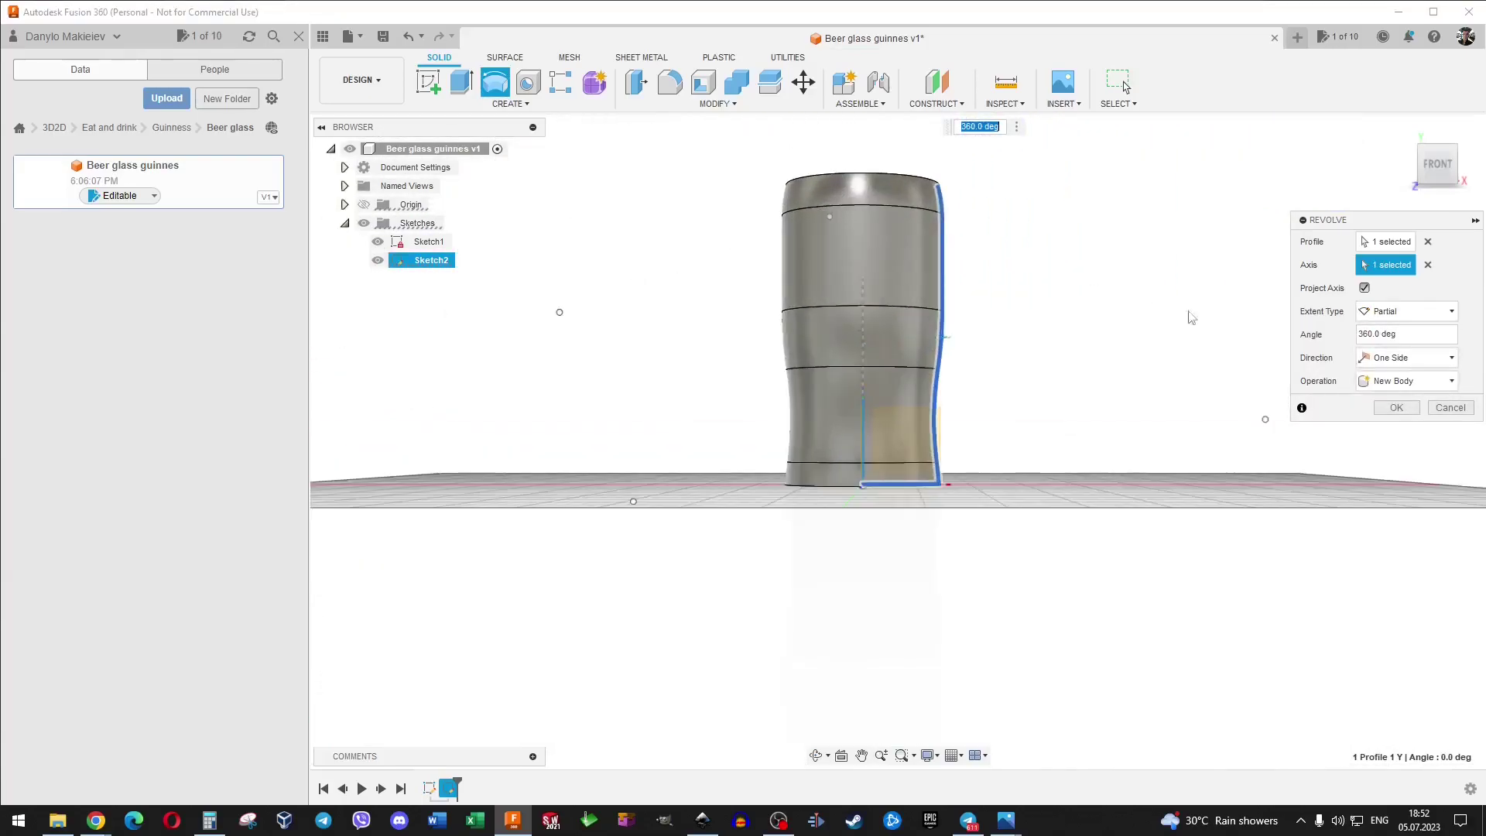
left_click(1396, 407)
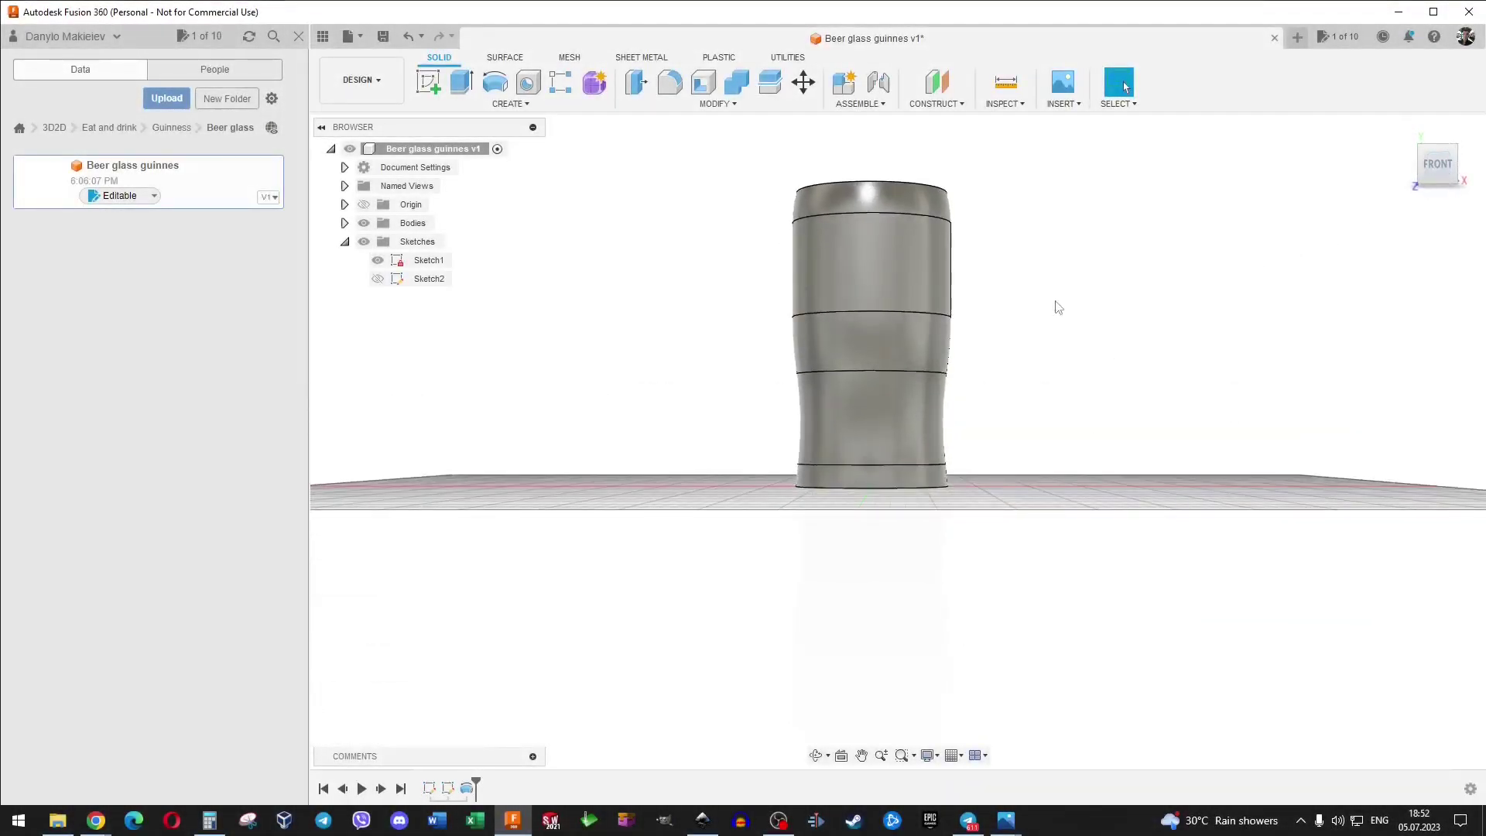
scroll(983, 293, "down", 3)
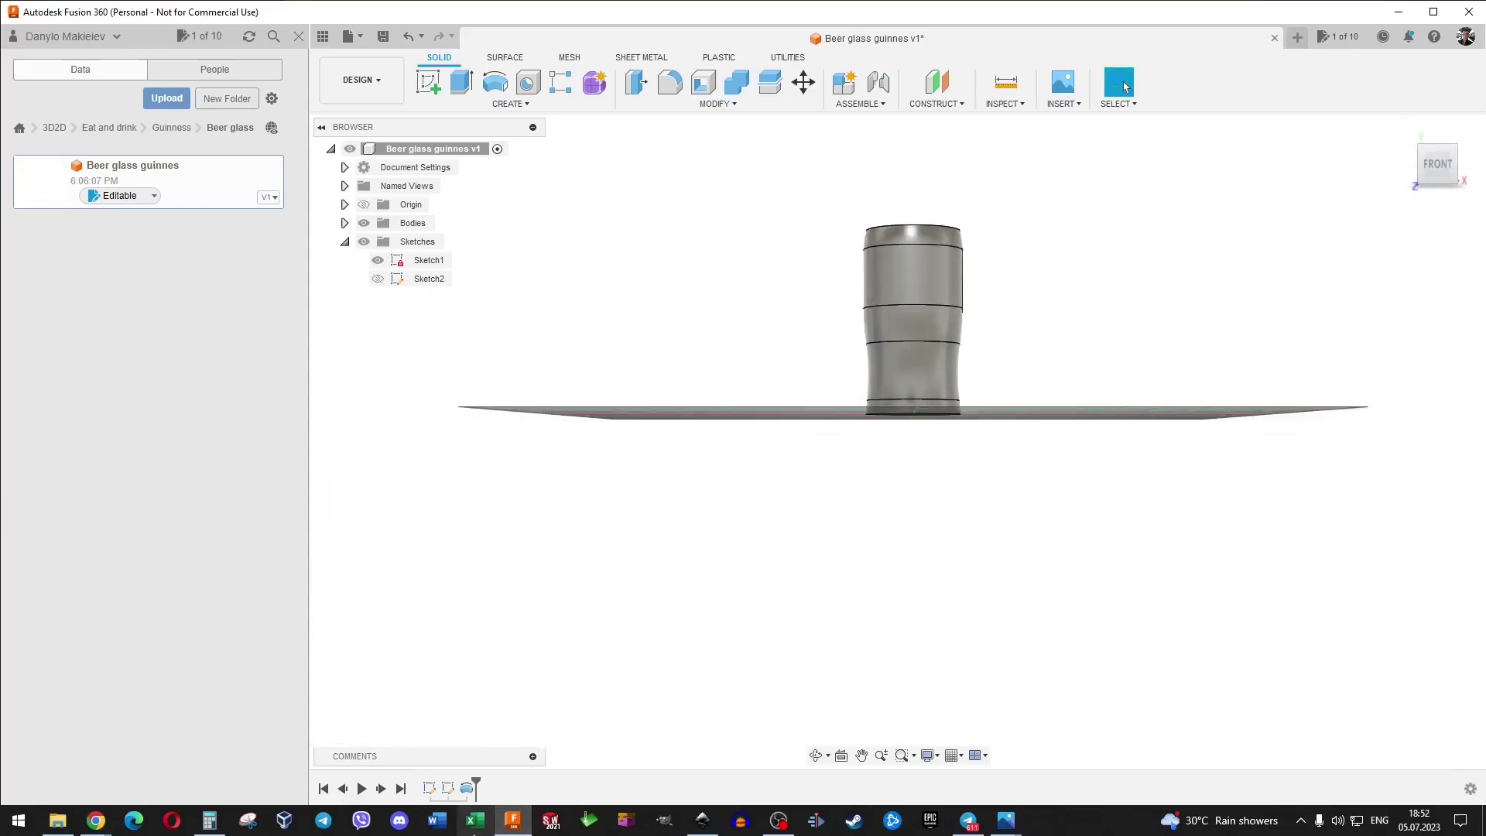
left_click(702, 823)
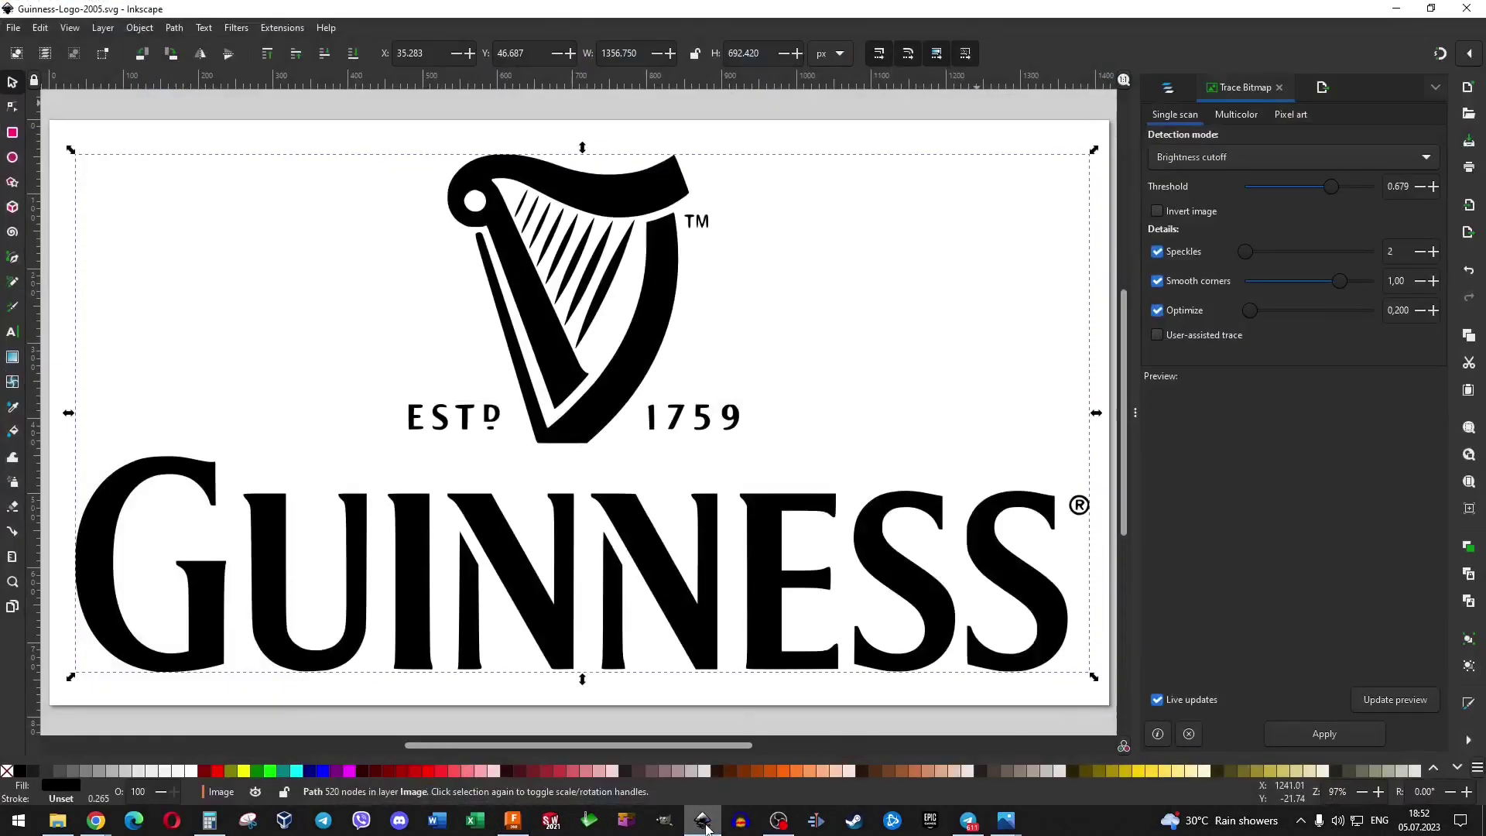
Delete the old traced path and open Guinness-Logo-2005 as an embedded image.
left_click(630, 525)
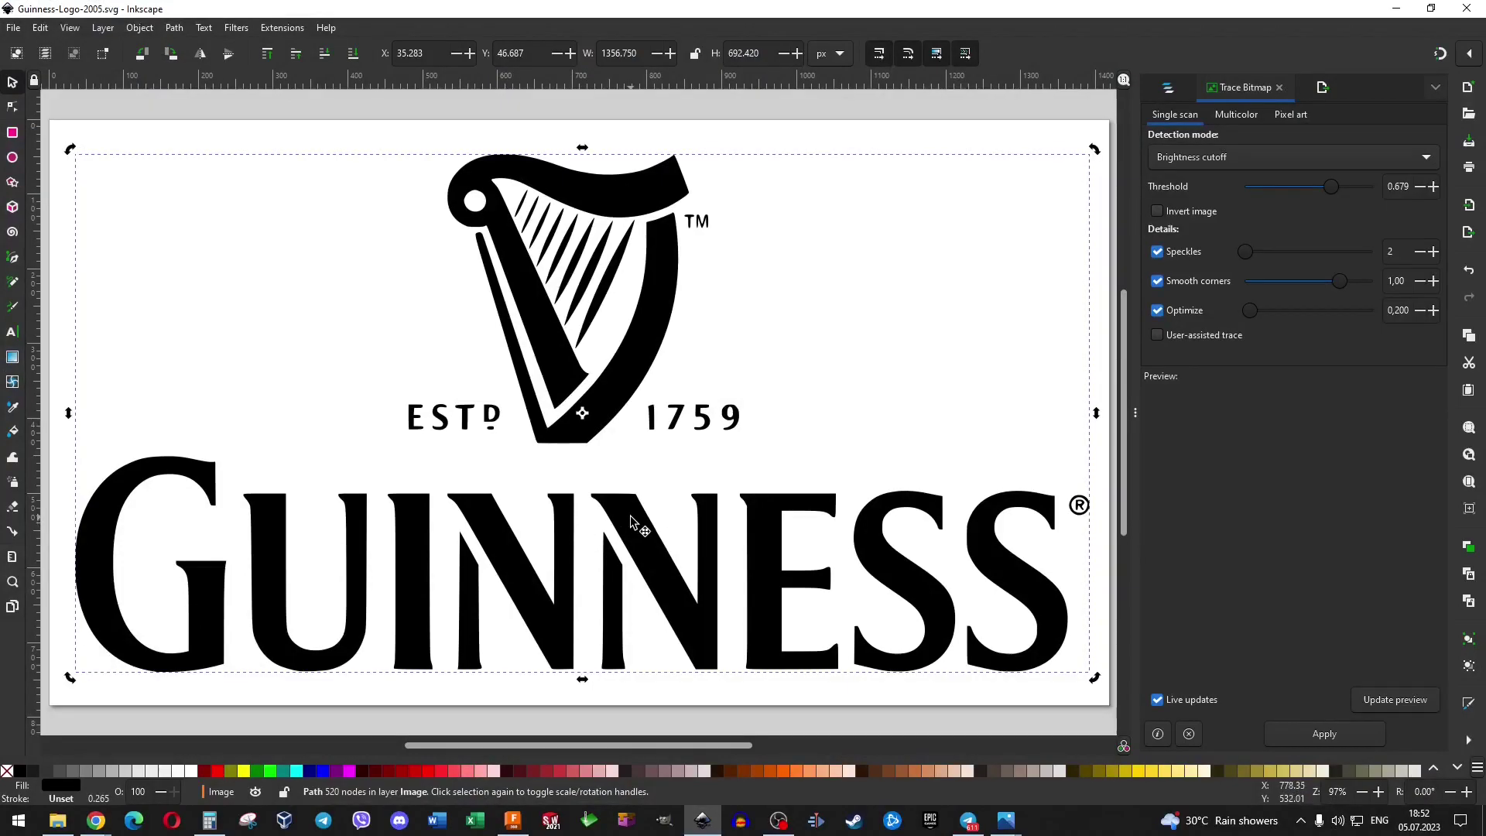
key("Delete")
left_click(14, 31)
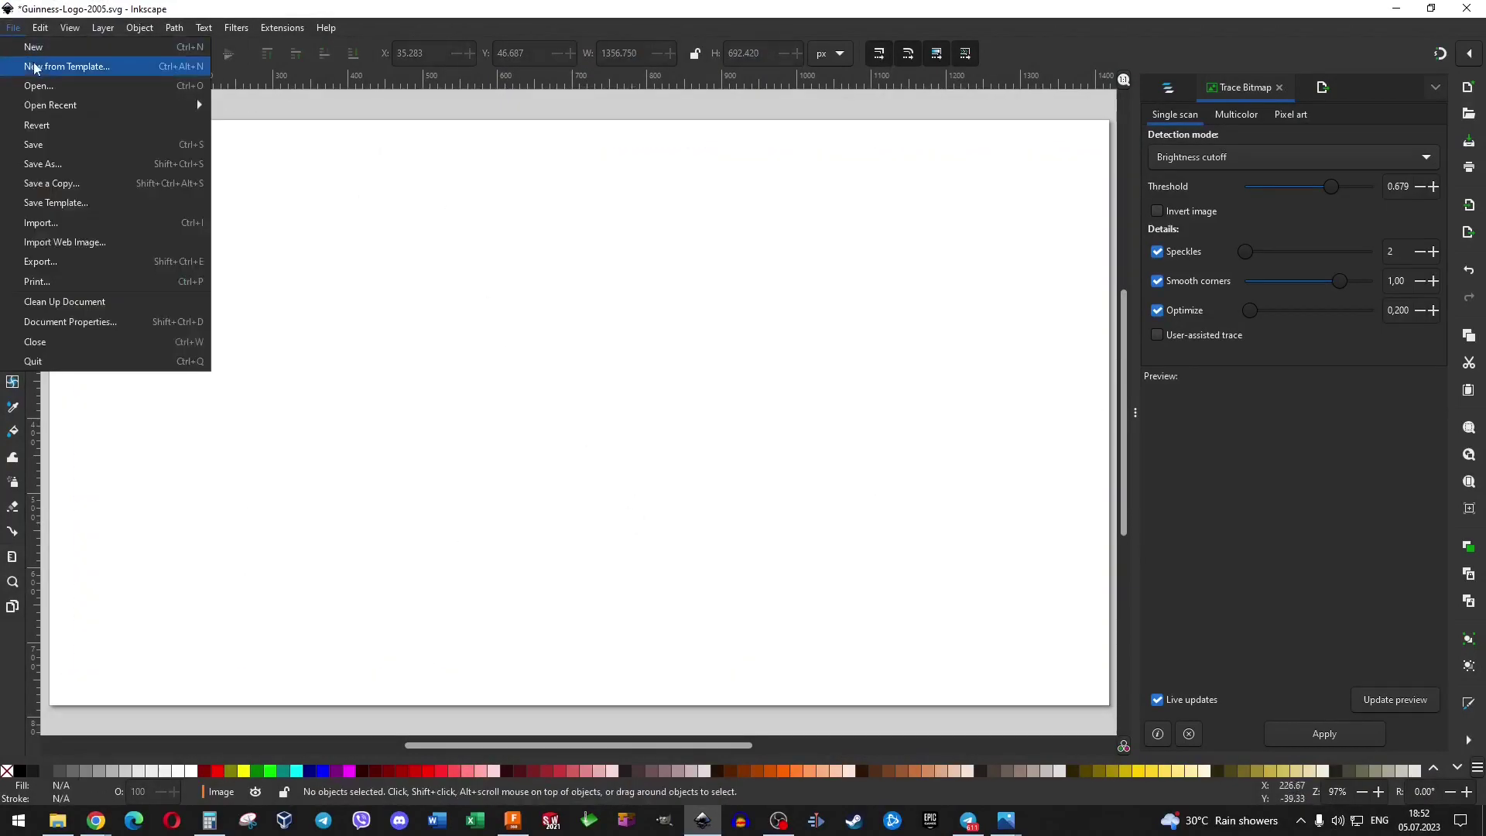
left_click(39, 83)
left_click(205, 128)
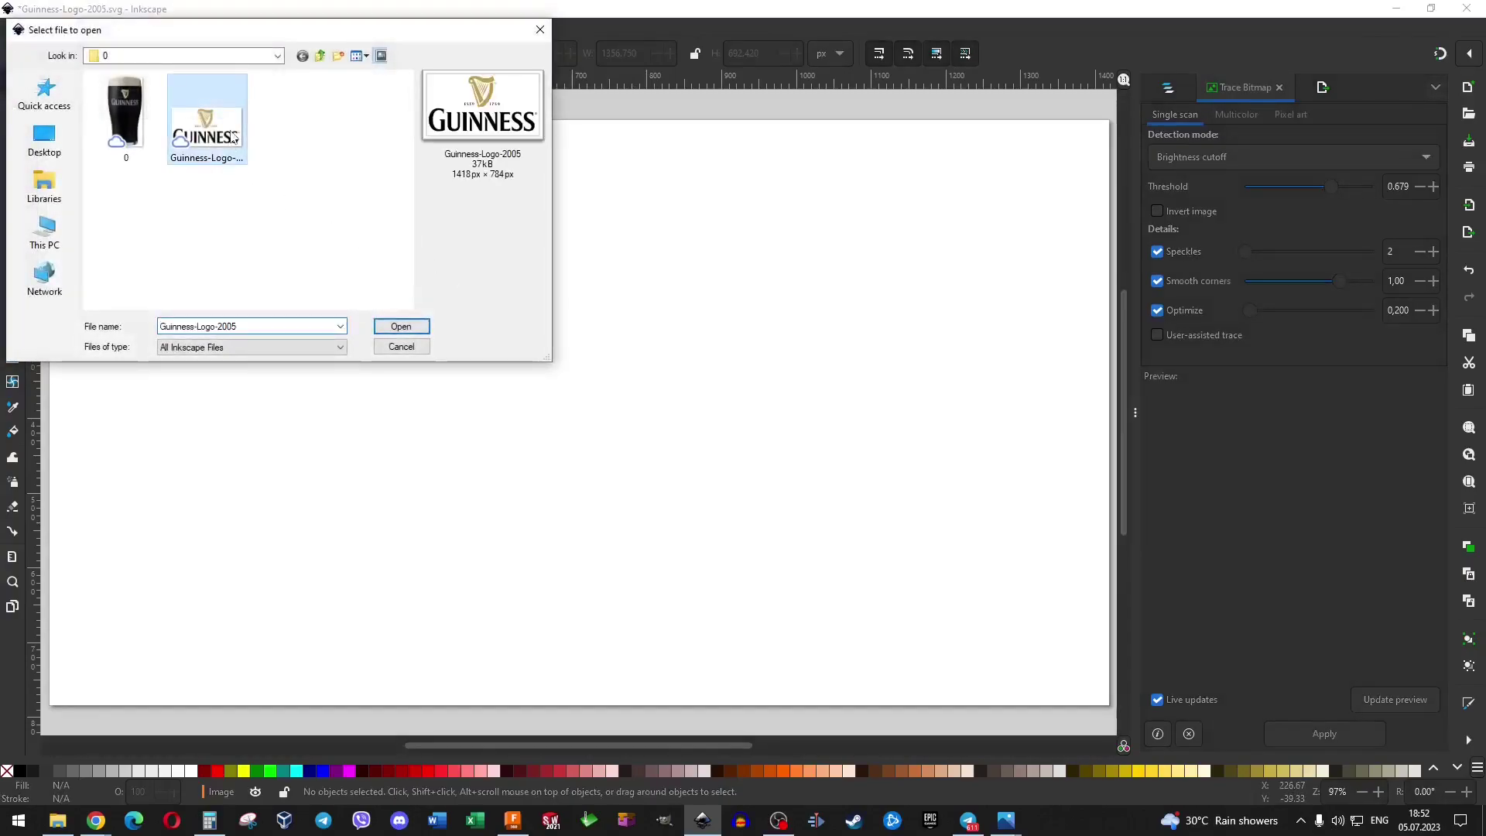
left_click(408, 328)
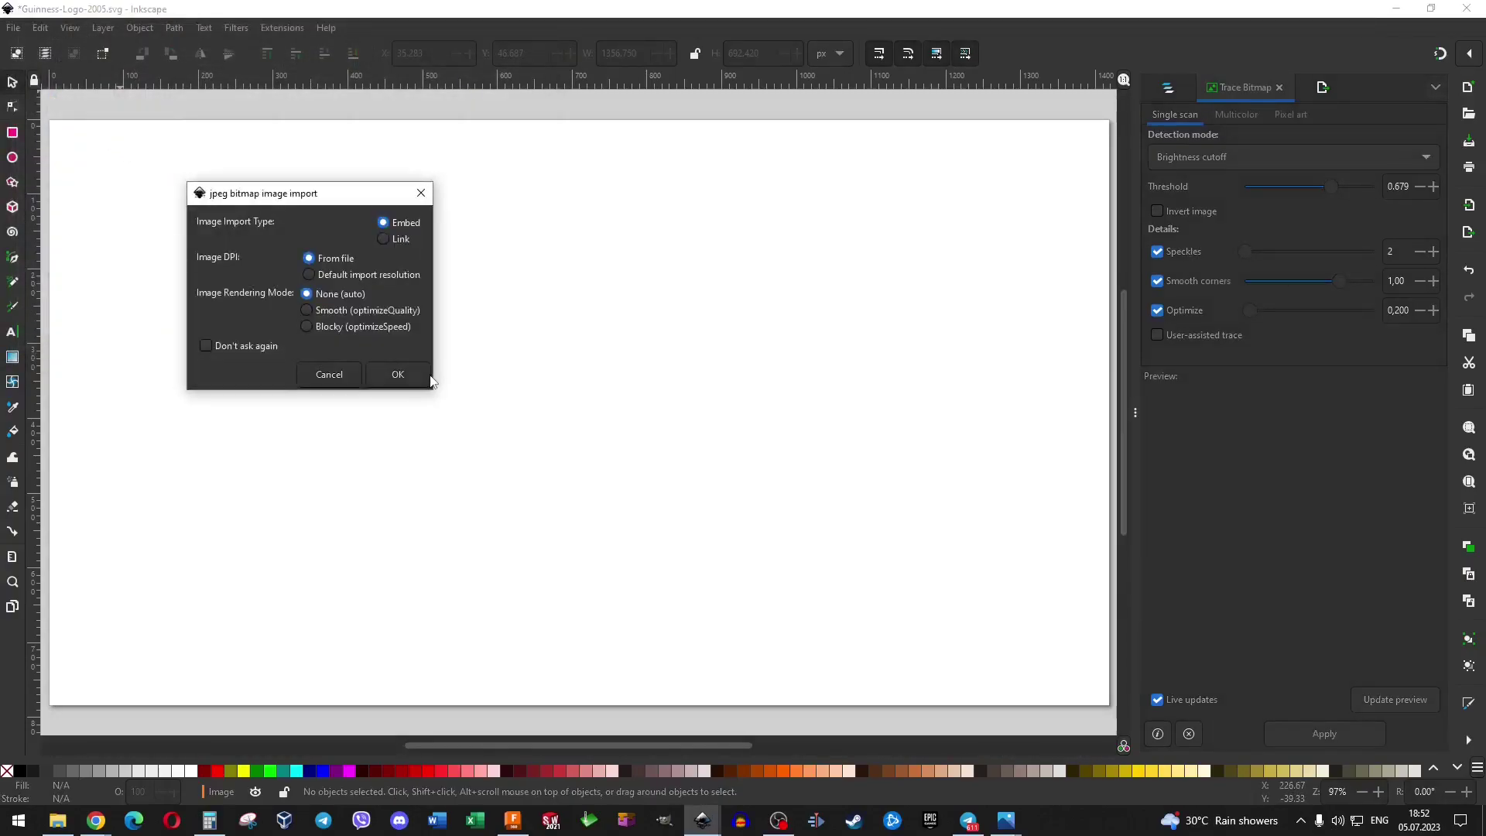
left_click(408, 374)
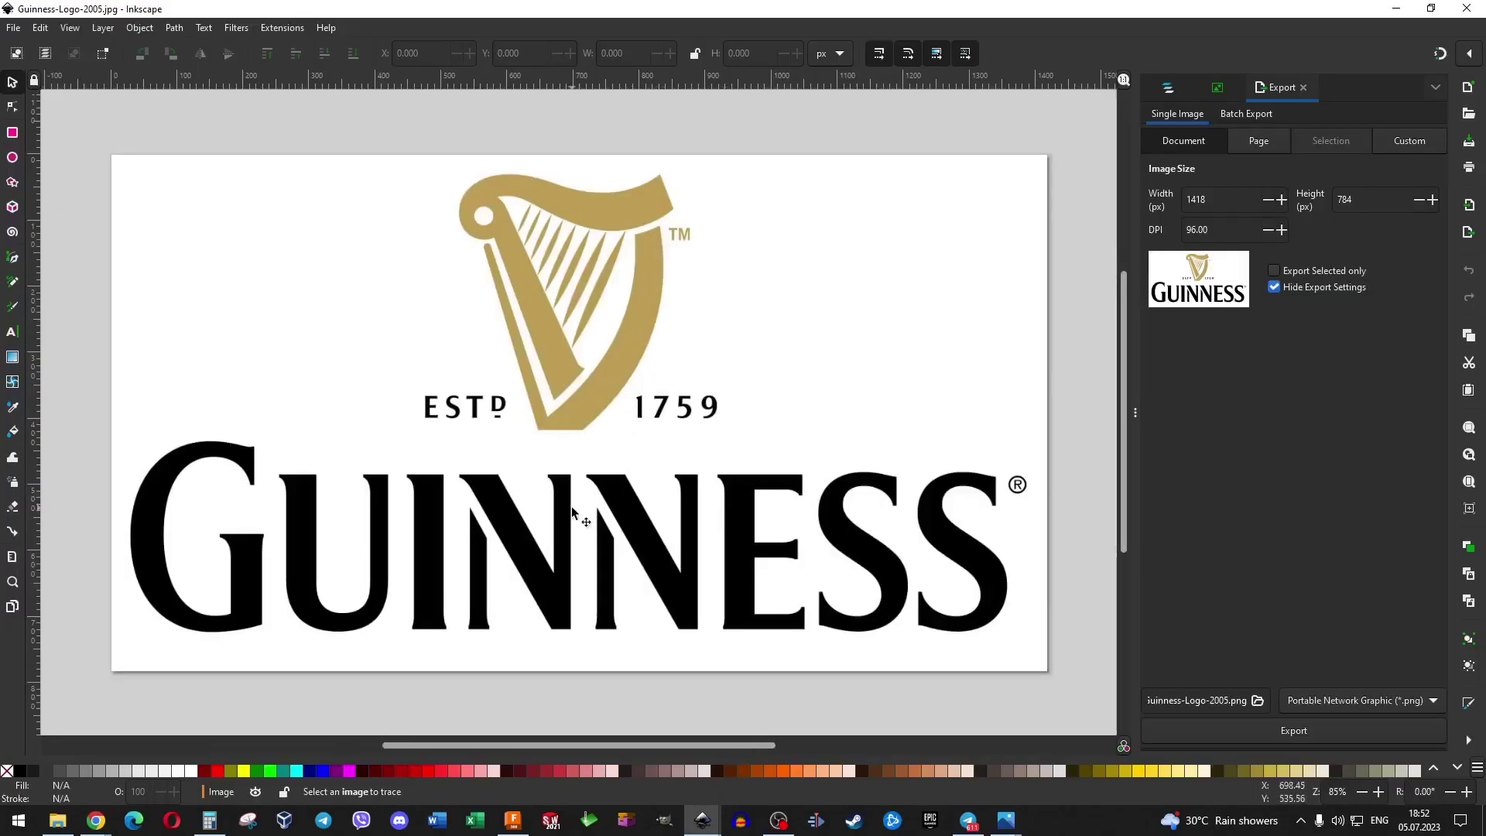
Trace the logo bitmap with a brightness threshold of 0.648.
left_click(205, 29)
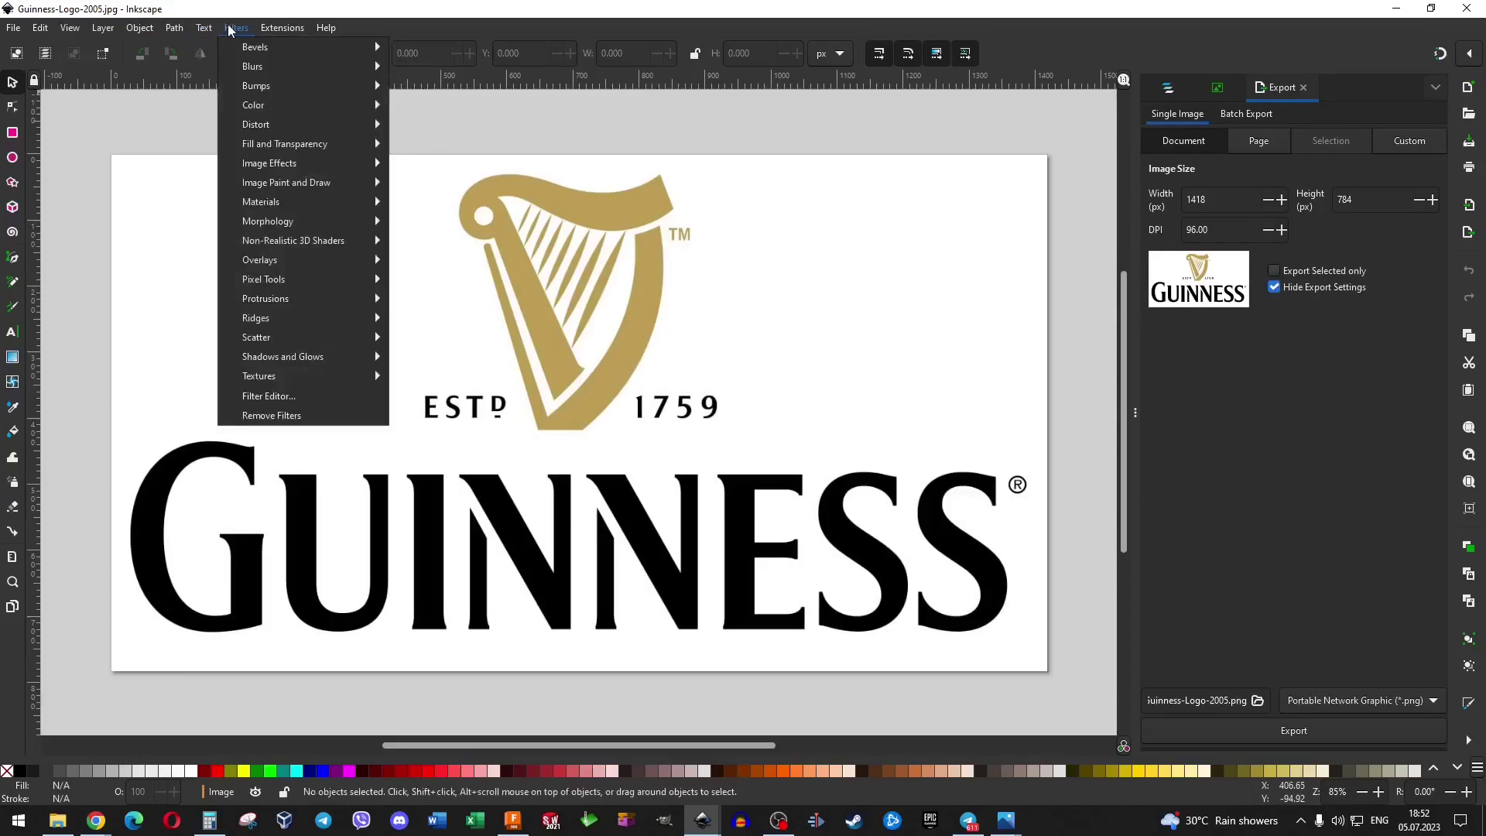
left_click(234, 28)
left_click(175, 29)
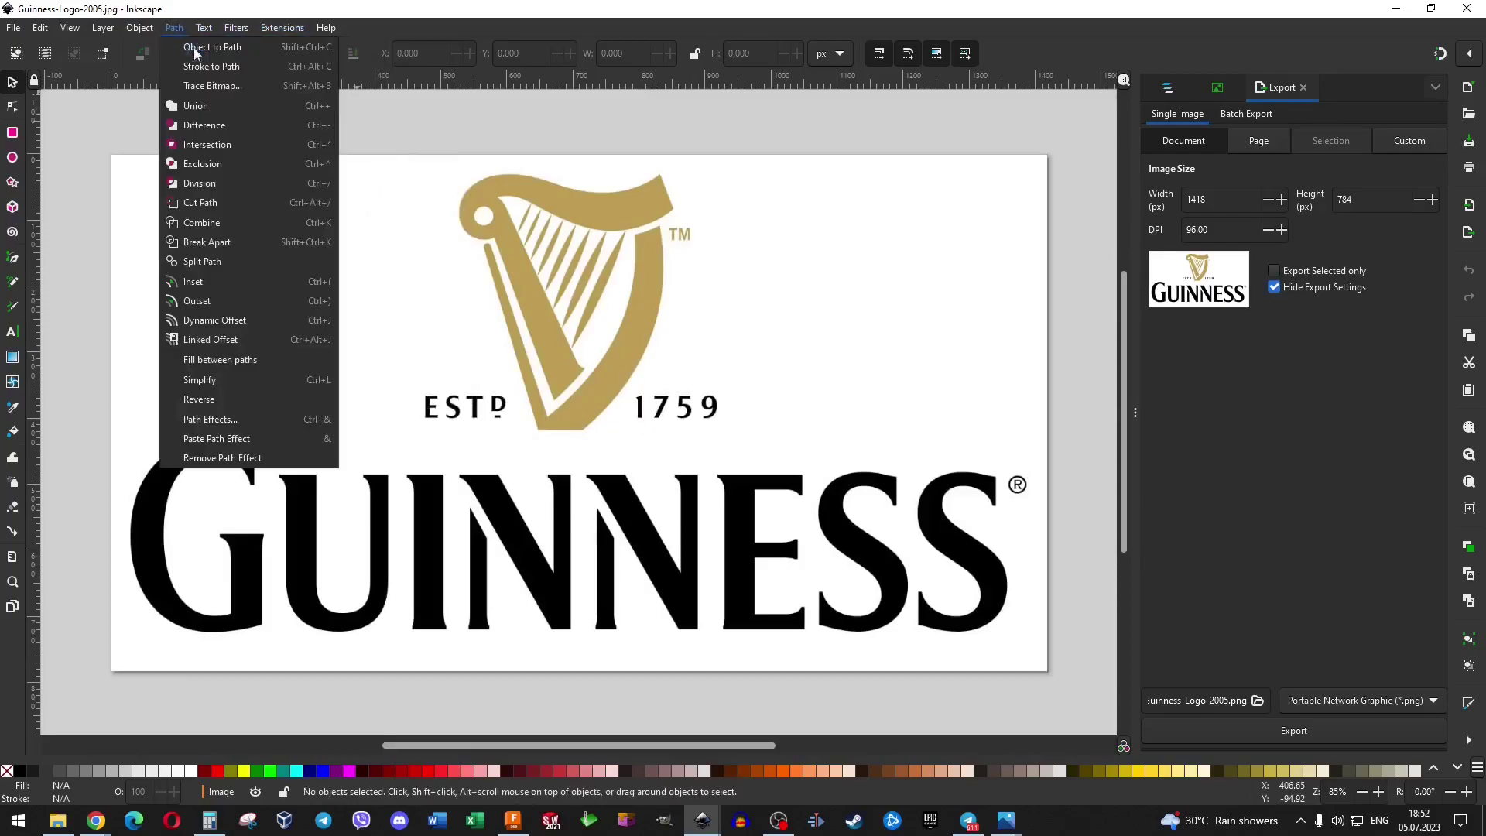
left_click(210, 86)
left_click(637, 357)
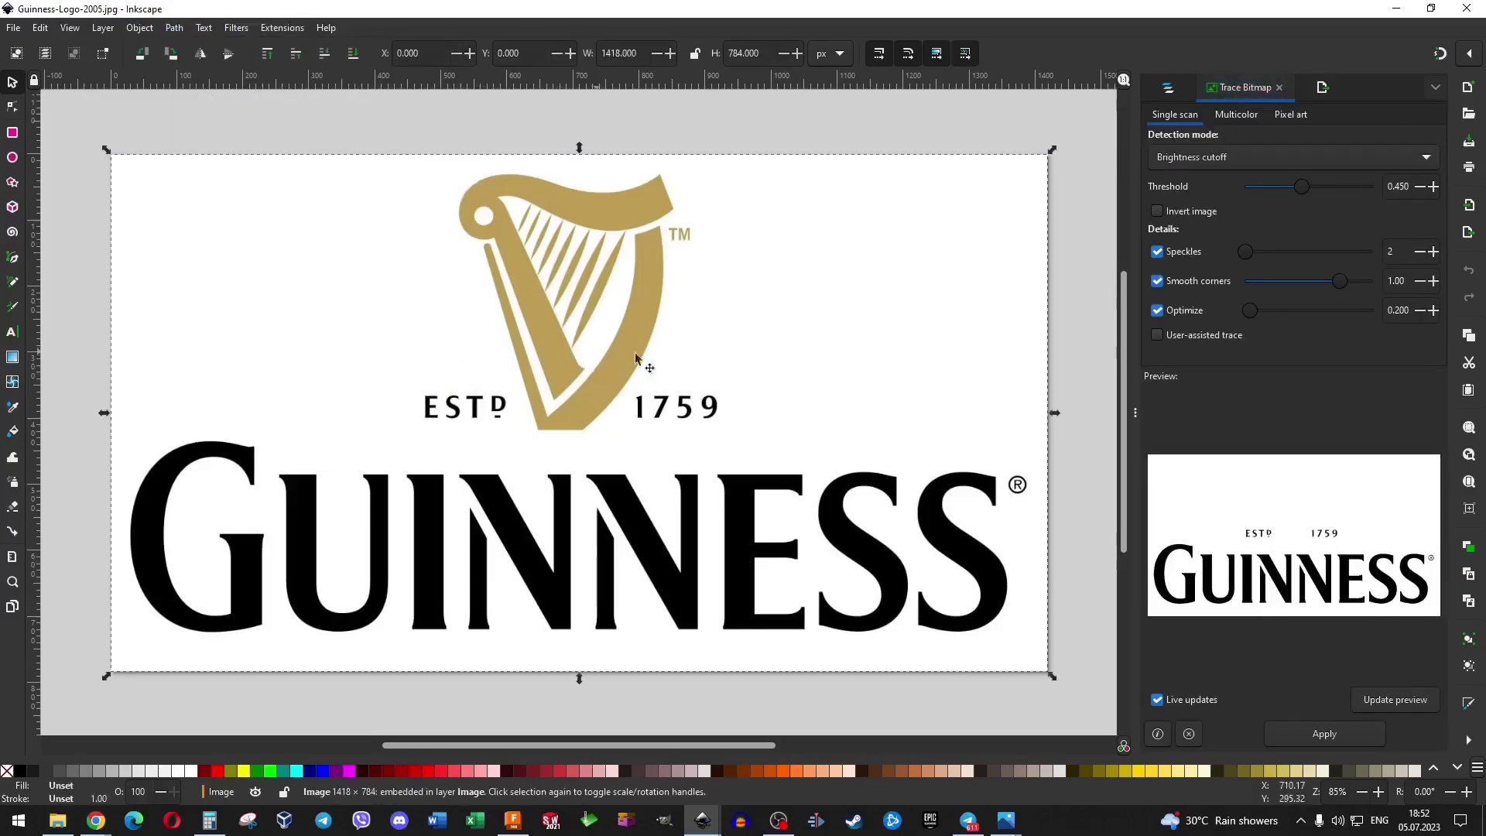
mouse_move(1307, 183)
left_mouse_down()
mouse_move(1394, 182)
mouse_move(1347, 192)
left_mouse_up()
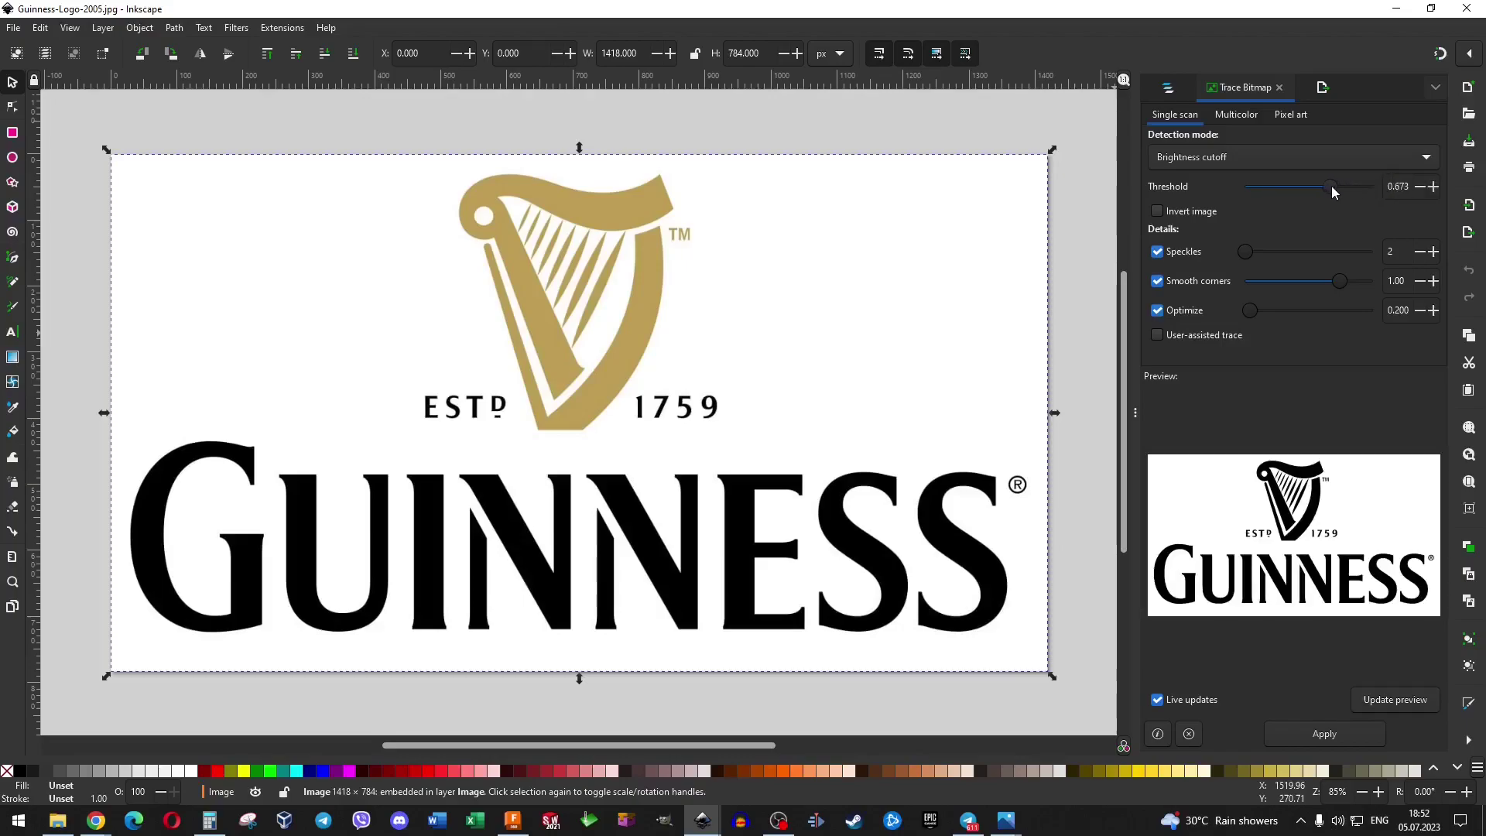
left_click(1324, 734)
Delete the original bitmap and move the black traced logo onto the page.
left_click_drag(664, 364, 788, 369)
left_click(526, 257)
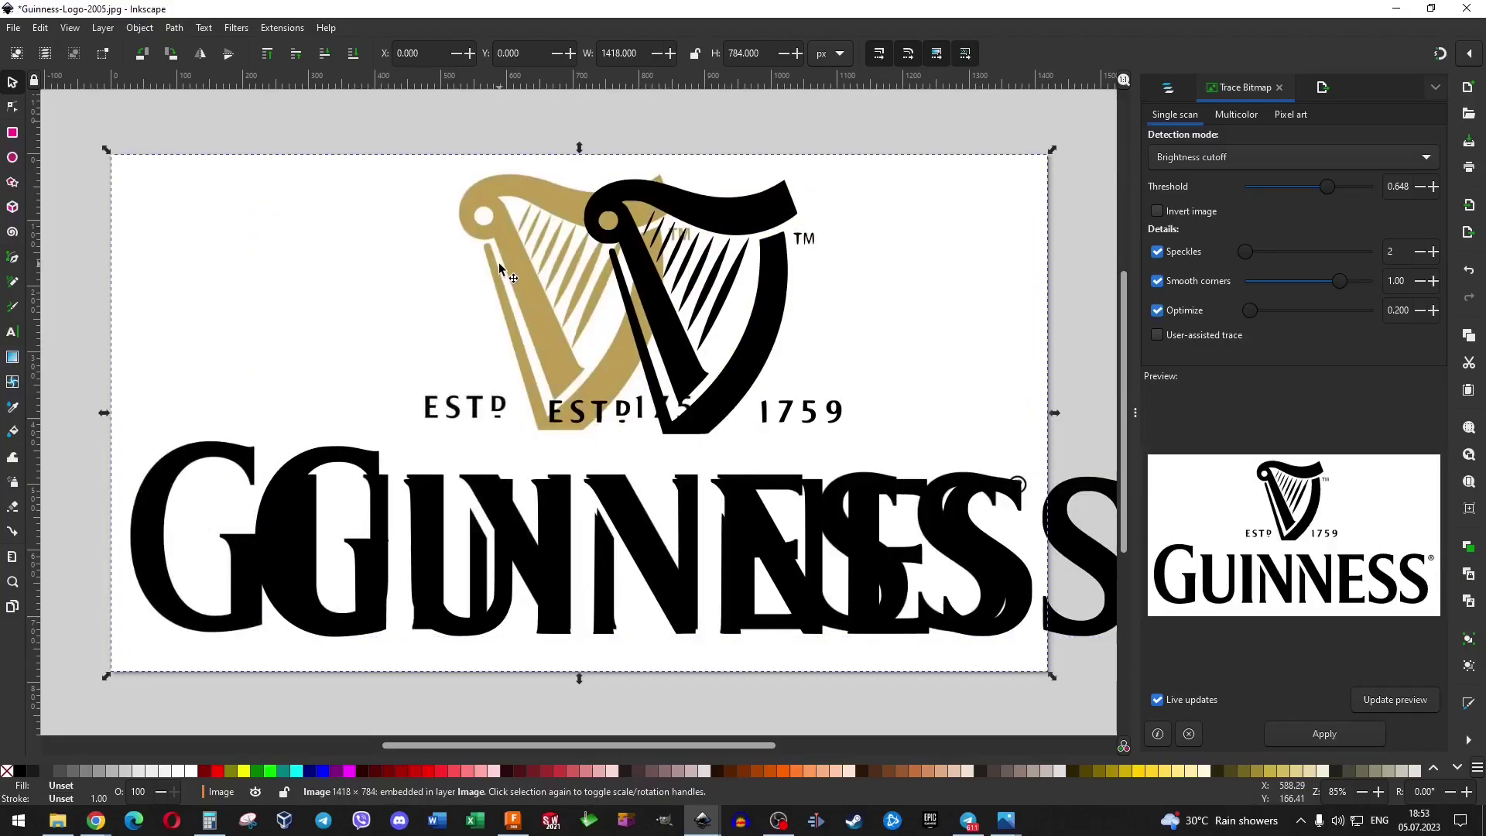
key("Delete")
left_click_drag(674, 346, 565, 336)
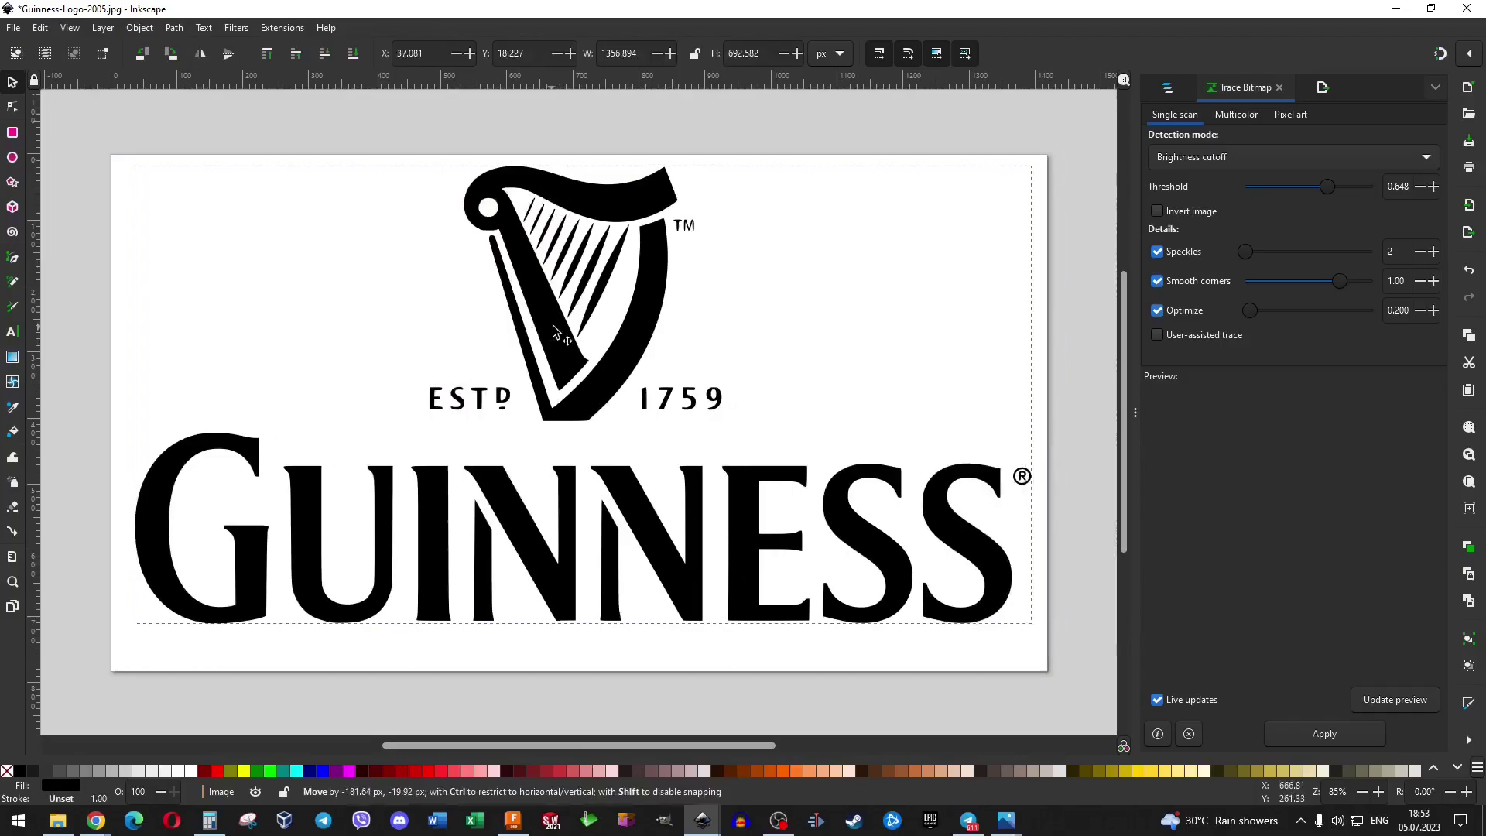
left_click(13, 28)
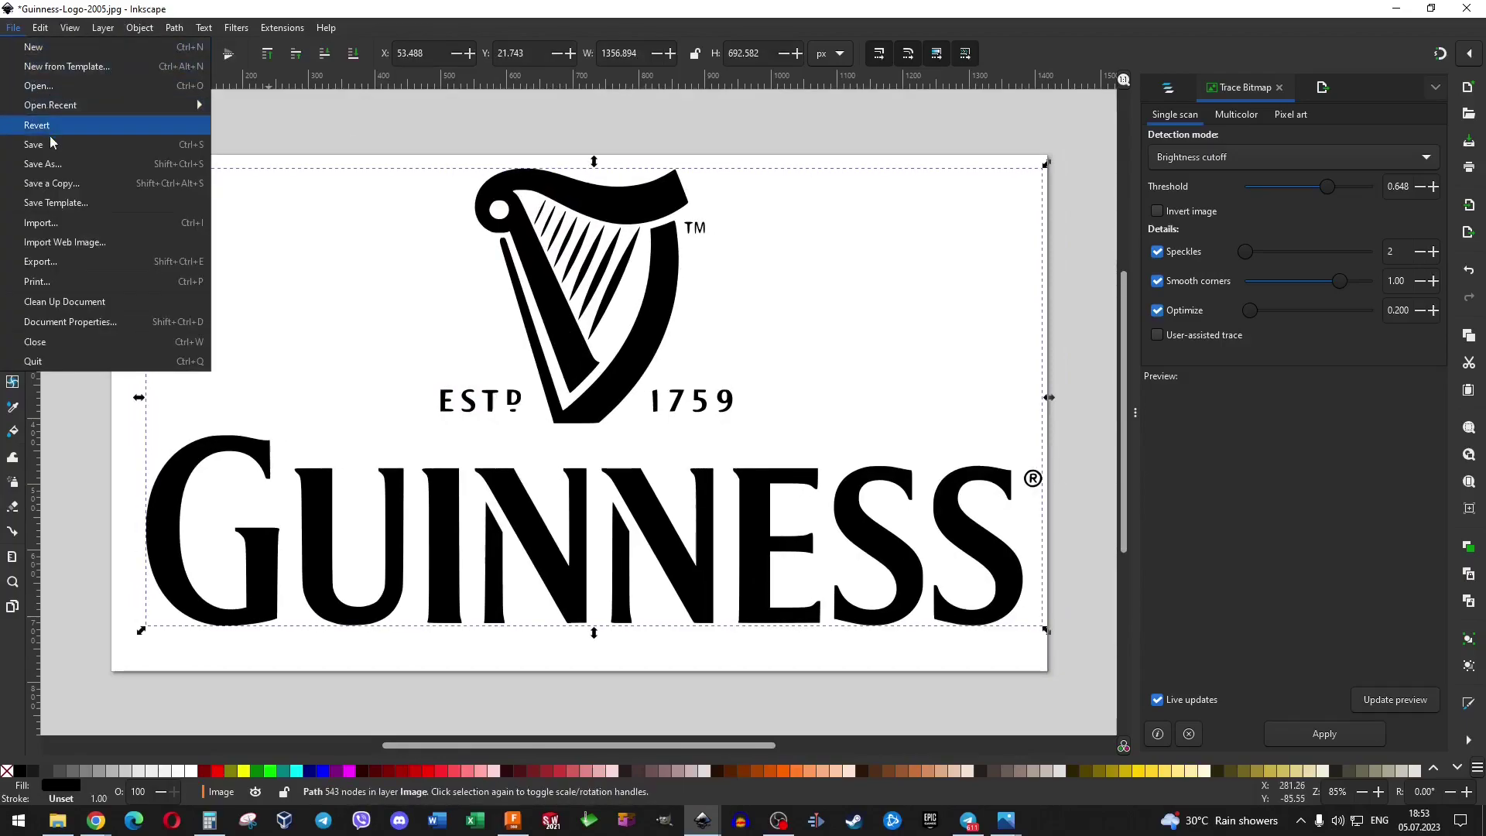
Save the traced logo as 'Guinness-Logo-2005 s.svg' and switch back to Fusion 360.
left_click(48, 163)
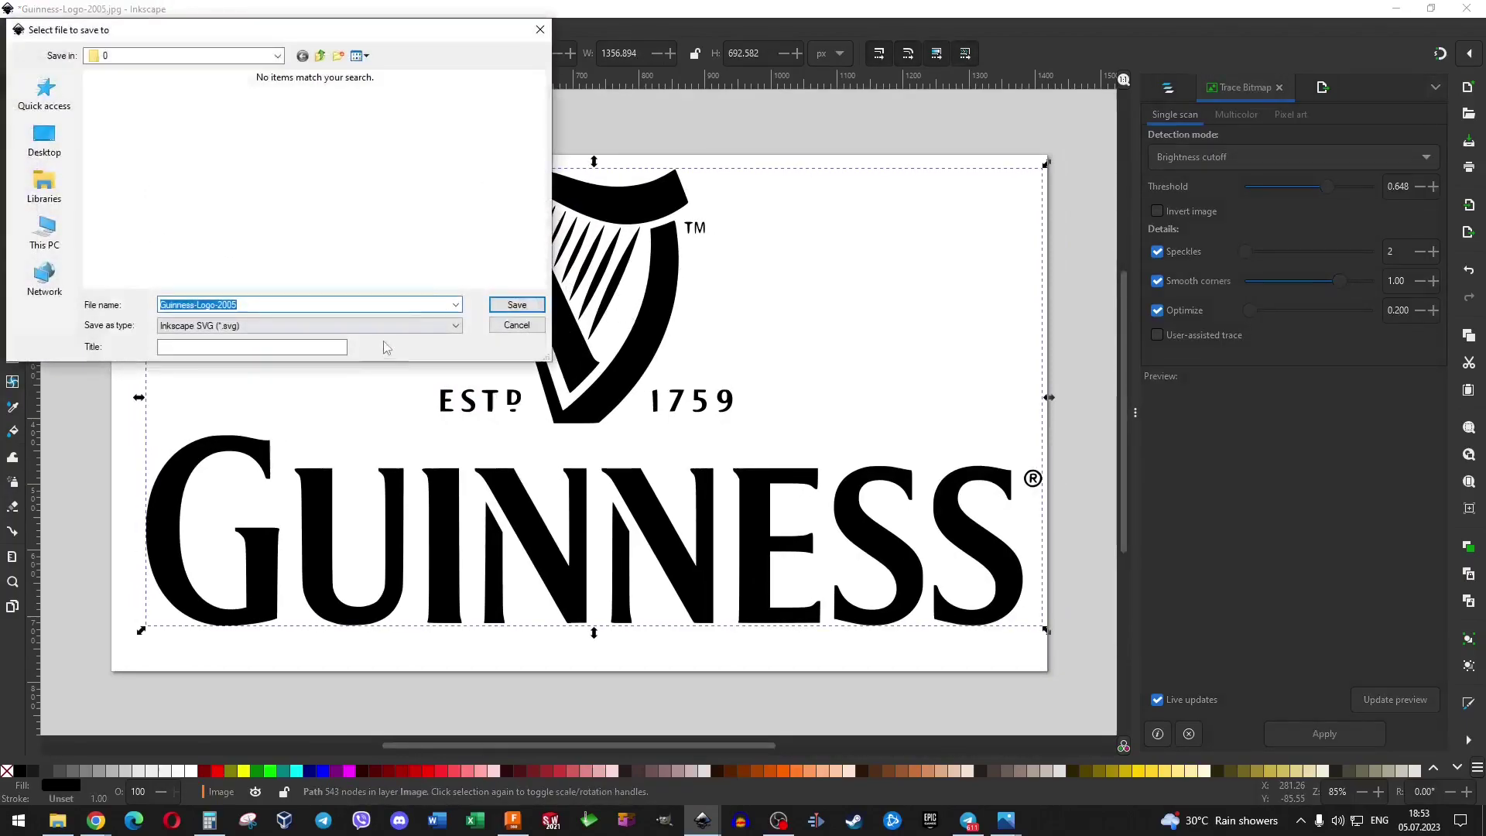
left_click(279, 307)
type("a")
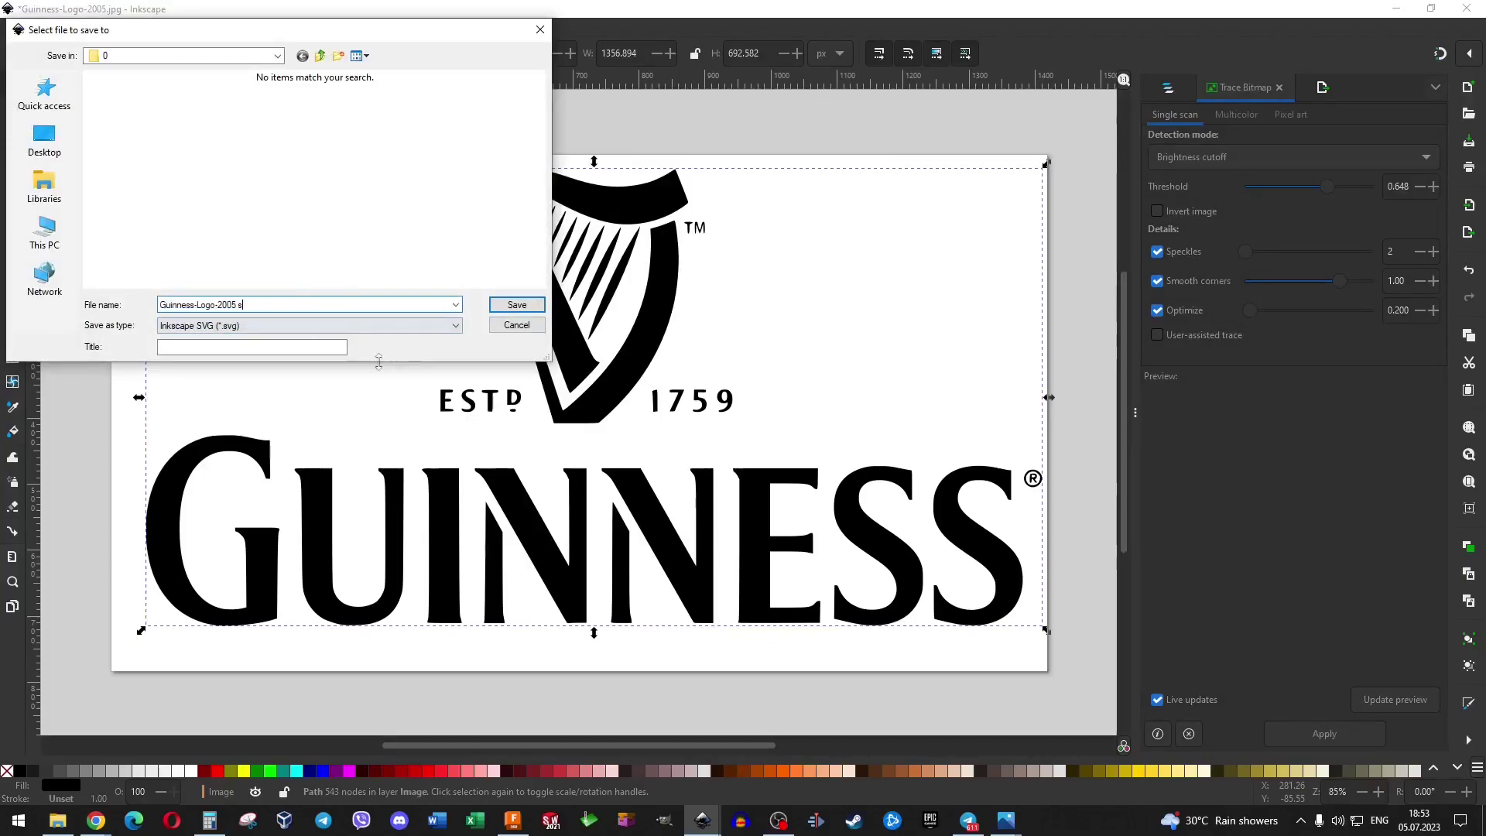
left_click(523, 308)
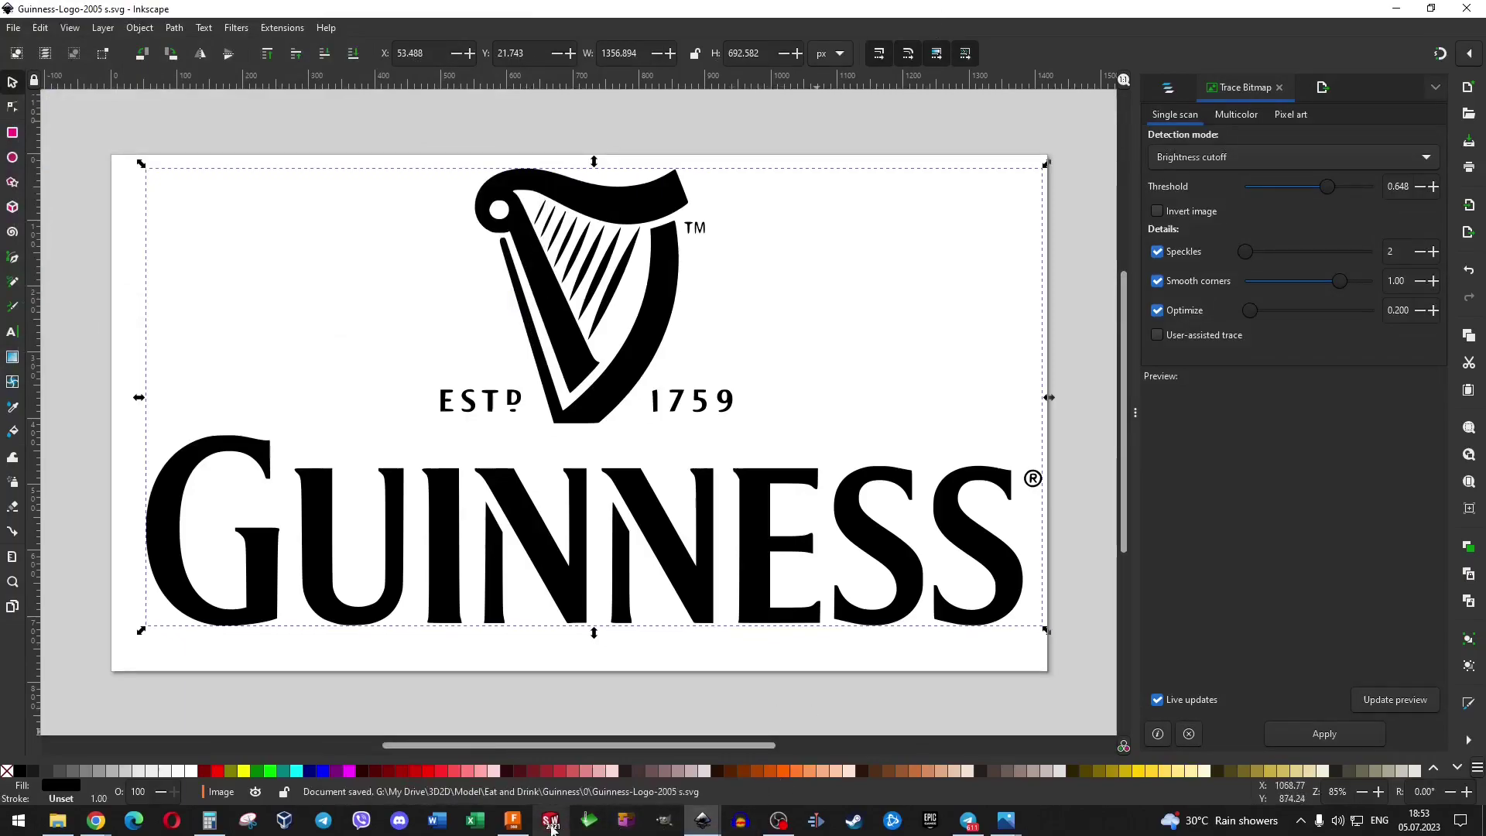
left_click(512, 820)
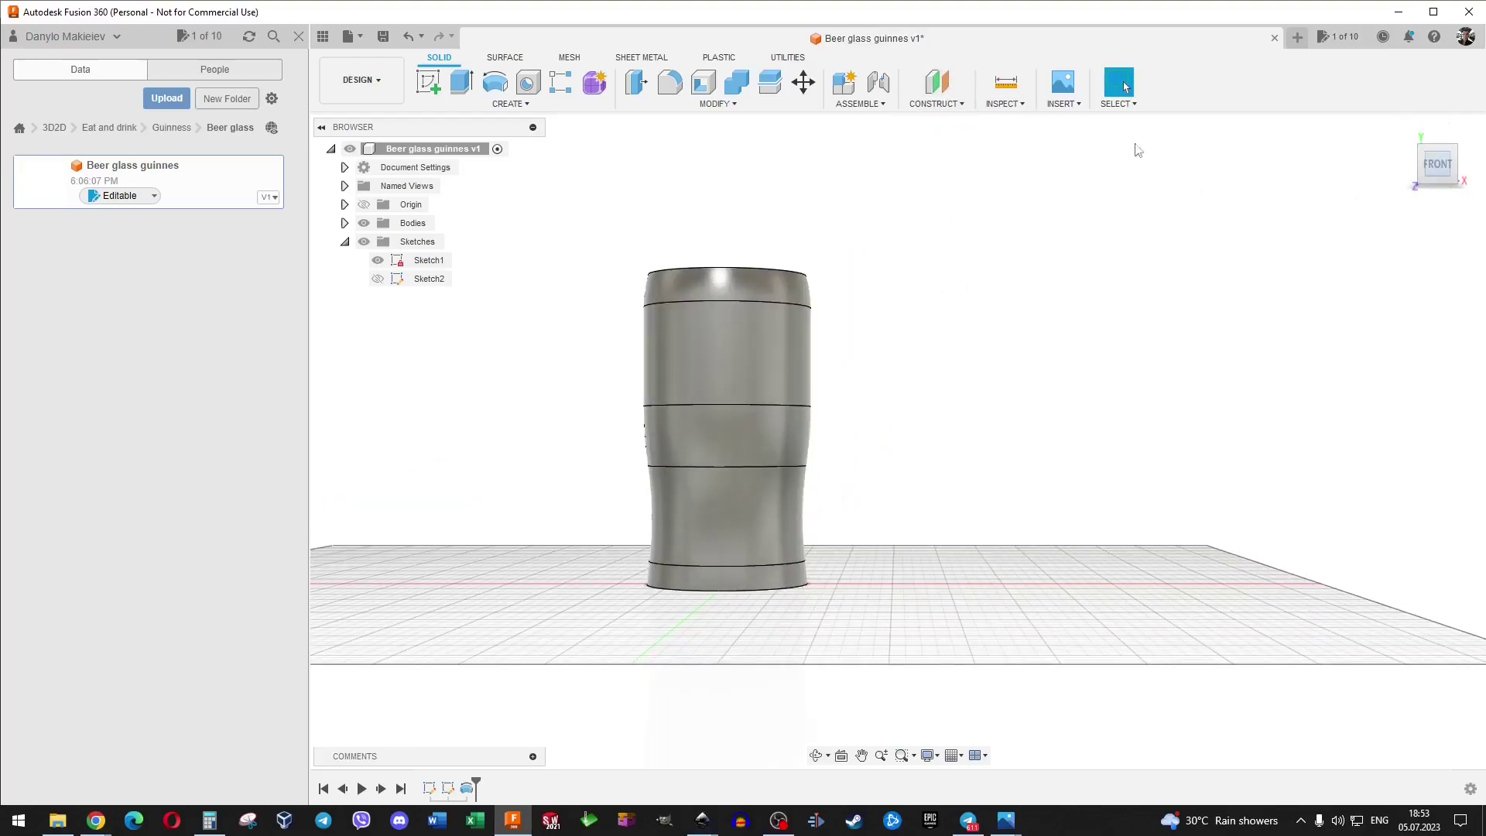
Create a construction plane 50 mm from the XY plane and select it in Front view.
left_click(944, 91)
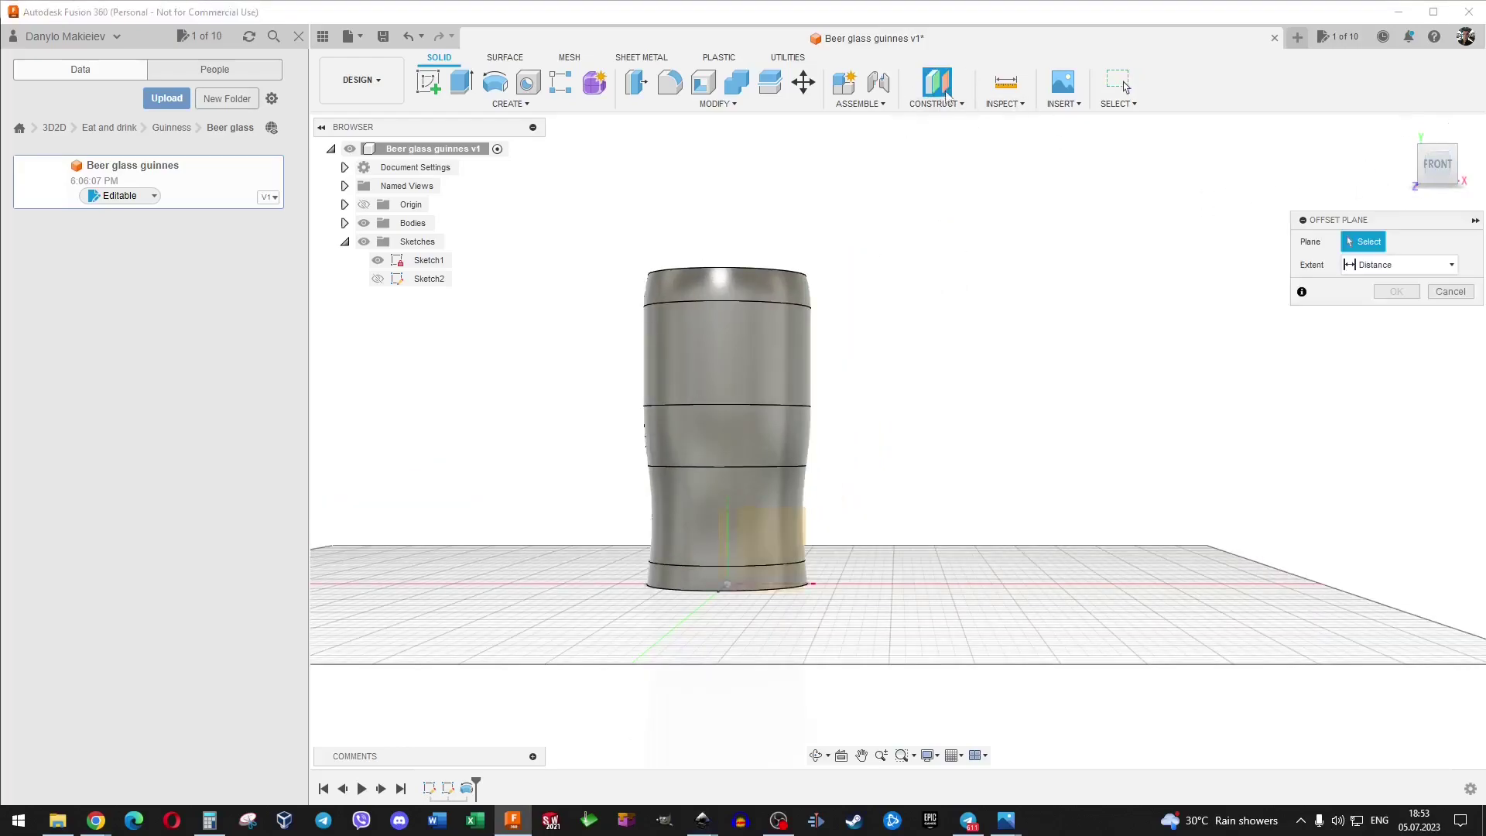
left_click(782, 531)
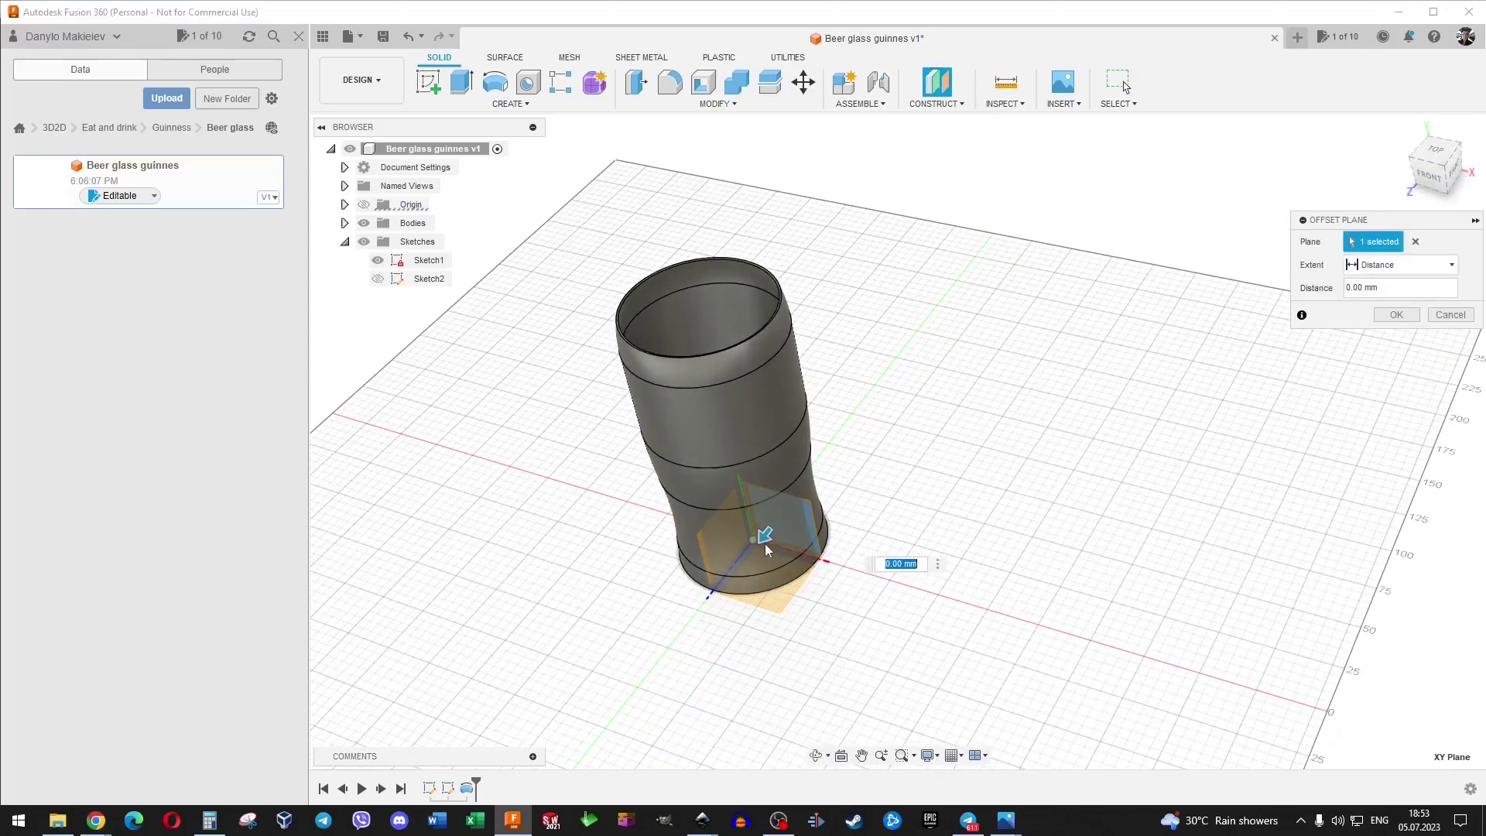
left_click_drag(765, 534, 706, 607)
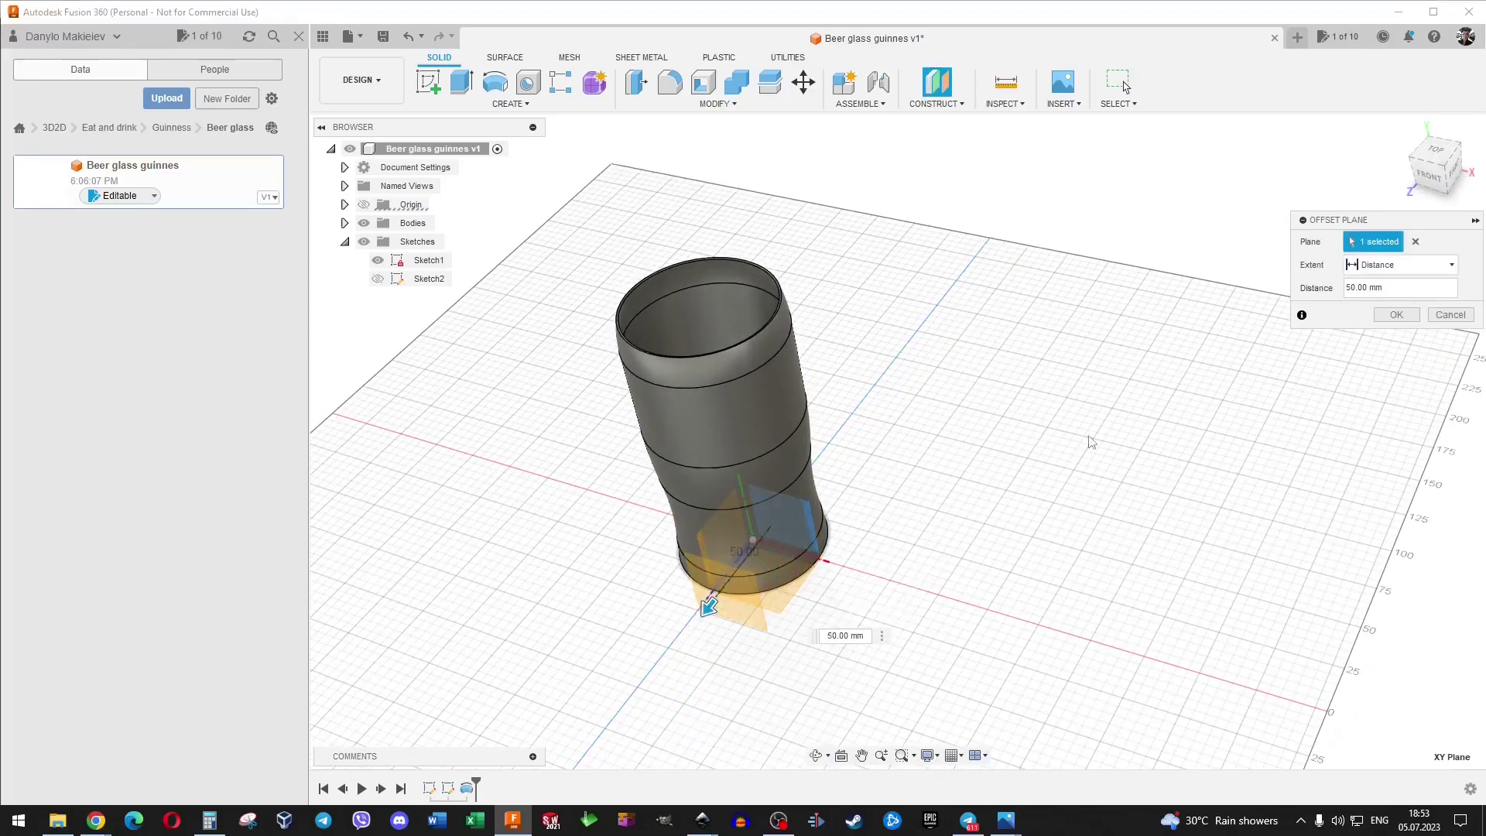
left_click(1396, 314)
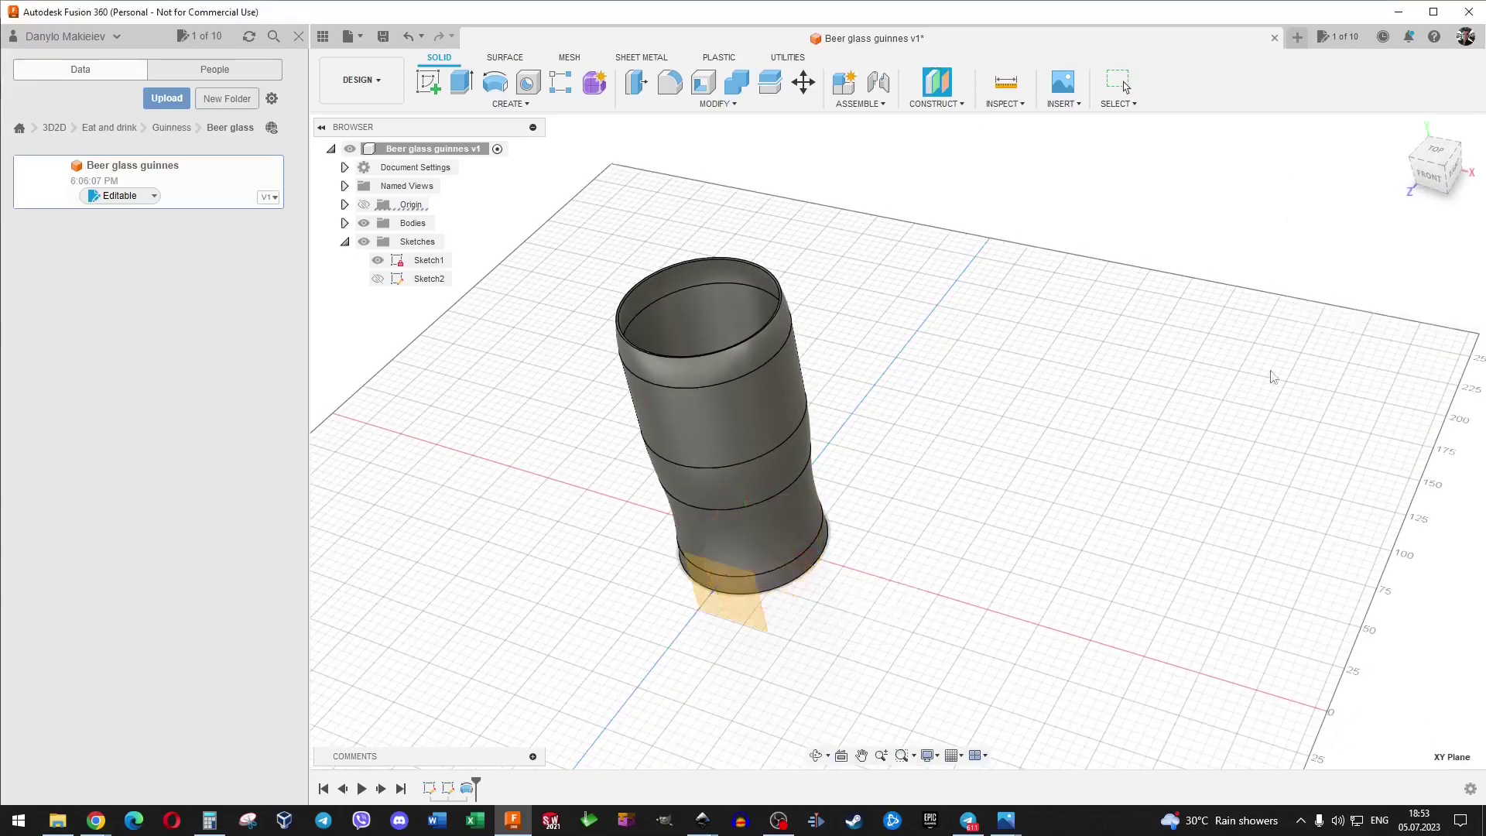
left_click(1432, 180)
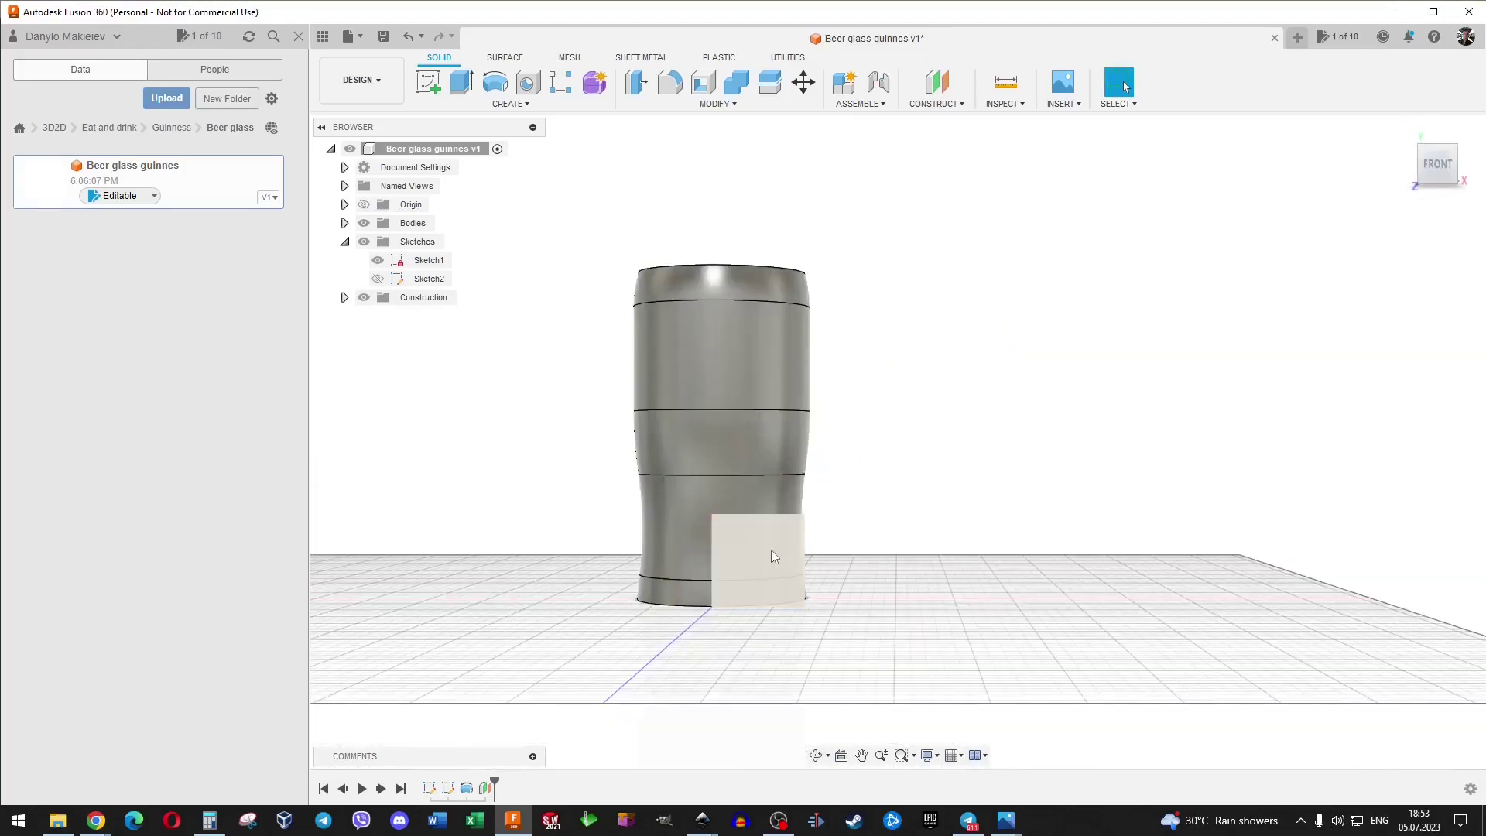
left_click(774, 550)
left_click(1066, 86)
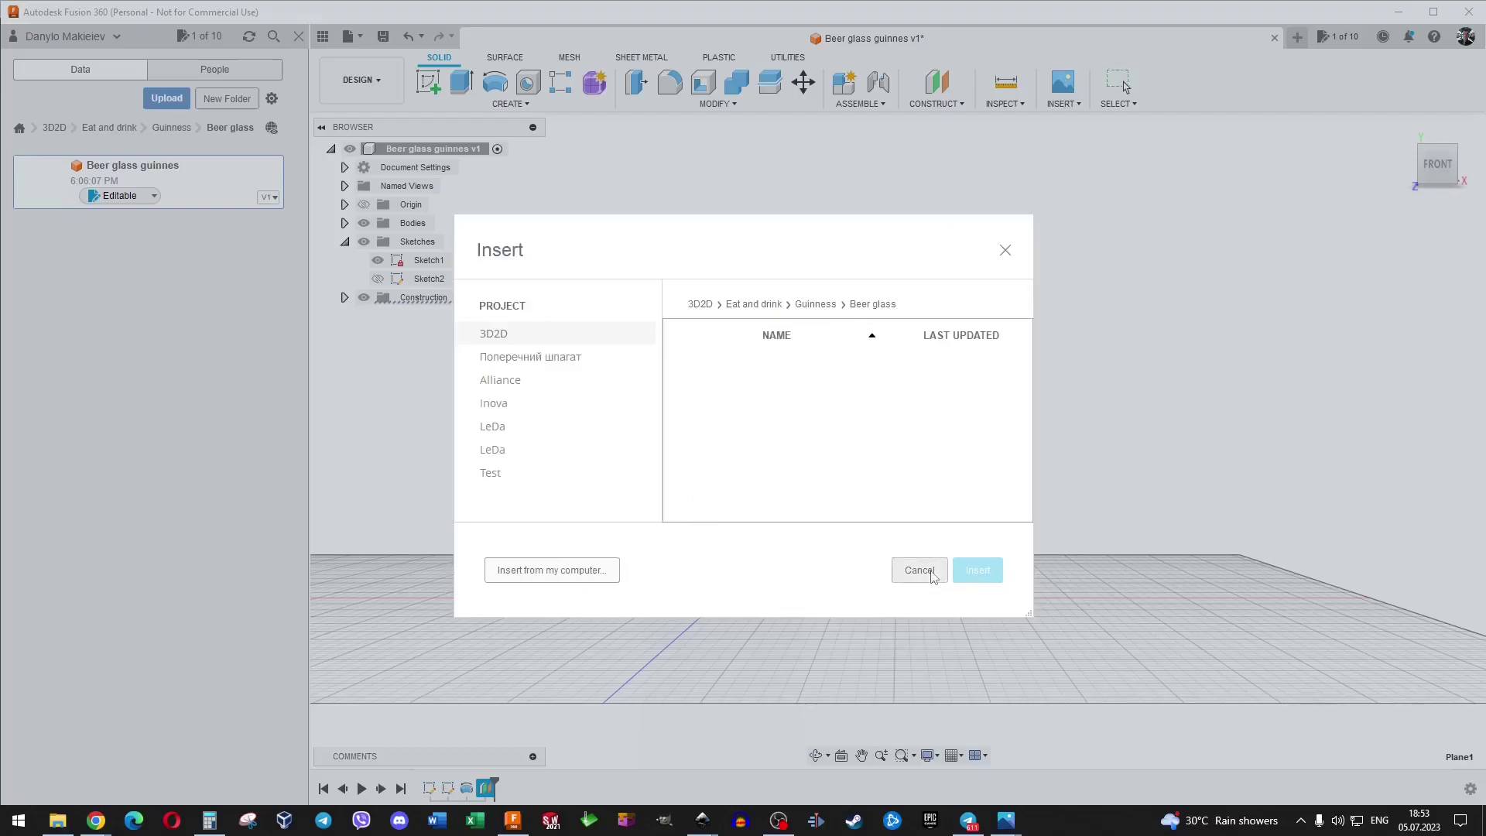
Insert the 'Guinness-Logo-2005 s' SVG onto the offset plane.
left_click(919, 569)
left_click(1060, 104)
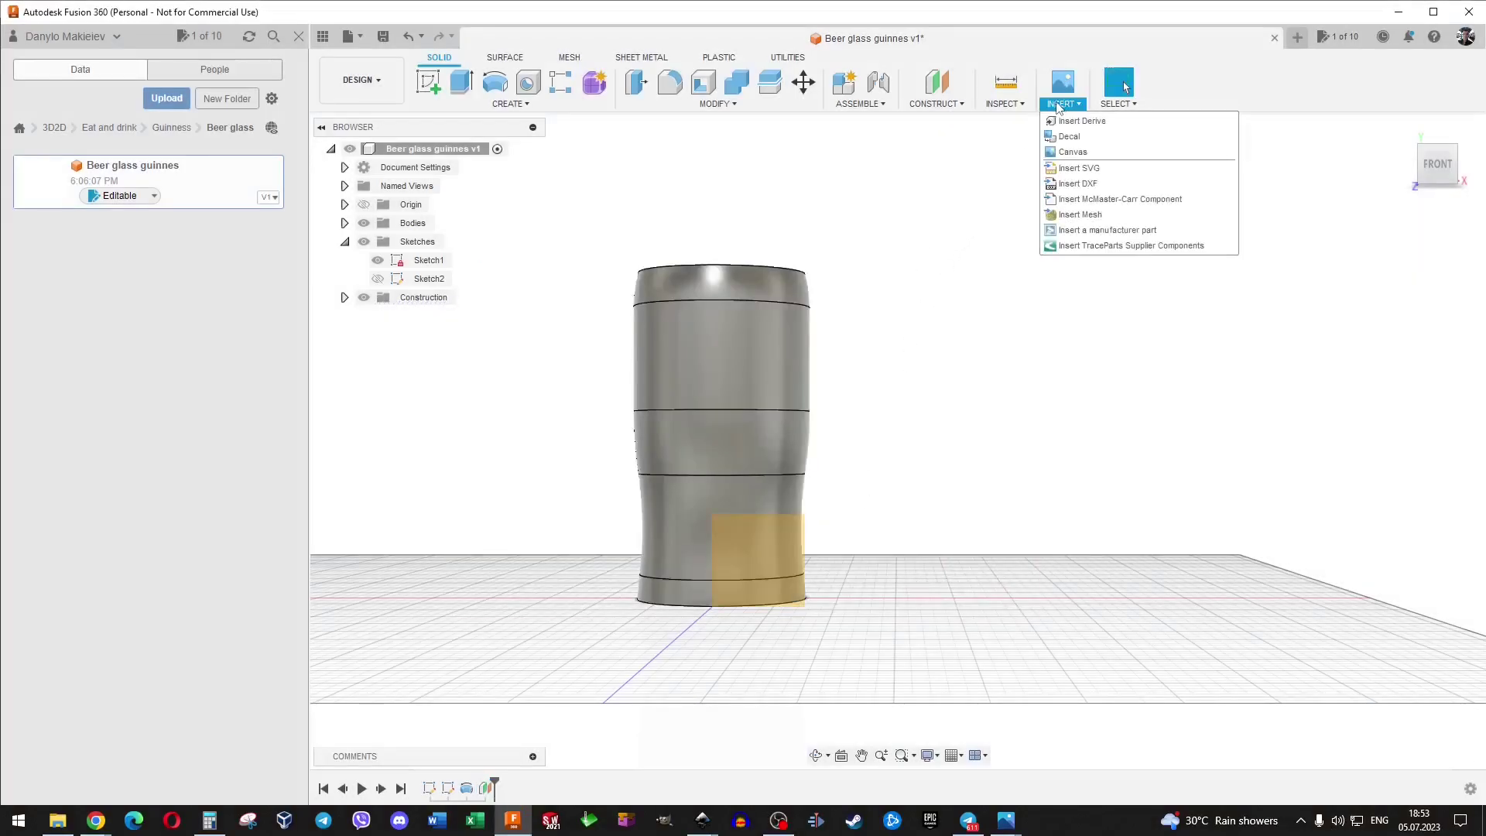
left_click(1073, 151)
left_click(527, 573)
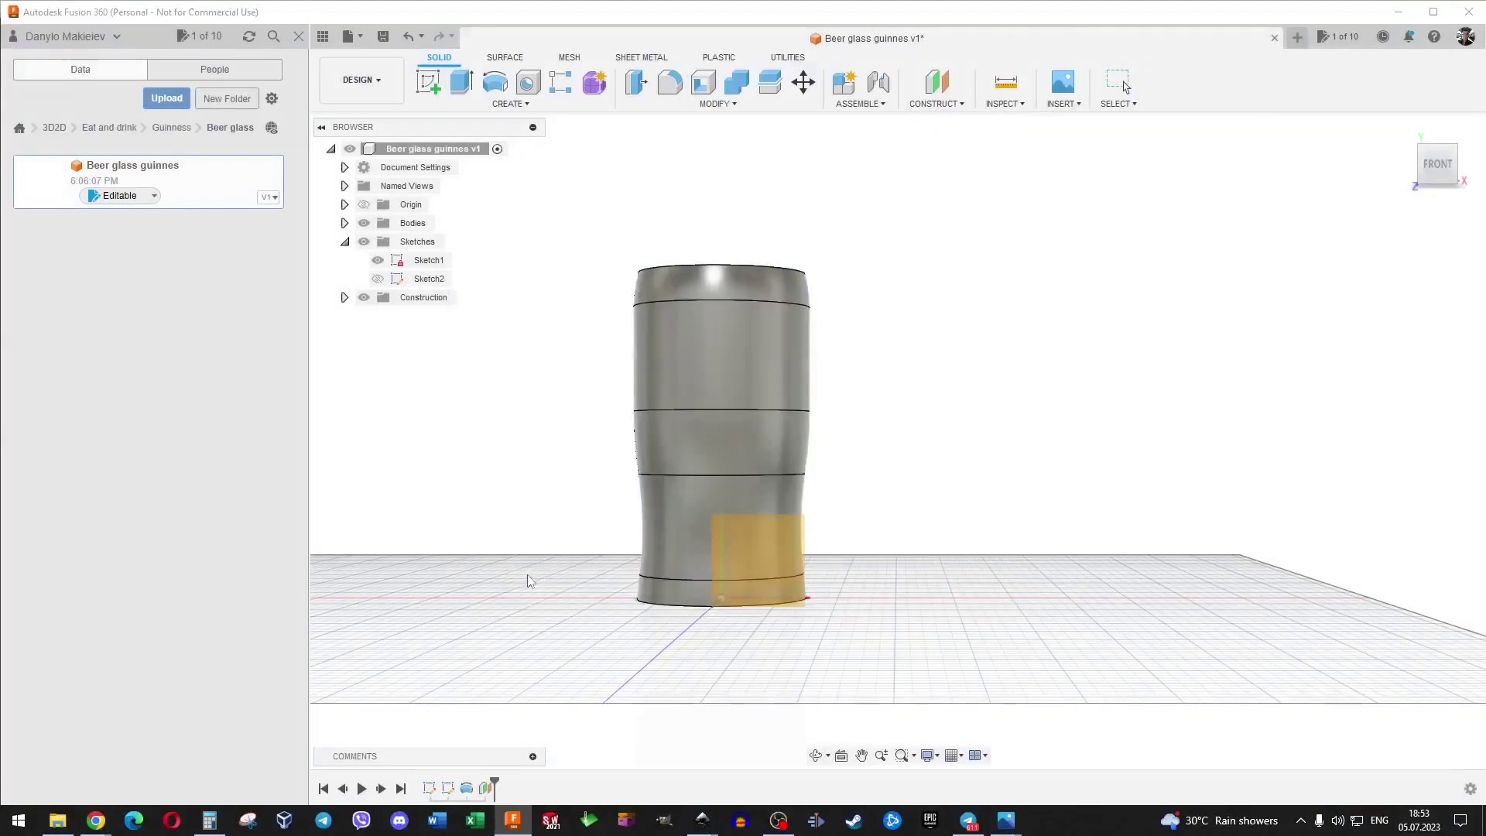
left_click(197, 188)
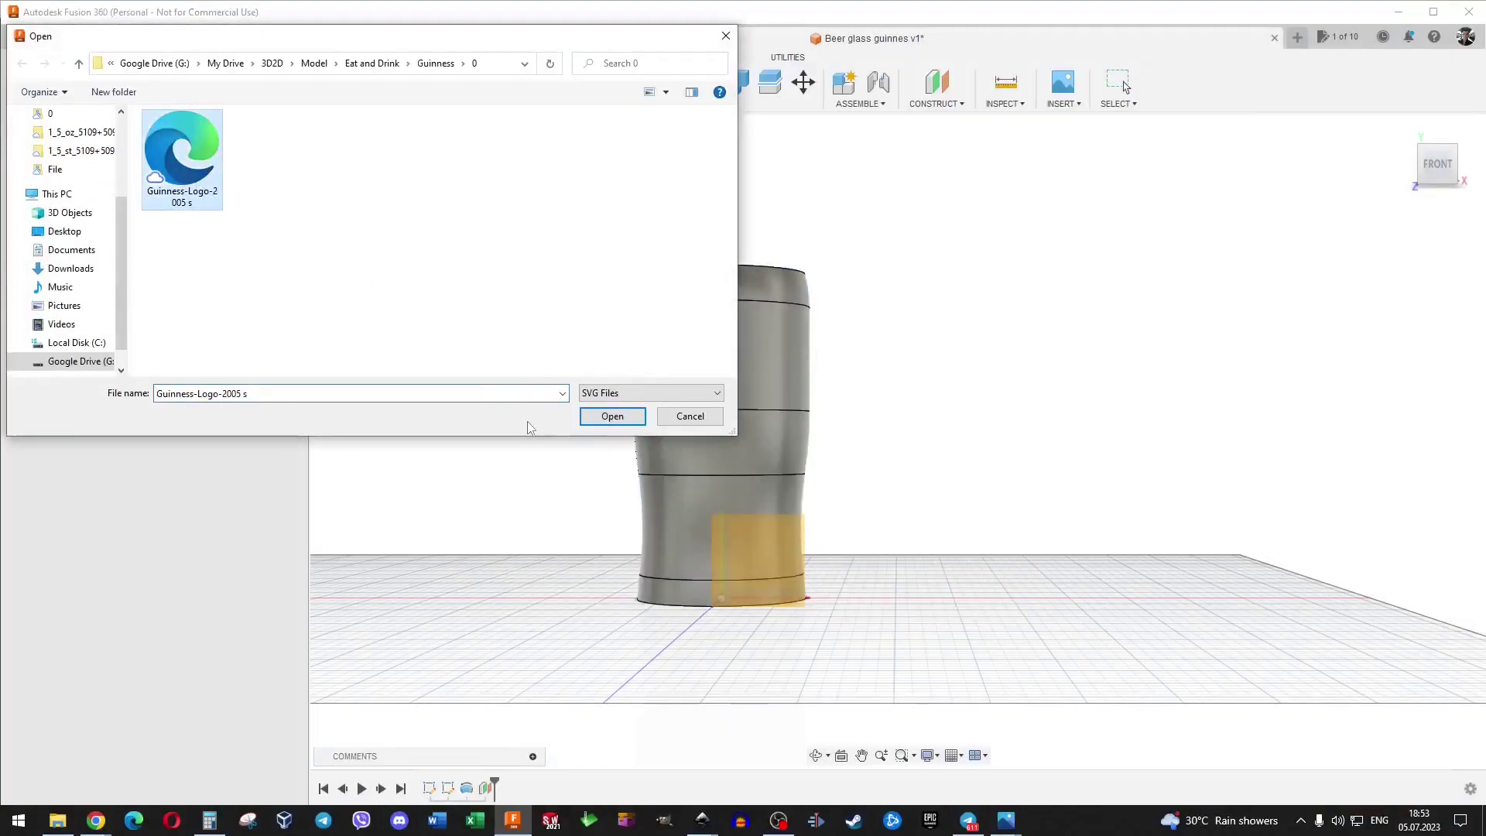
left_click(612, 416)
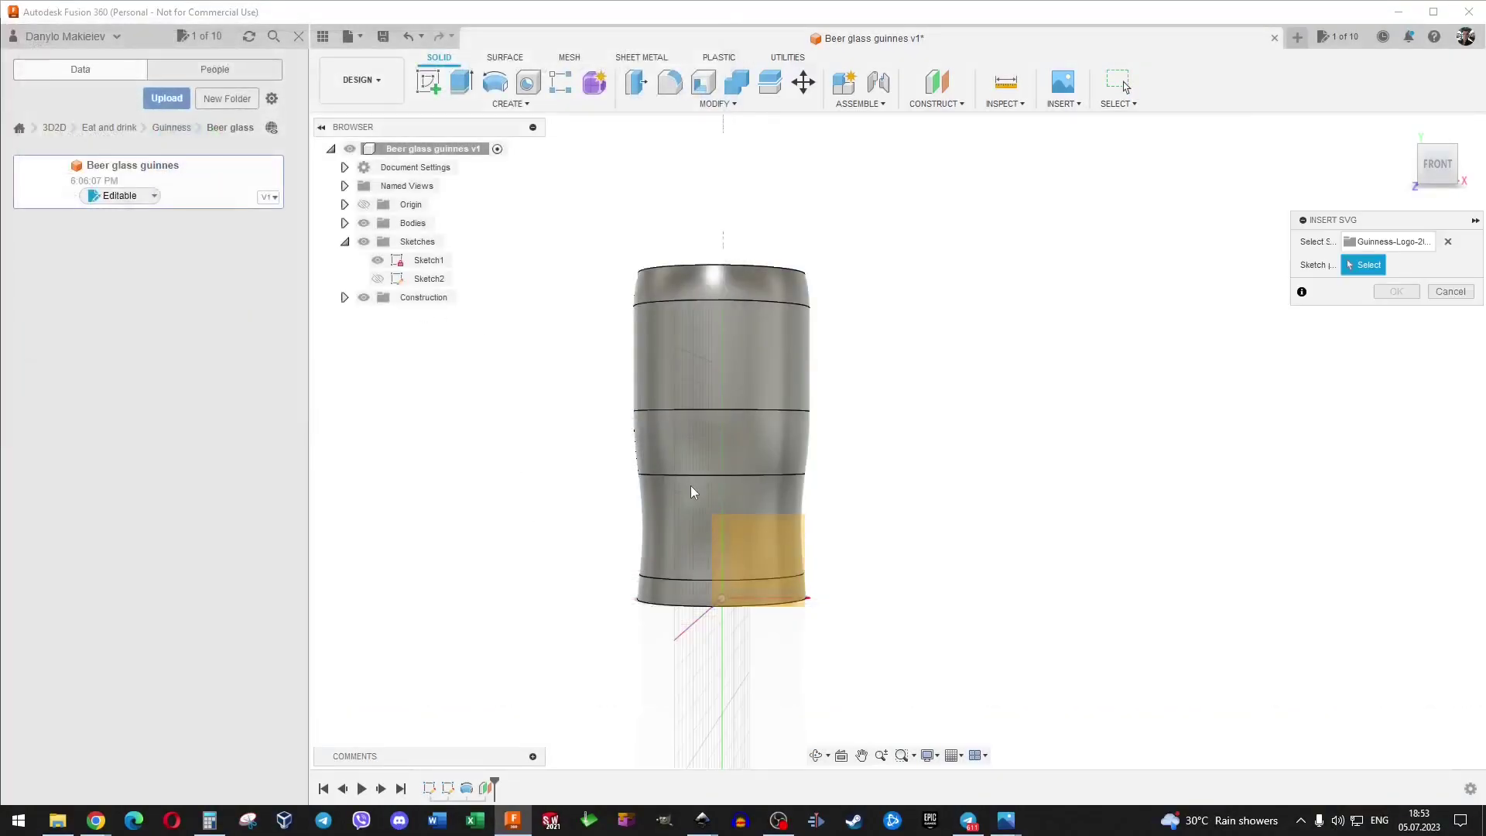
left_click(763, 550)
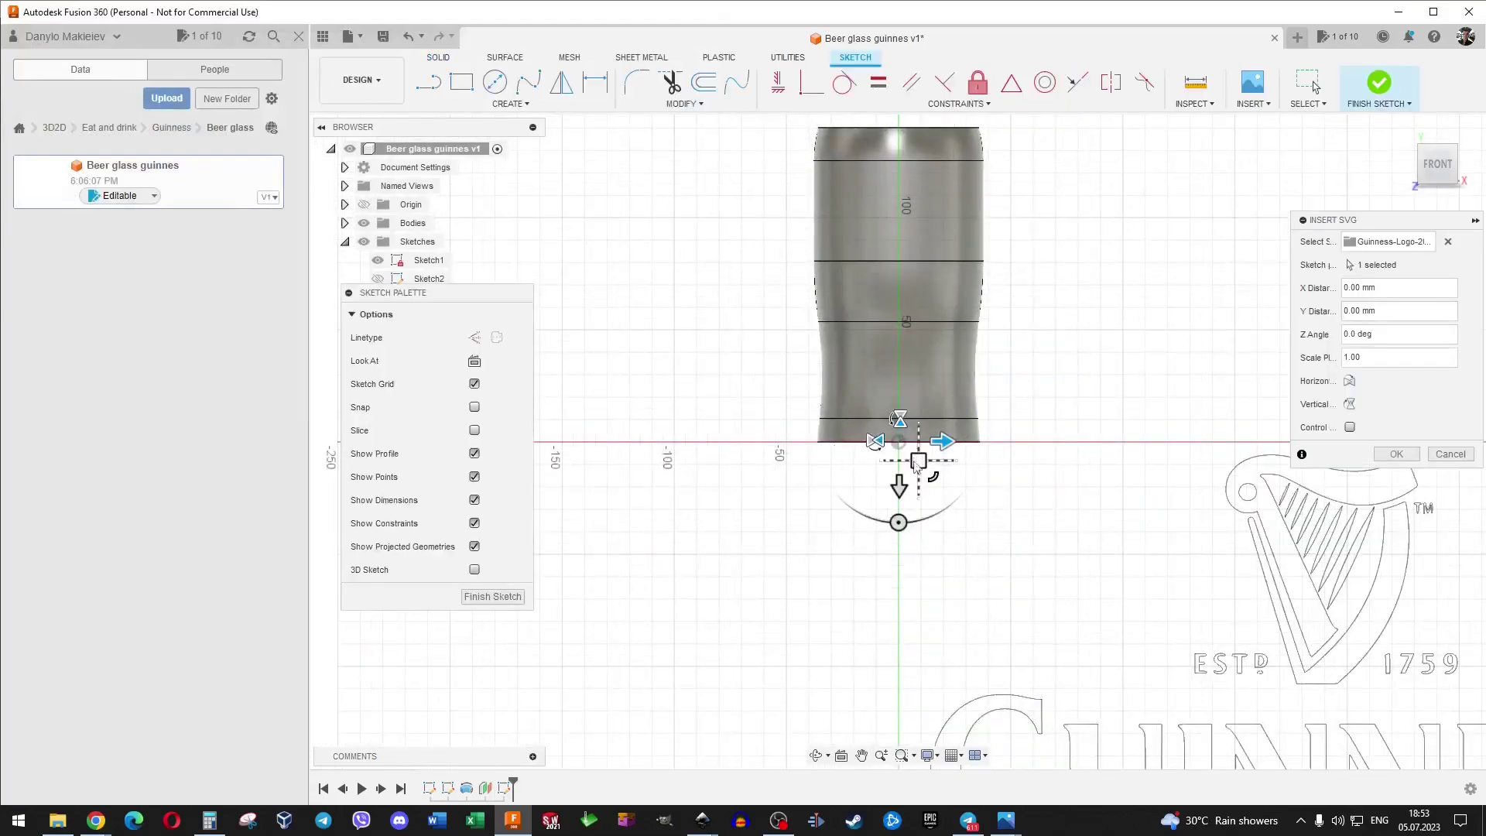
Scale the logo to 0.9 and centre it on the upper part of the glass.
left_click_drag(916, 462, 529, 131)
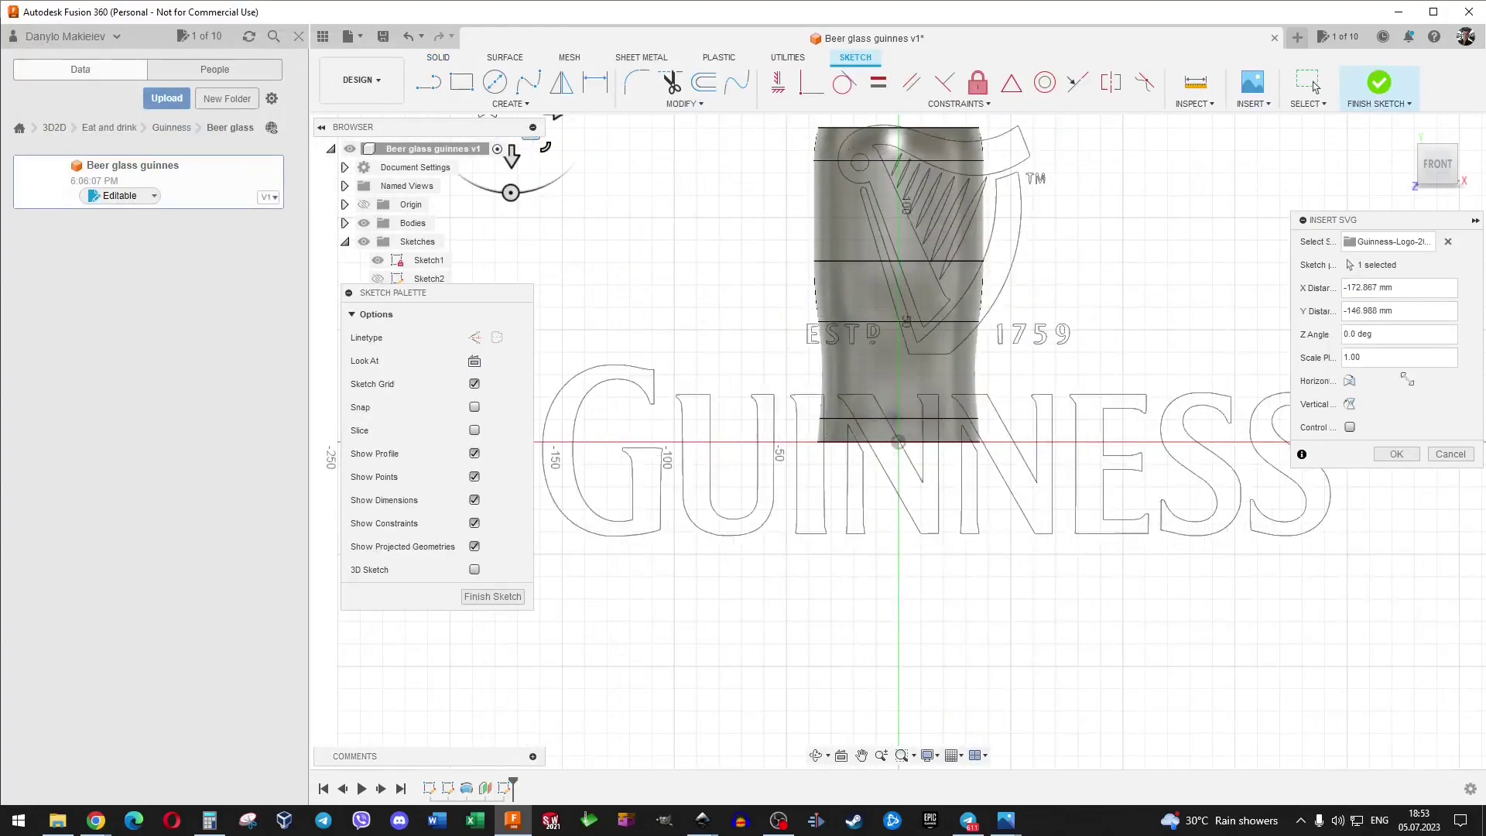
left_click(1392, 359)
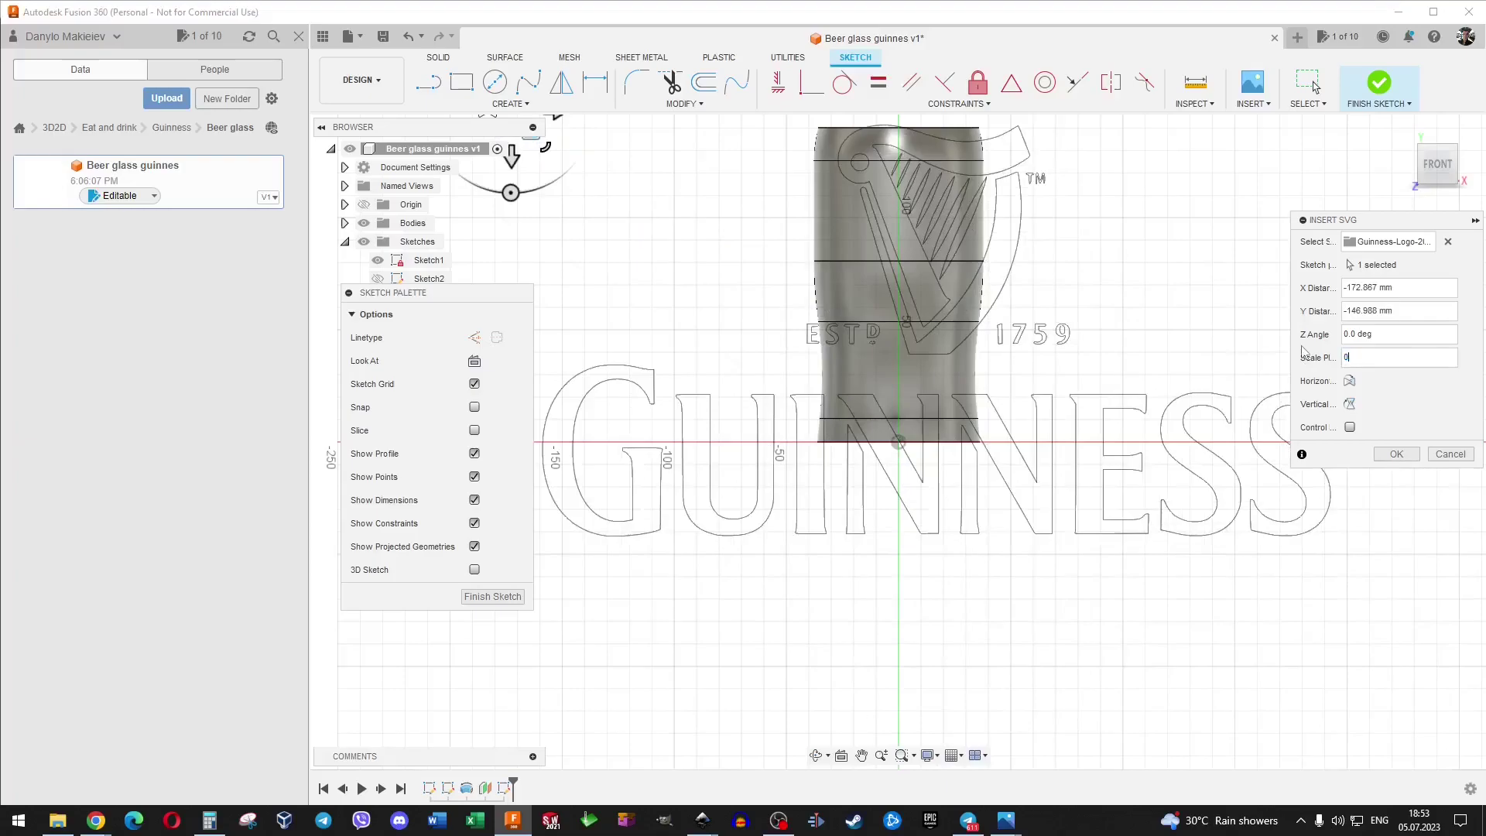
type(".22")
scroll(952, 263, "down", 1)
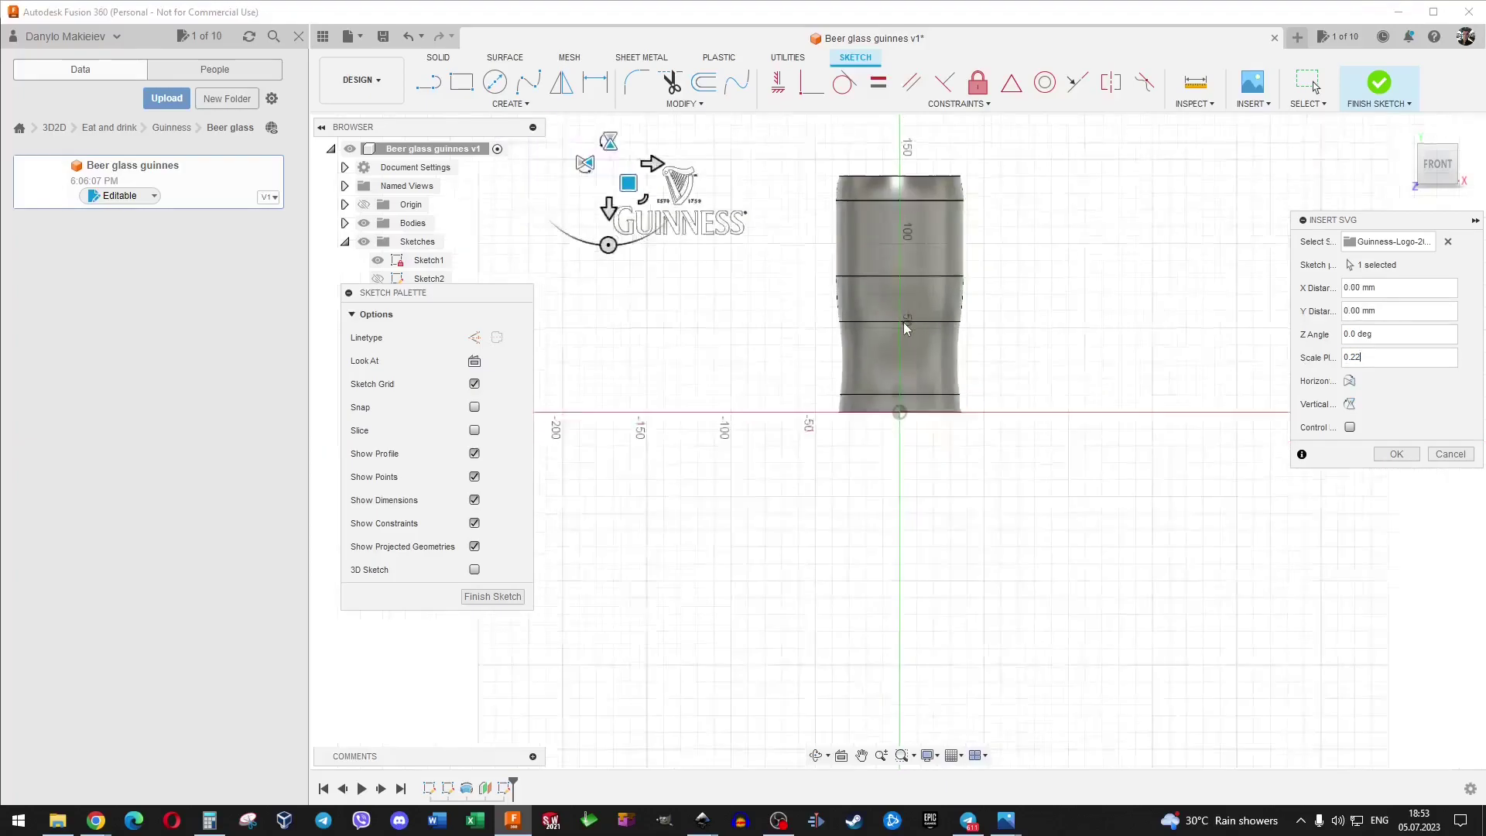
left_click_drag(518, 207, 797, 259)
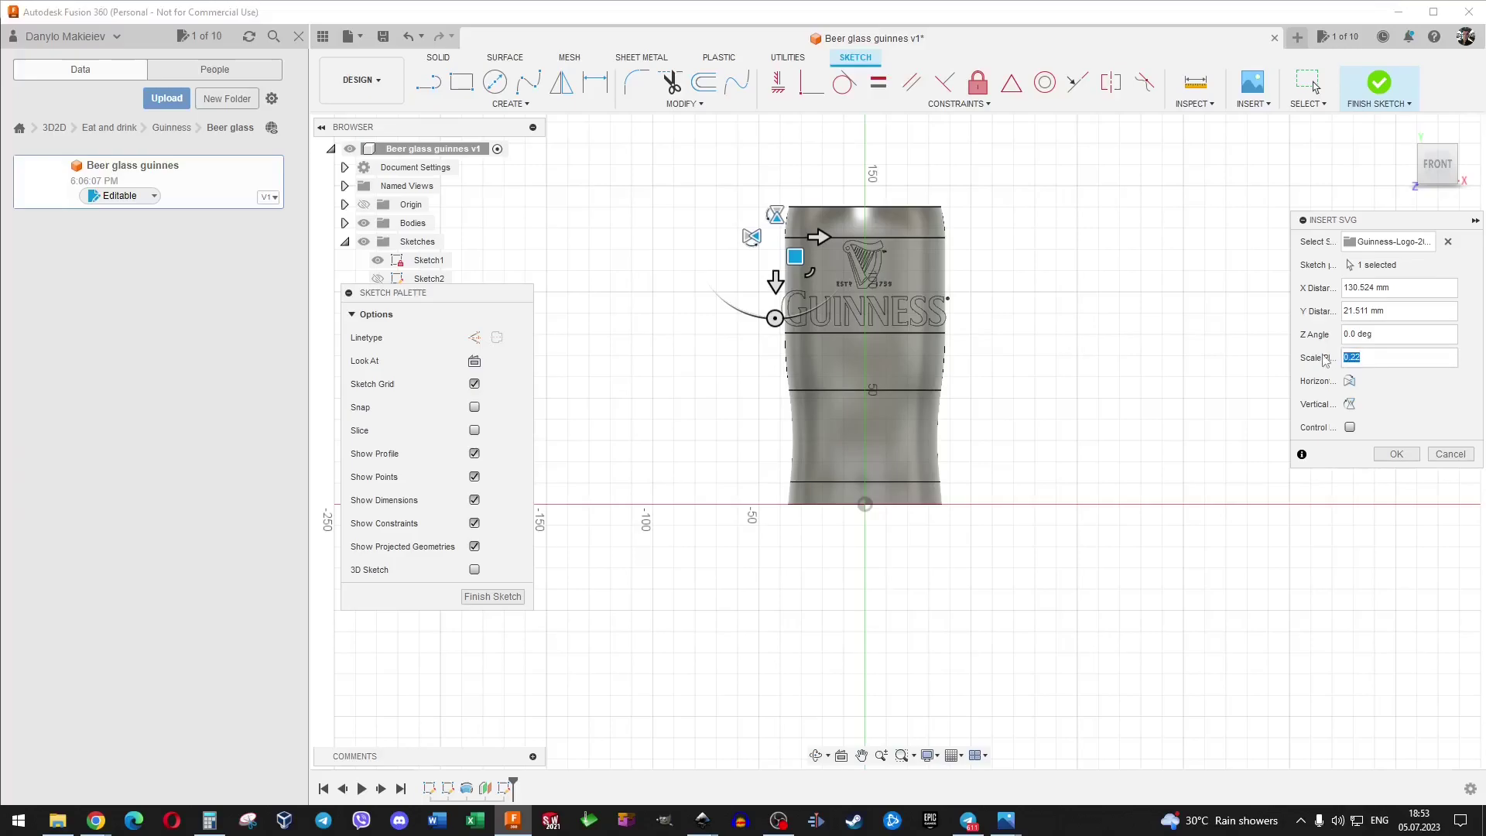
type("0.95")
type("0.9")
key("Return")
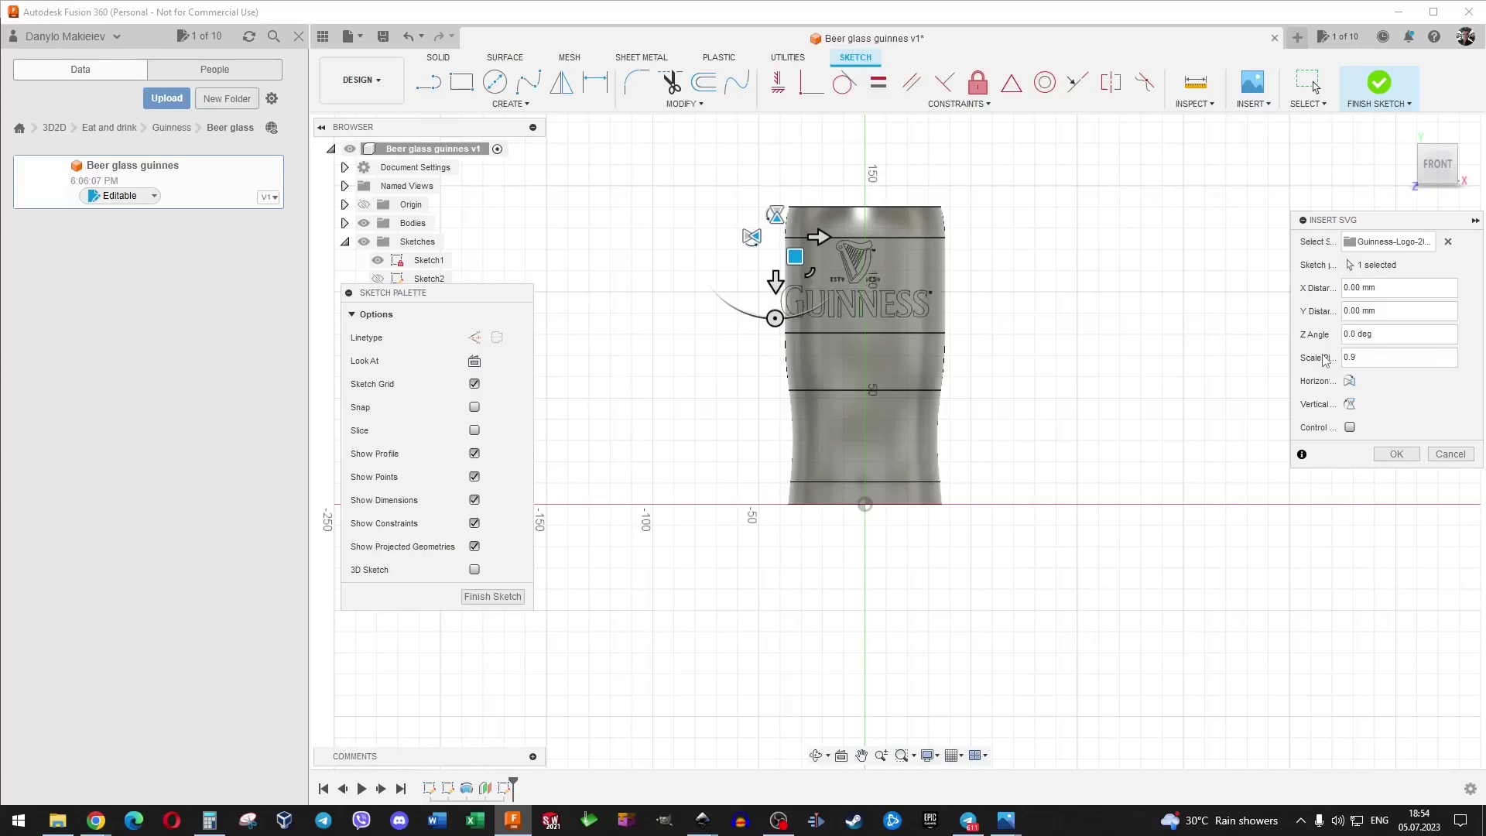
left_click_drag(799, 263, 804, 271)
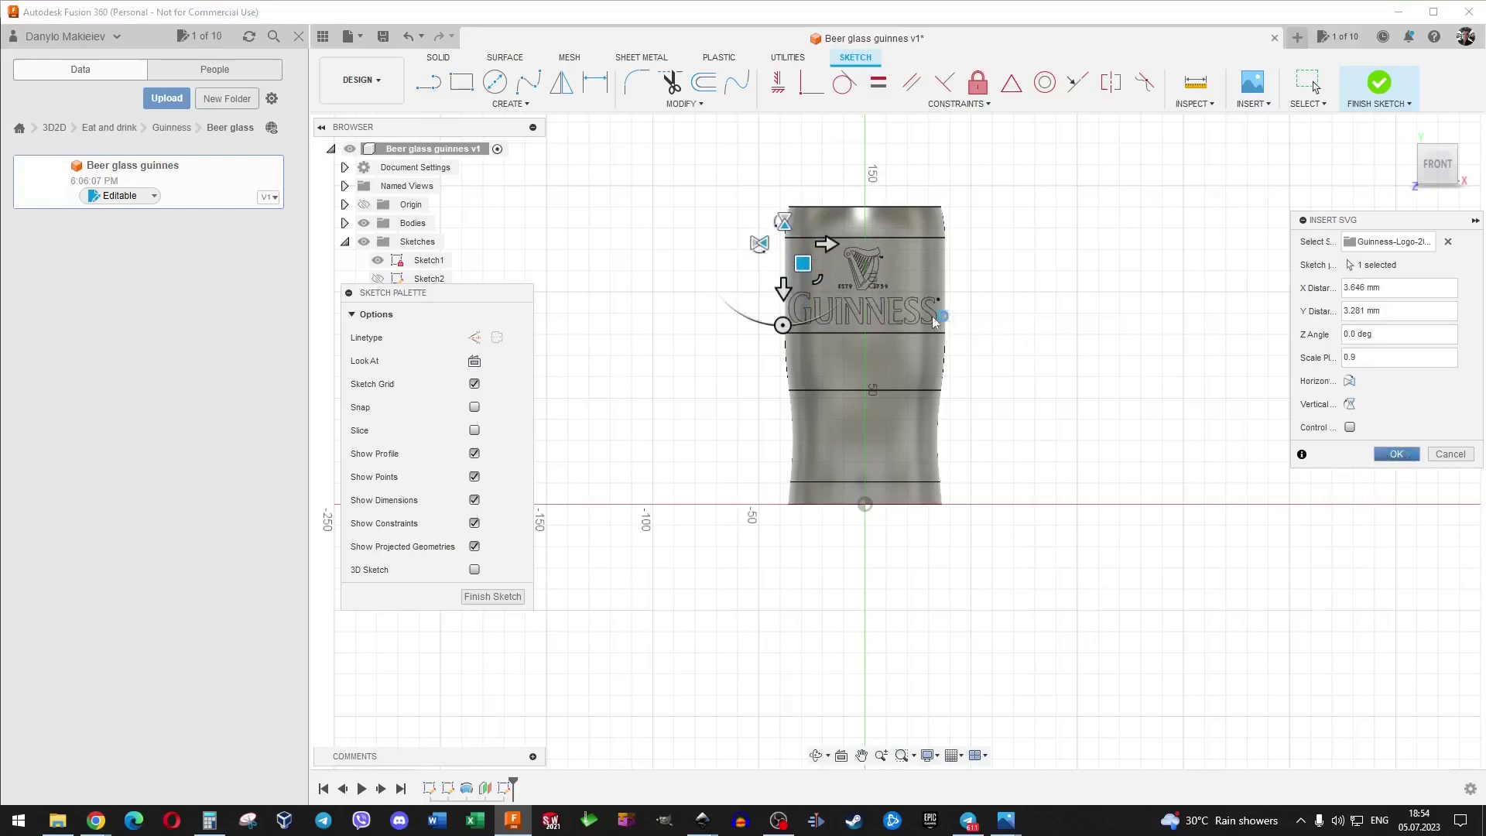
Accept the logo placement and bring up Emboss from the Solid Create menu.
key("Return")
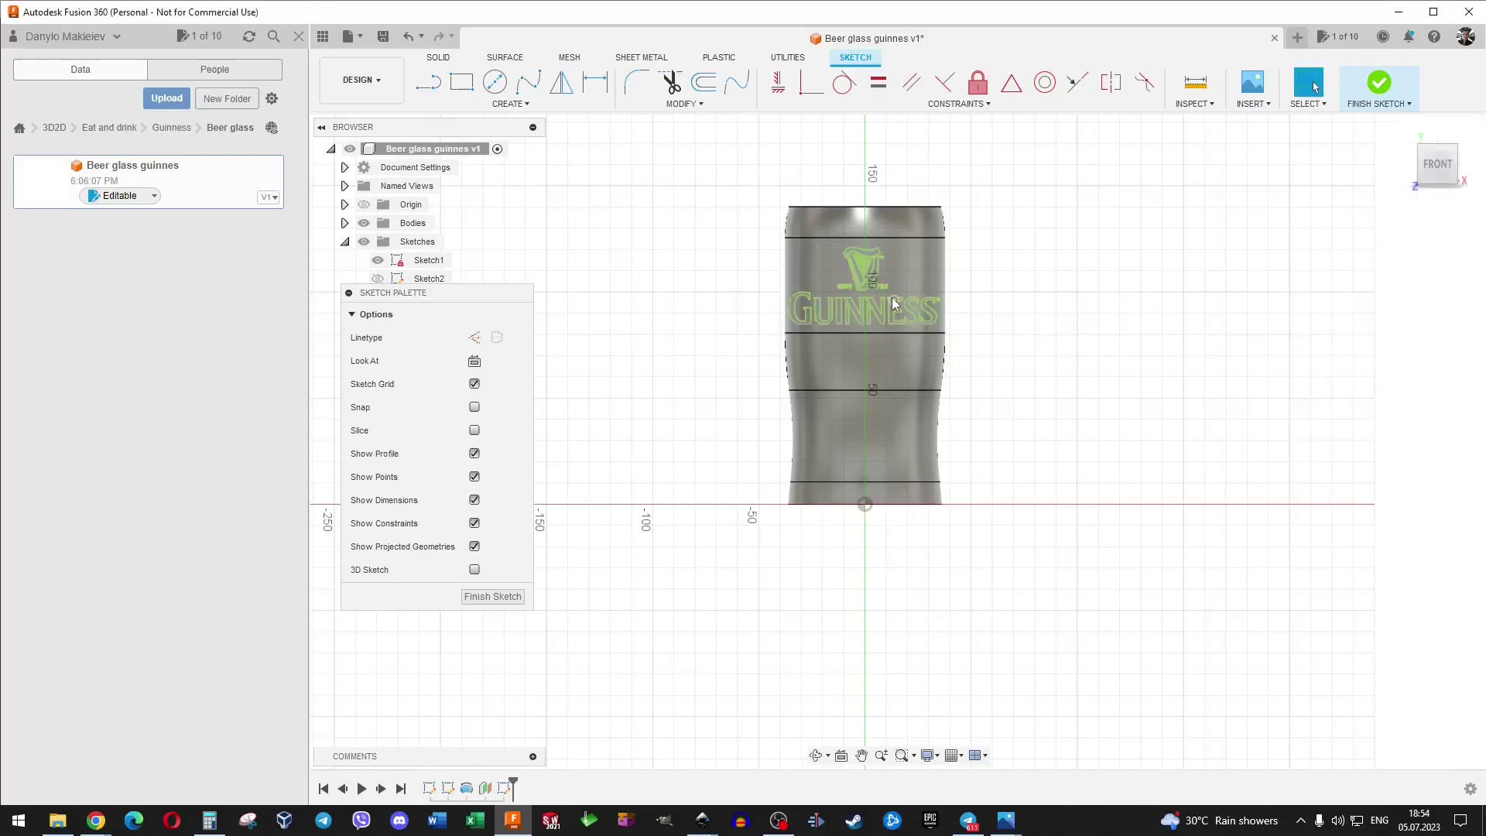
scroll(891, 297, "up", 2)
scroll(891, 297, "up", 3)
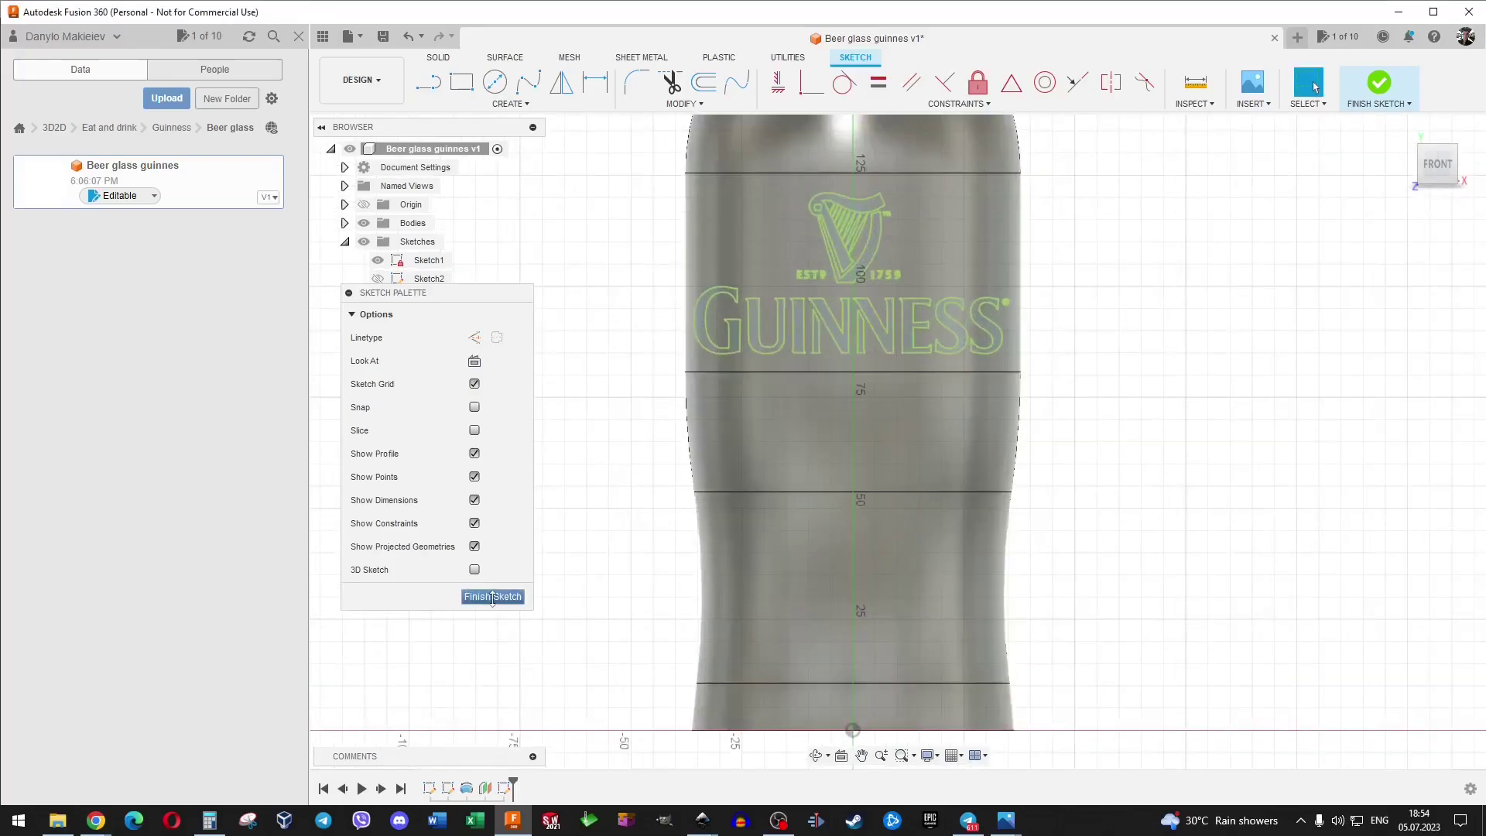
left_click(438, 58)
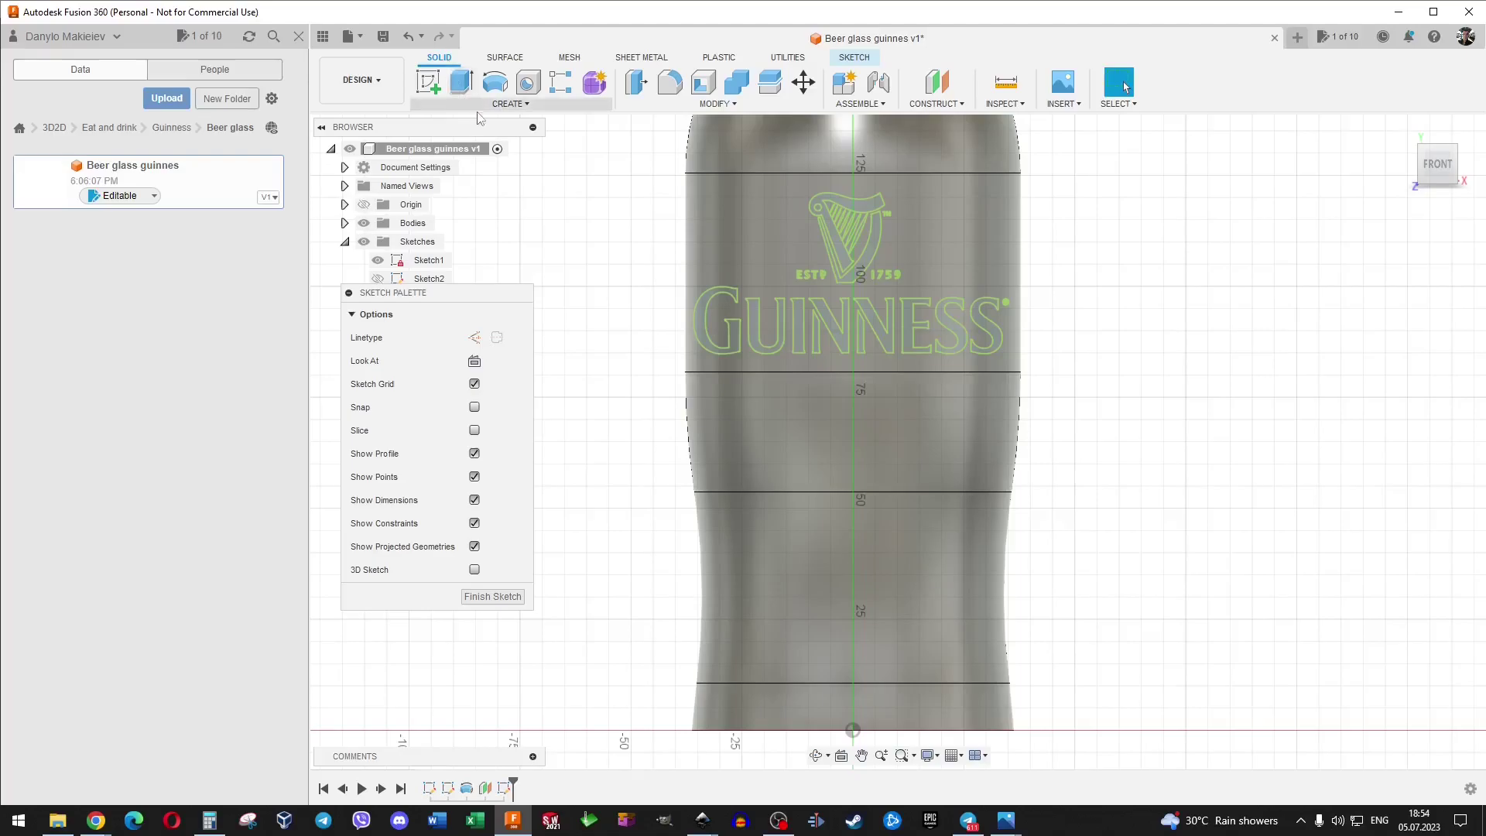
left_click(508, 104)
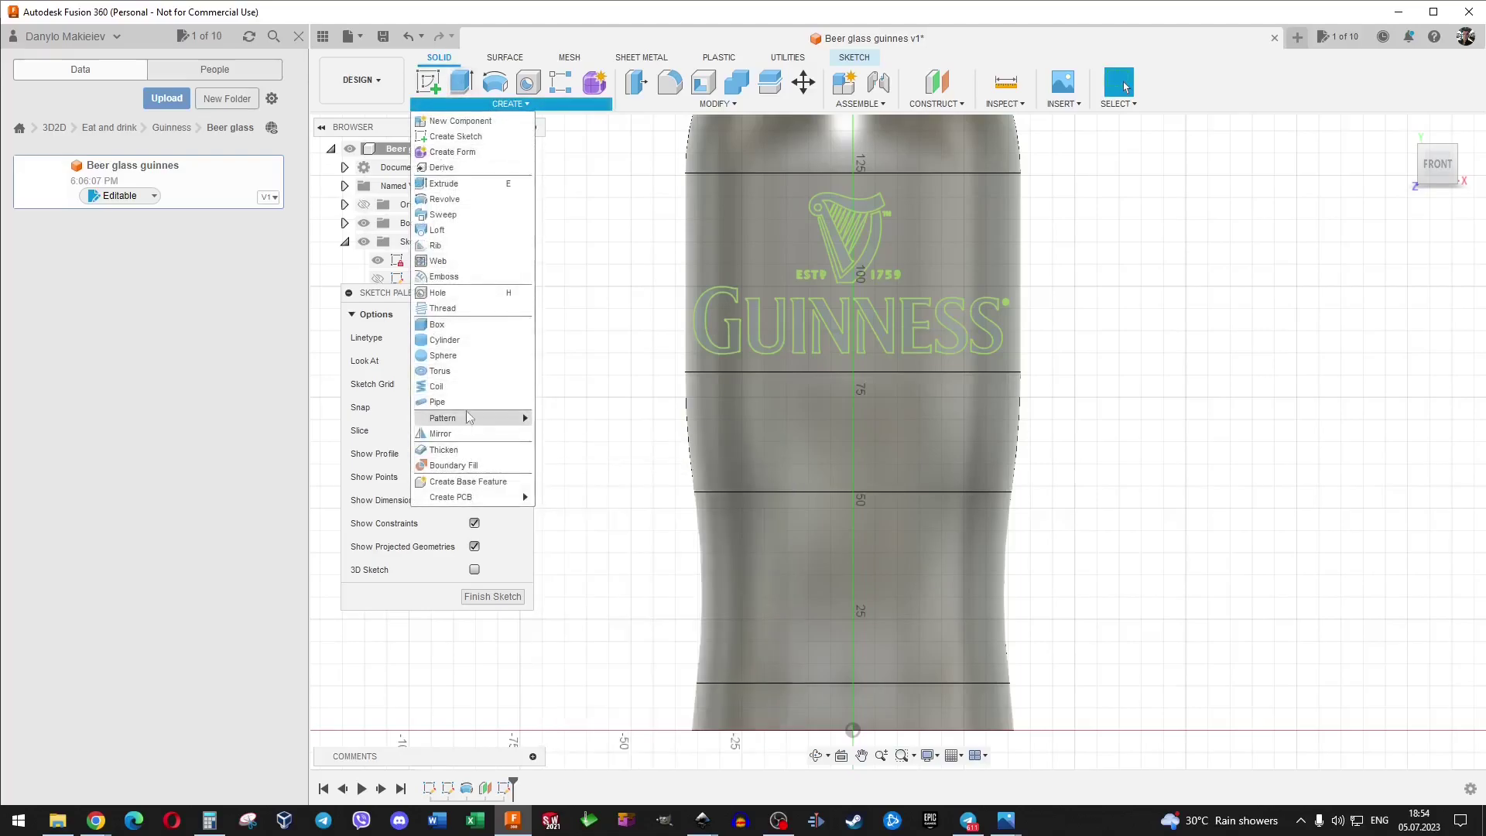
left_click(444, 276)
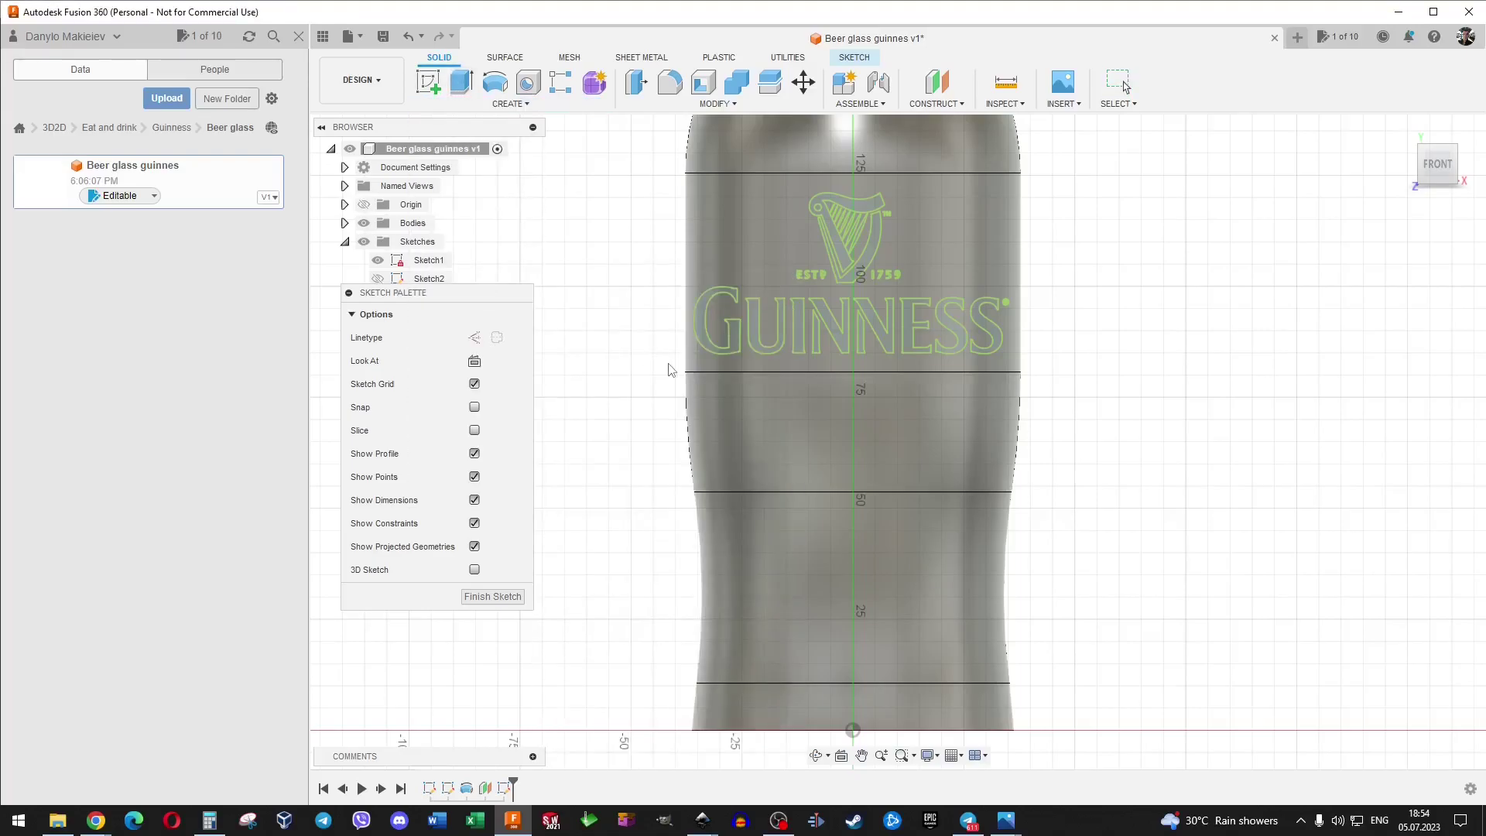
Emboss all logo profiles 0.5 mm deep onto the glass's outer face.
left_click_drag(541, 486, 870, 285)
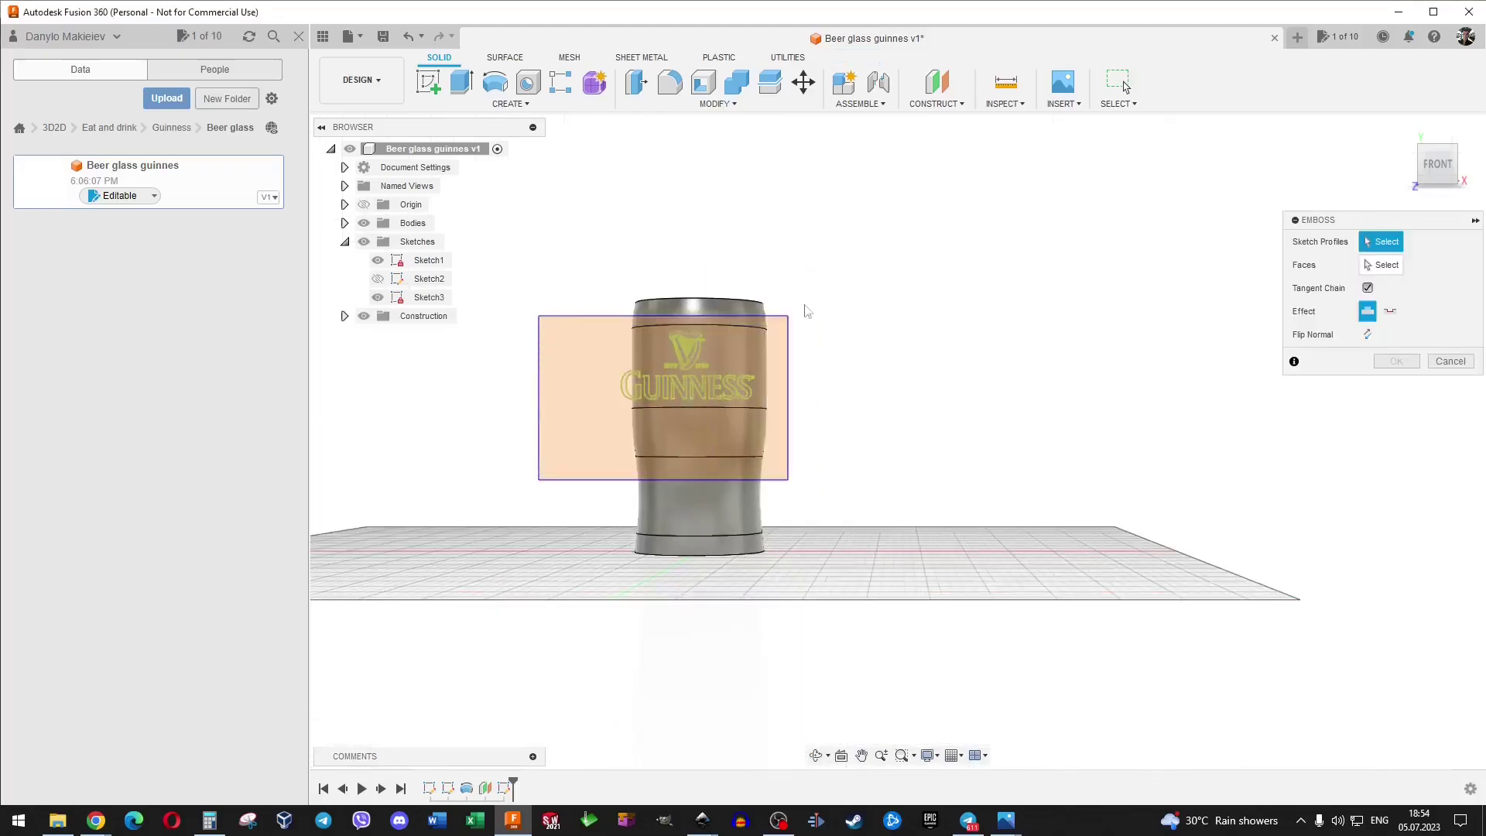
left_click(1382, 264)
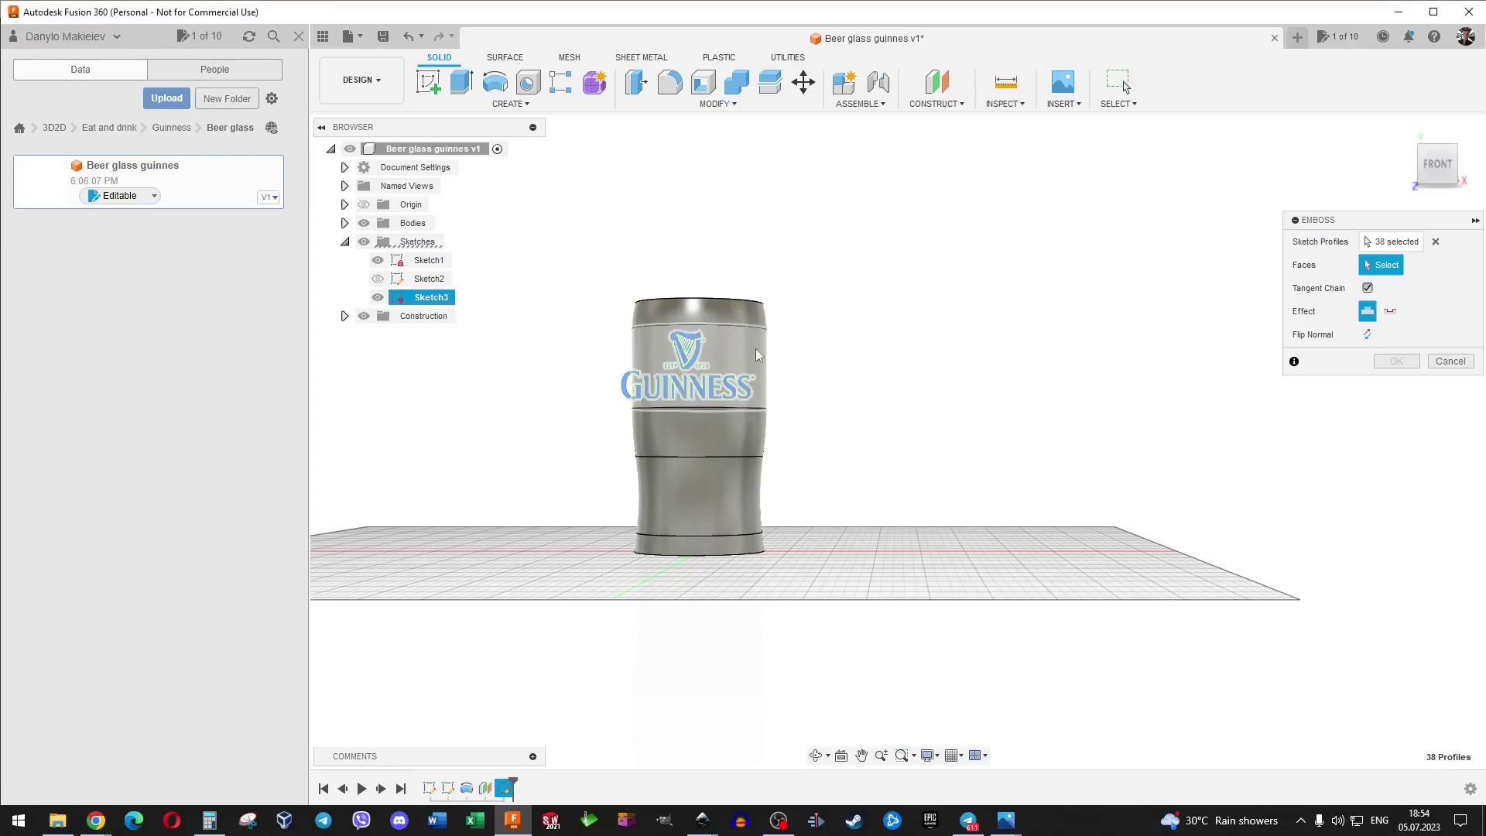
left_click(763, 355)
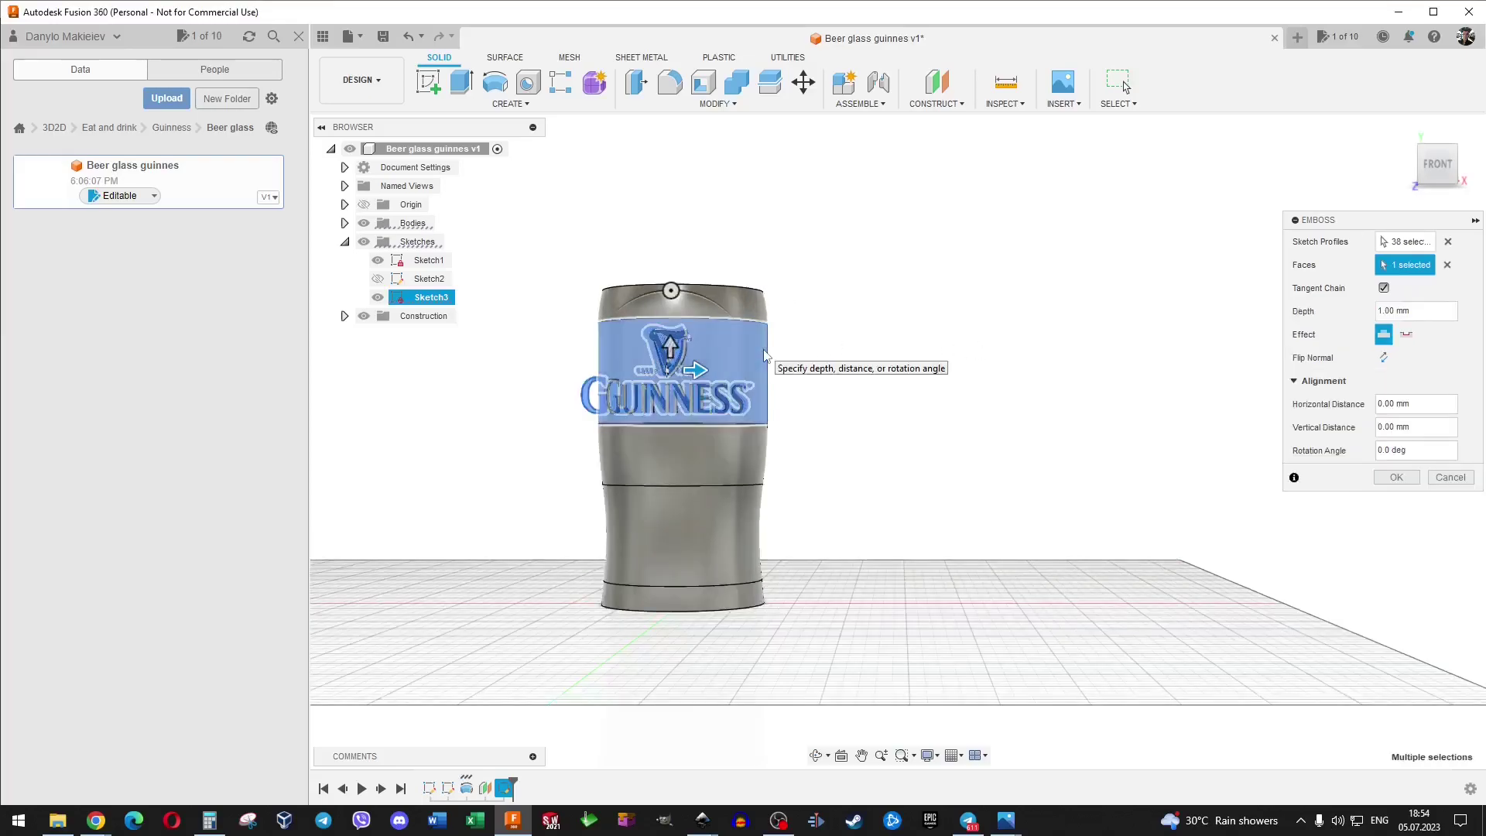
left_click(1415, 308)
type("0.5")
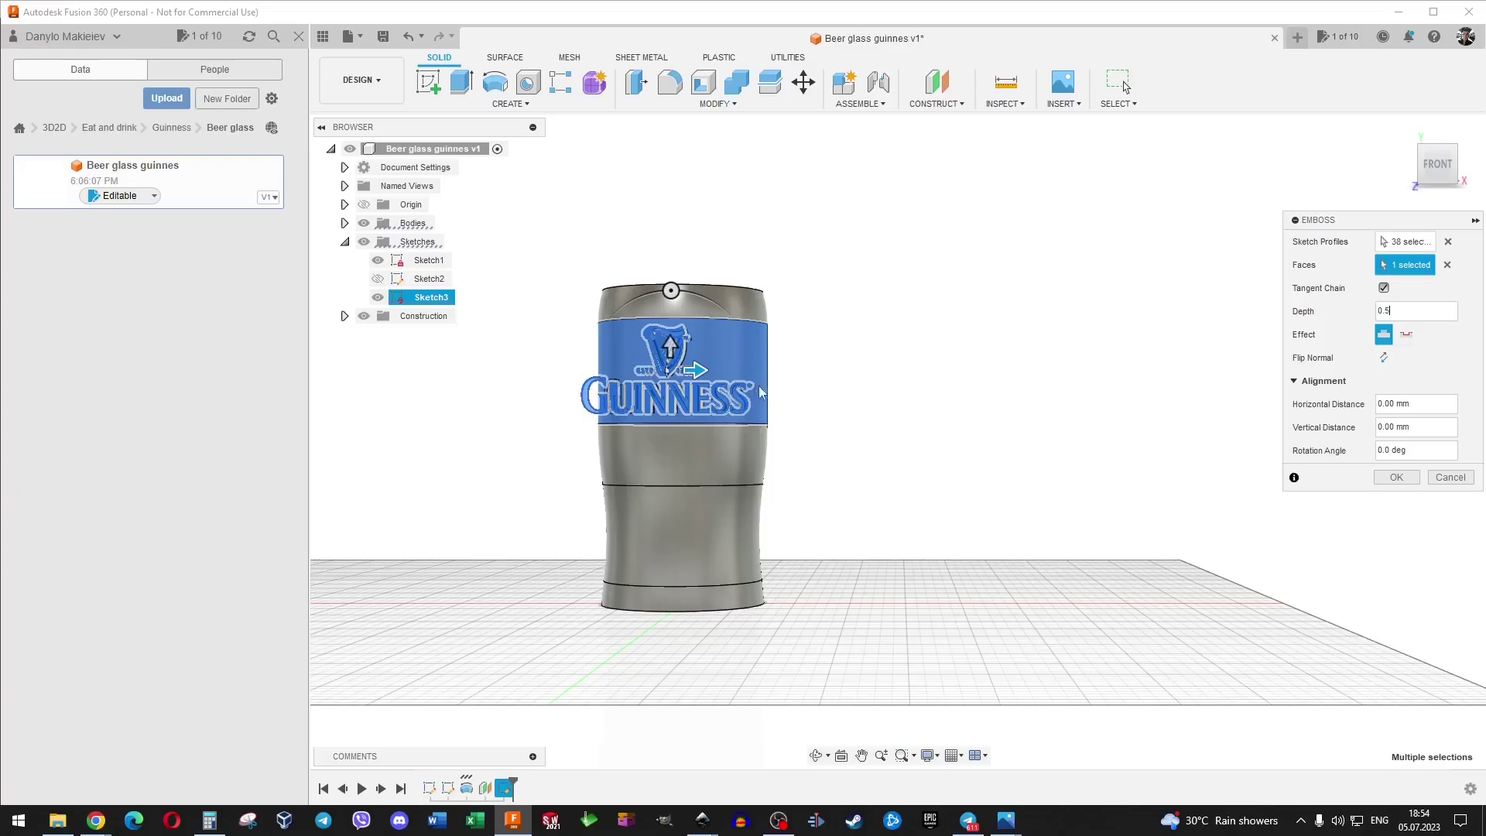
scroll(759, 393, "up", 3)
mouse_move(759, 392)
middle_mouse_down("shift")
mouse_move(690, 305)
mouse_move(712, 278)
middle_mouse_up("shift")
scroll(629, 424, "up", 3)
scroll(583, 387, "up", 2)
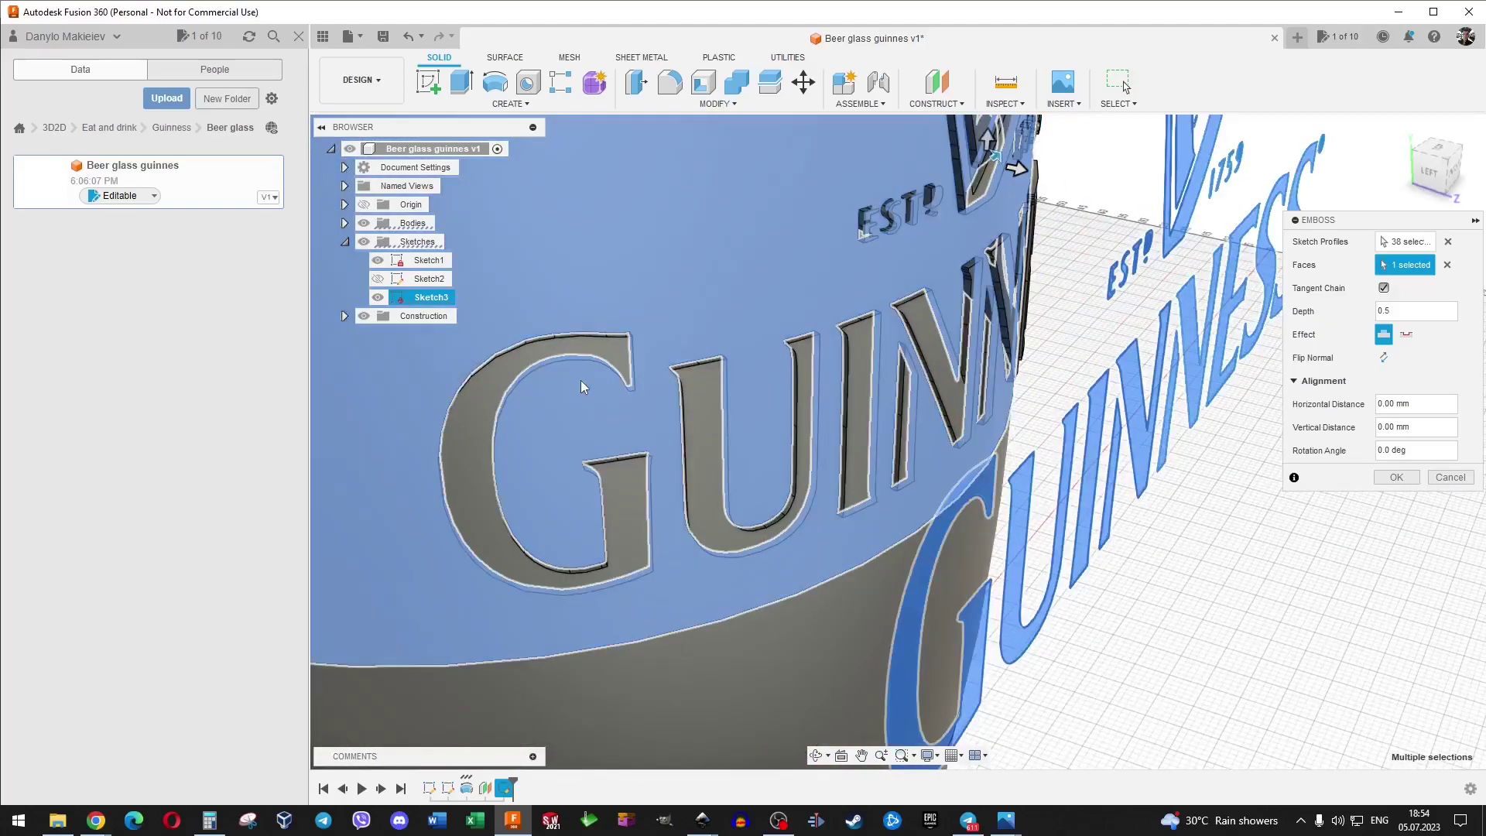
middle_click_drag(574, 404, 721, 401, "shift")
scroll(720, 401, "down", 2)
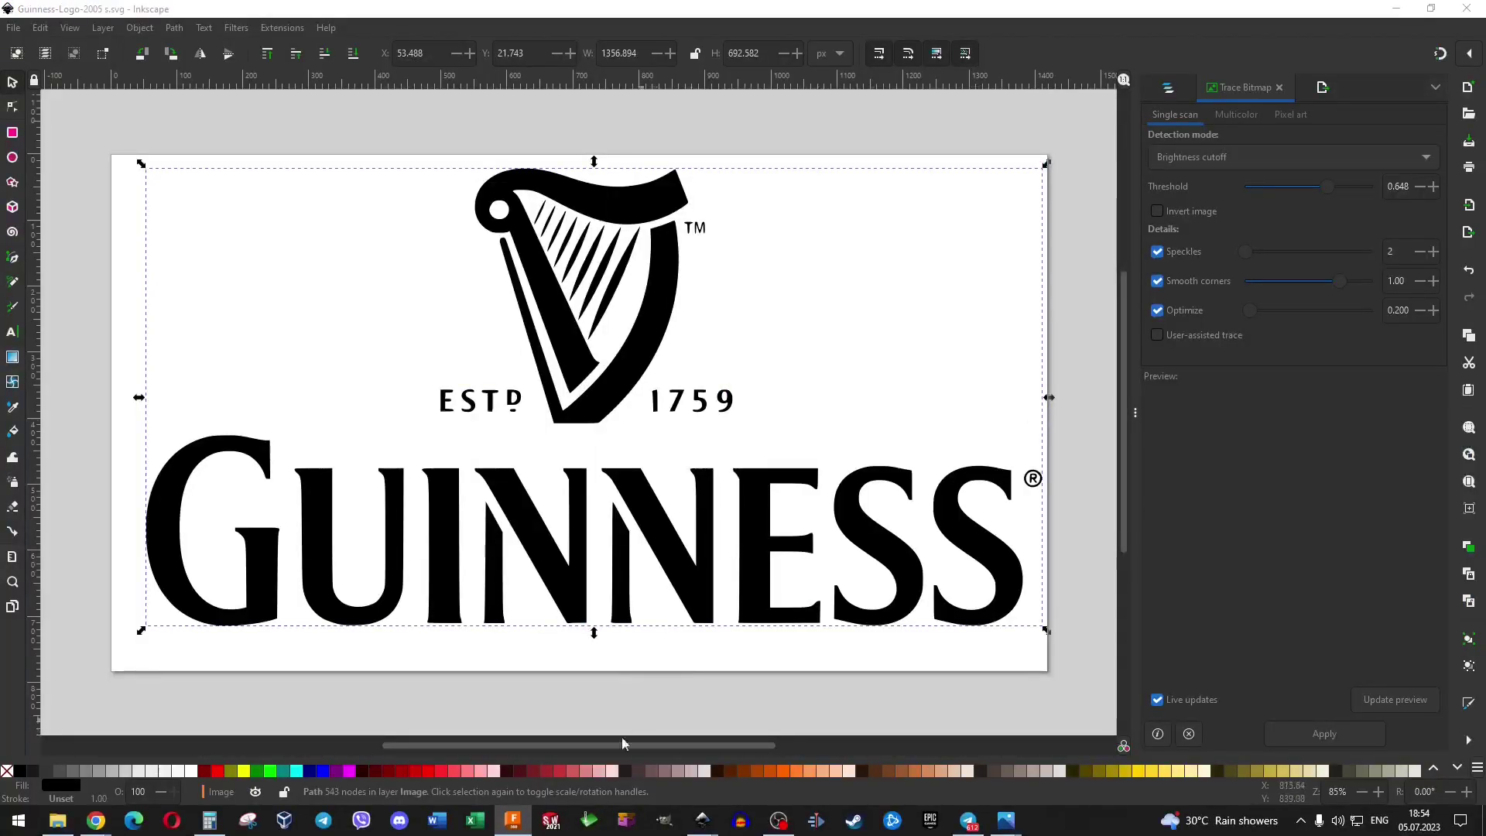
left_click(513, 822)
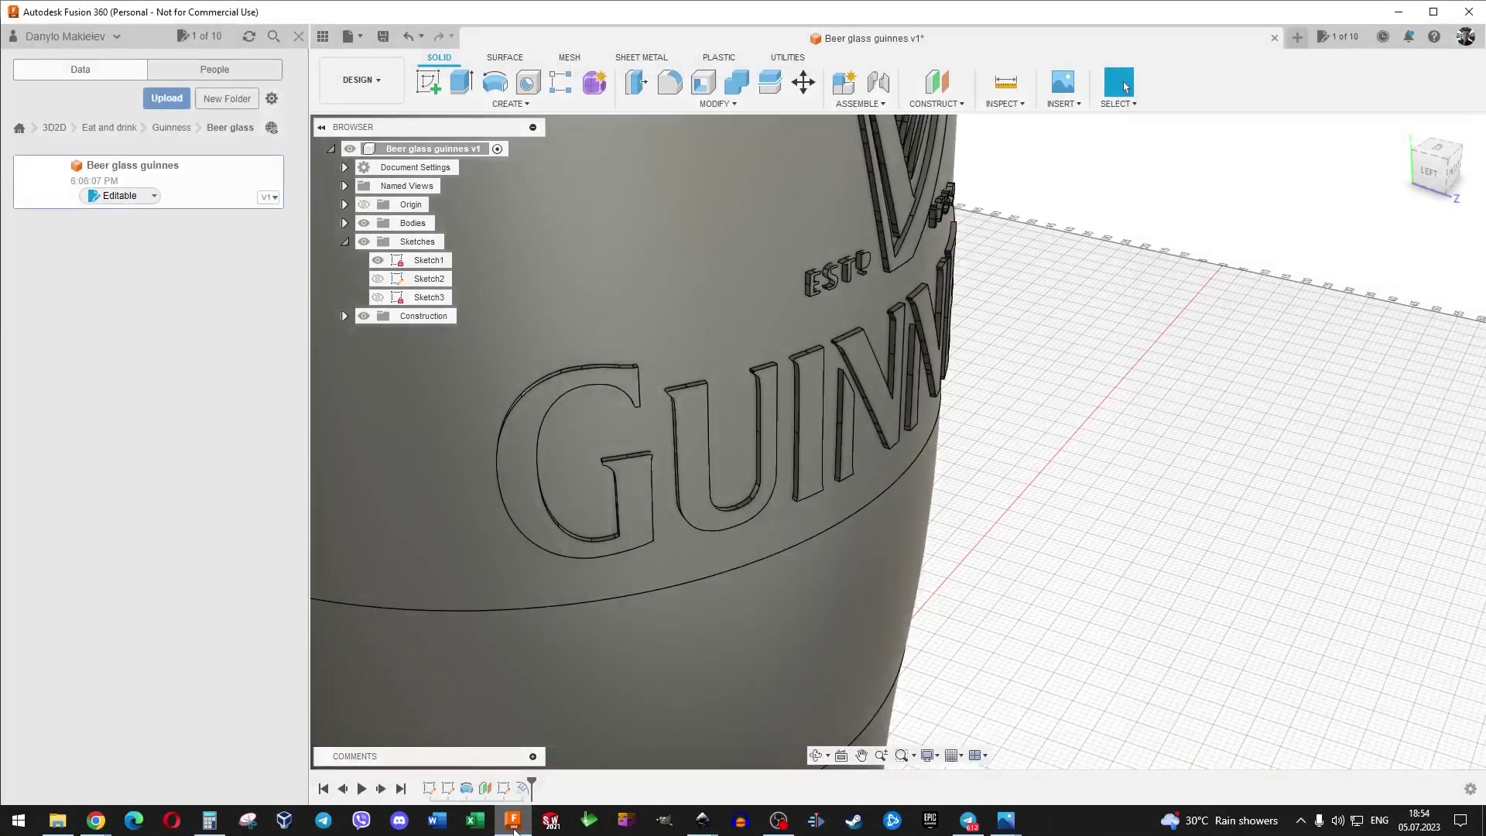
View the whole glass, collapse Sketches and expand Bodies to show Body1.
scroll(857, 523, "down", 5)
scroll(857, 523, "down", 3)
mouse_move(857, 523)
middle_mouse_down("shift")
mouse_move(868, 484)
mouse_move(863, 564)
mouse_move(868, 490)
mouse_move(849, 449)
middle_mouse_up("shift")
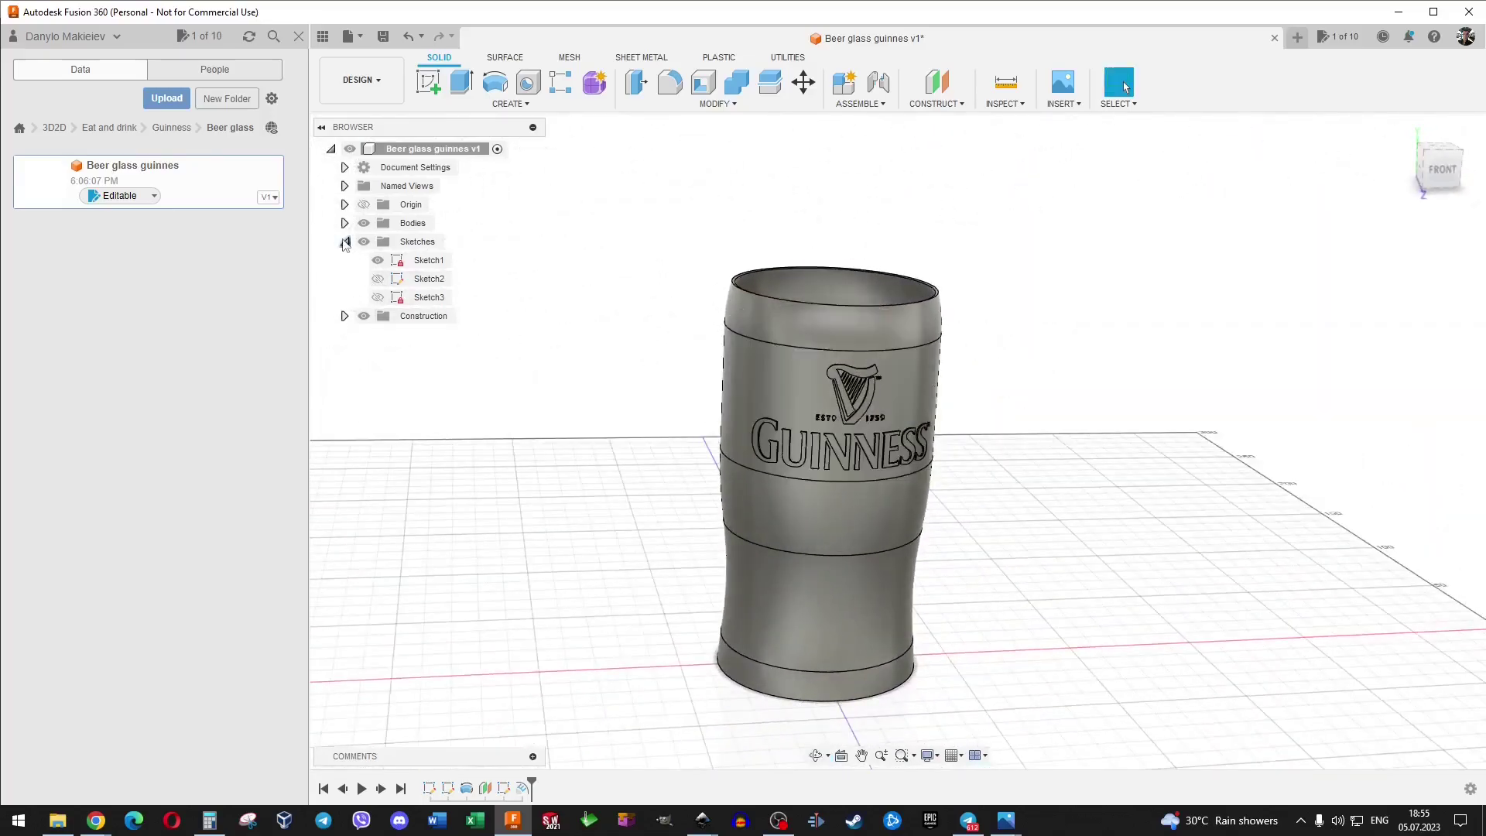
left_click(345, 243)
left_click(345, 224)
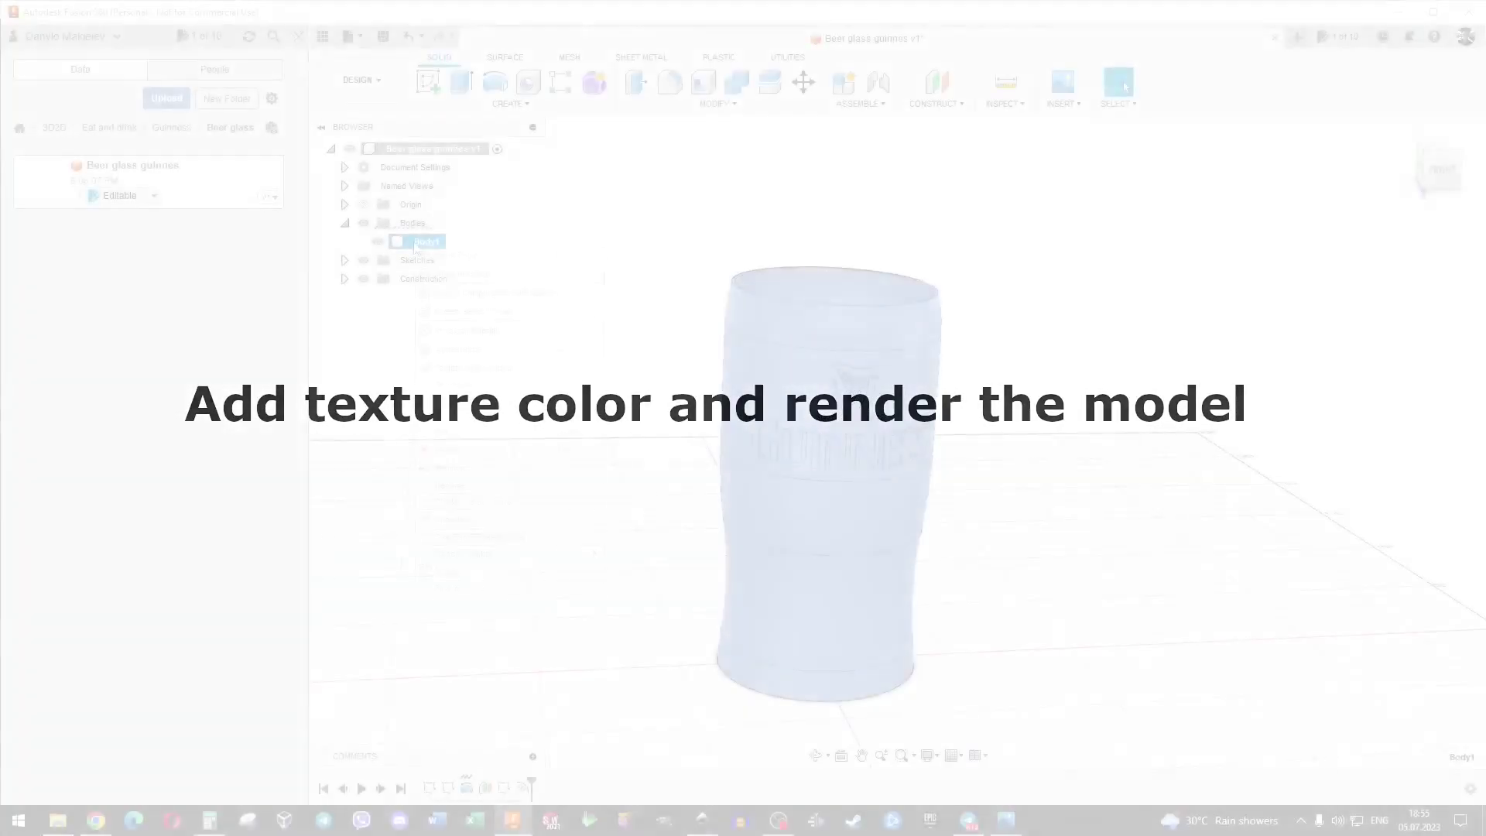
Apply the Glass (Clear) library appearance to the whole glass body.
left_click(461, 350)
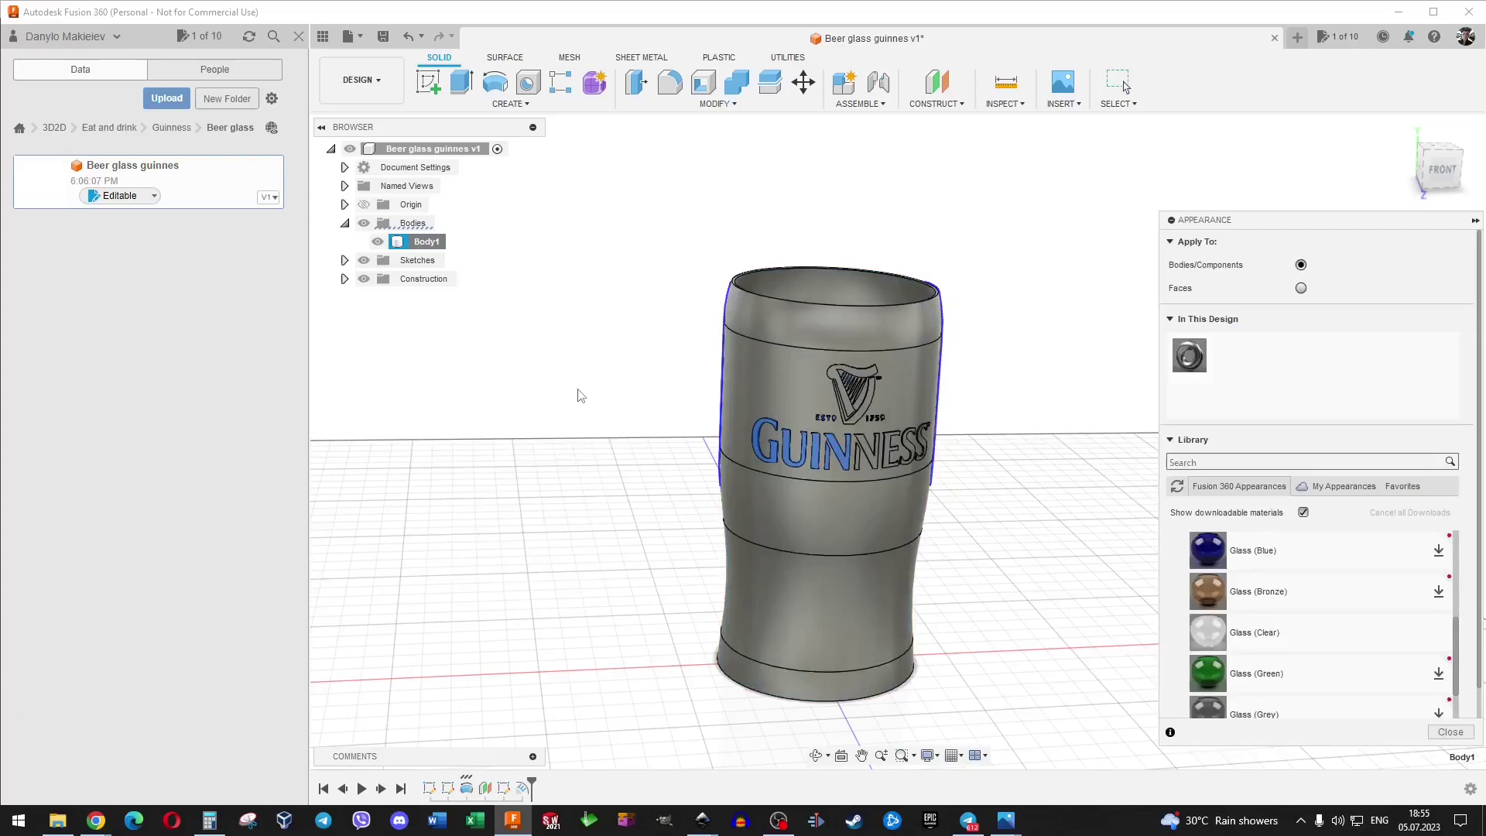
scroll(1370, 616, "up", 3)
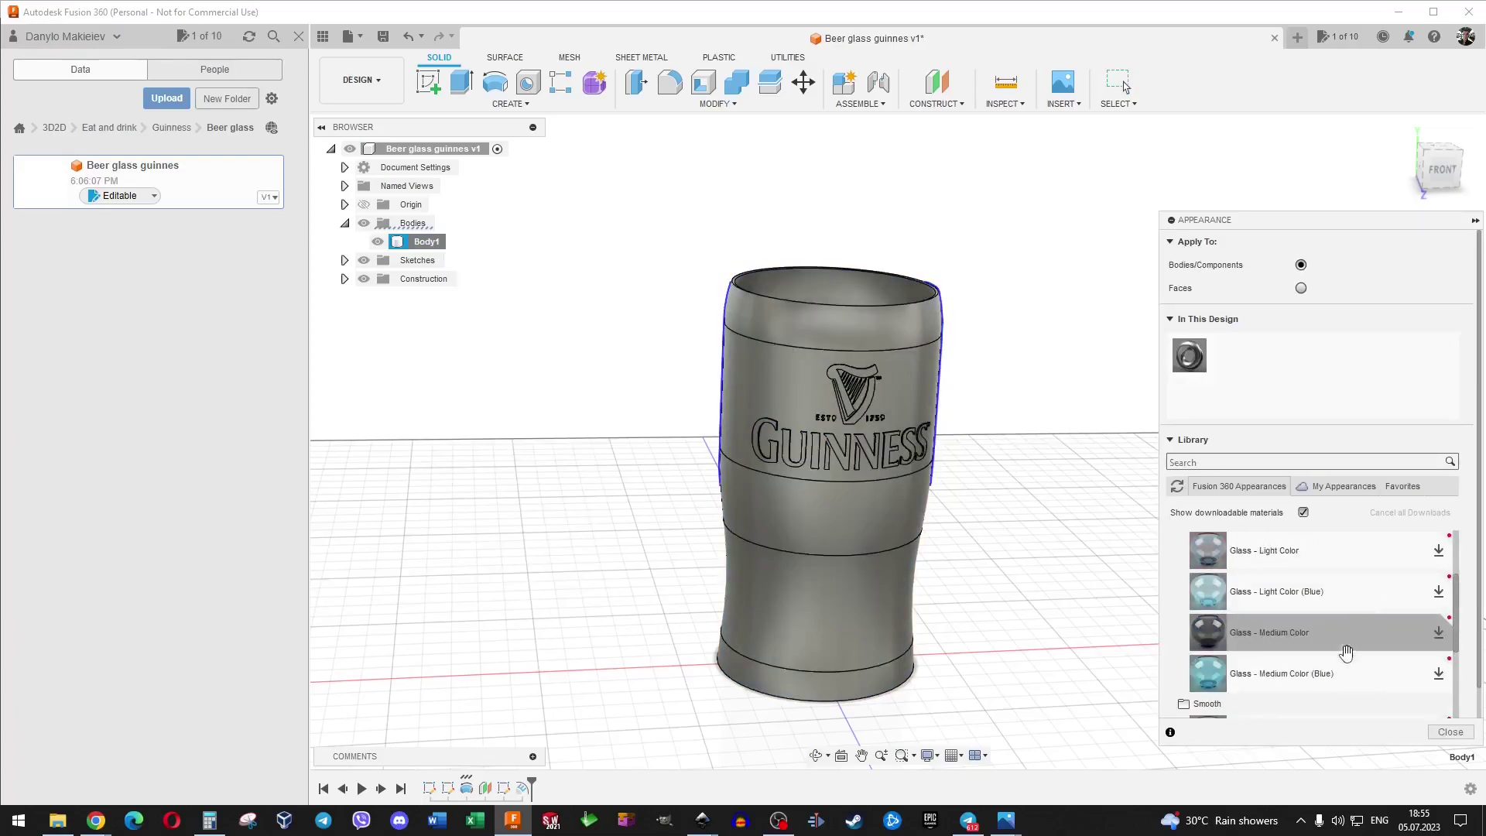
scroll(1350, 600, "down", 2)
scroll(1351, 599, "up", 4)
scroll(1347, 610, "down", 2)
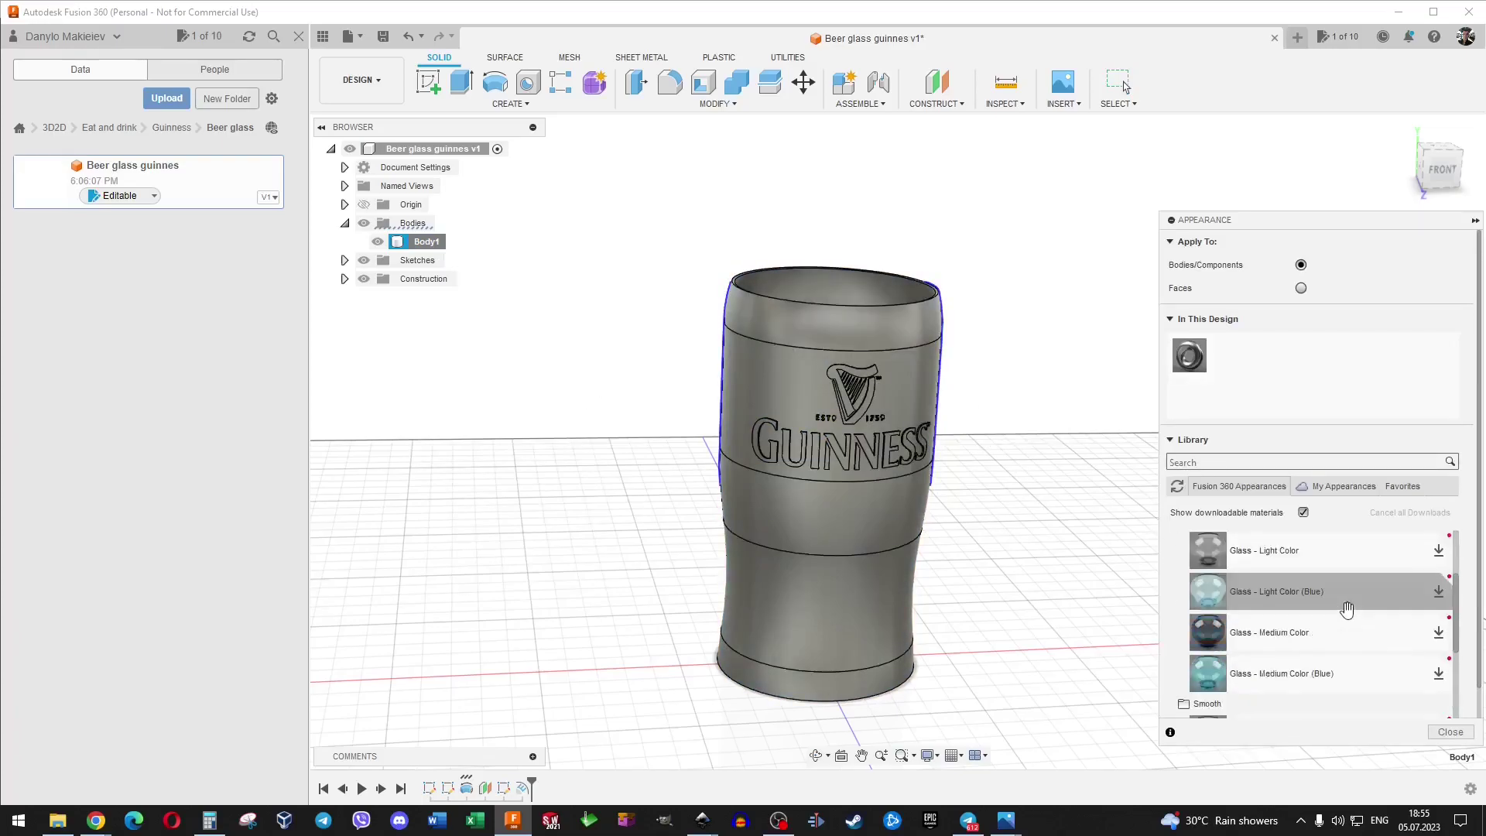
scroll(1346, 610, "down", 3)
scroll(1345, 610, "down", 2)
scroll(1325, 609, "down", 1)
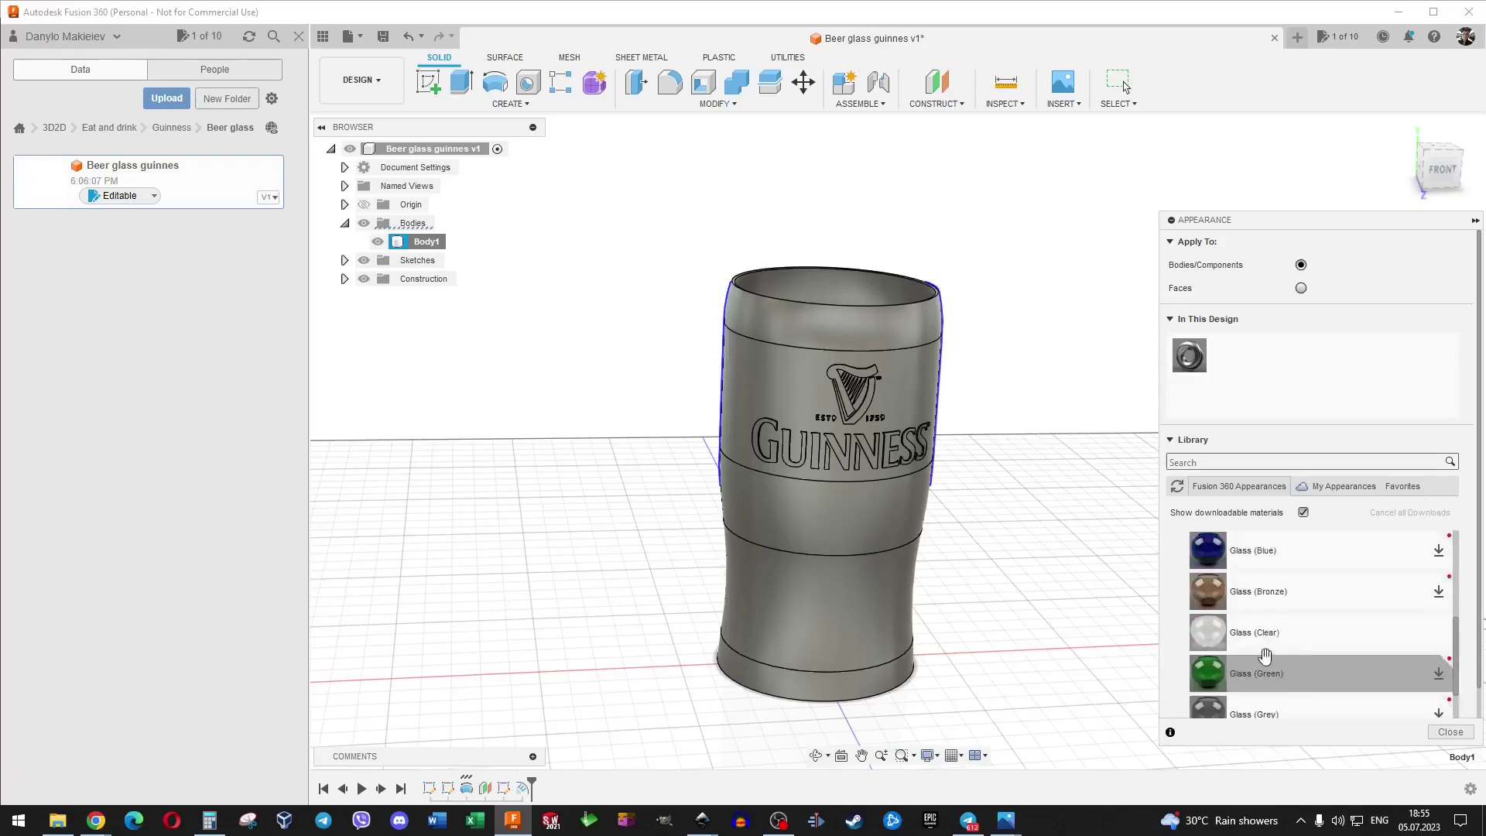
mouse_move(1306, 636)
left_mouse_down()
mouse_move(1073, 428)
mouse_move(422, 241)
left_mouse_up()
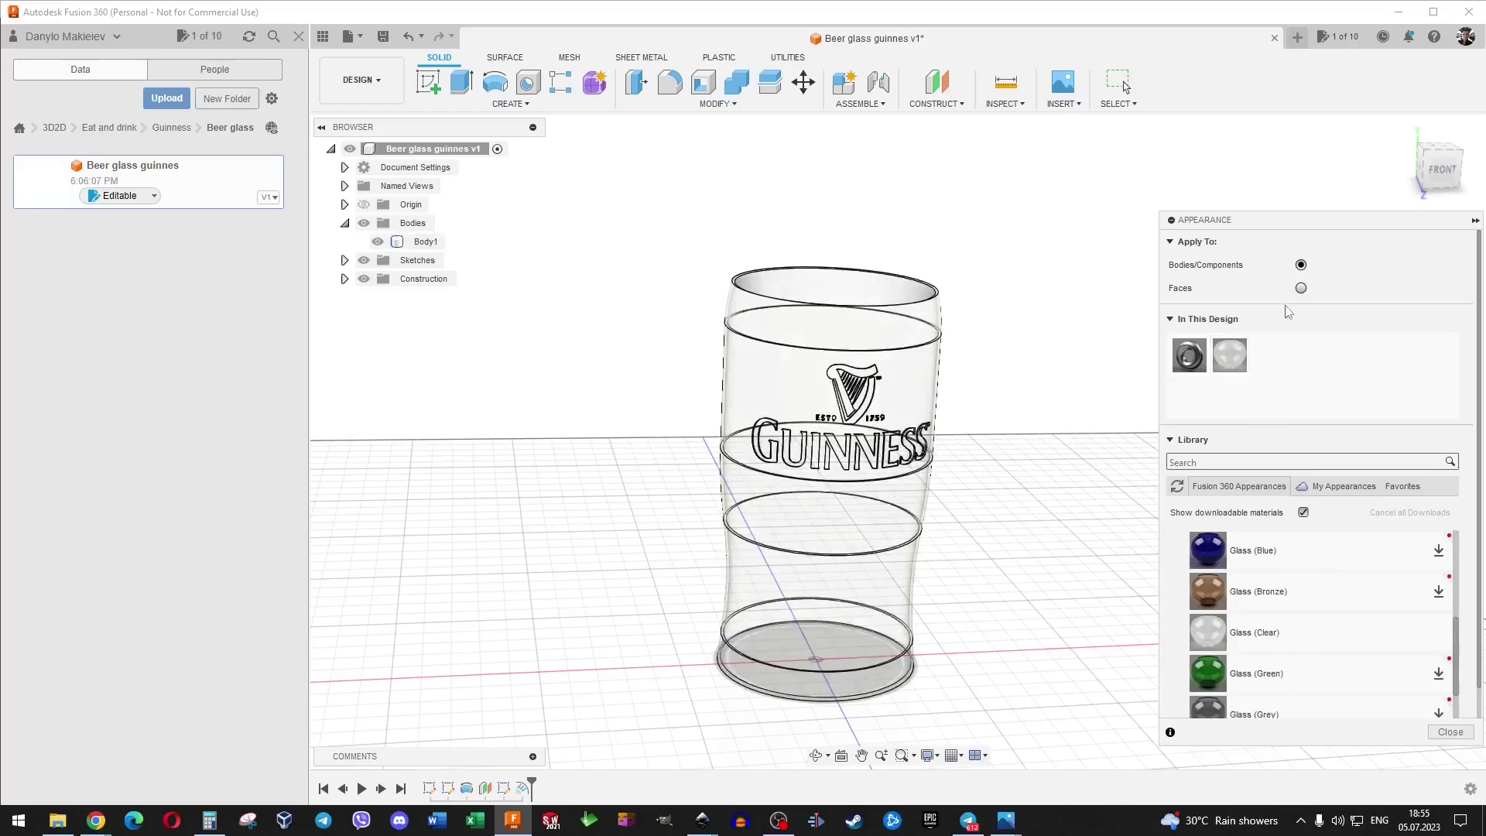
Orbit around the glass and drop the Steel - Satin appearance onto a harp face.
scroll(1091, 376, "up", 5)
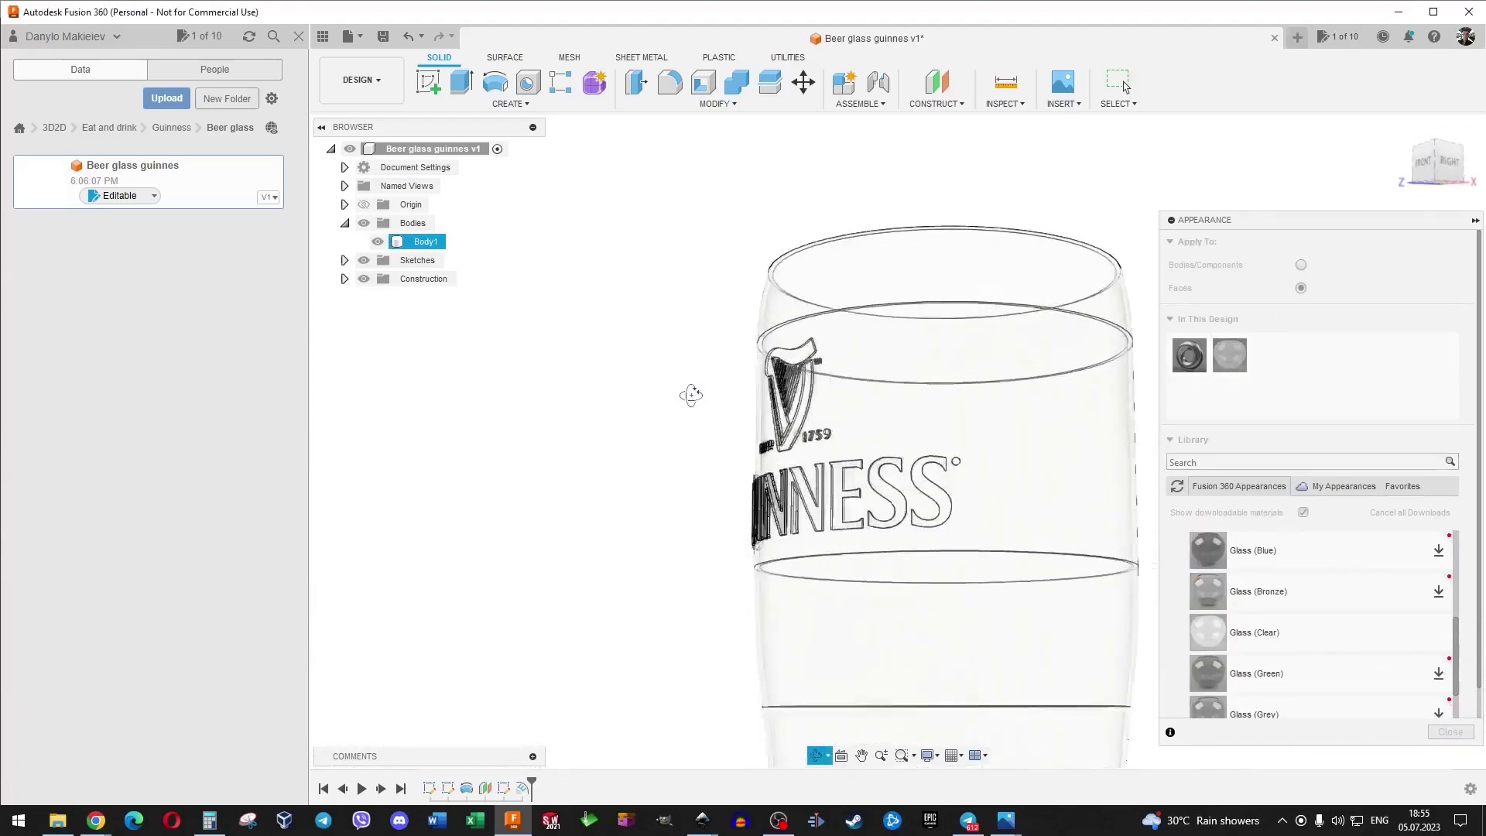
mouse_move(690, 392)
middle_mouse_down("shift")
mouse_move(811, 428)
mouse_move(1068, 395)
middle_mouse_up("shift")
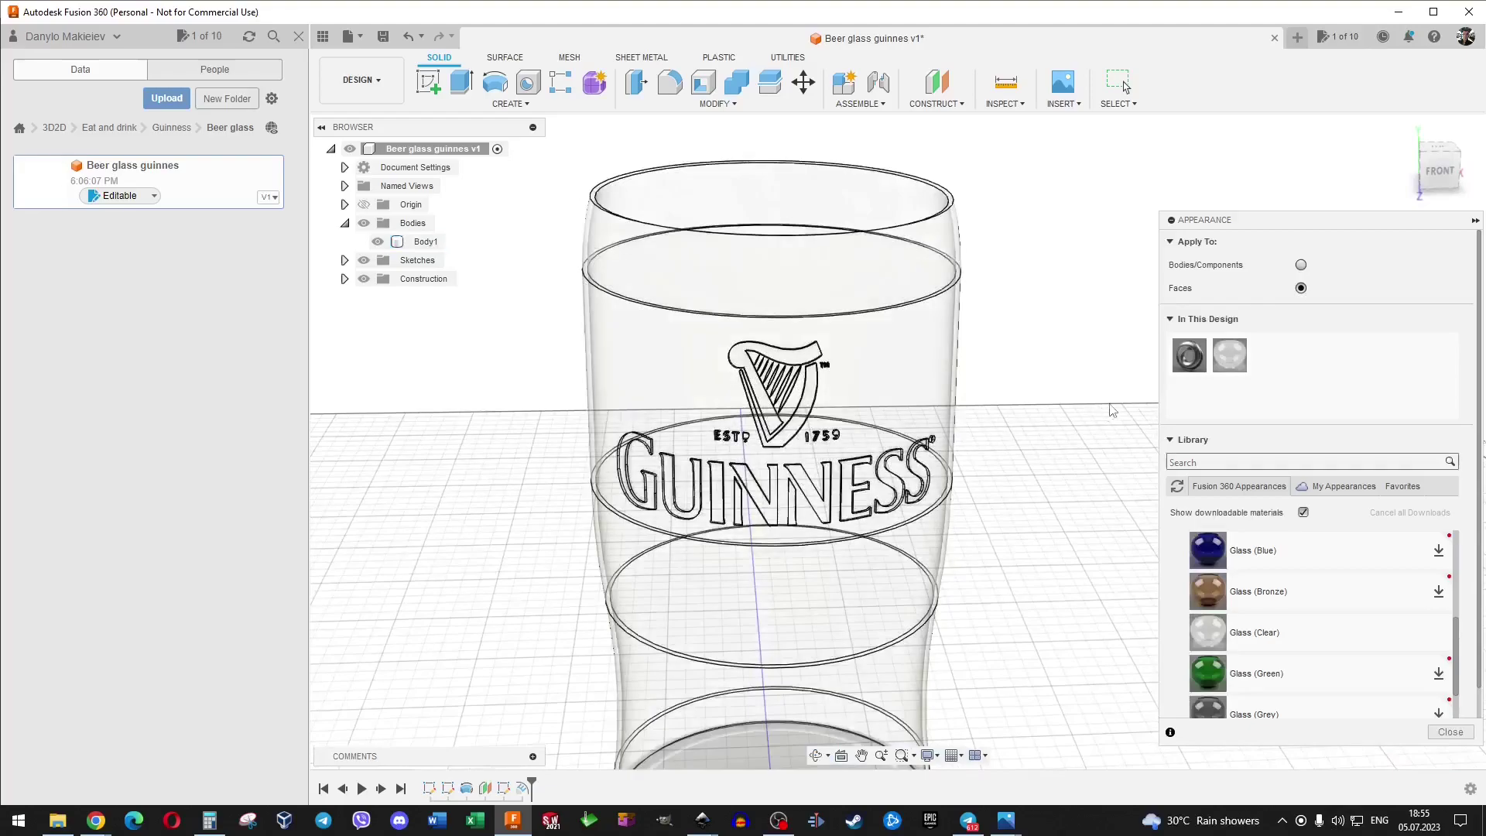
mouse_move(1190, 354)
left_mouse_down()
mouse_move(1107, 375)
mouse_move(803, 357)
left_mouse_up()
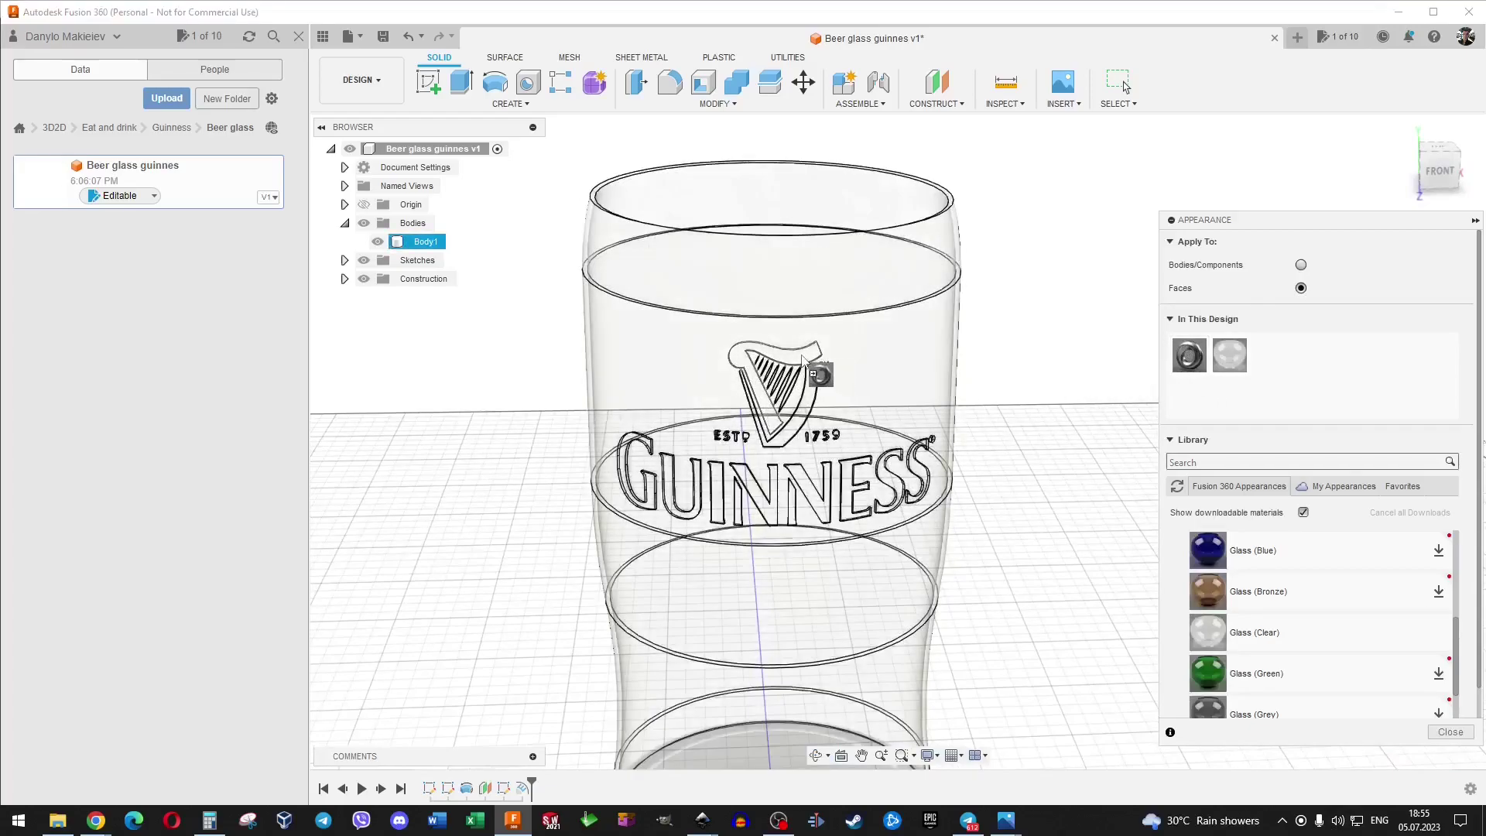
Recolour the steel appearance to gold, RGB 219,175,71.
double_click(1191, 357)
left_click(1134, 287)
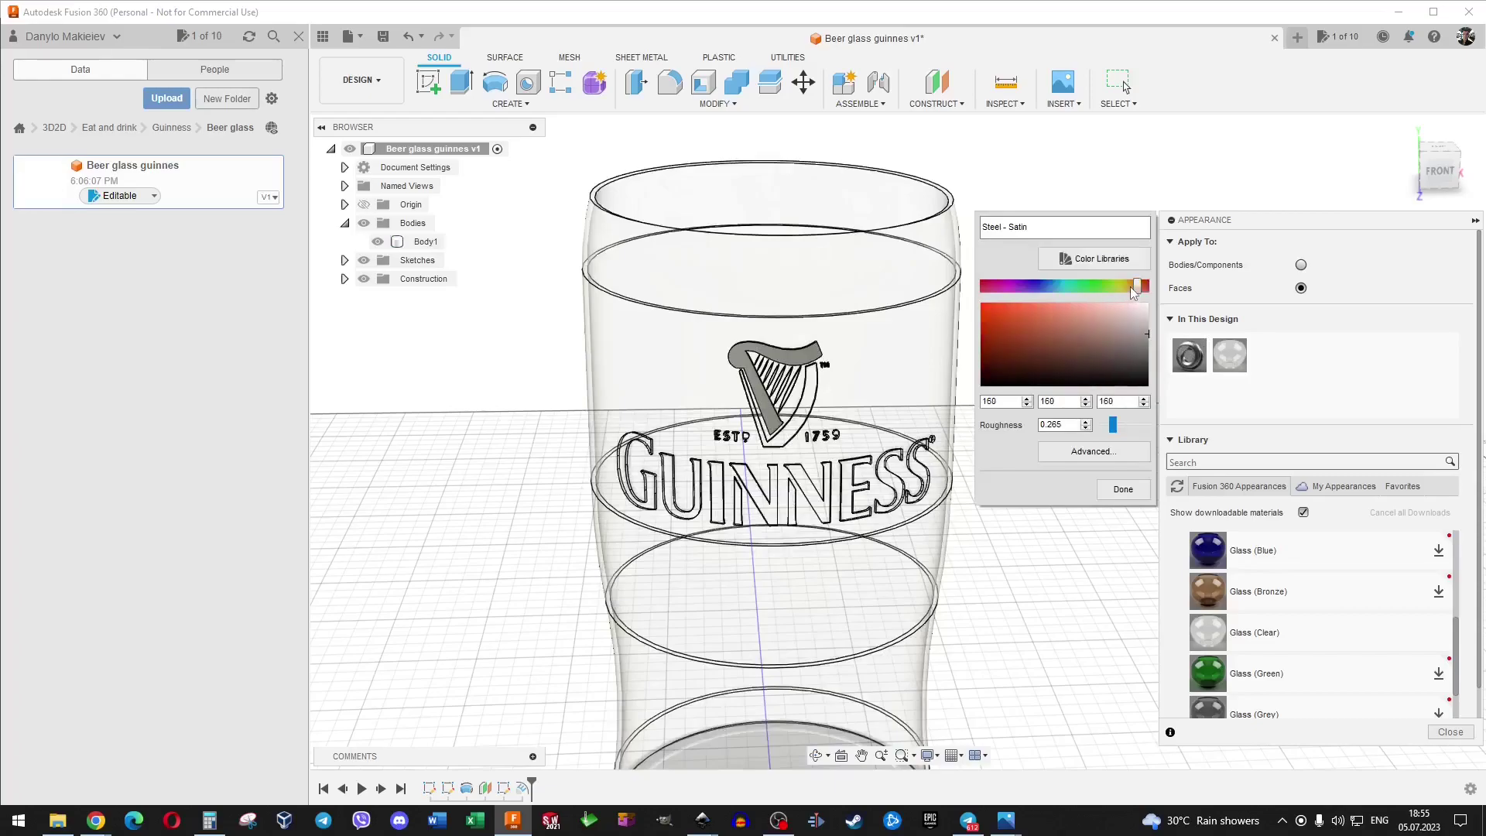
left_click_drag(1135, 288, 1127, 288)
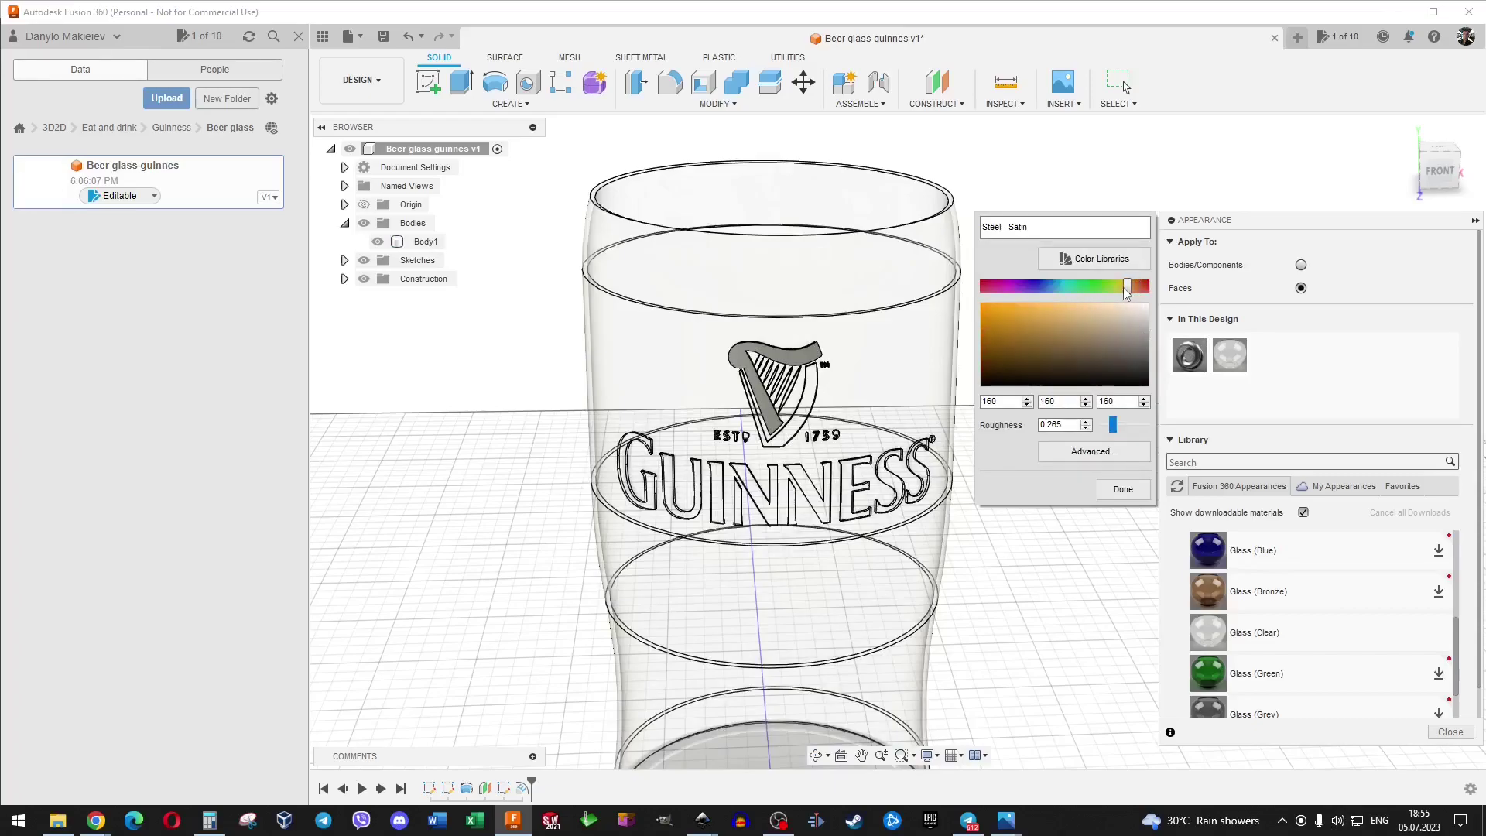
left_click_drag(1080, 320, 1035, 314)
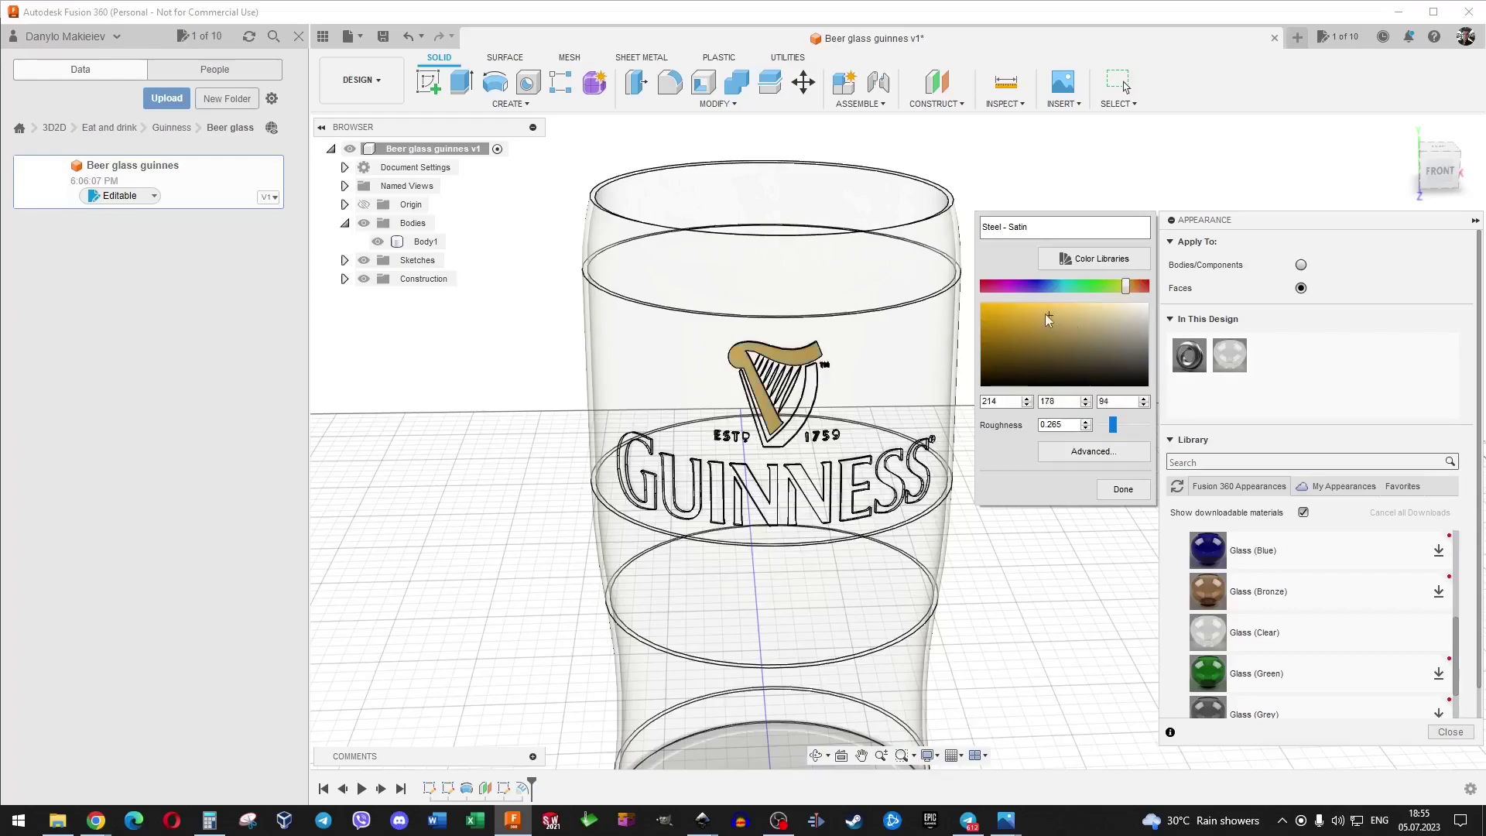
left_click(1120, 490)
Apply the gold appearance to the harp's right pillar.
scroll(774, 377, "up", 8)
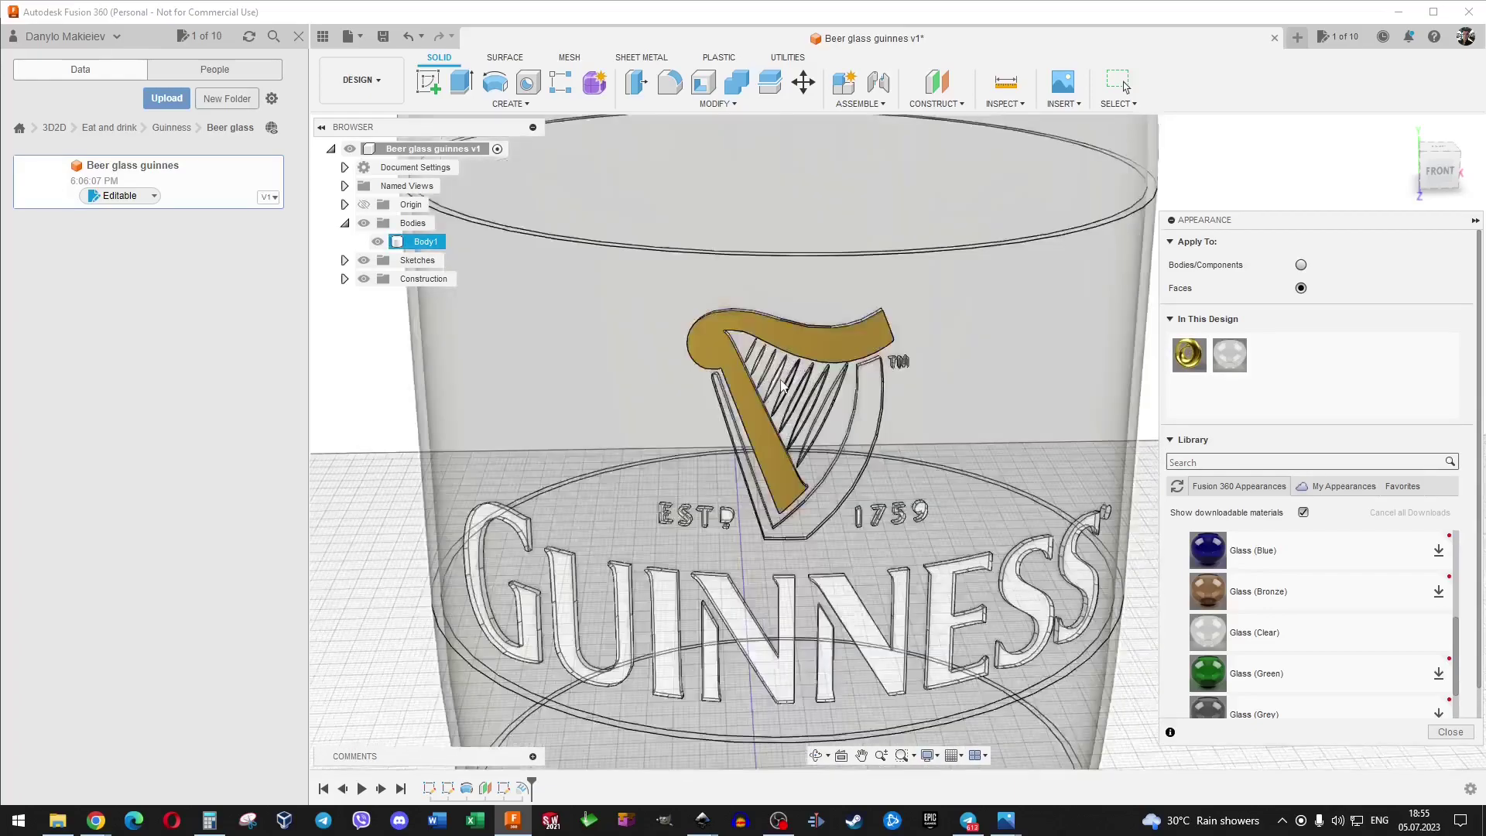
mouse_move(1190, 354)
left_mouse_down()
mouse_move(1039, 416)
mouse_move(938, 387)
left_mouse_up()
scroll(962, 358, "up", 5)
scroll(792, 438, "down", 5)
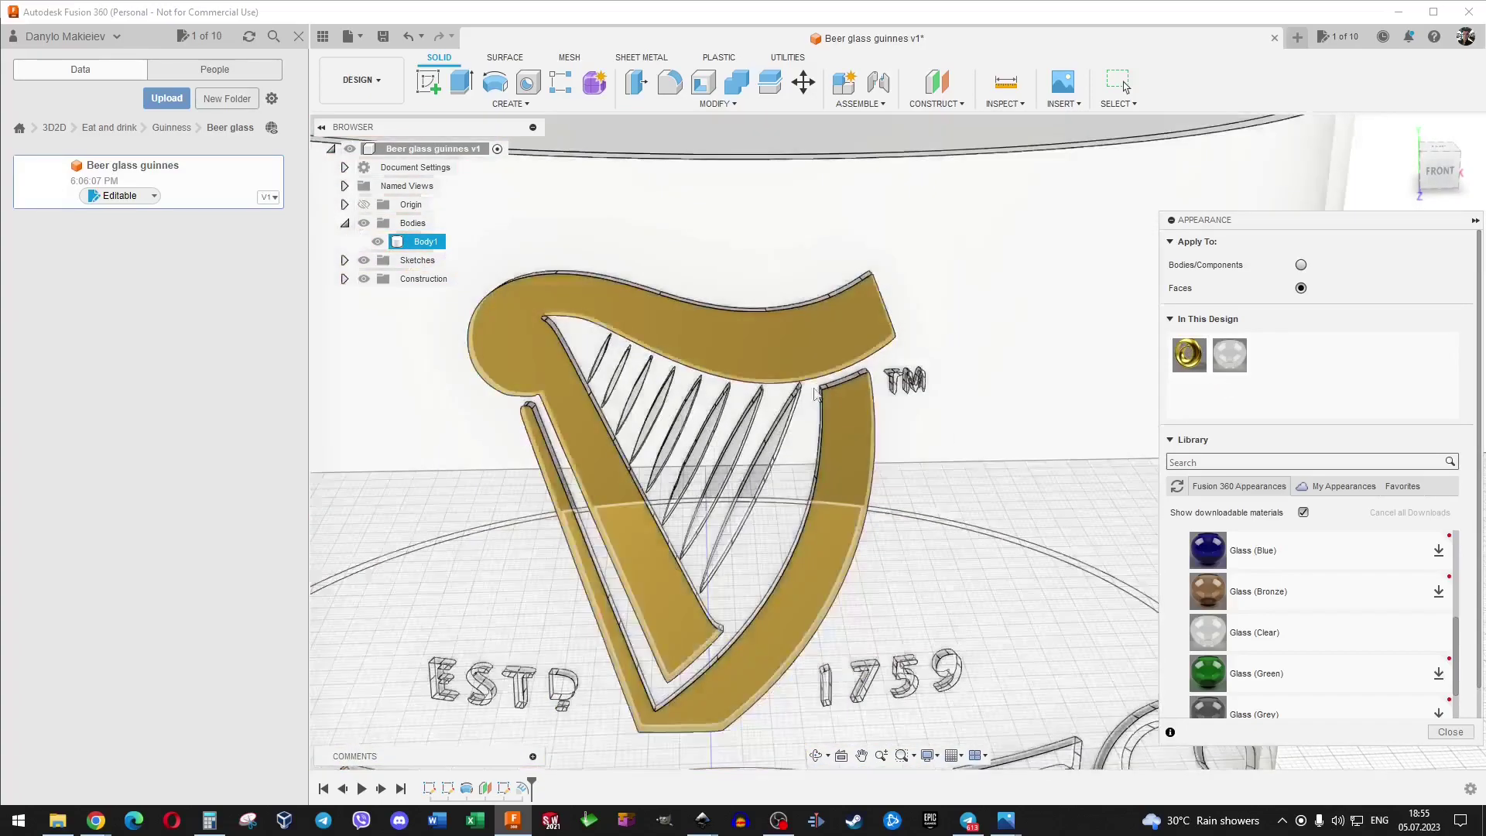
scroll(792, 438, "up", 5)
scroll(792, 438, "up", 1)
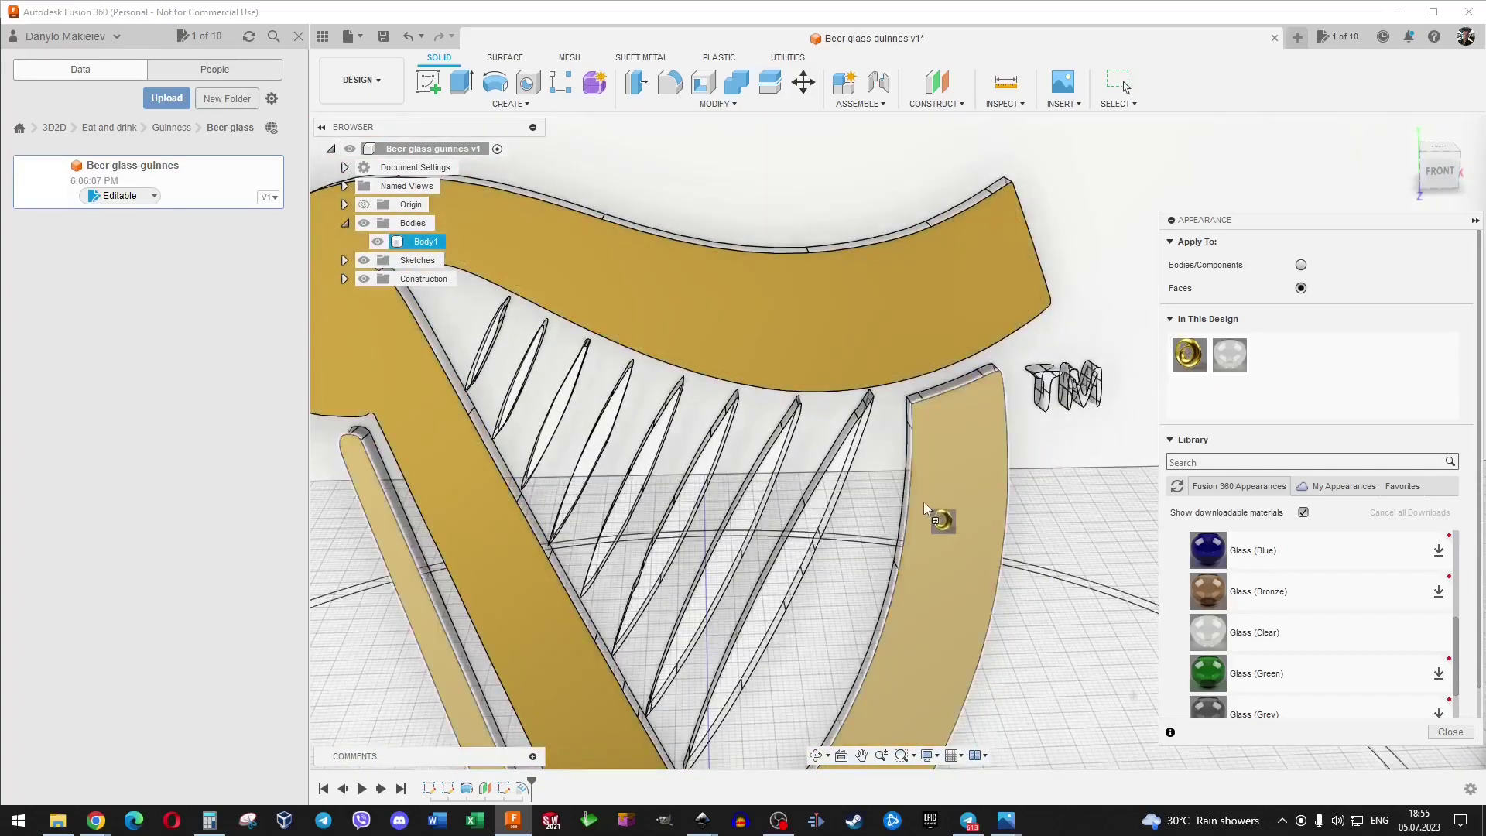
Apply the gold appearance to each of the harp strings.
left_click_drag(1188, 356, 820, 554)
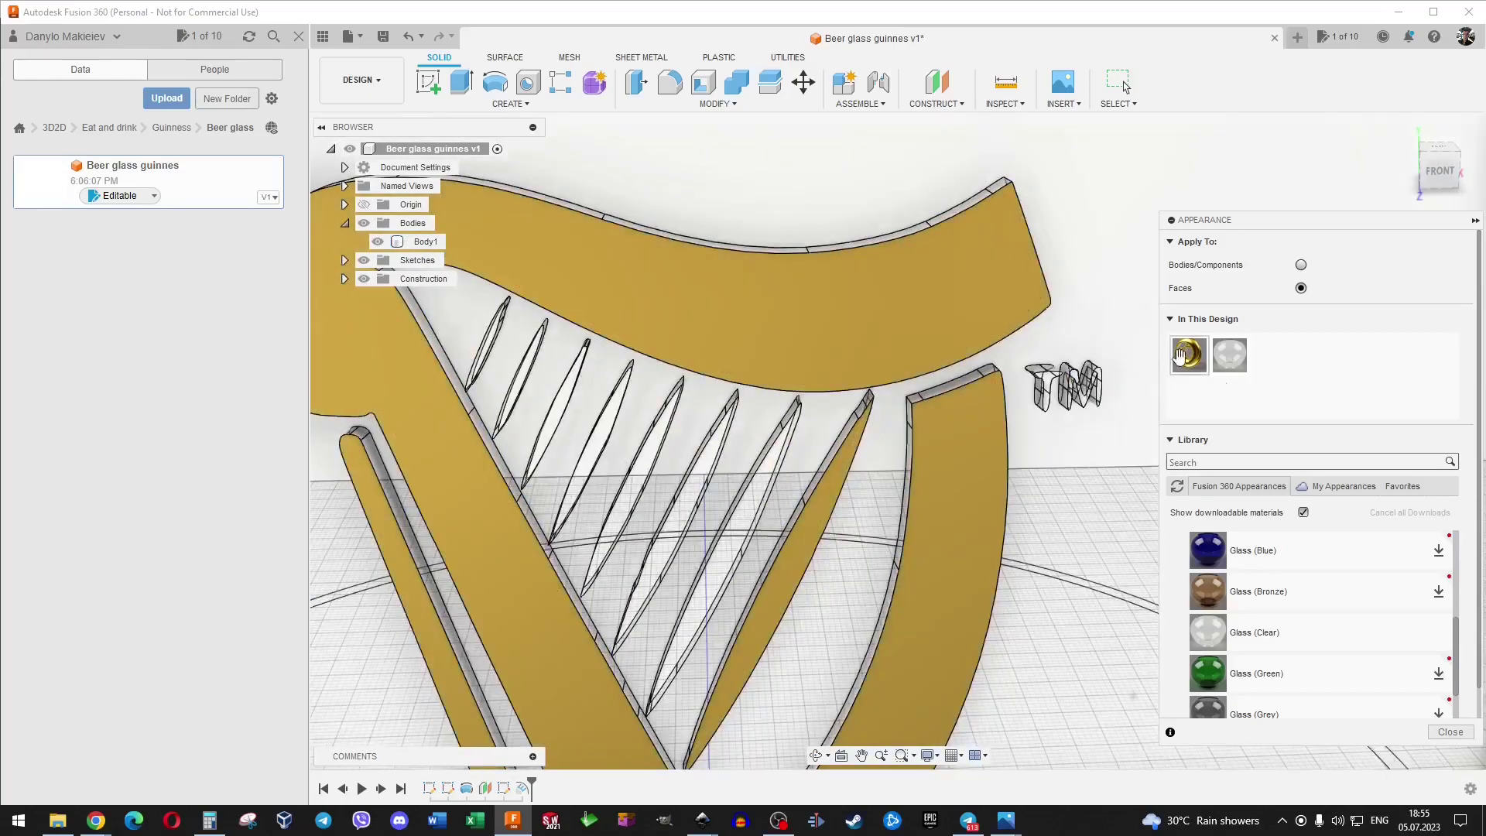
left_click_drag(818, 469, 772, 506)
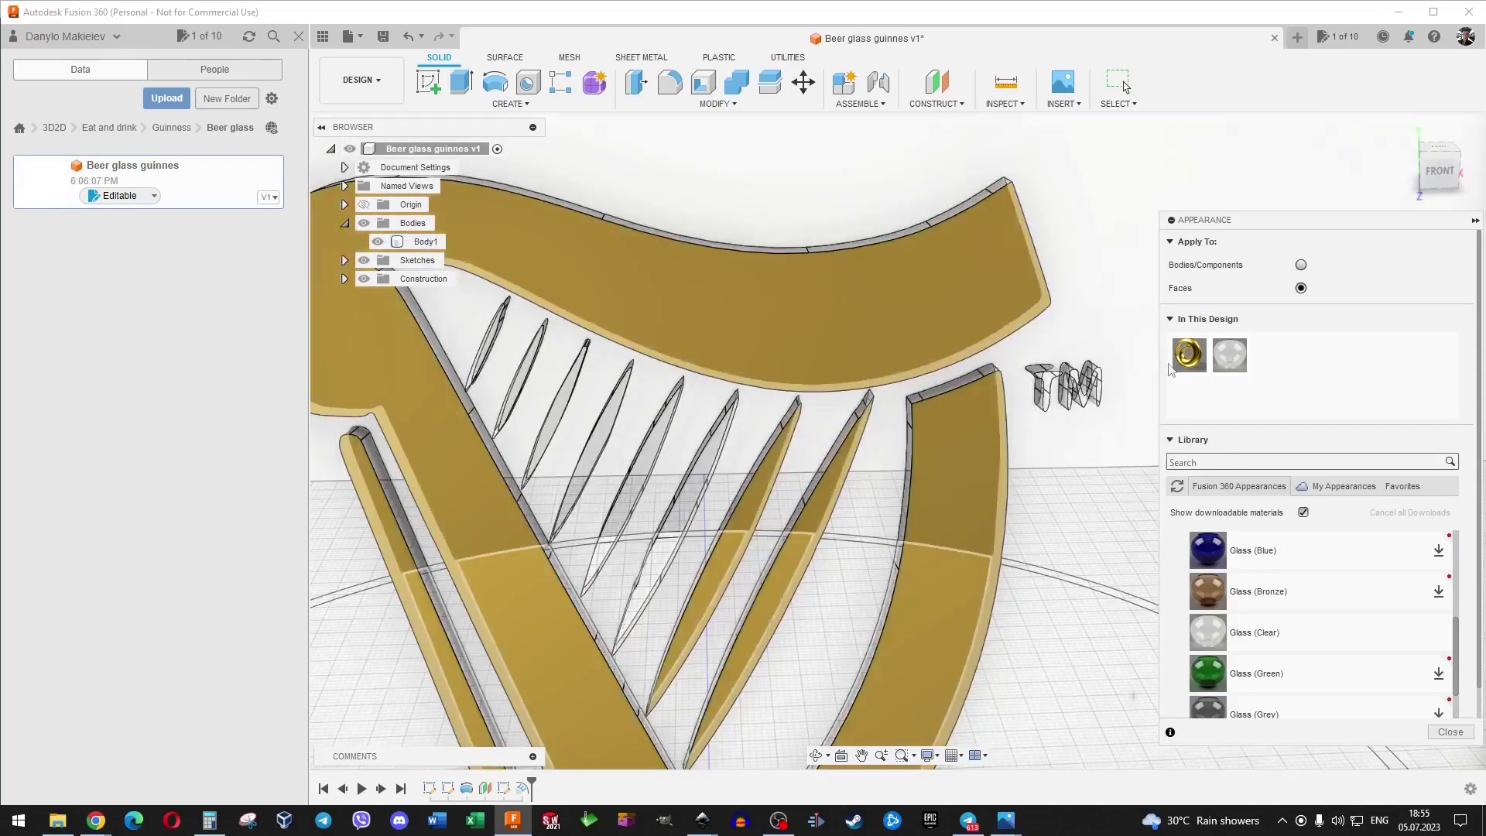
mouse_move(1183, 356)
left_mouse_down()
mouse_move(712, 456)
mouse_move(1163, 376)
left_mouse_up()
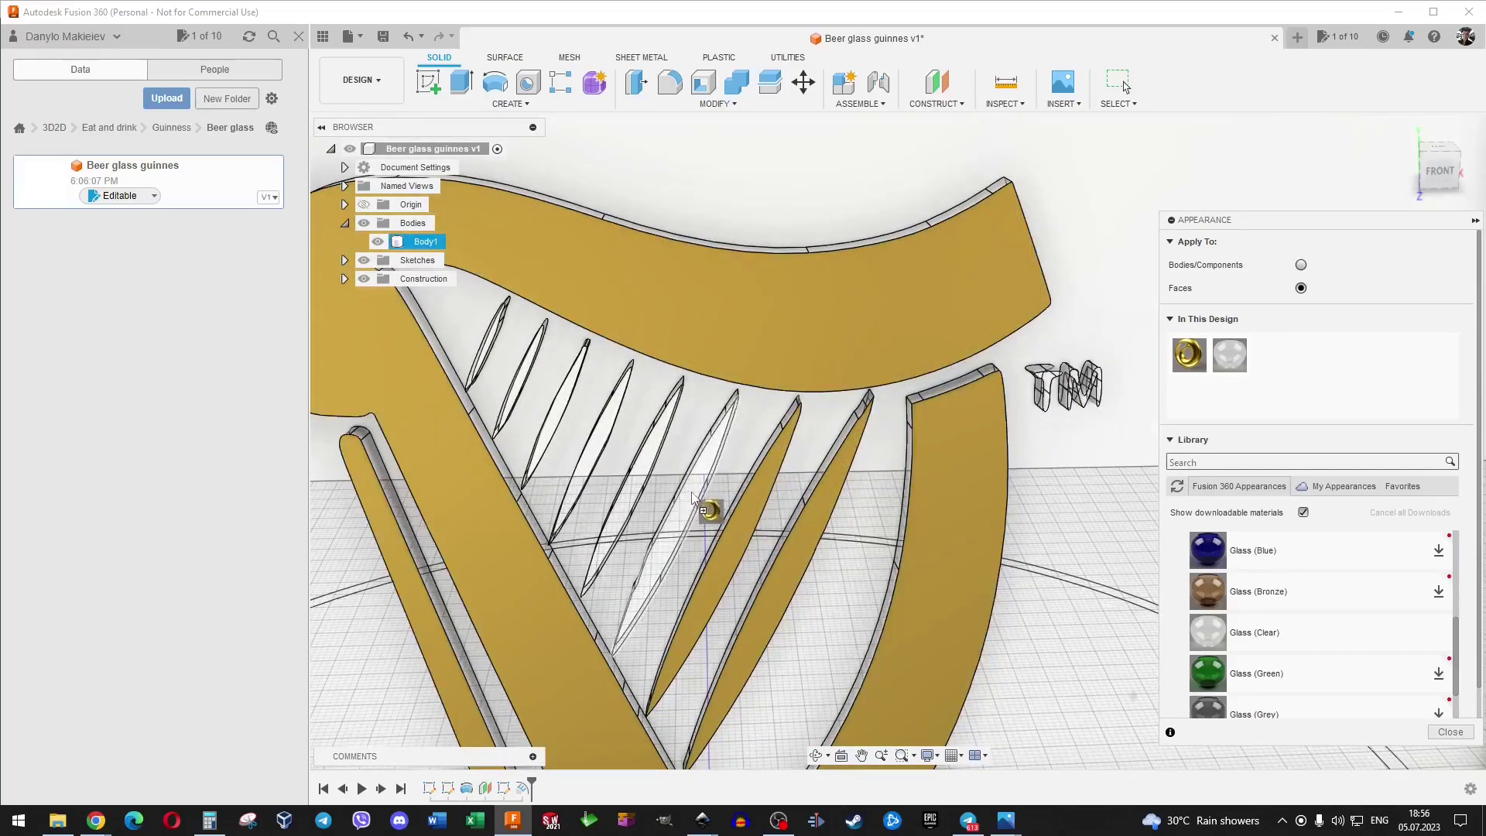
left_click_drag(693, 496, 696, 495)
left_click_drag(1188, 354, 646, 460)
left_click_drag(1188, 354, 606, 431)
left_click_drag(1188, 355, 559, 413)
left_click_drag(1188, 355, 520, 386)
Gold the remaining harp string face and the T and M of the TM mark.
scroll(976, 483, "up", 5)
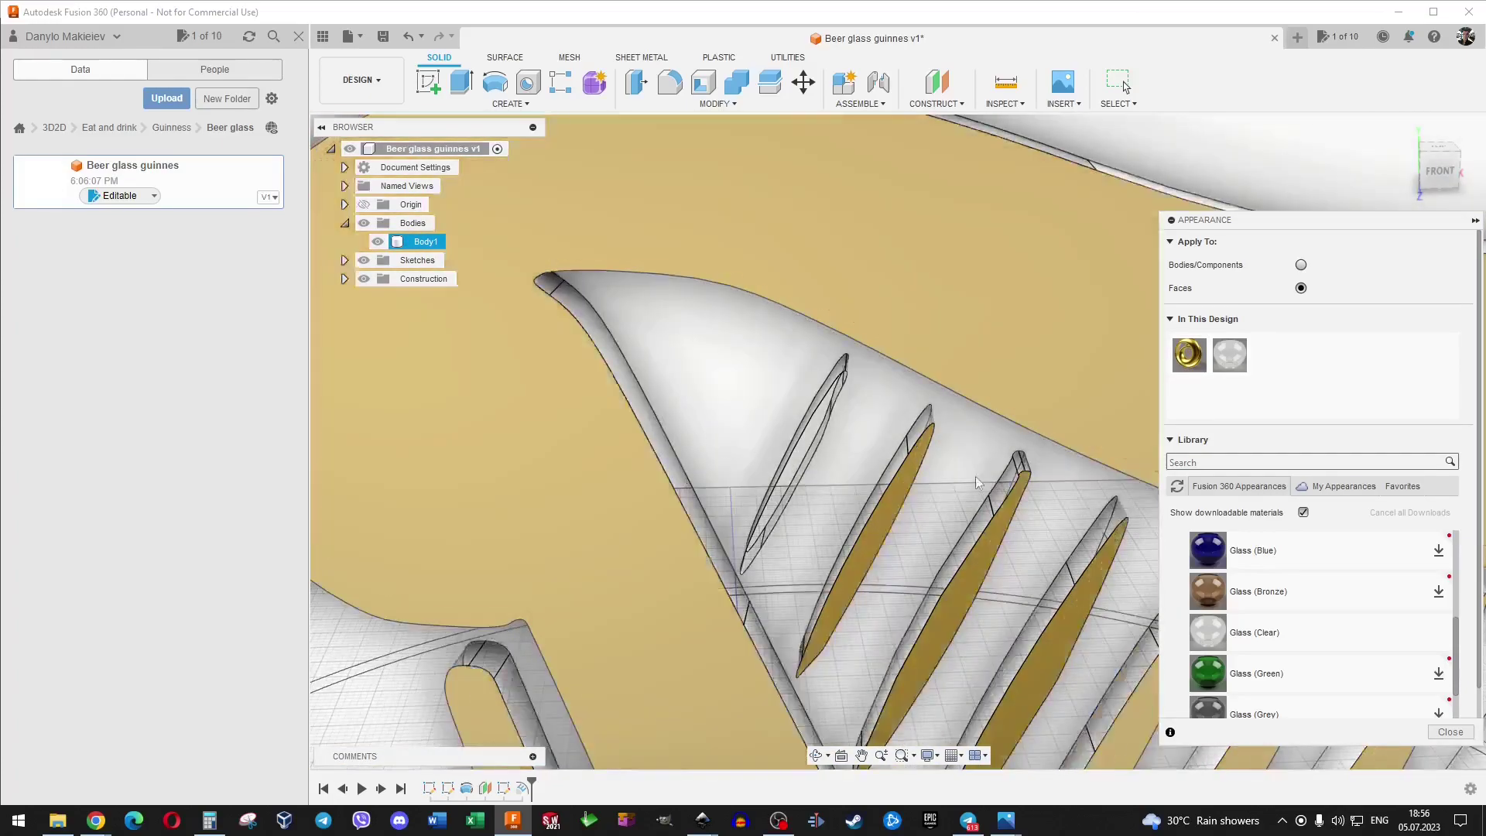
left_click_drag(1188, 354, 807, 456)
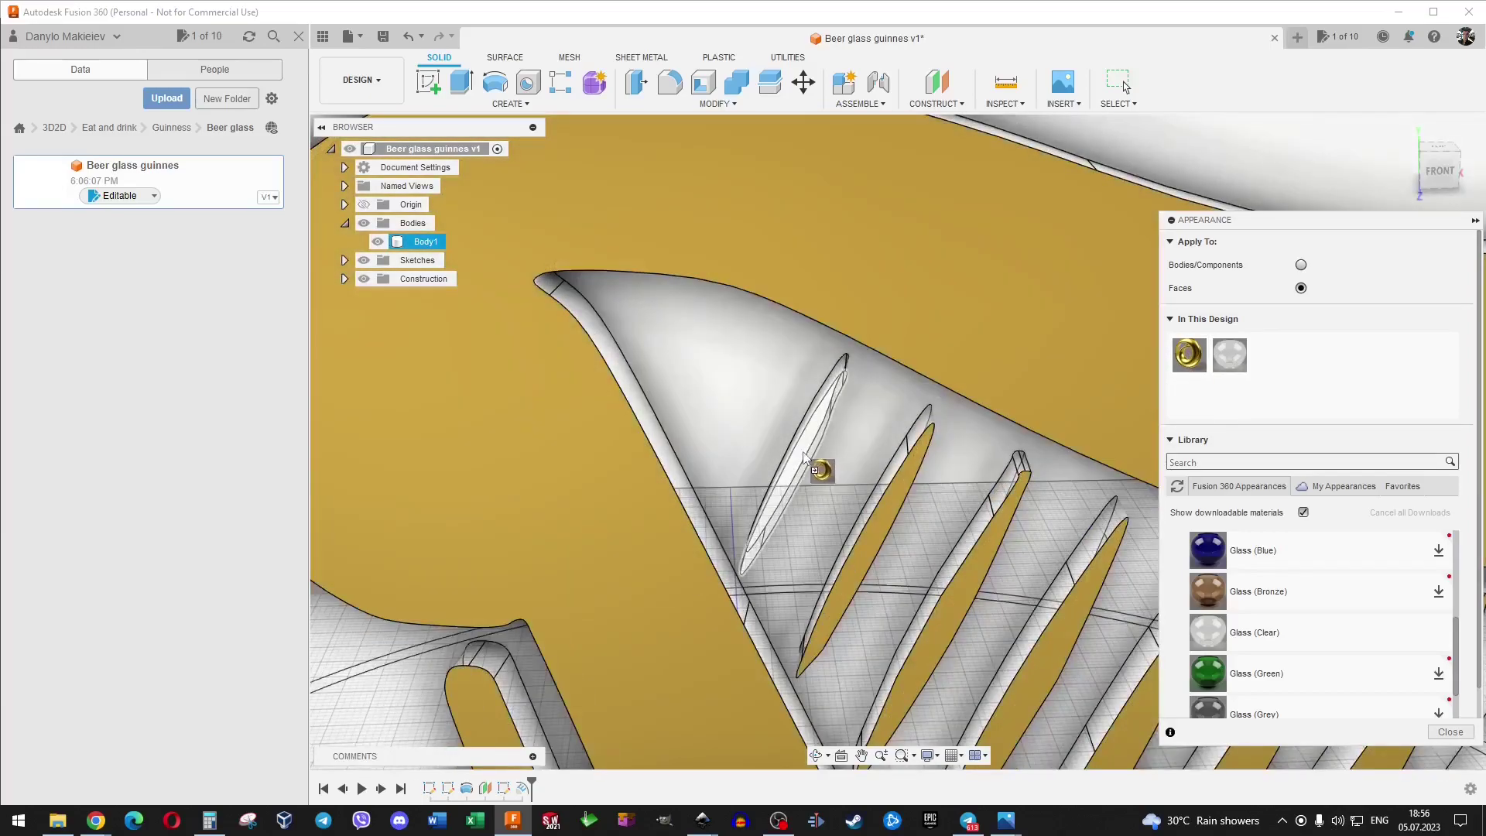
scroll(807, 456, "down", 5)
scroll(928, 495, "down", 3)
scroll(1045, 533, "up", 5)
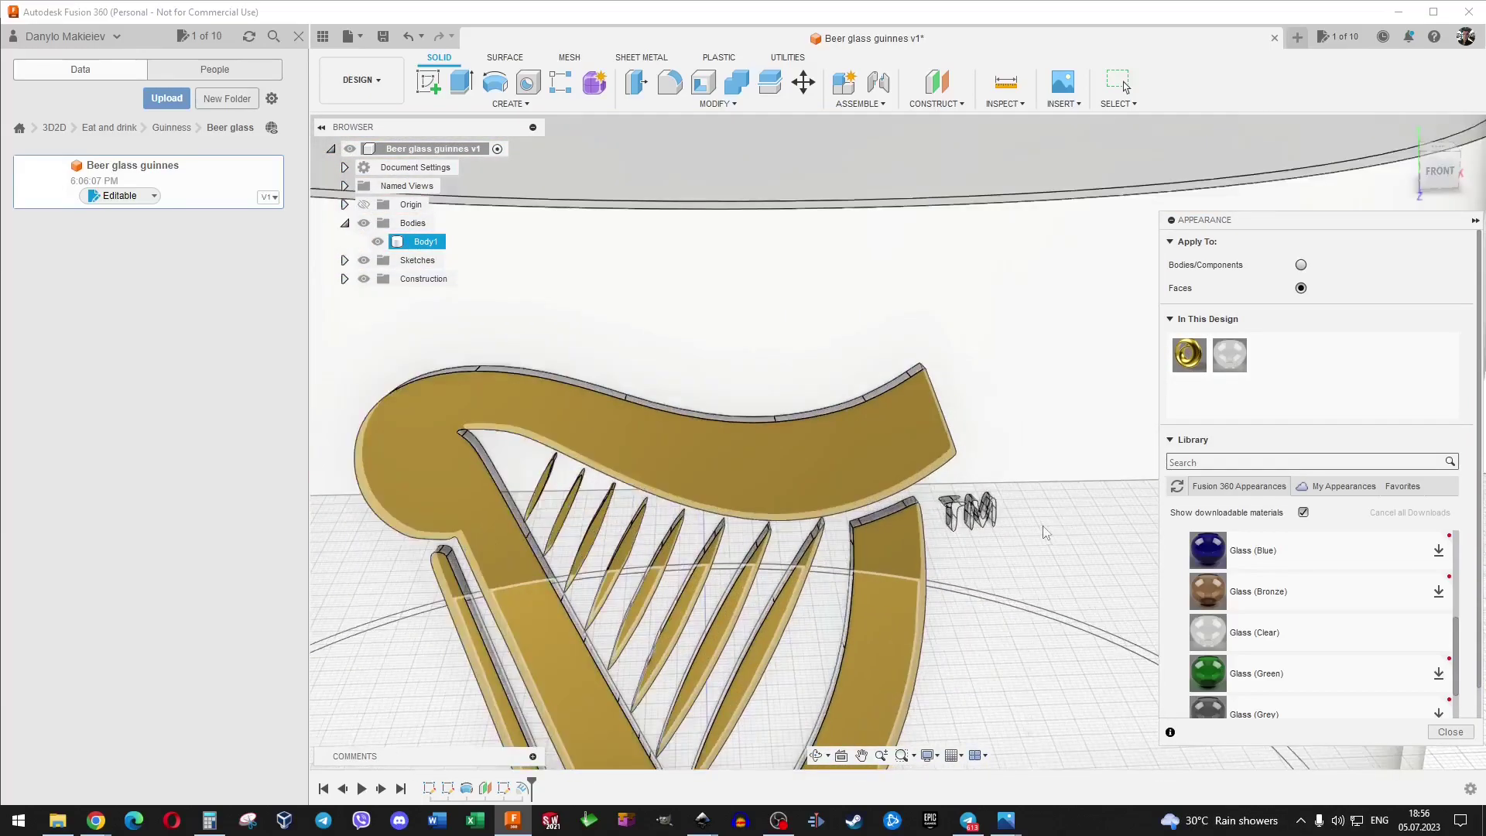
scroll(1044, 532, "up", 5)
mouse_move(1189, 354)
left_mouse_down()
mouse_move(642, 419)
mouse_move(565, 405)
left_mouse_up()
scroll(605, 467, "down", 5)
left_click_drag(1189, 355, 694, 495)
scroll(697, 499, "down", 3)
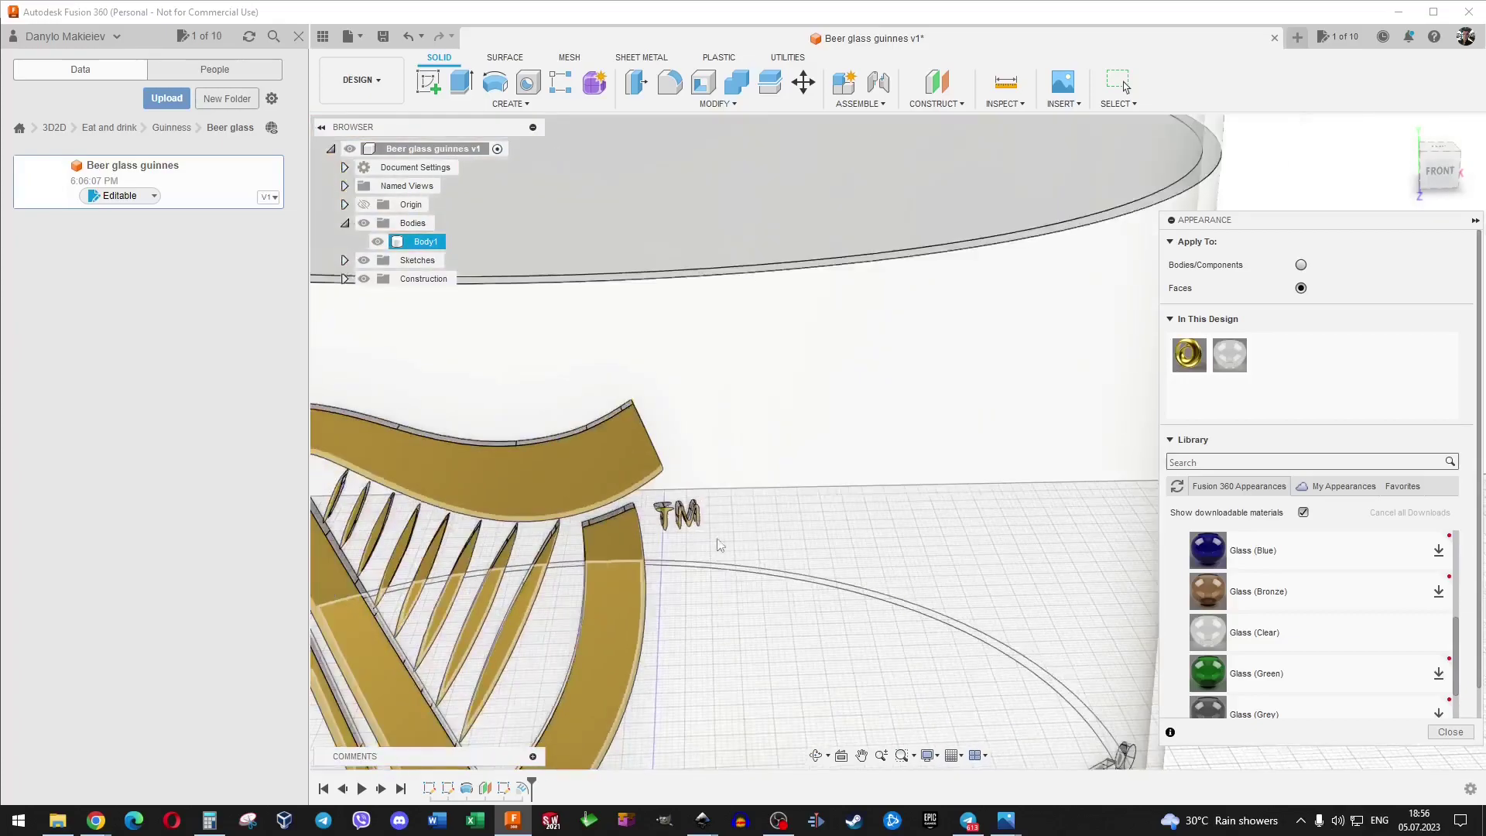
scroll(720, 541, "down", 3)
scroll(715, 600, "down", 3)
scroll(681, 635, "up", 3)
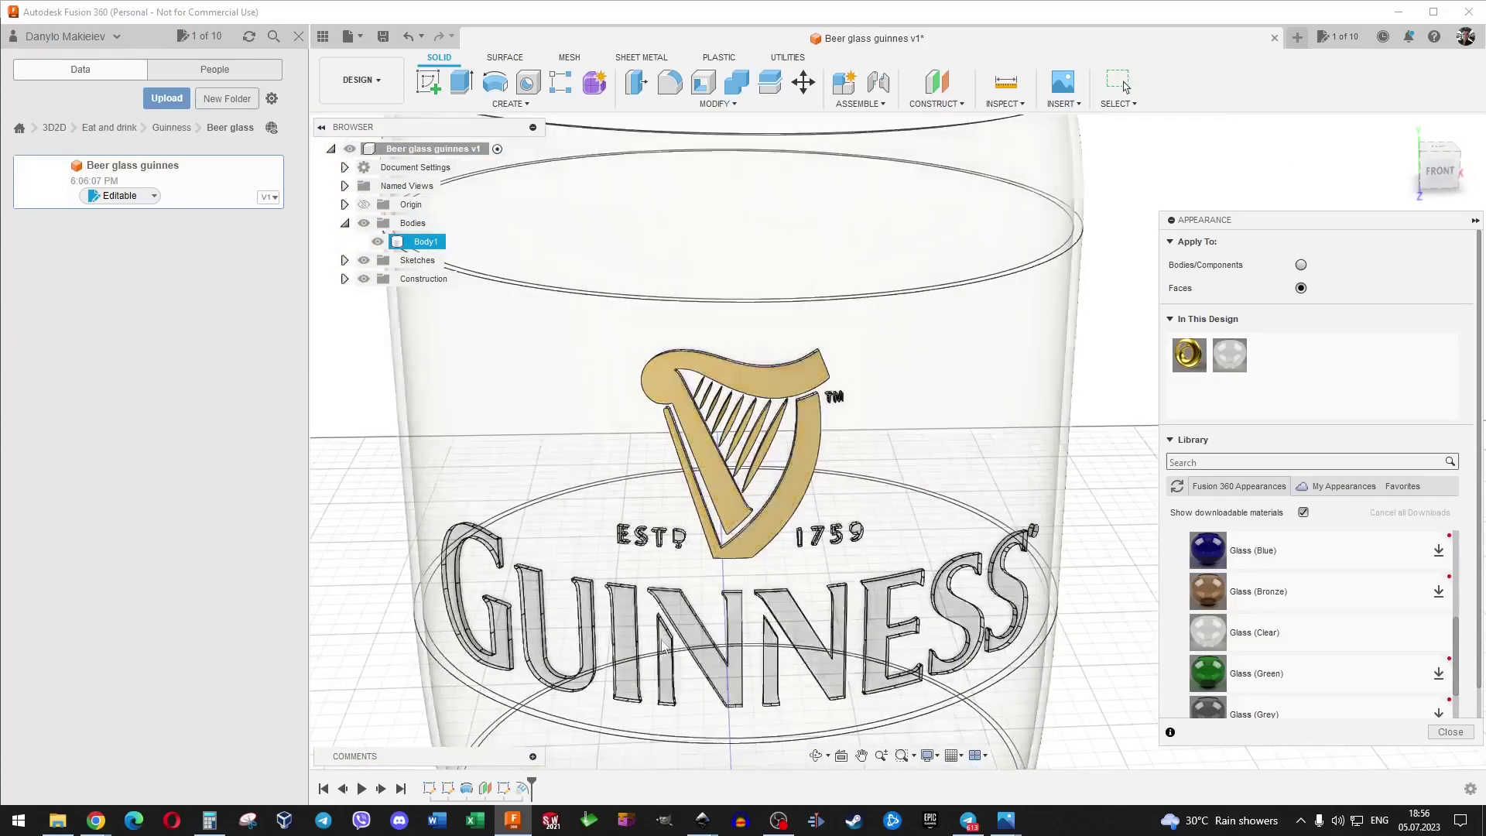
scroll(727, 580, "up", 2)
scroll(741, 557, "up", 1)
scroll(742, 557, "down", 3)
scroll(742, 557, "down", 1)
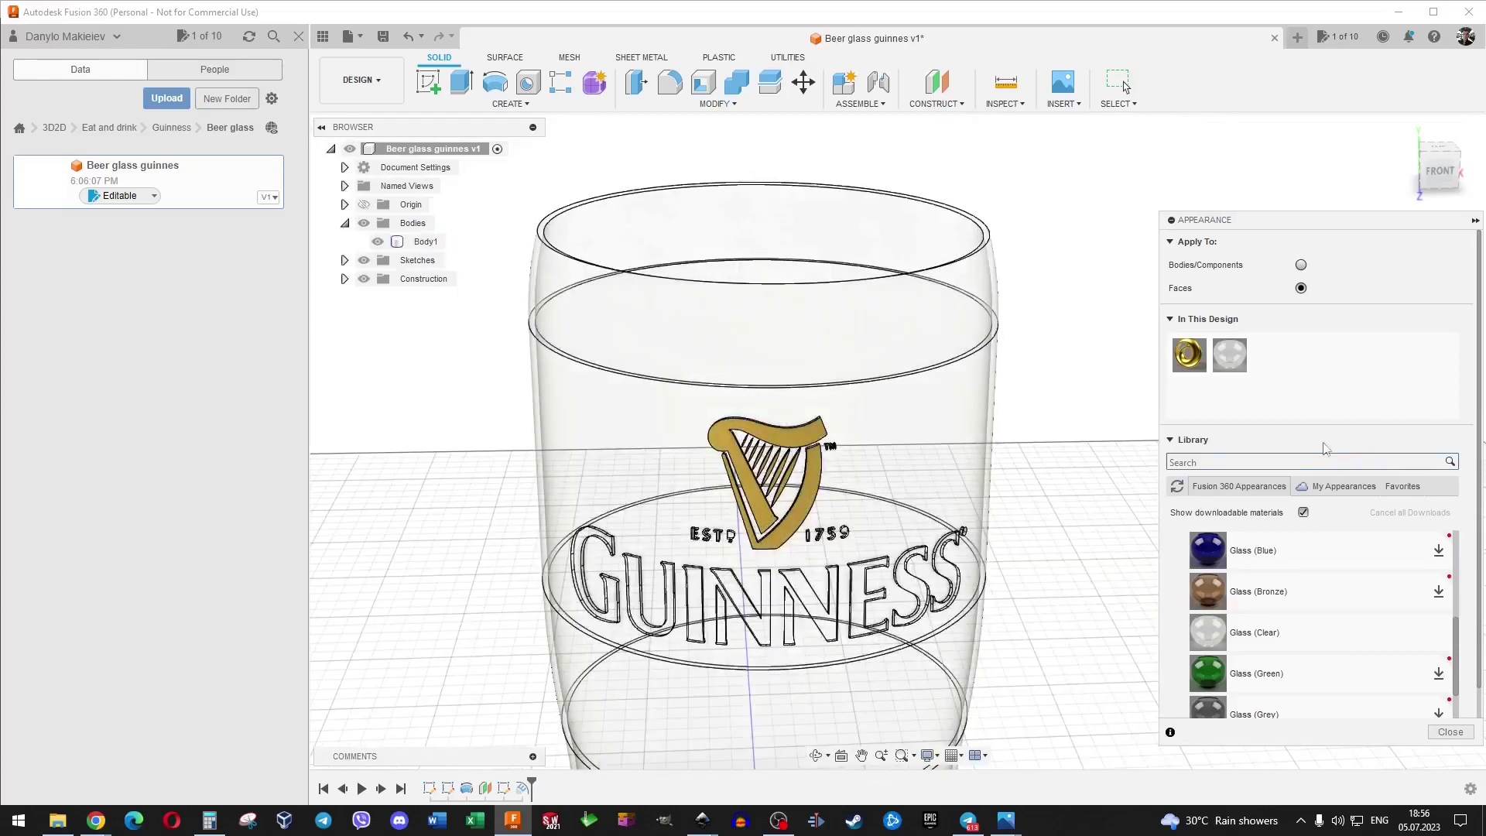
scroll(1250, 550, "up", 3)
scroll(1250, 541, "up", 3)
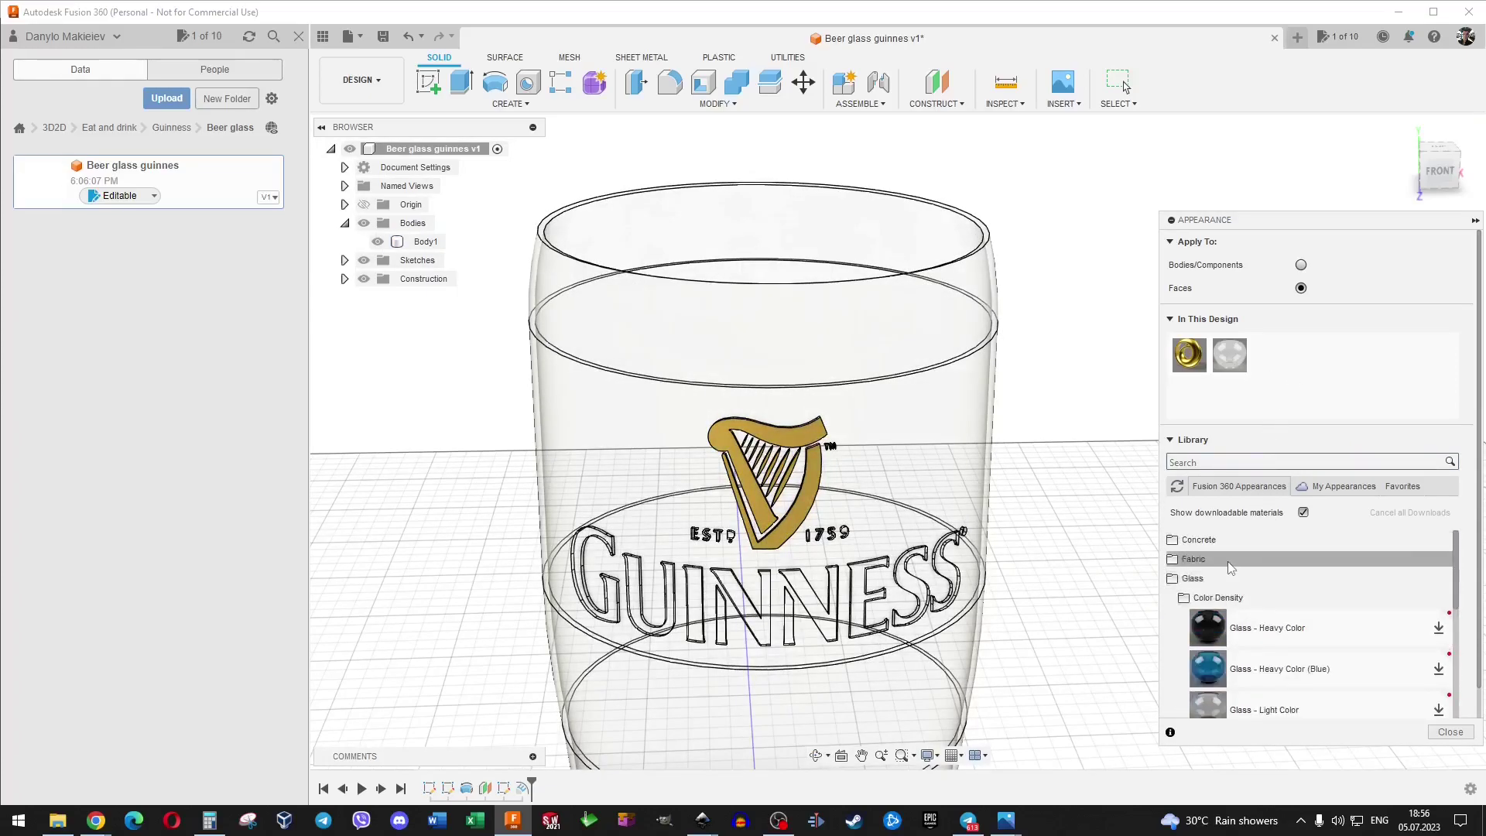
scroll(1230, 568, "down", 2)
scroll(1233, 576, "up", 2)
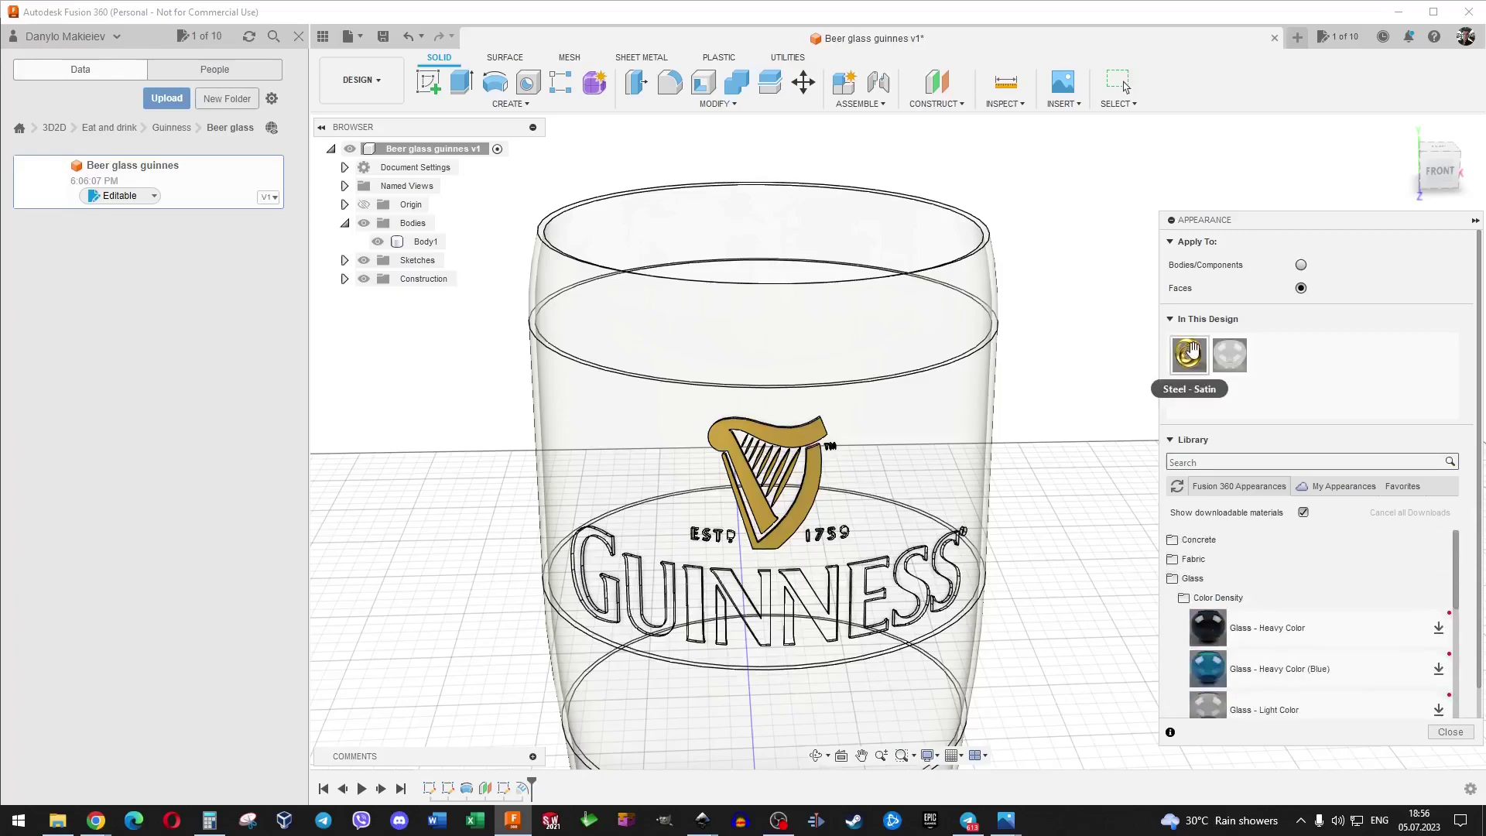
scroll(1215, 588, "down", 3)
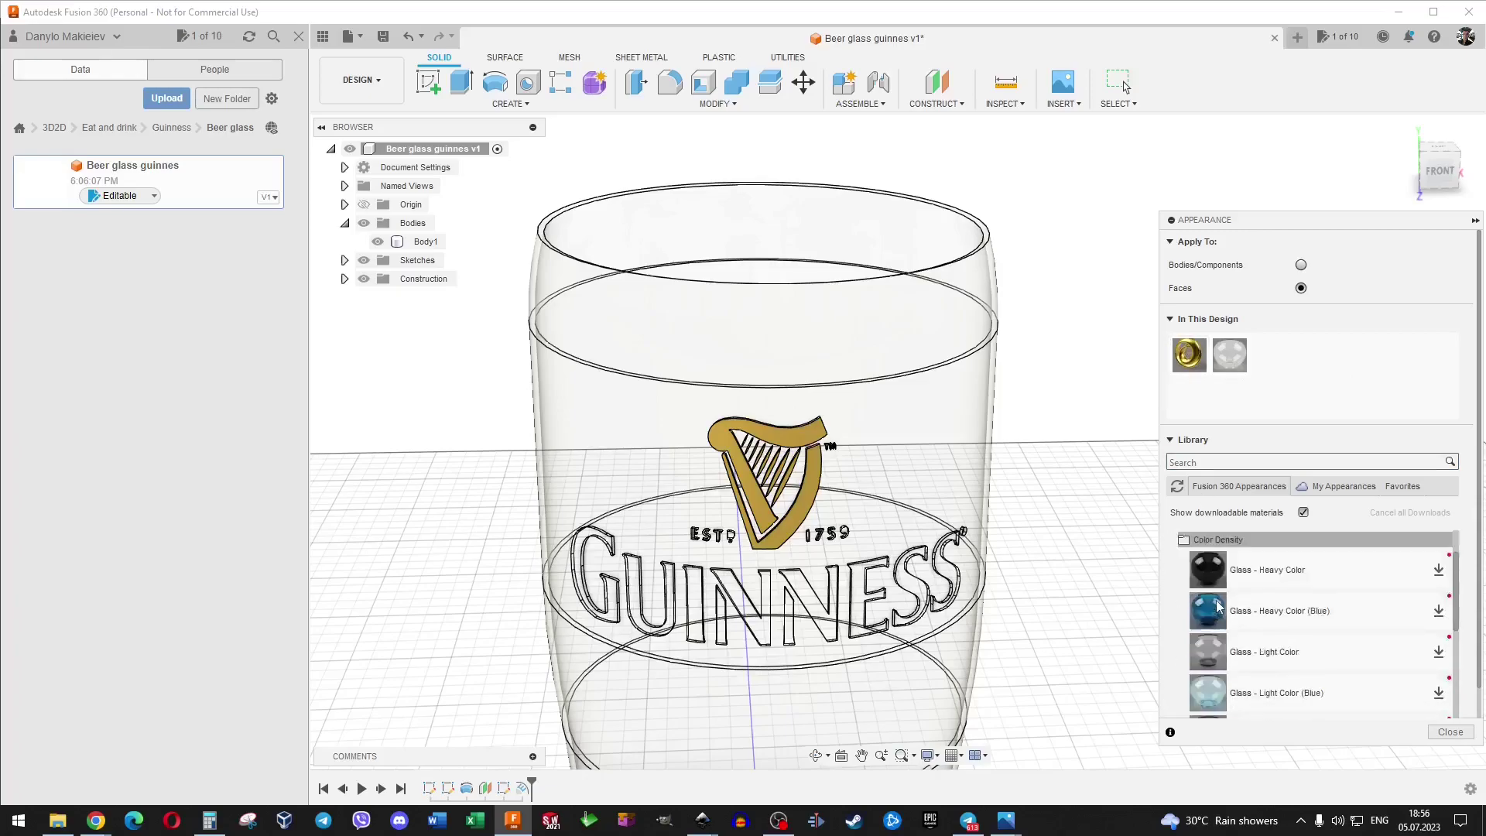
scroll(1217, 593, "down", 5)
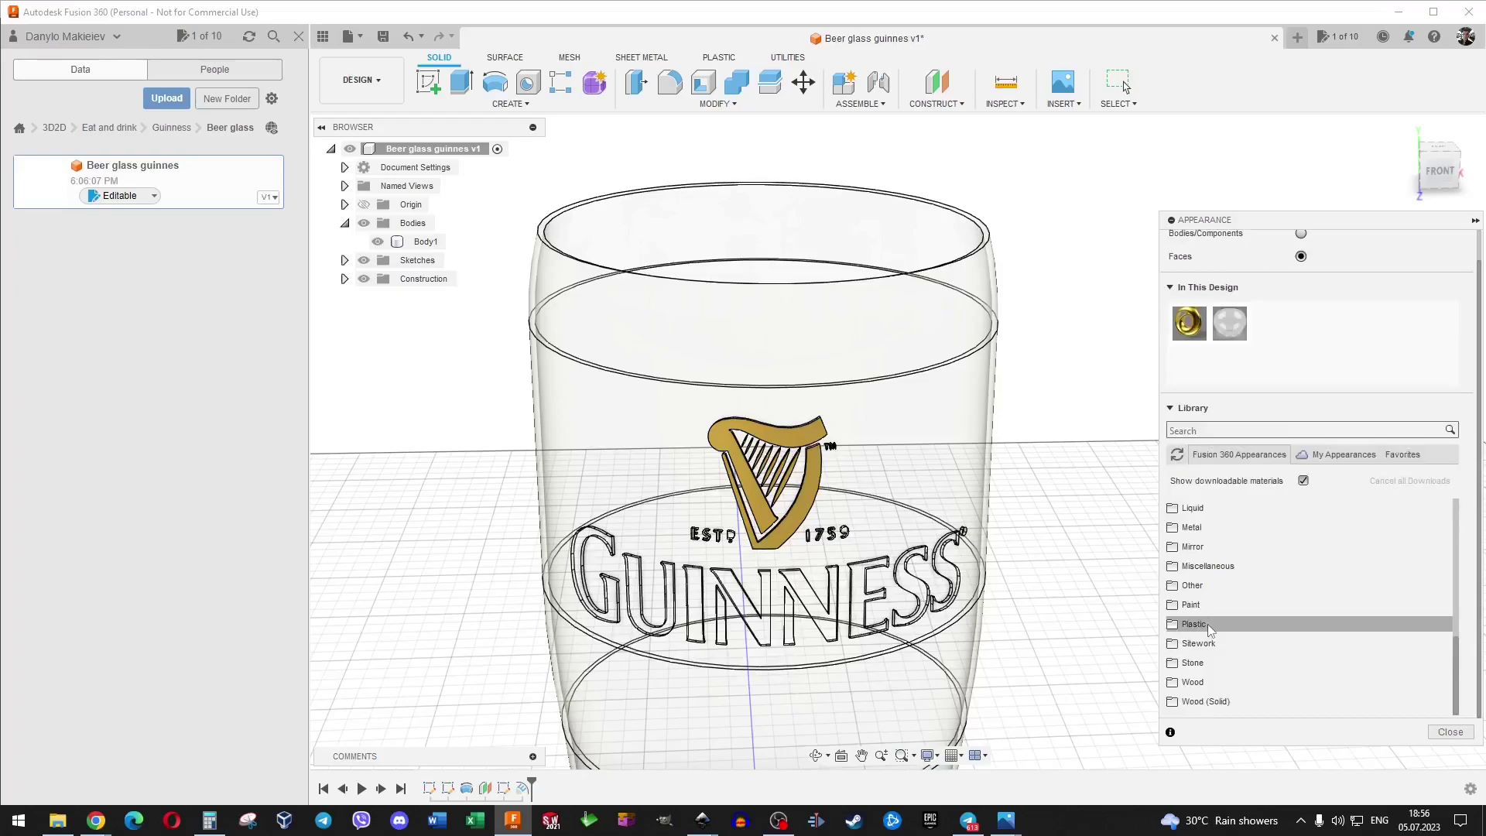
left_click(1212, 548)
left_click(1211, 511)
scroll(1212, 624, "up", 3)
scroll(1212, 624, "up", 3)
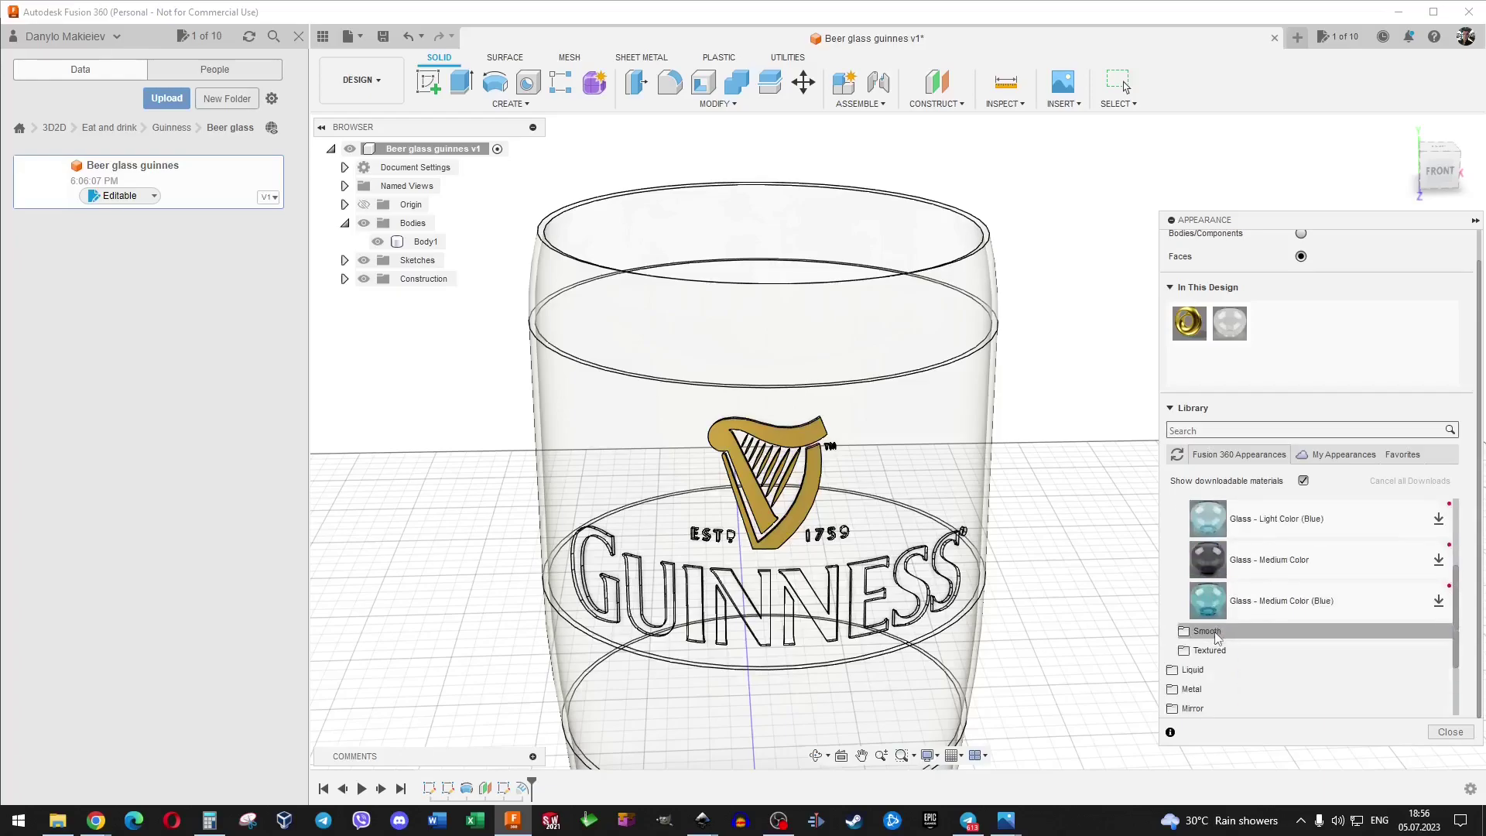
scroll(1216, 629, "up", 3)
left_click(1214, 571)
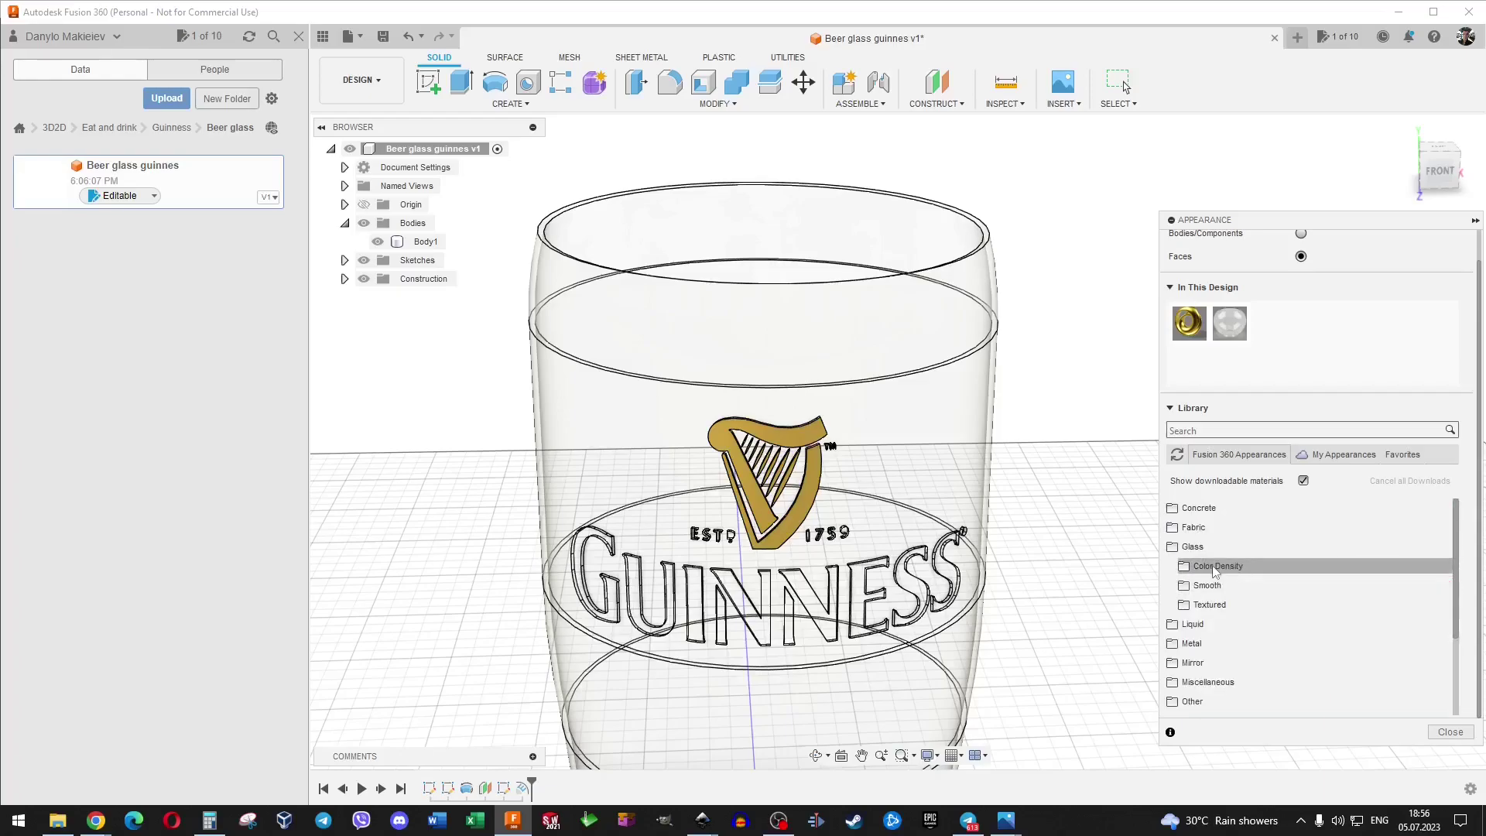
scroll(1213, 575, "up", 2)
left_click(1214, 577)
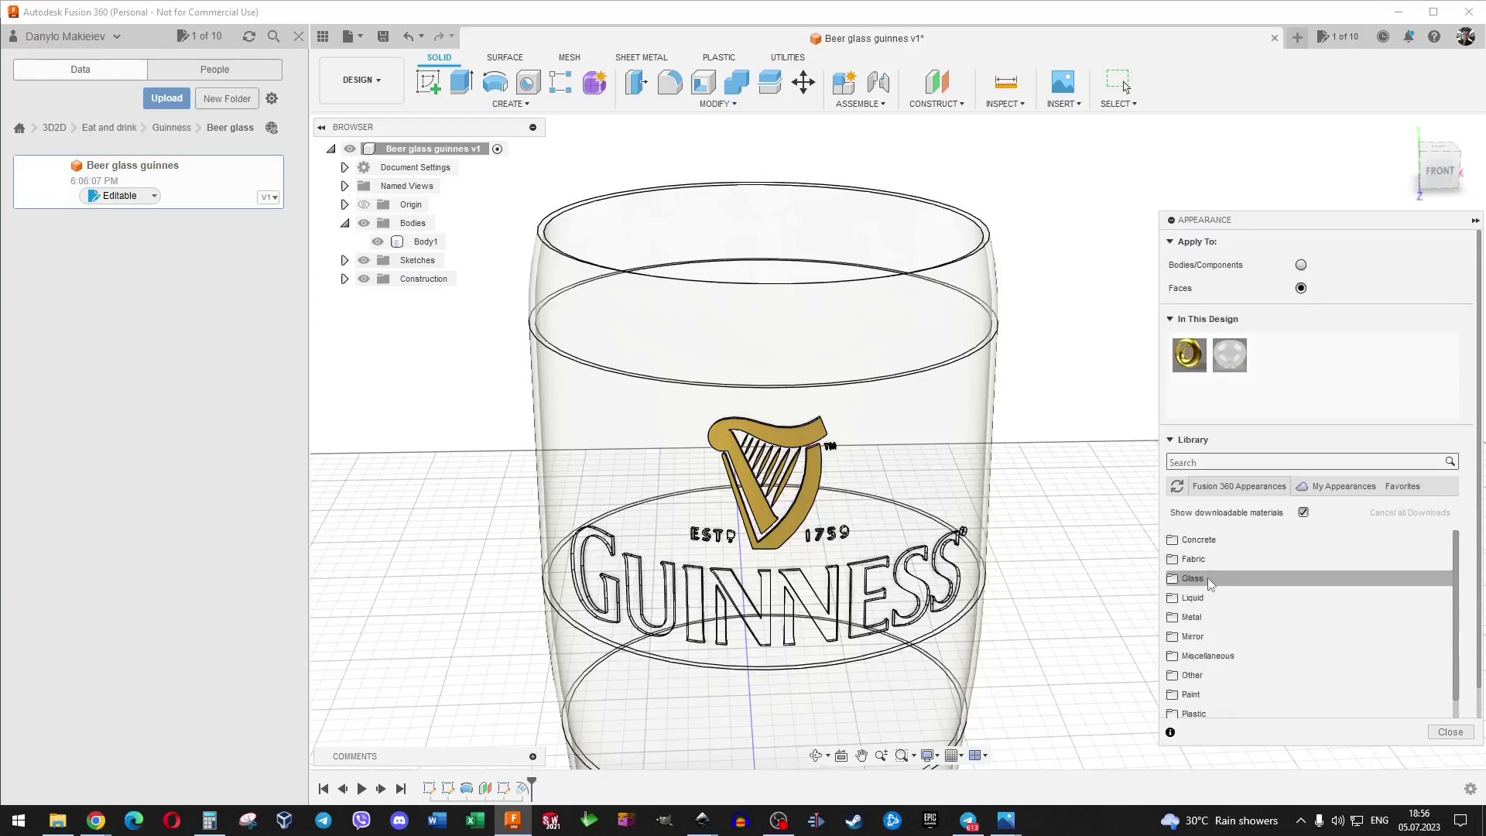
left_click(1207, 615)
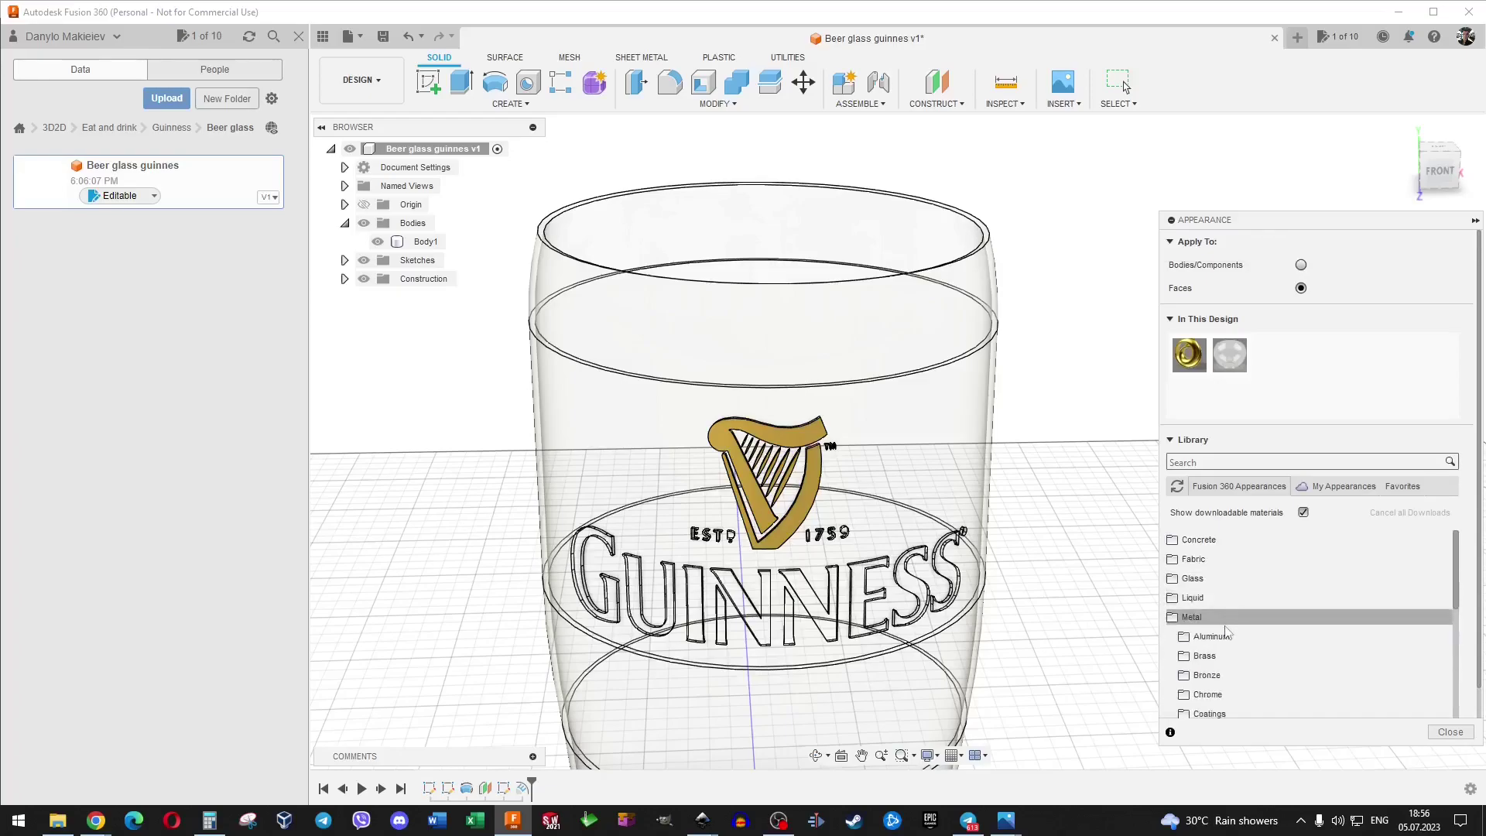
scroll(1225, 642, "down", 1)
scroll(1225, 650, "down", 2)
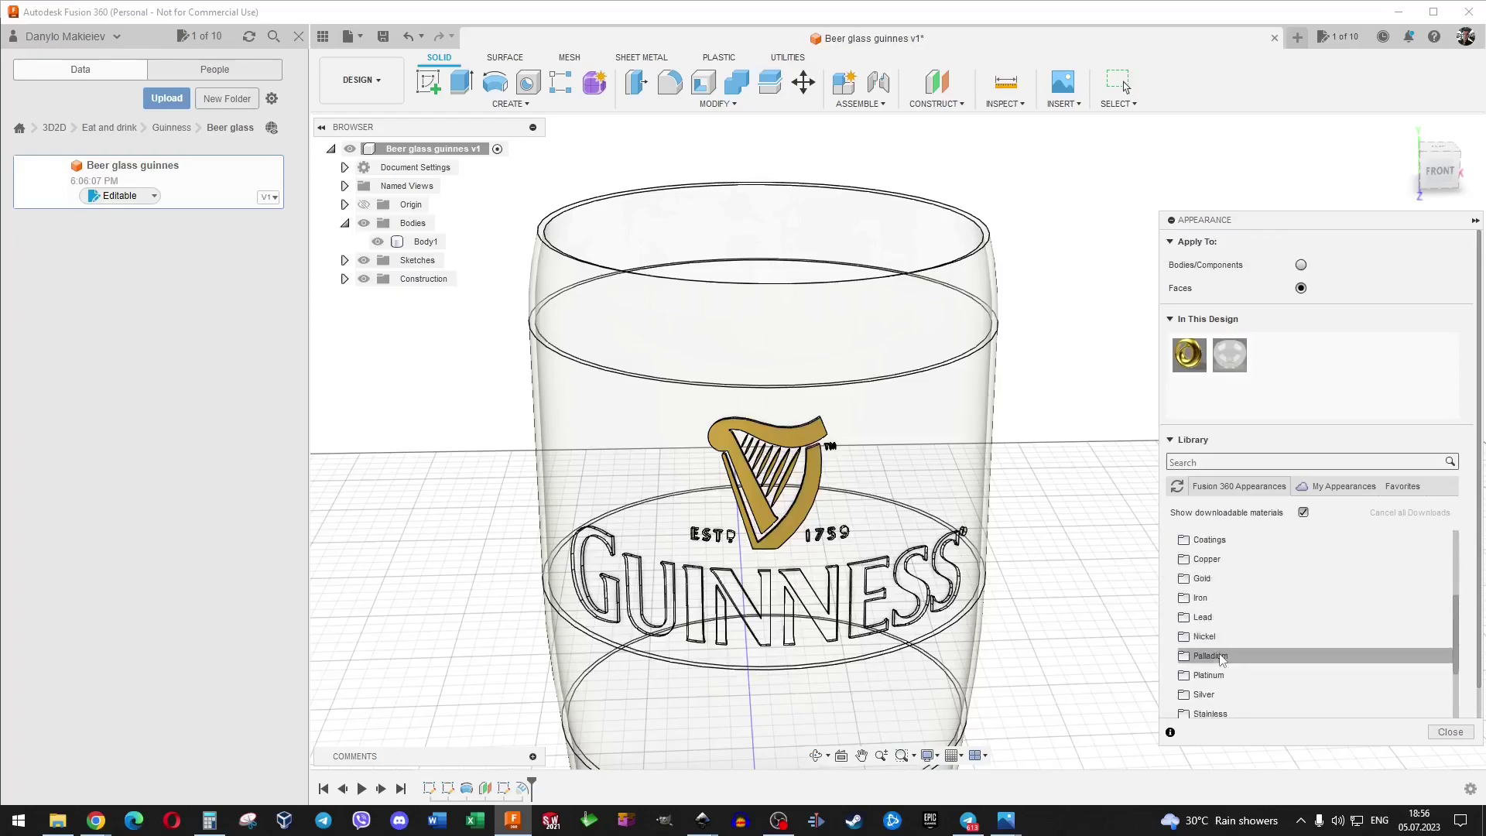
scroll(1221, 654, "down", 1)
scroll(1220, 653, "down", 1)
scroll(1222, 654, "down", 1)
scroll(1222, 654, "down", 1)
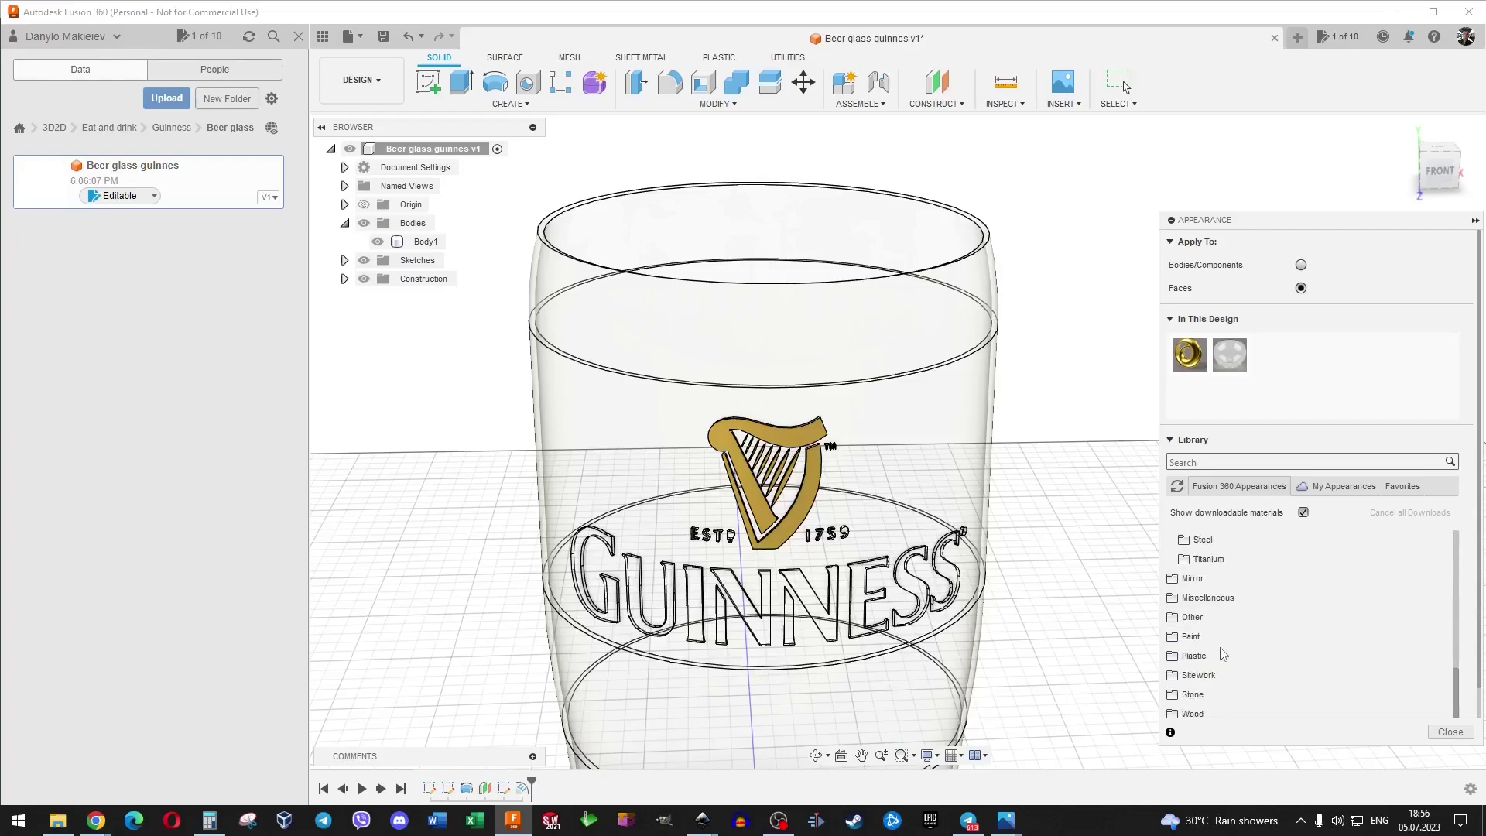
scroll(1223, 654, "down", 1)
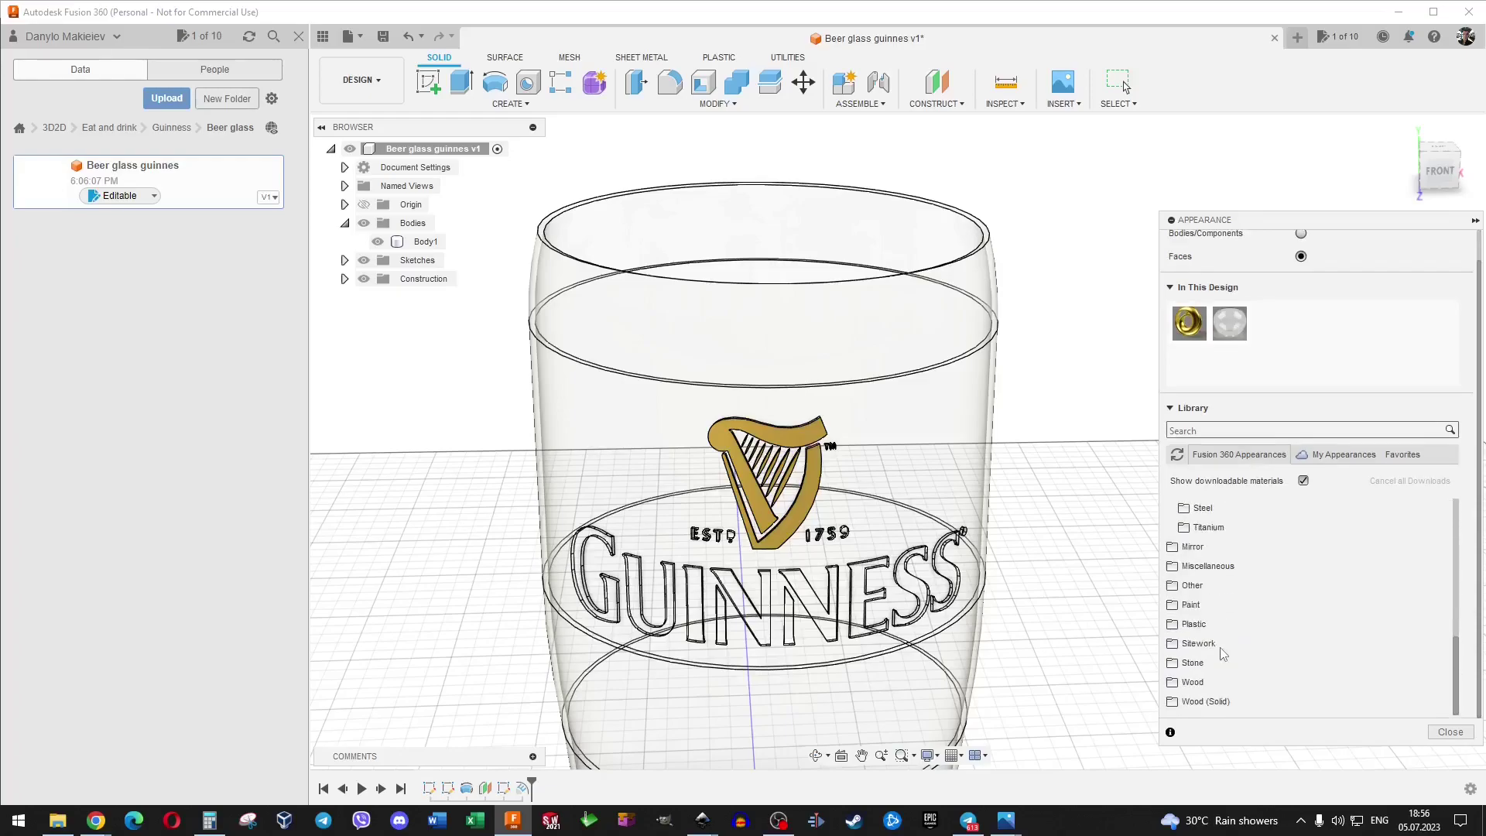
scroll(1222, 654, "up", 2)
scroll(1215, 634, "up", 1)
scroll(1199, 595, "up", 3)
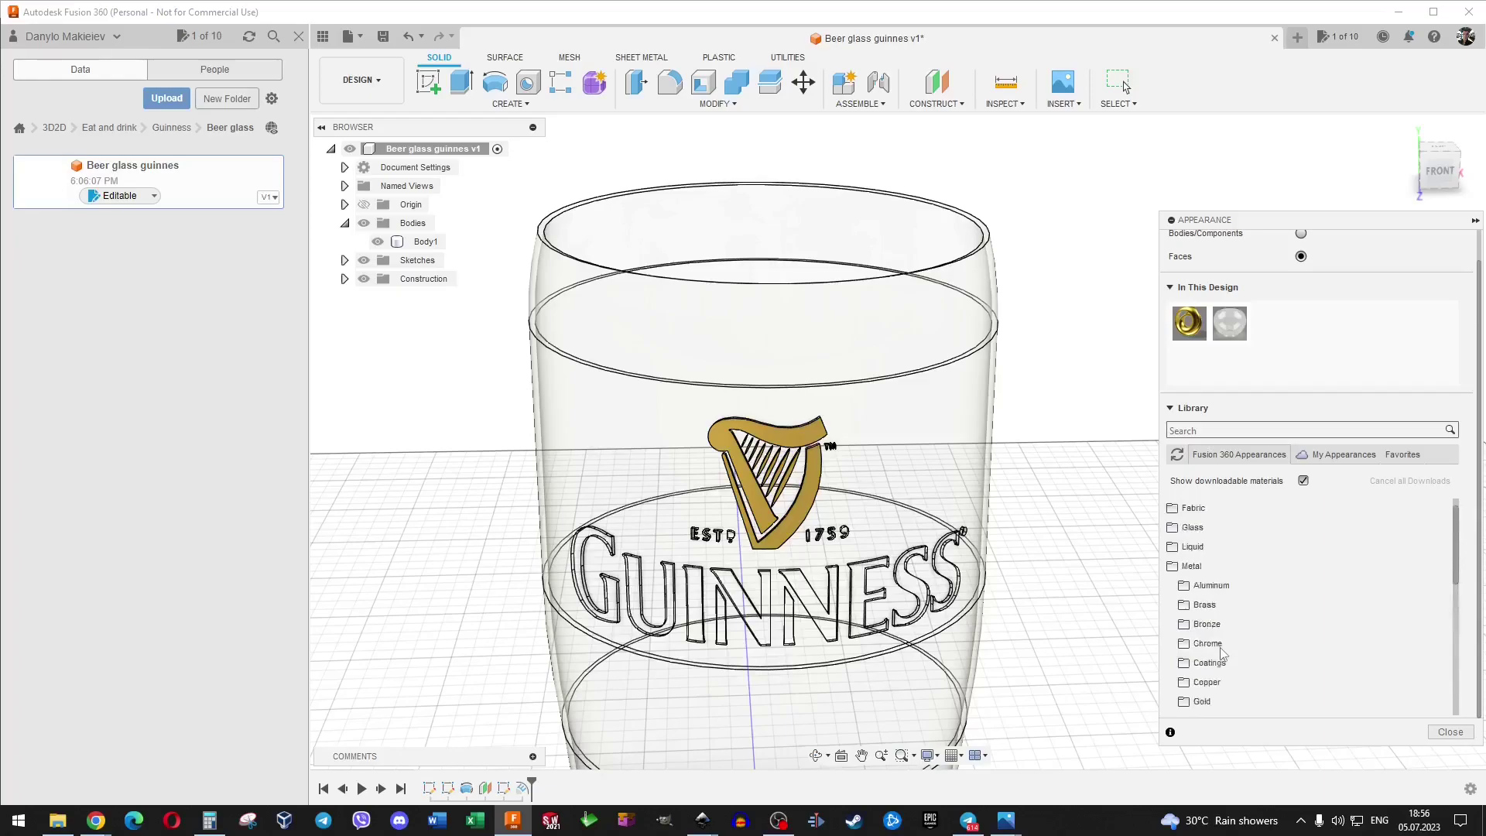
left_click(1188, 567)
scroll(1207, 561, "up", 1)
scroll(1215, 558, "up", 1)
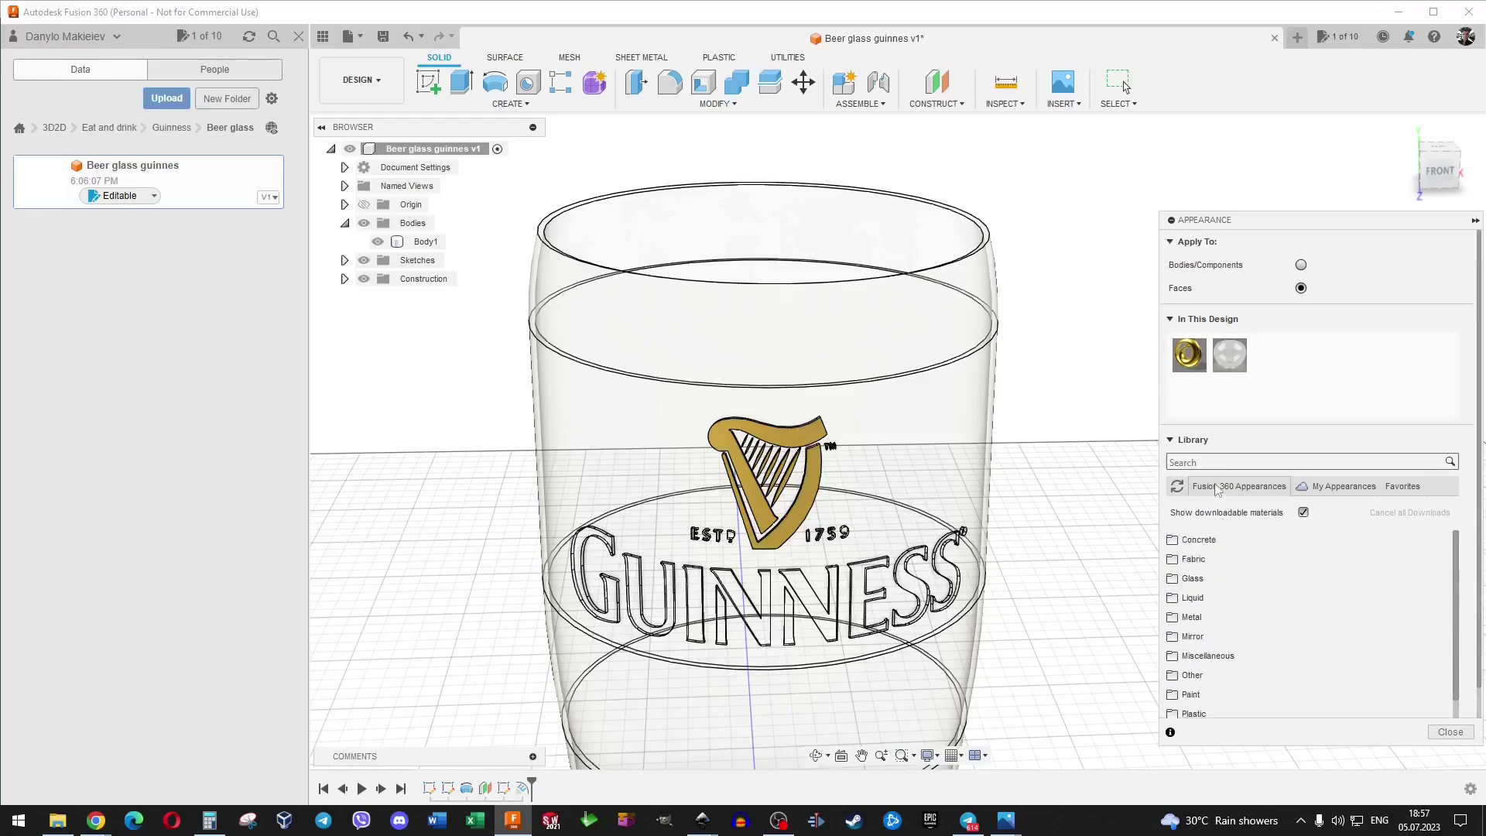
left_click(1206, 462)
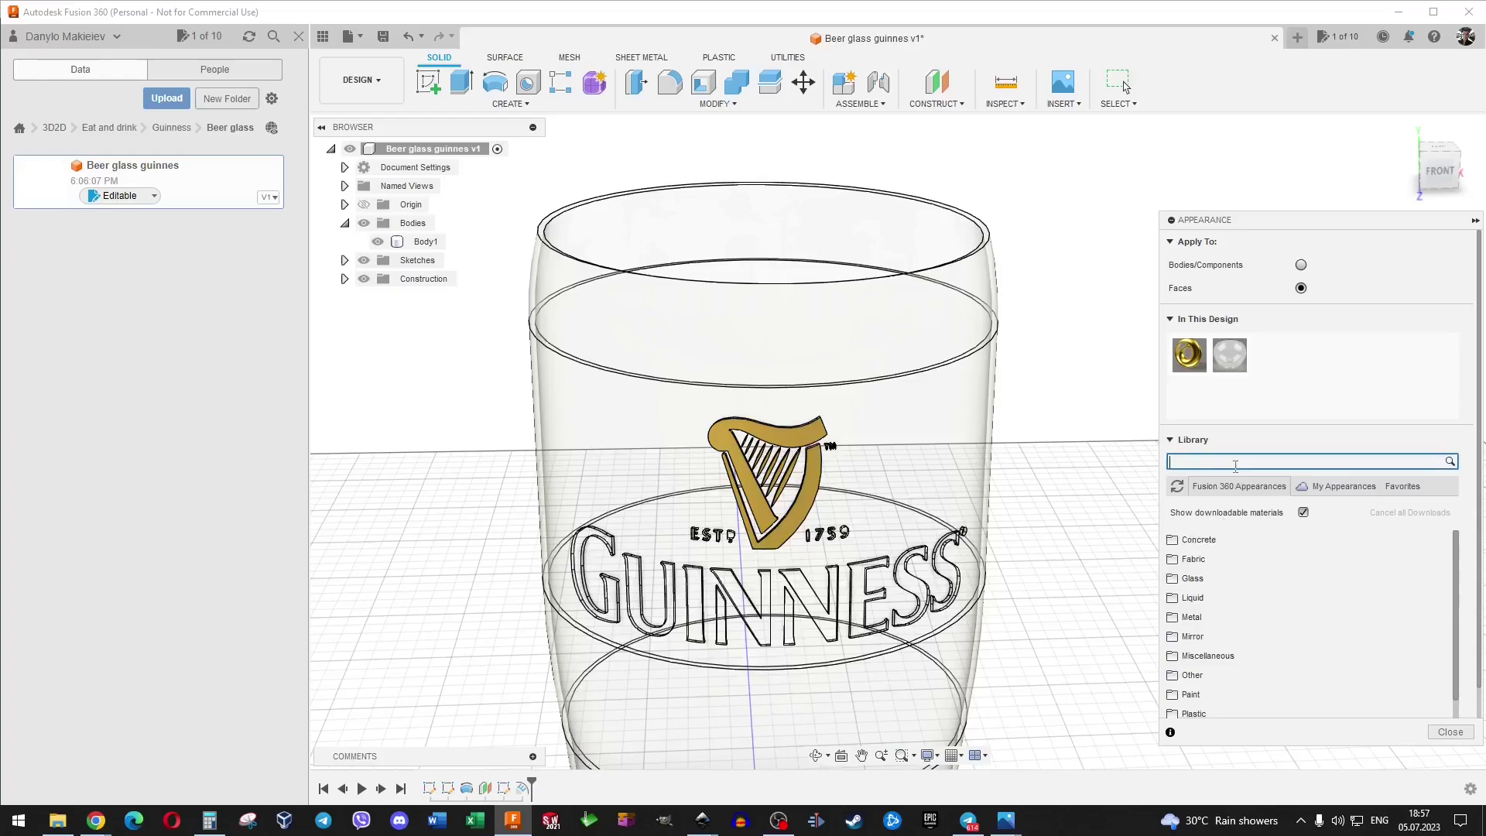
type("stee")
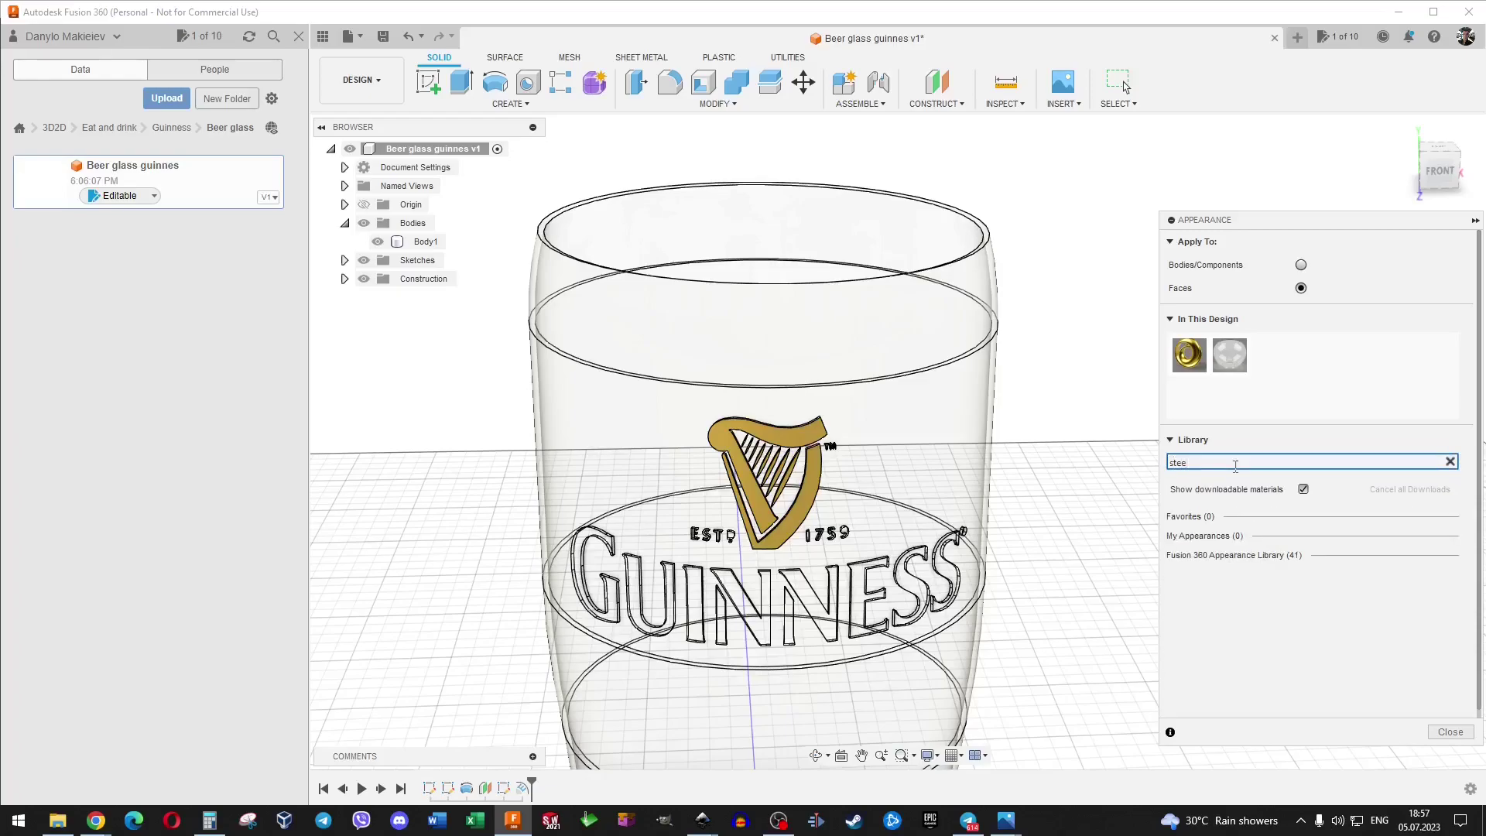
key("BackSpace")
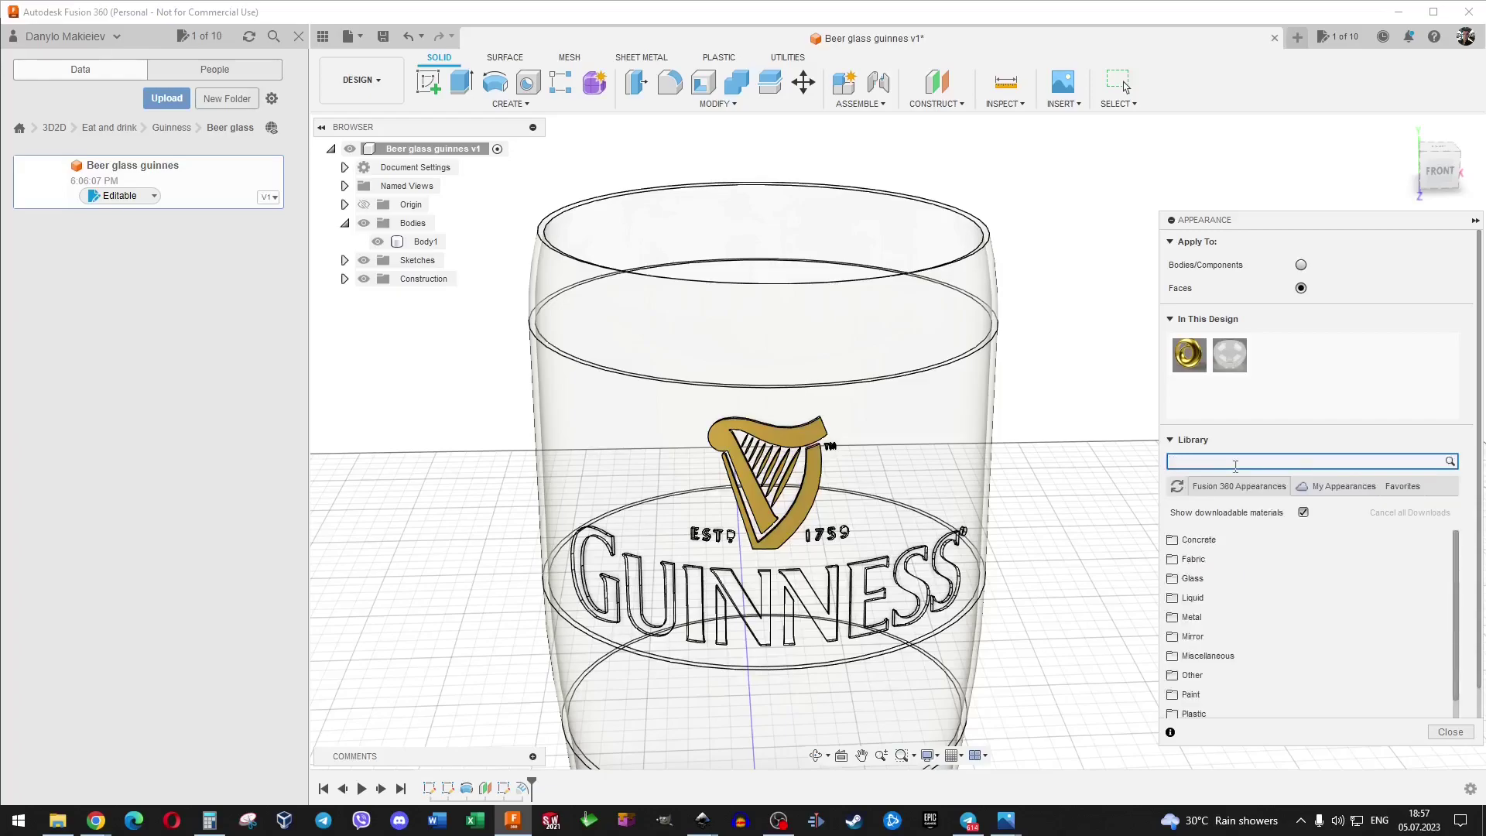
Duplicate the gold appearance, apply it to the G, and recolour the copy white (255/255/255).
right_click(1193, 359)
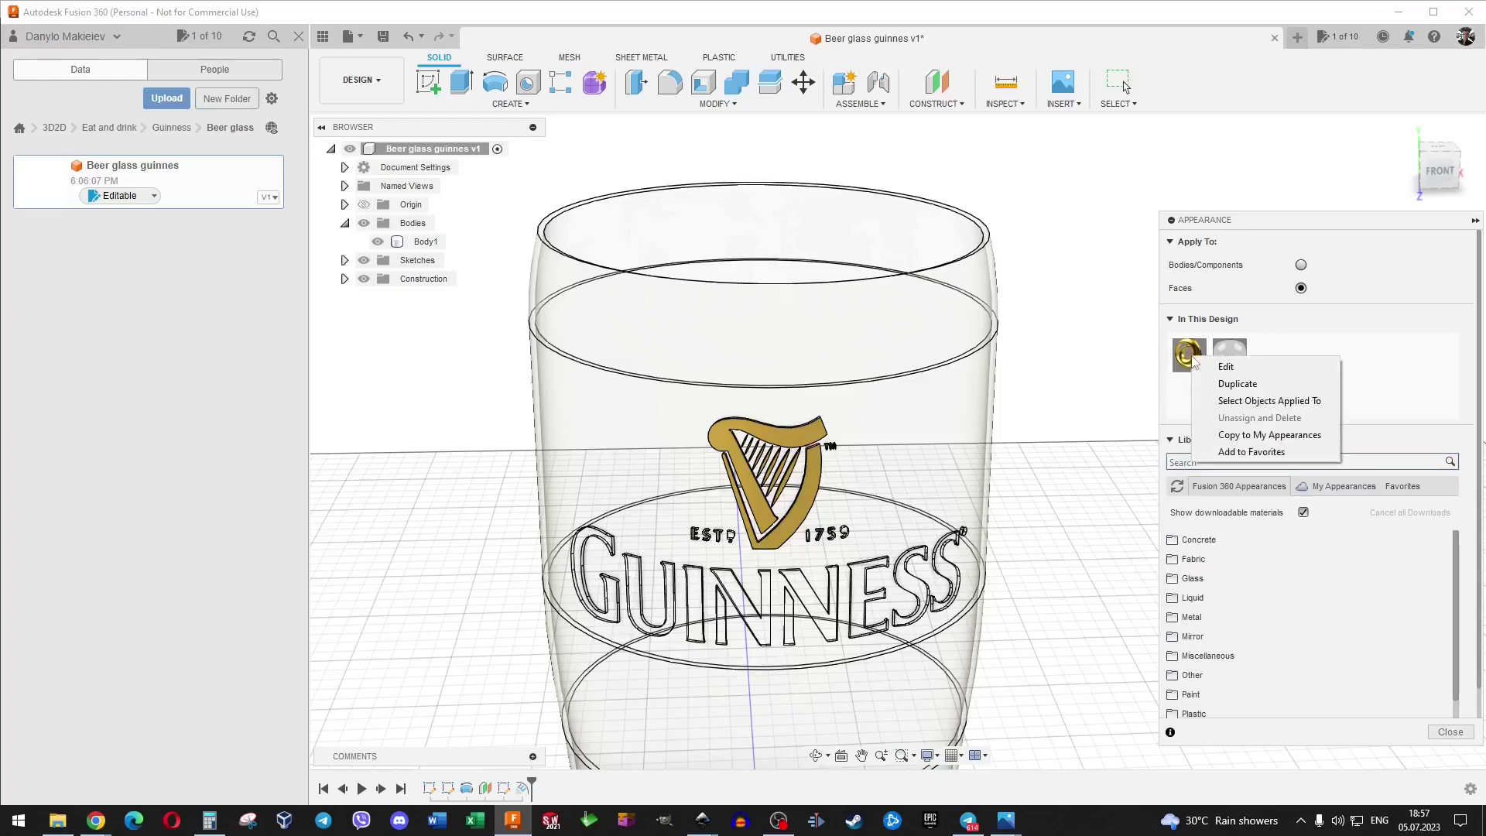
left_click(1257, 384)
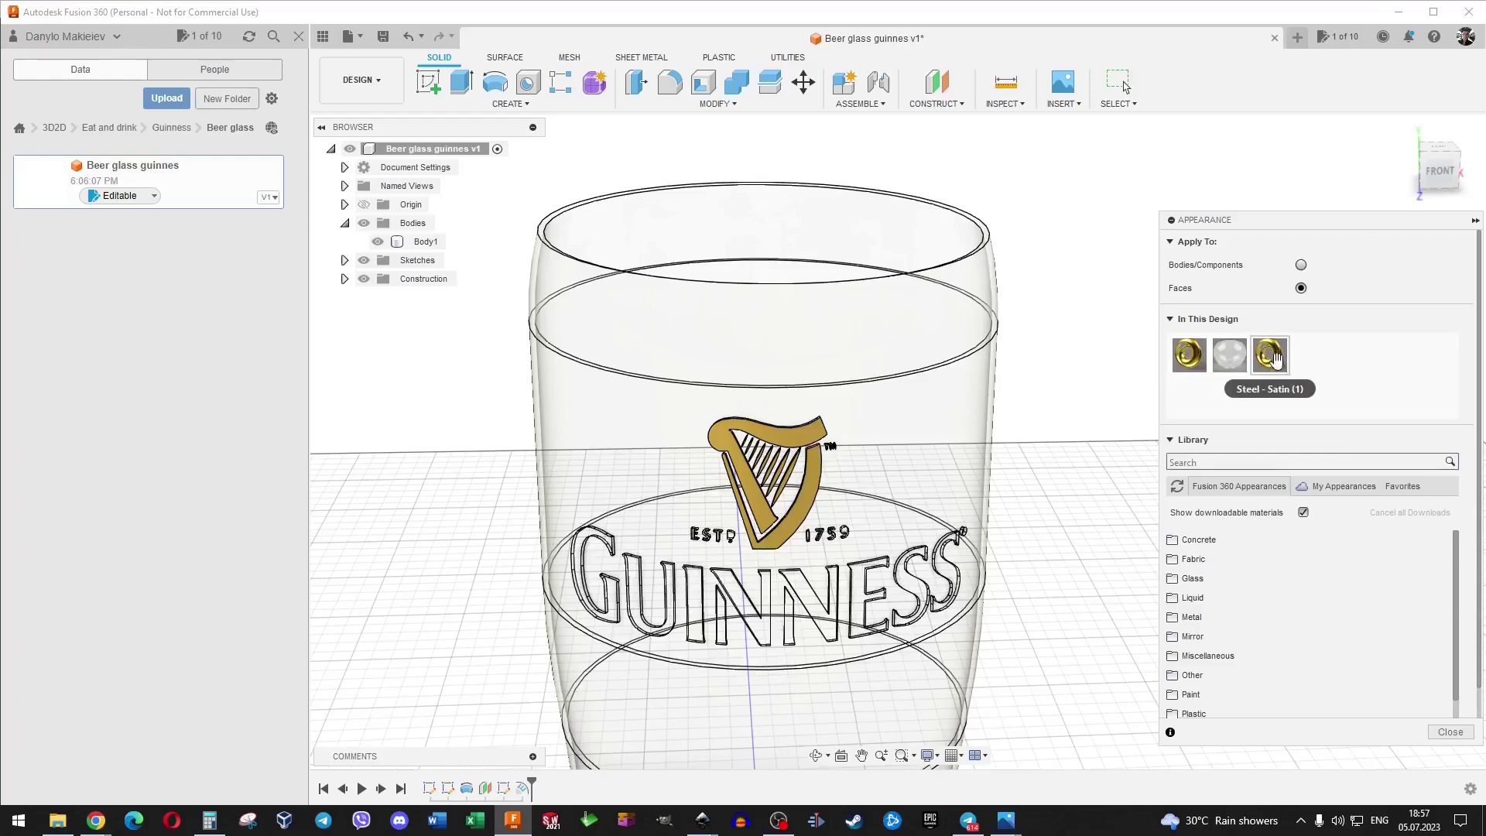
left_click_drag(1275, 358, 613, 619)
double_click(1269, 354)
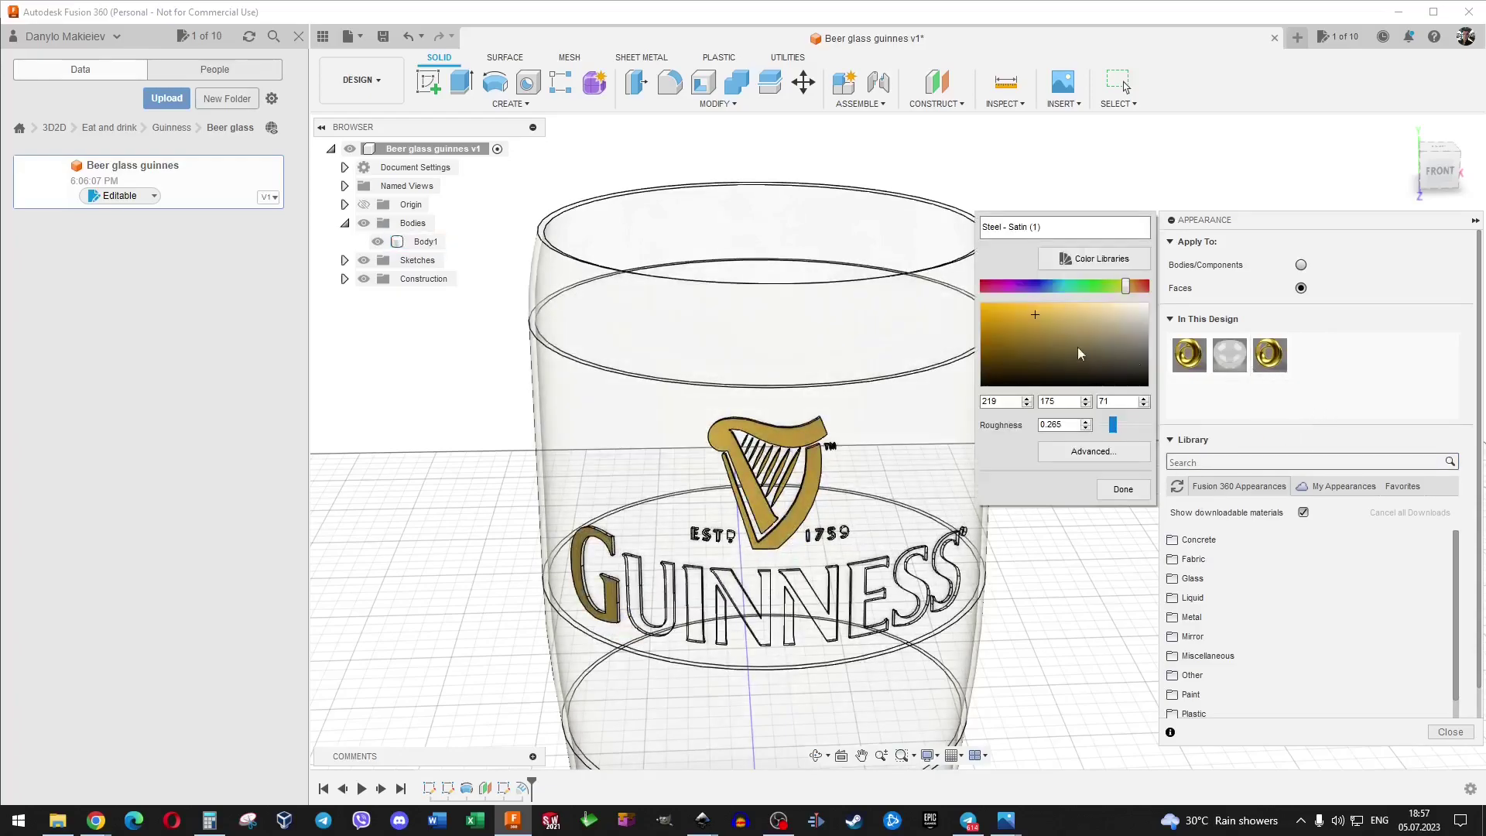
left_click_drag(1078, 337, 1168, 299)
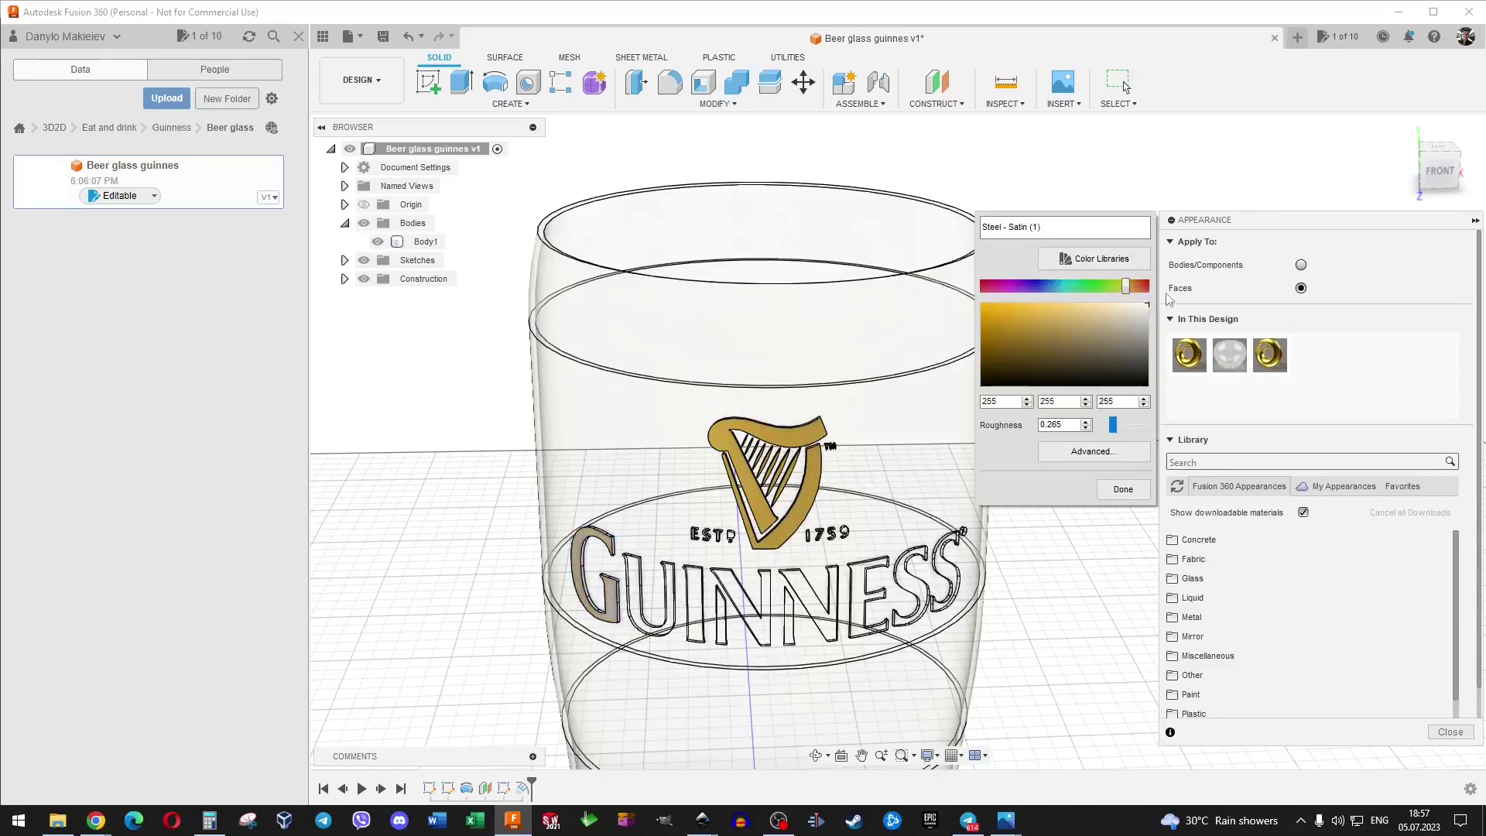
left_click(1123, 490)
Apply the white appearance to the letters U, I and both Ns.
scroll(711, 630, "up", 2)
scroll(711, 631, "up", 2)
scroll(711, 631, "up", 1)
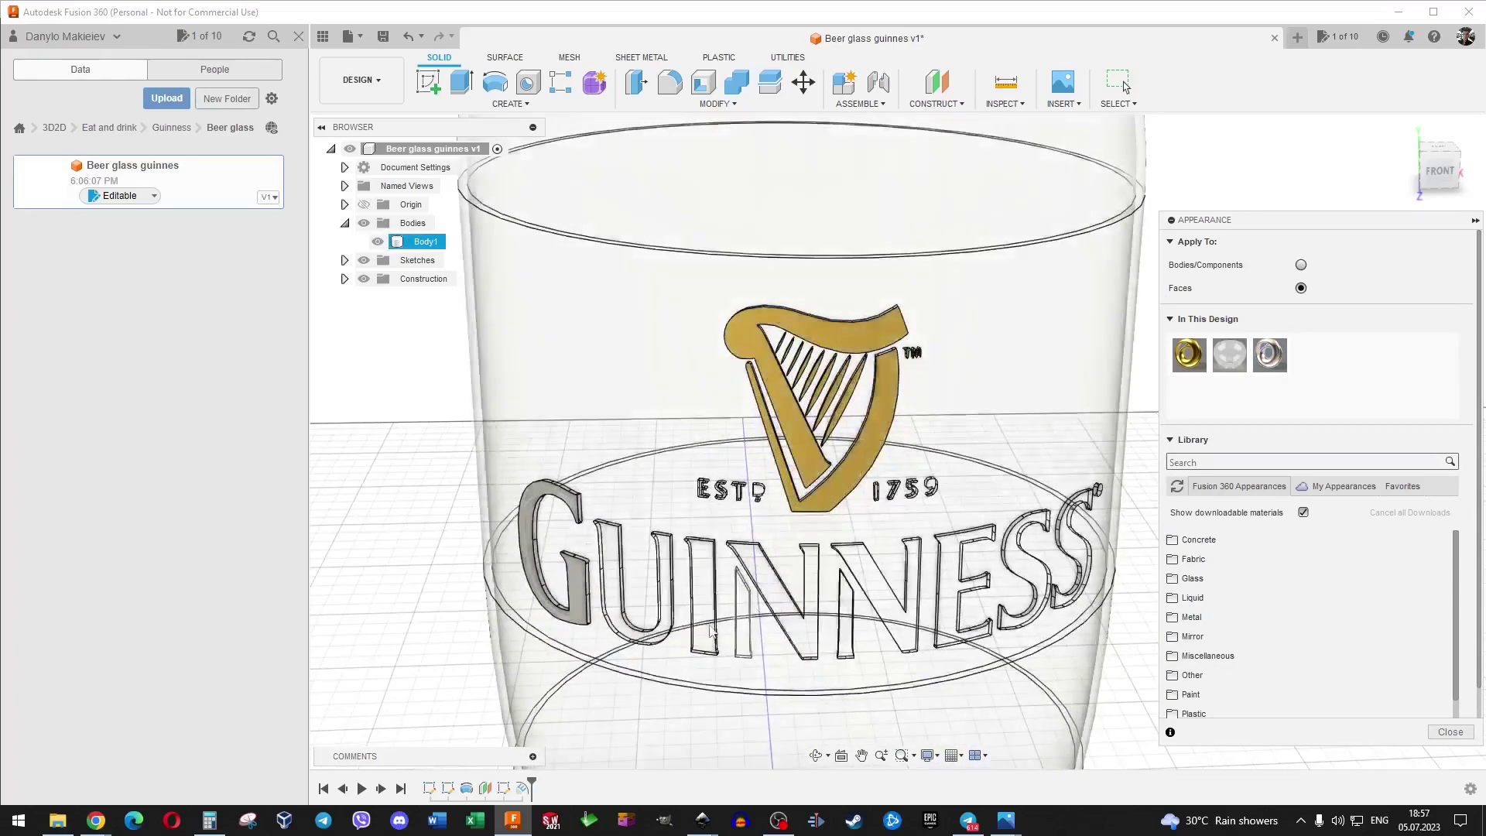
scroll(712, 630, "up", 2)
left_click_drag(1269, 354, 595, 596)
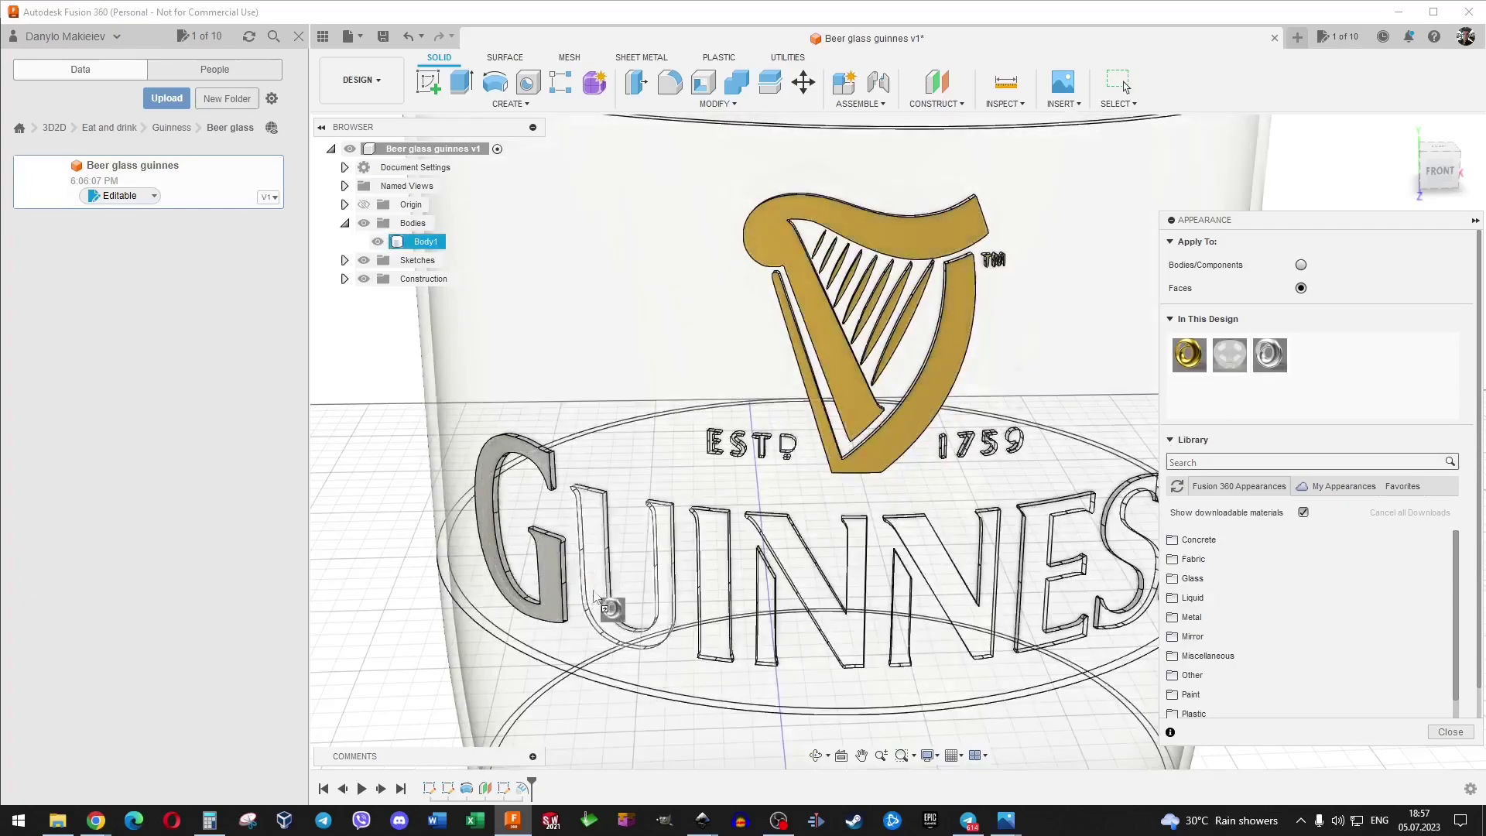
left_click_drag(1269, 354, 711, 579)
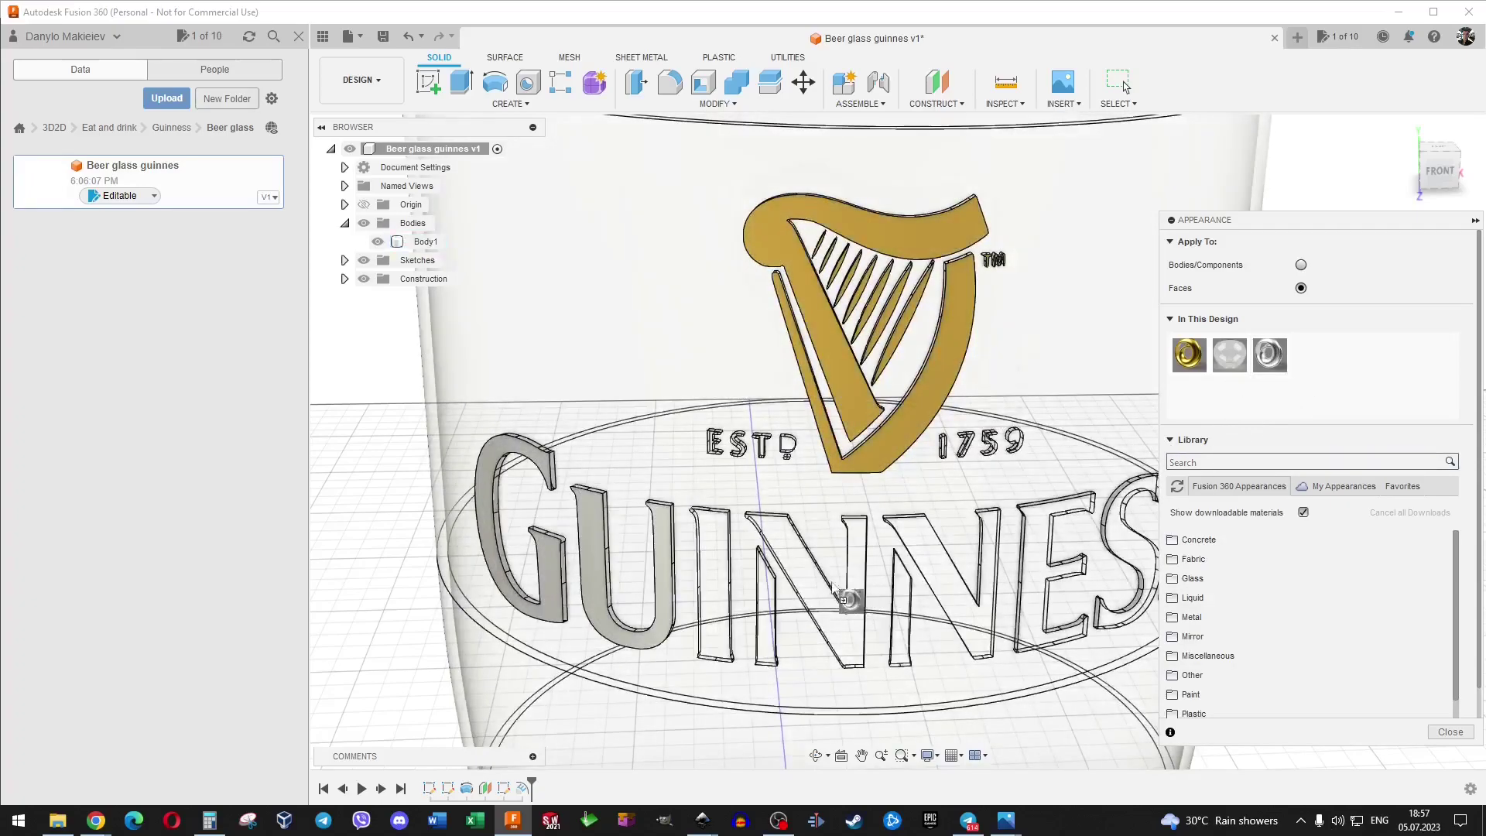
left_click_drag(1269, 354, 767, 615)
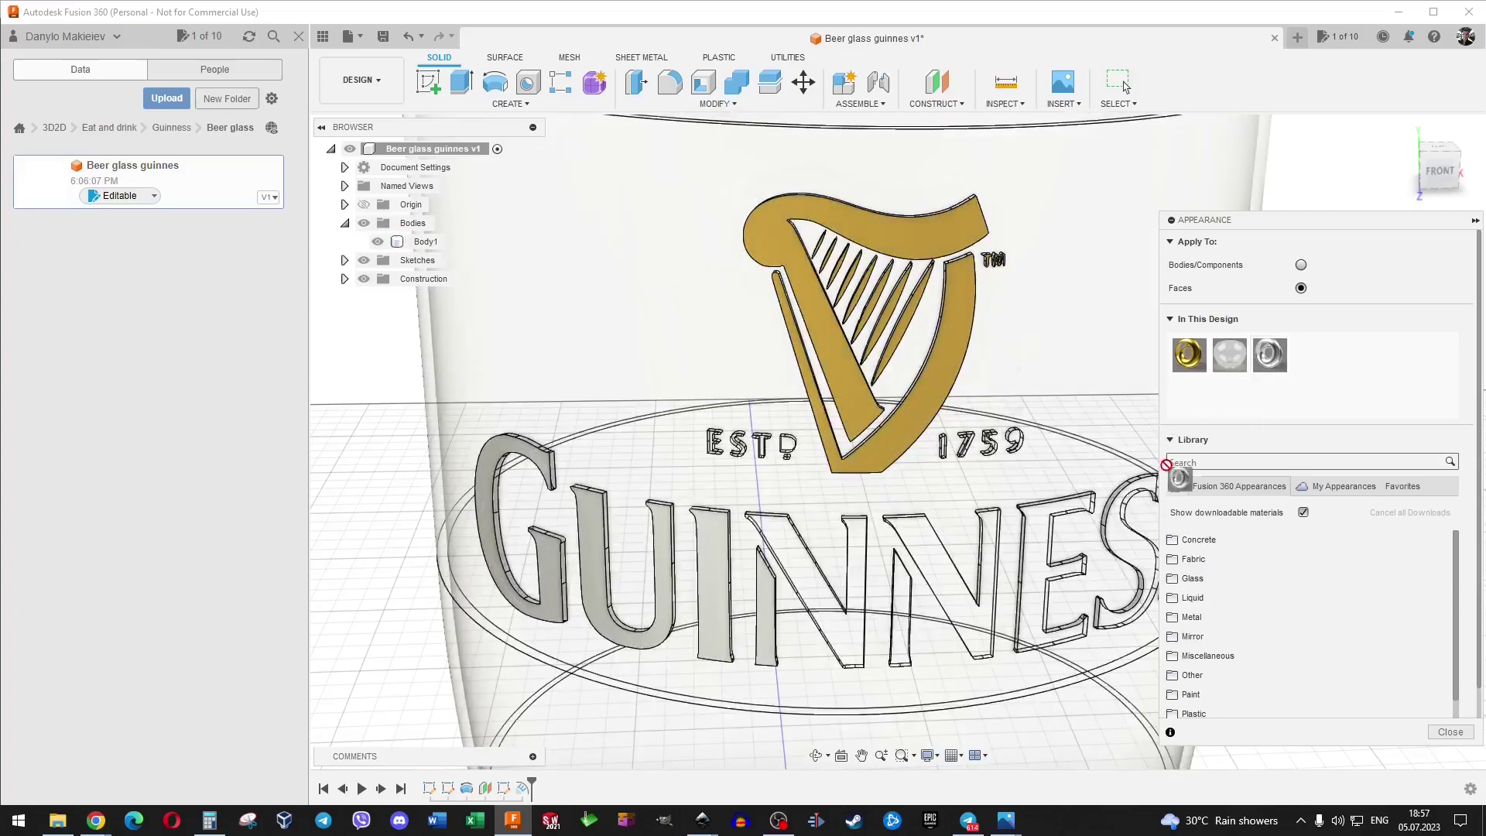
left_click_drag(1269, 355, 1116, 539)
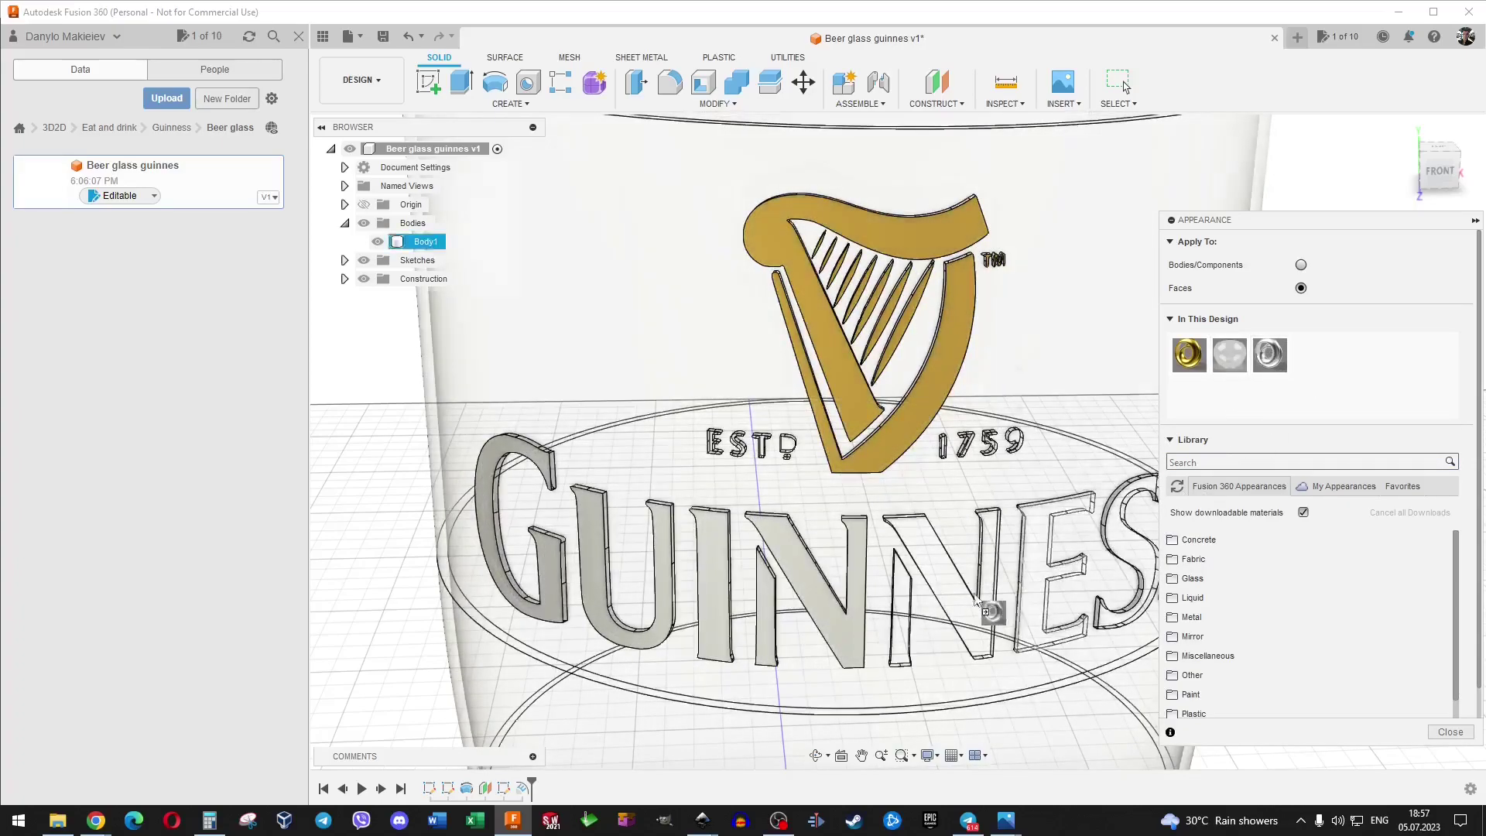
mouse_move(1269, 354)
left_mouse_down()
mouse_move(914, 612)
mouse_move(1115, 536)
left_mouse_up()
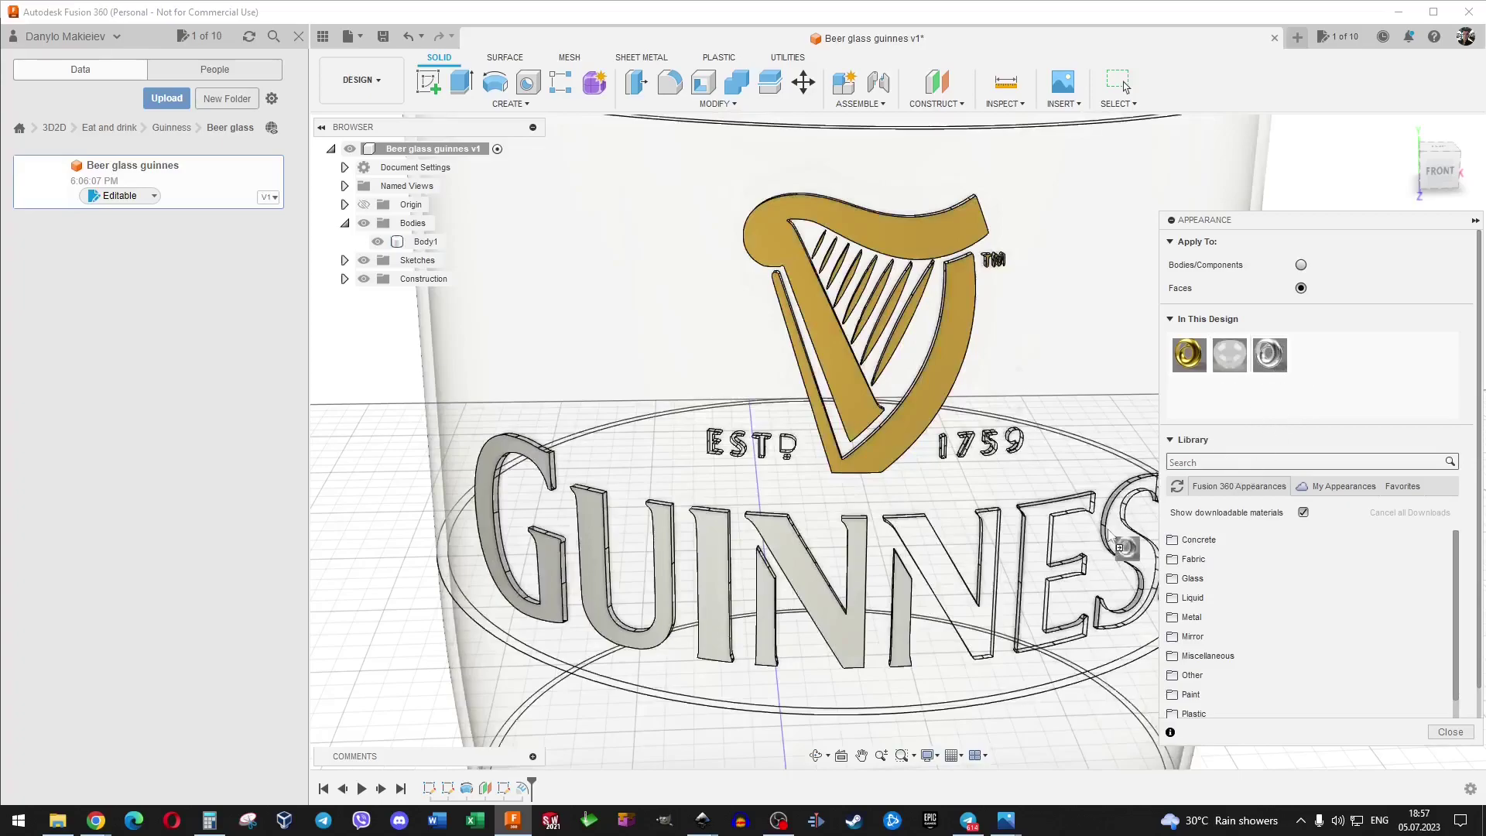
left_click_drag(962, 604, 946, 633)
Orbit to the remaining letters and make E and both Ss white.
scroll(1010, 612, "up", 2)
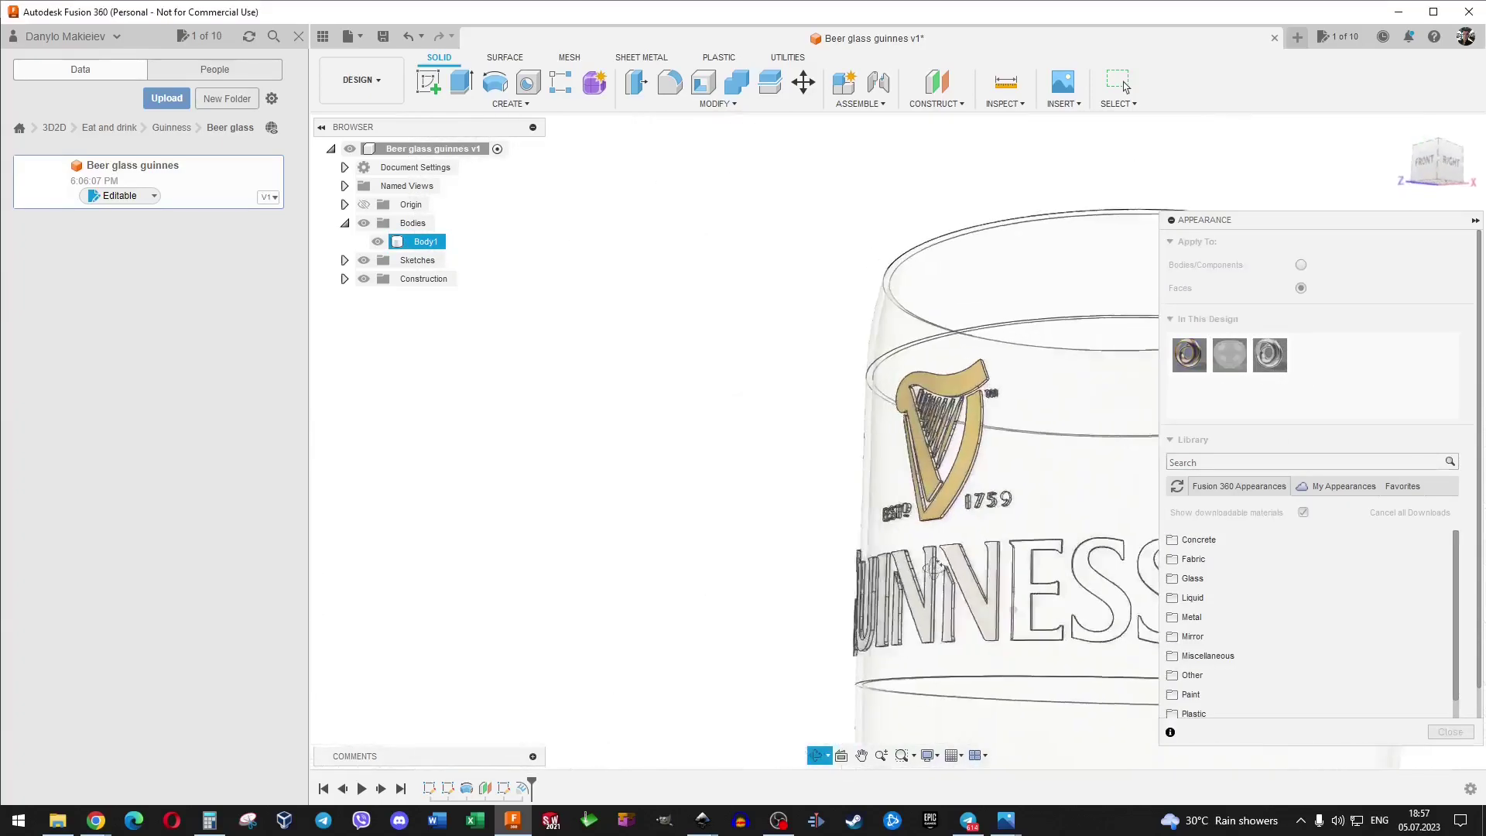
middle_click_drag(1009, 611, 1102, 582, "shift")
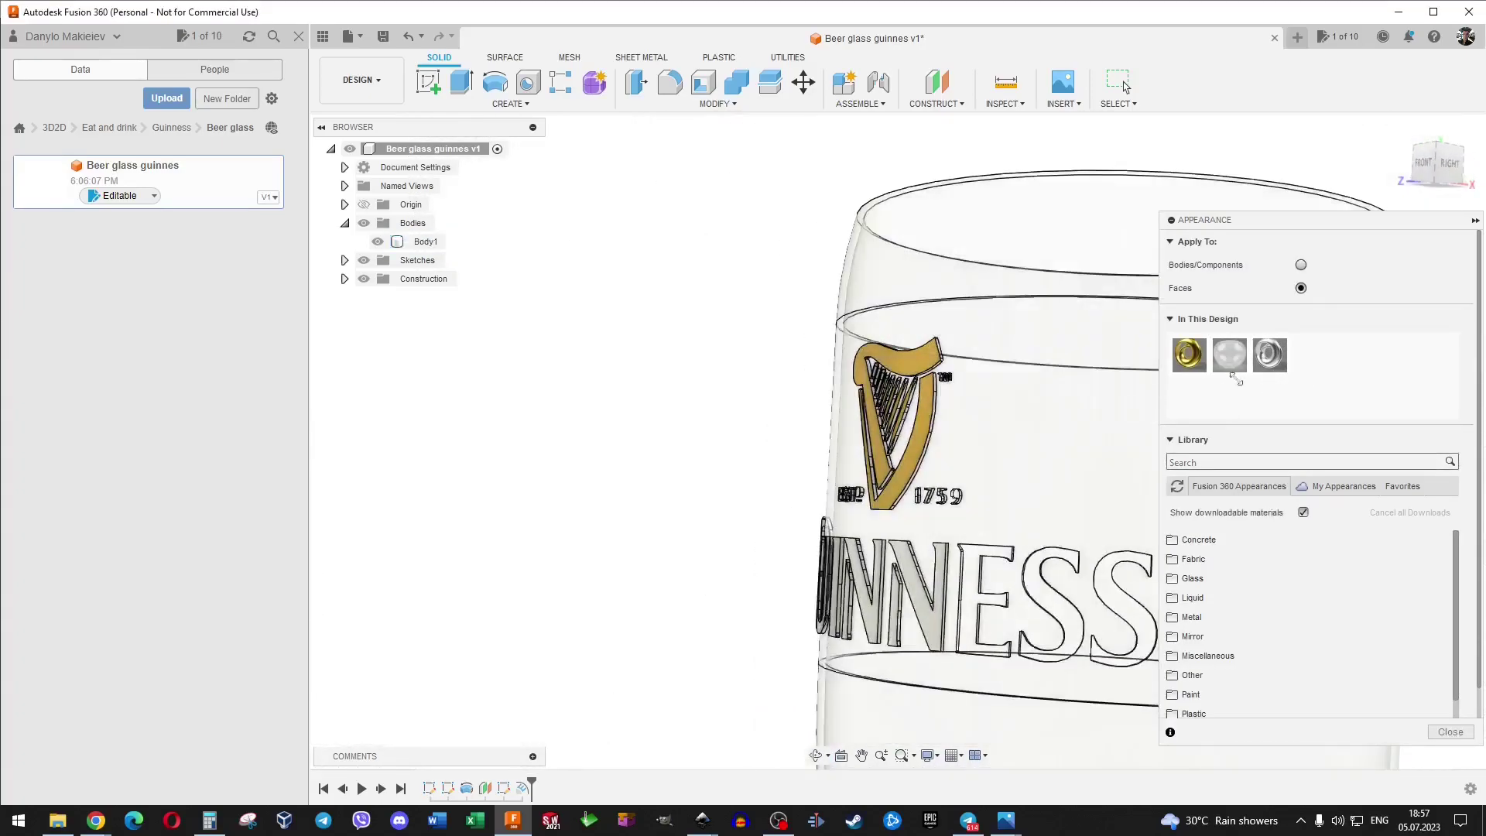
left_click_drag(1269, 354, 968, 619)
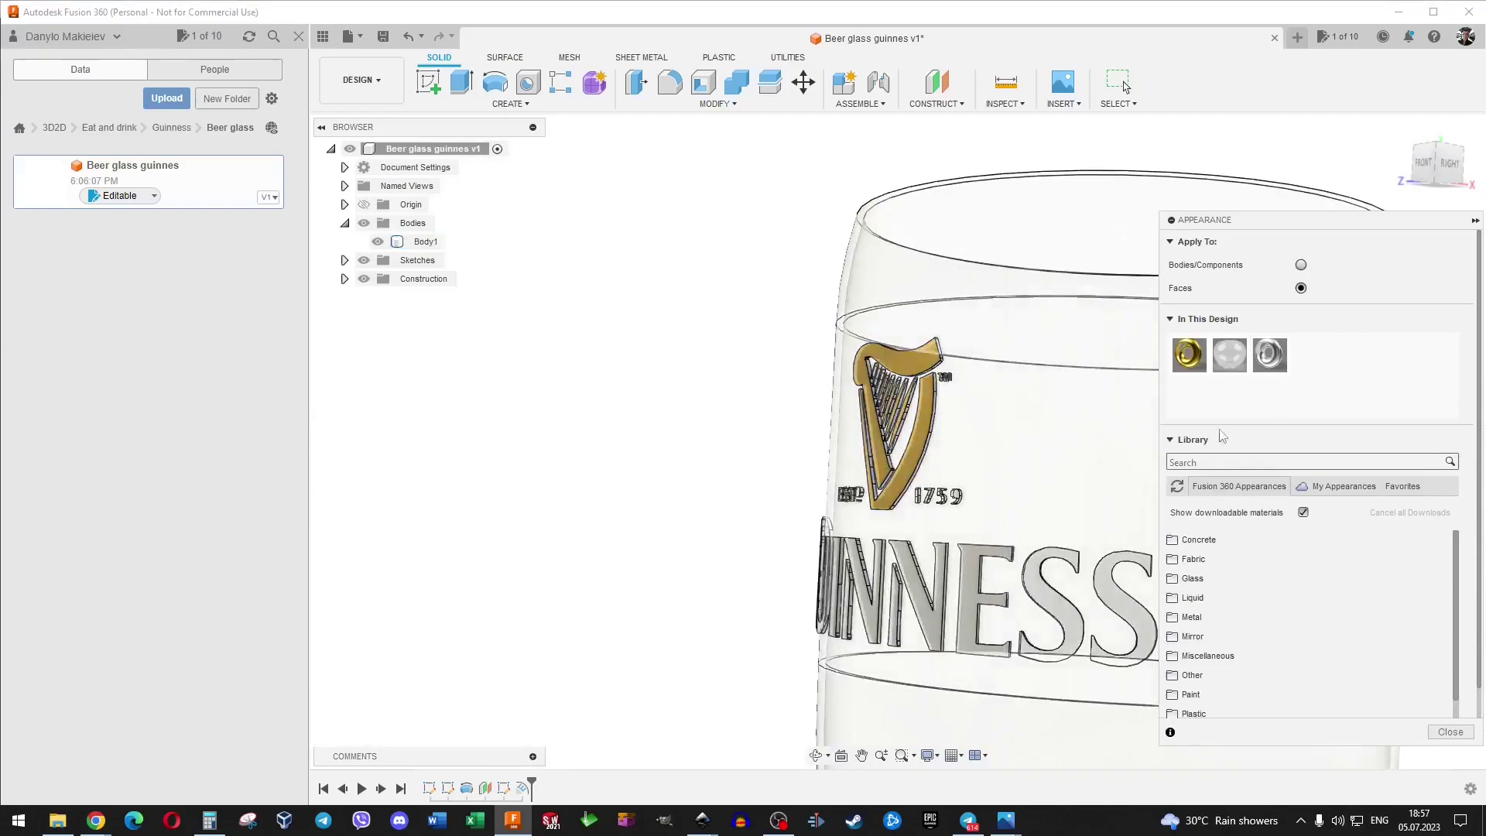
left_click_drag(1269, 354, 1071, 606)
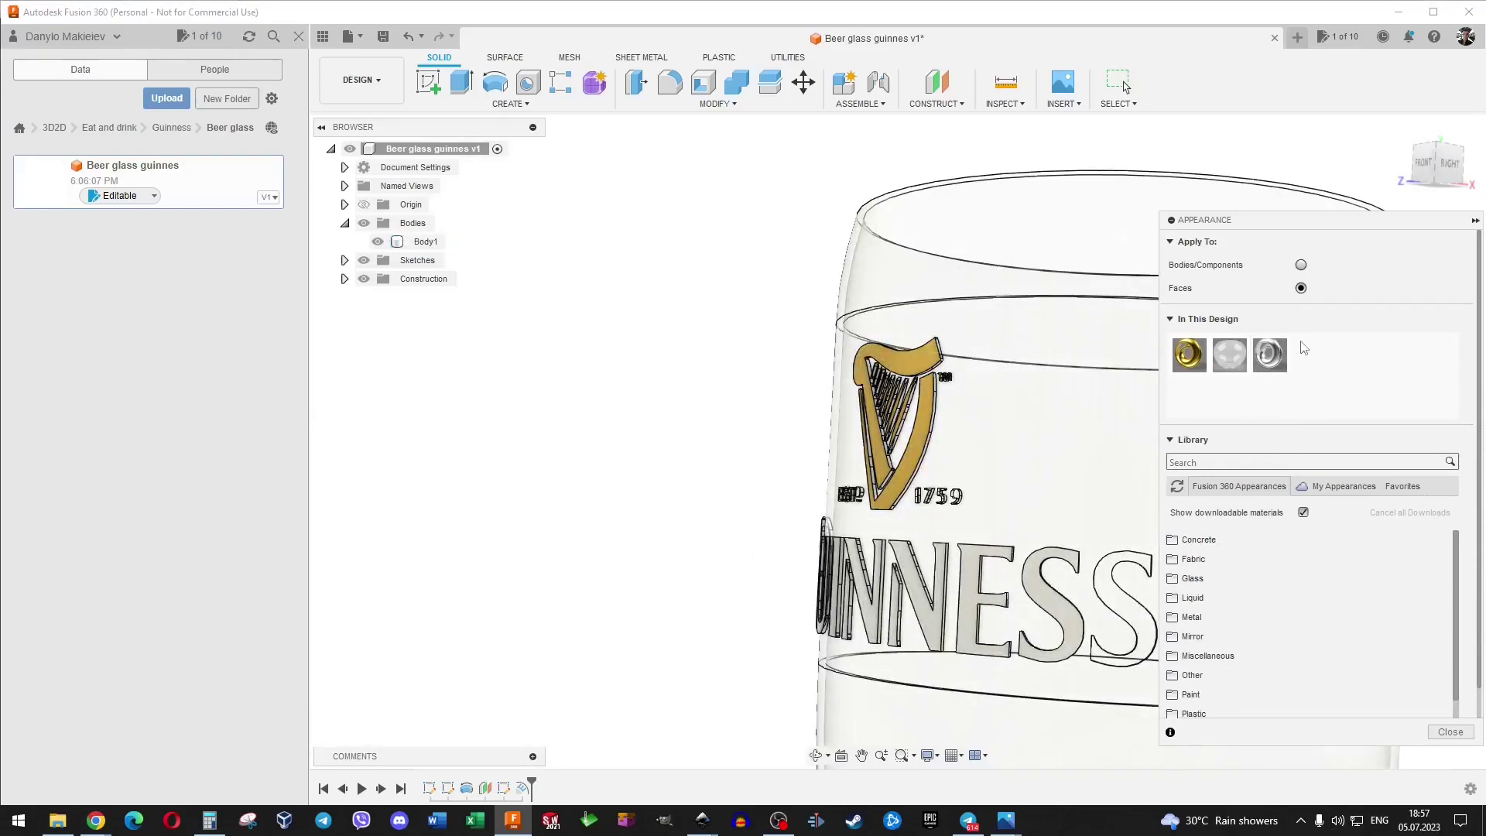
left_click_drag(1269, 354, 1084, 610)
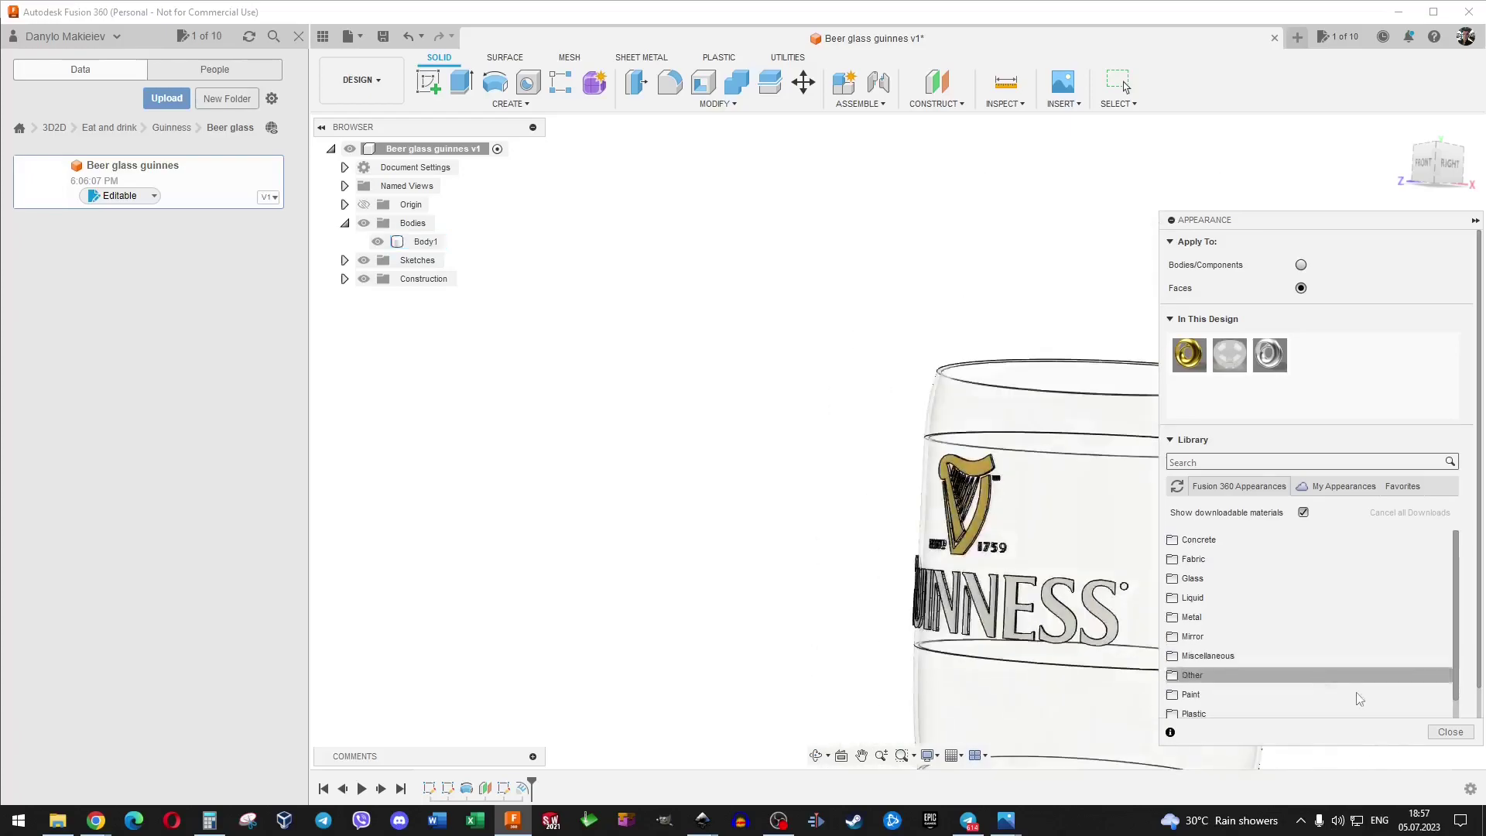
Close the Appearance panel and orbit and zoom to a front-on view of the whole glass.
left_click(1449, 731)
scroll(1029, 604, "down", 5)
mouse_move(956, 535)
middle_mouse_down("shift")
mouse_move(1125, 573)
mouse_move(1105, 610)
middle_mouse_up("shift")
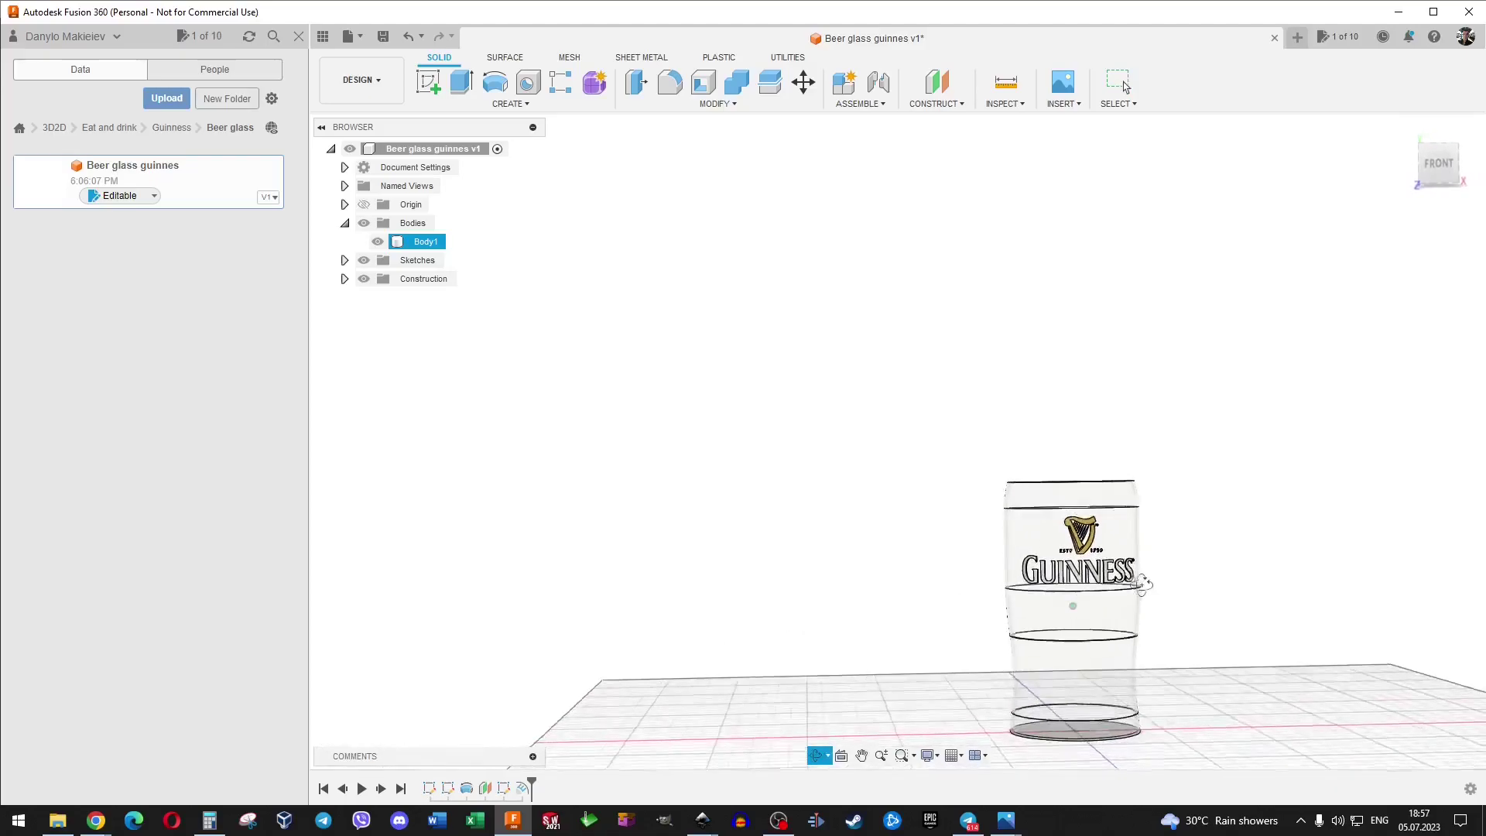
scroll(1105, 610, "down", 3)
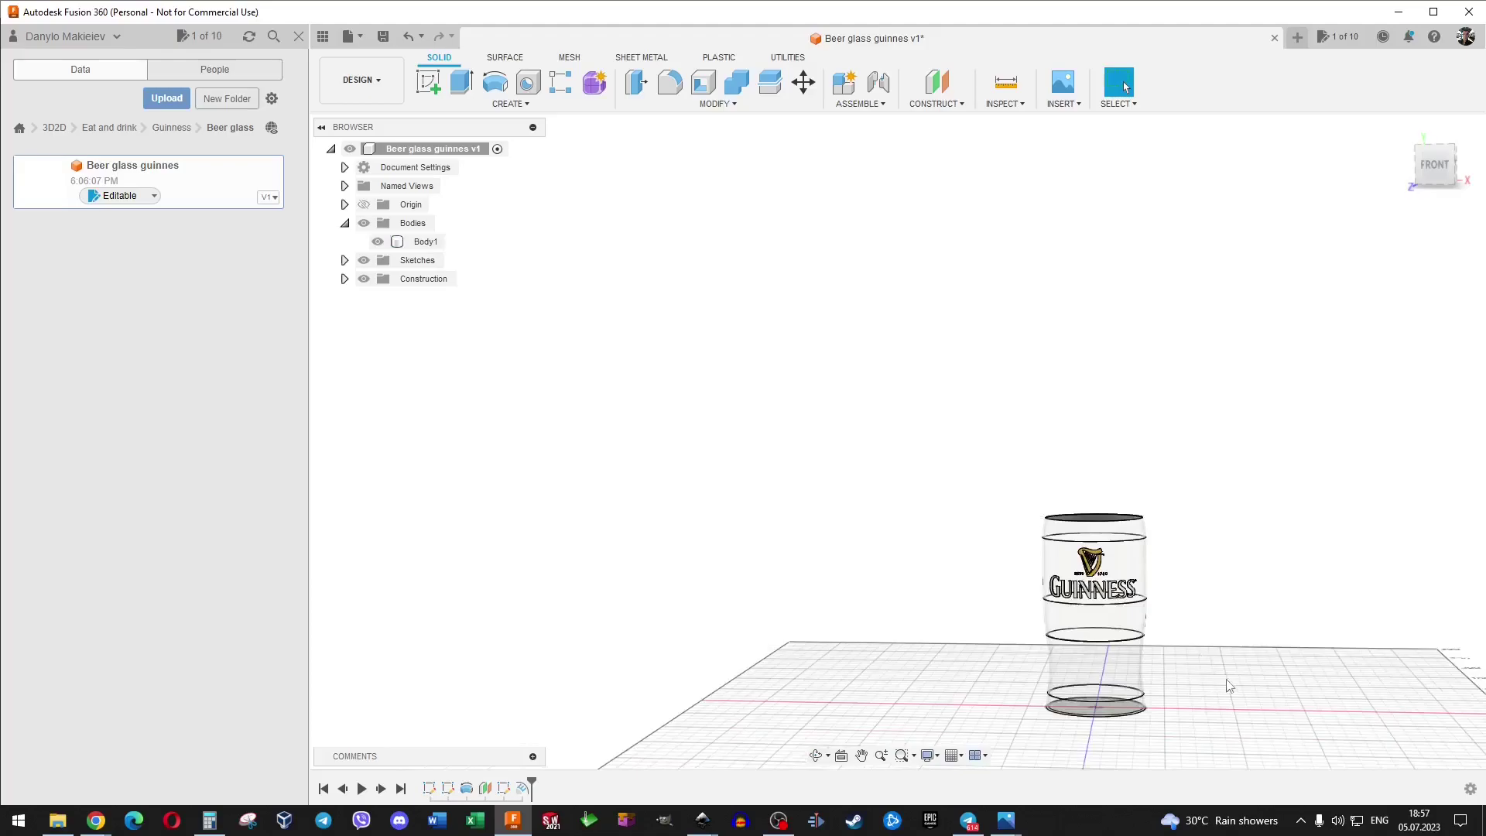
middle_click_drag(1229, 685, 1032, 477, "shift")
scroll(992, 362, "up", 4)
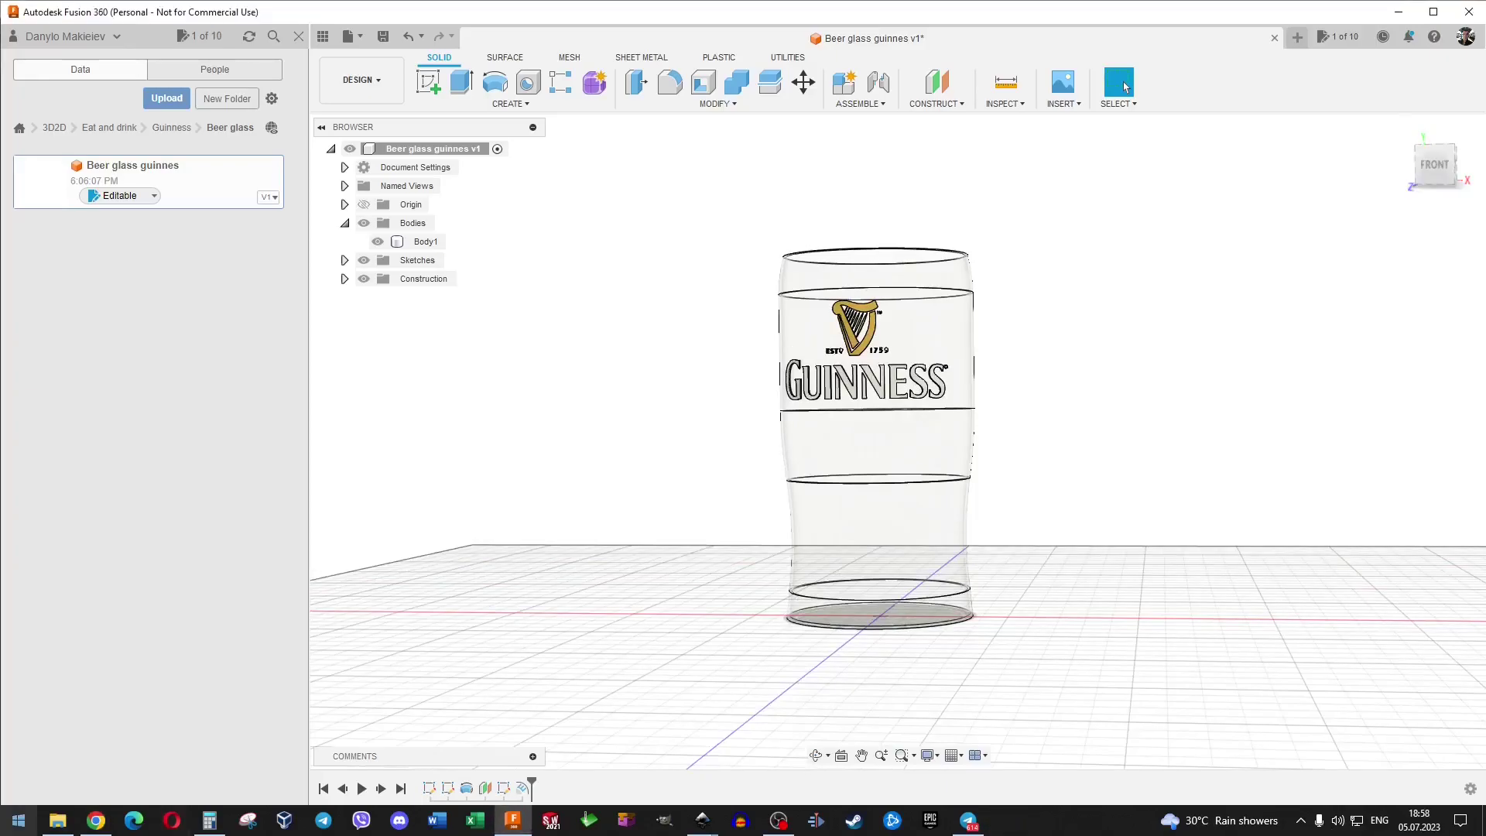
left_click(57, 820)
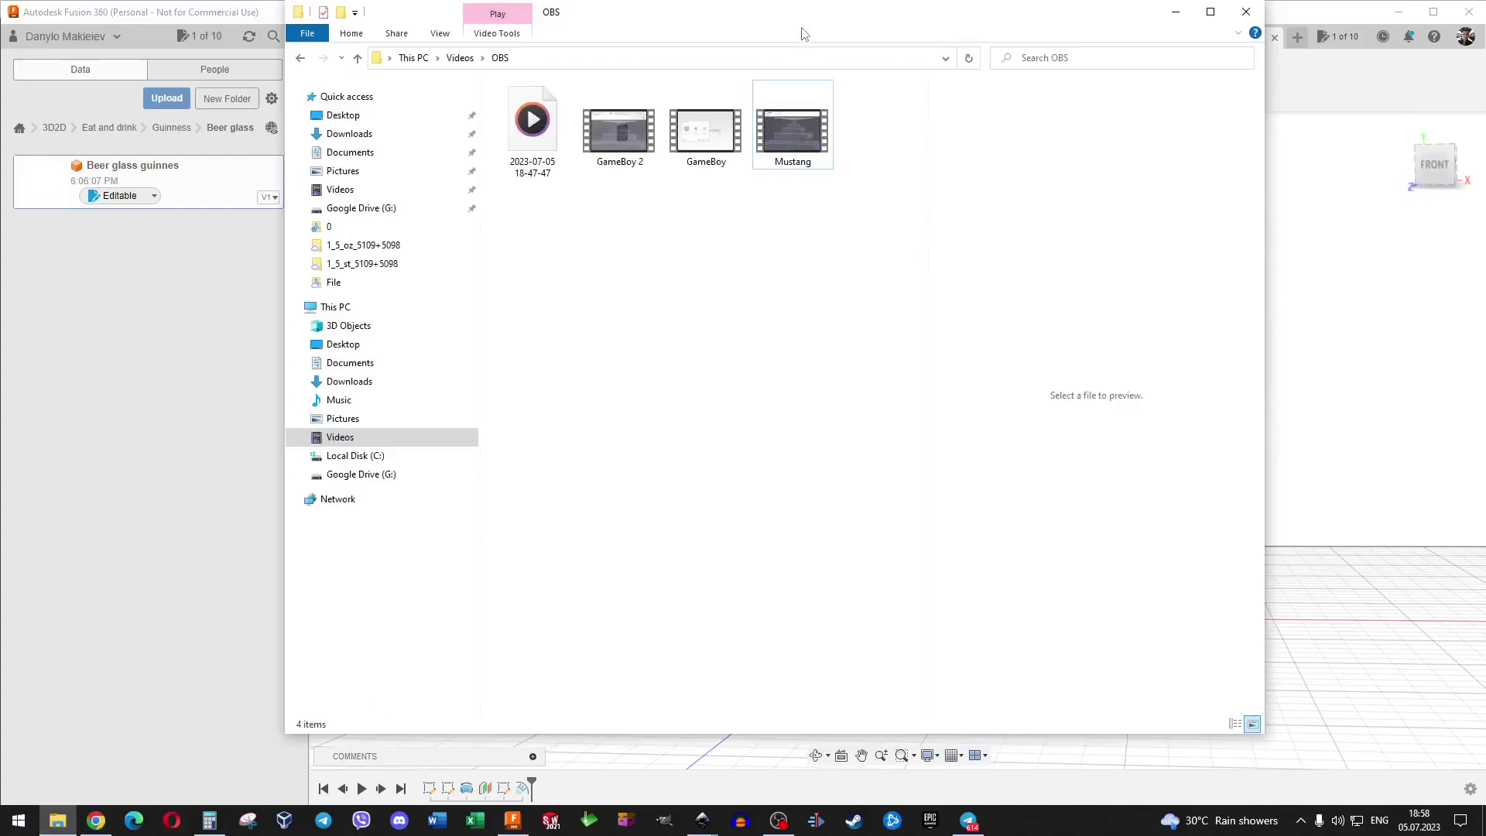
left_click_drag(802, 34, 1124, 85)
left_click(1124, 85)
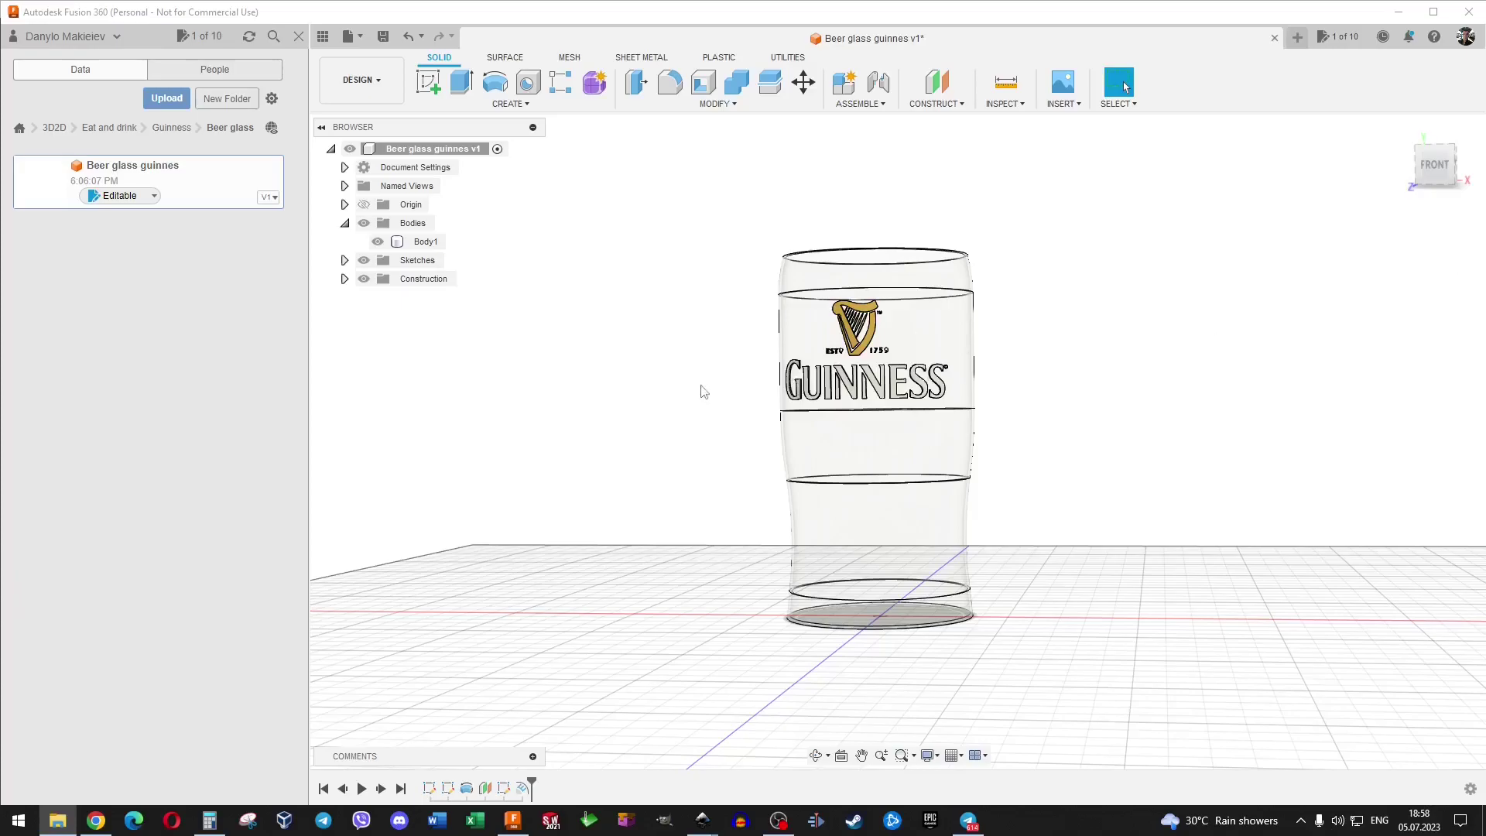
Switch to the Render workspace and restore default scene settings for a white, ground-free background.
left_click(348, 77)
left_click(404, 217)
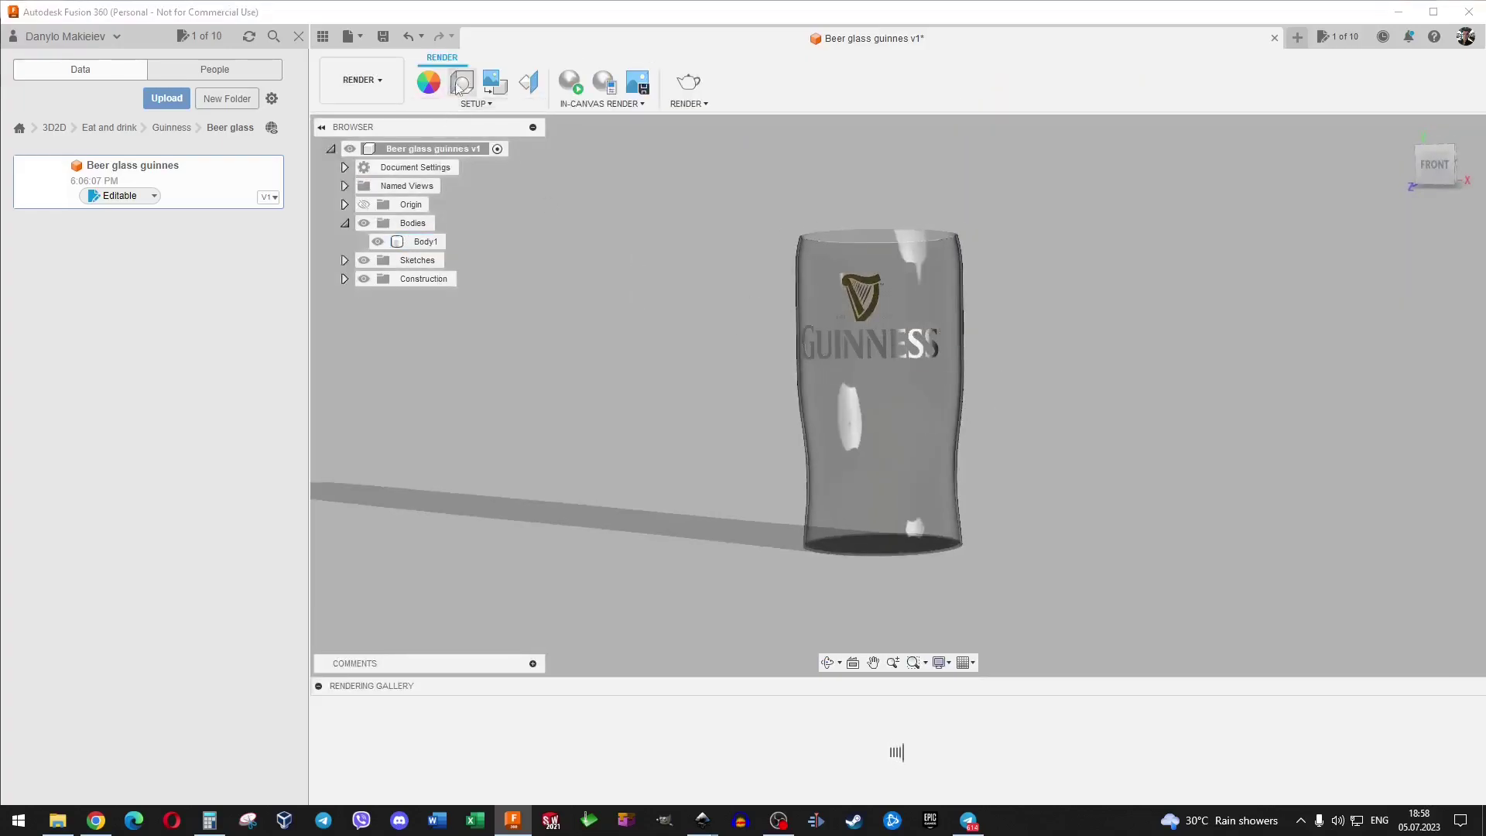
left_click(461, 83)
scroll(1325, 472, "down", 2)
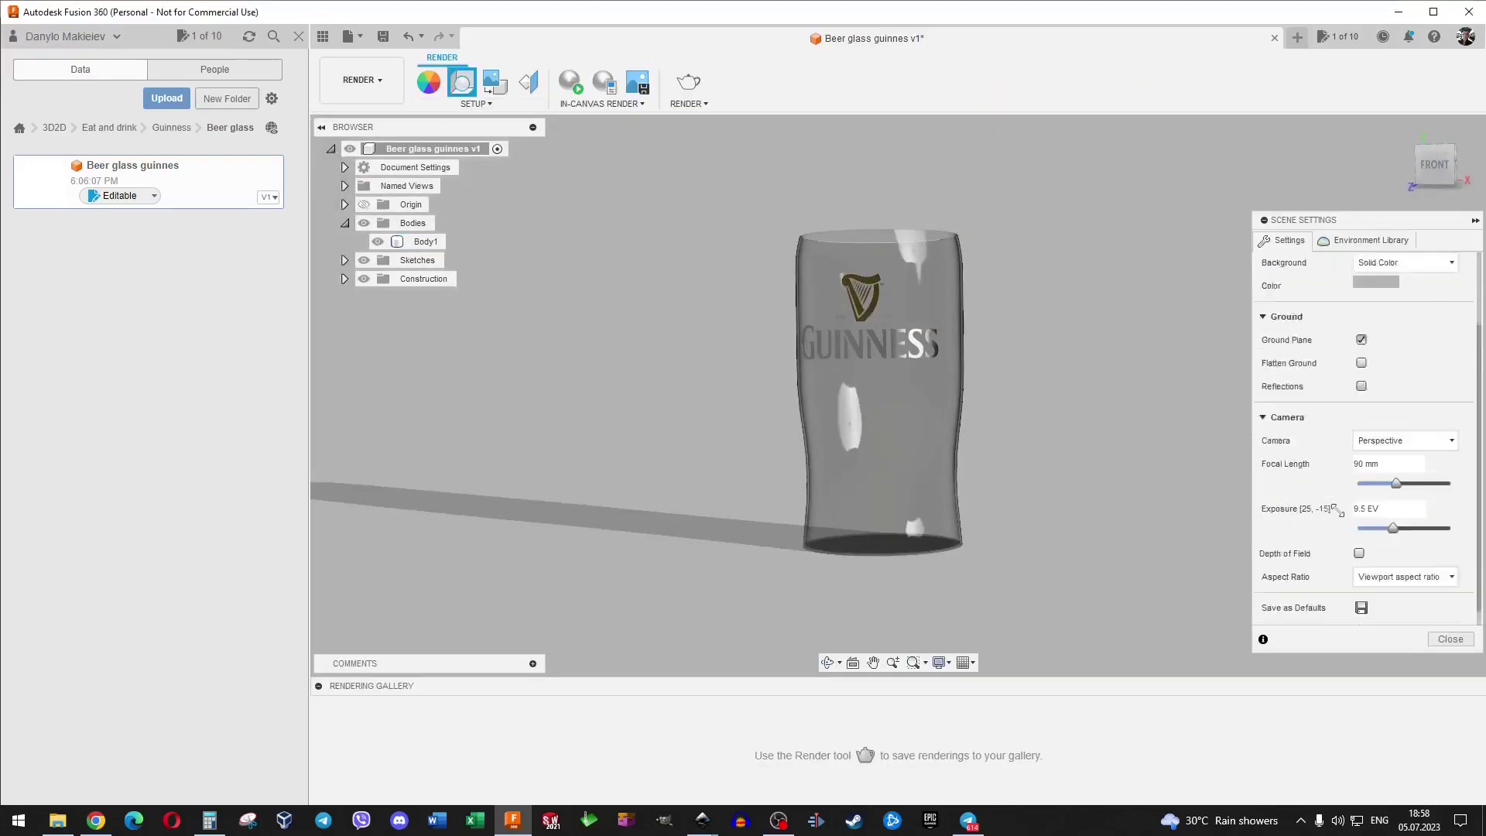
scroll(1337, 511, "down", 1)
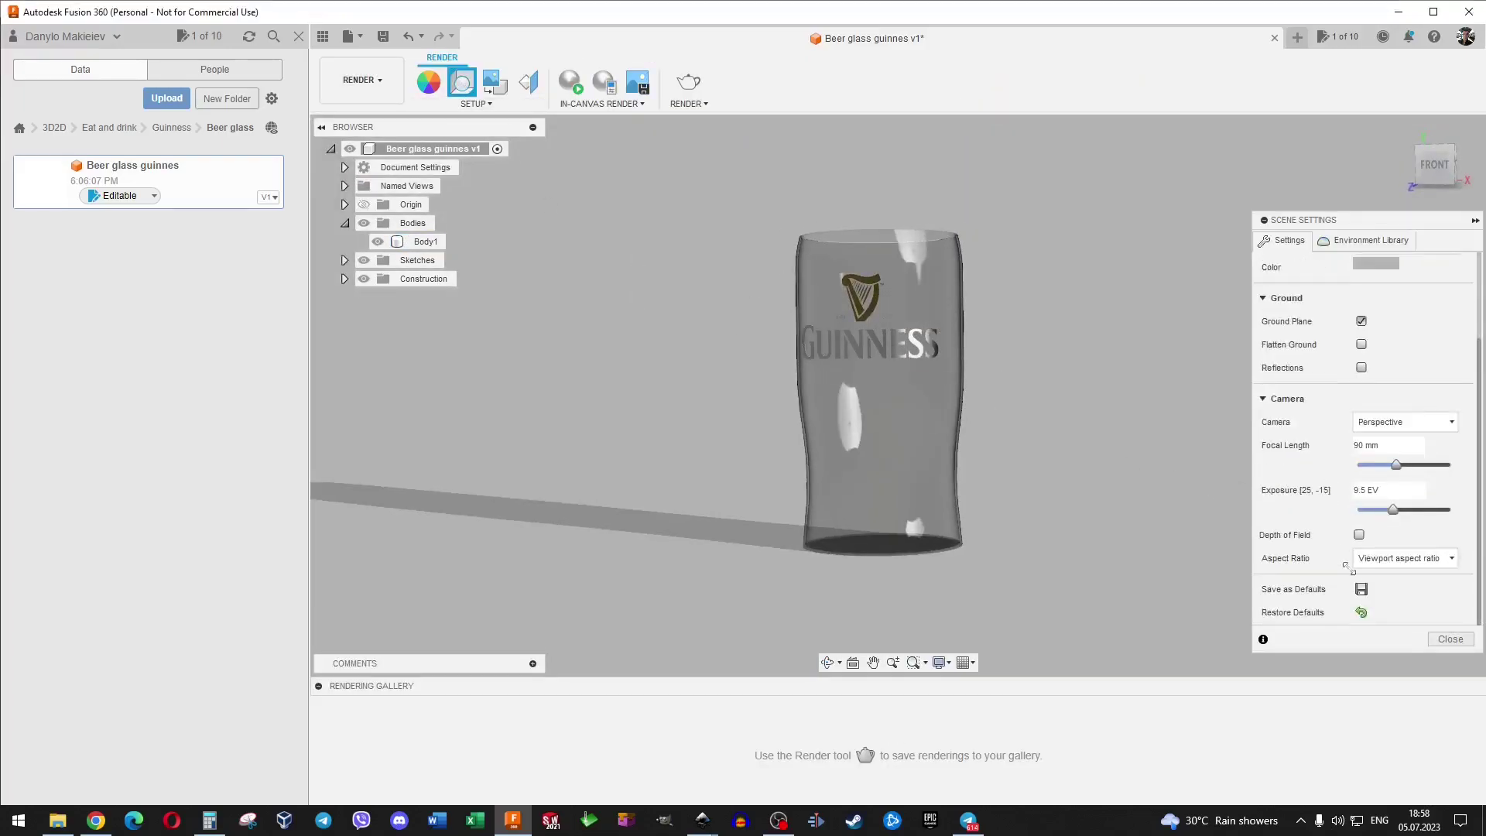
left_click(1362, 613)
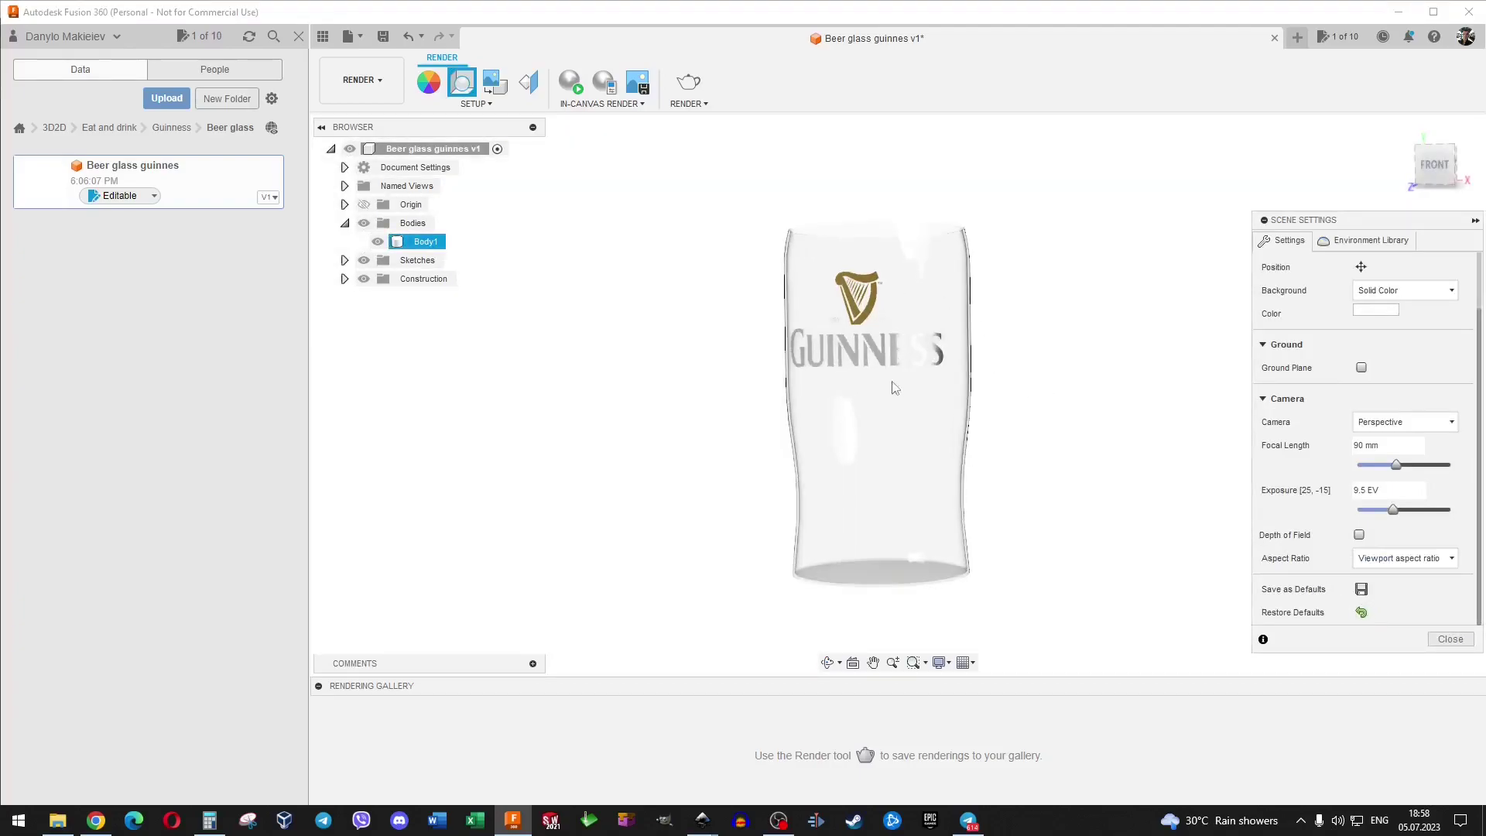
left_click(1449, 640)
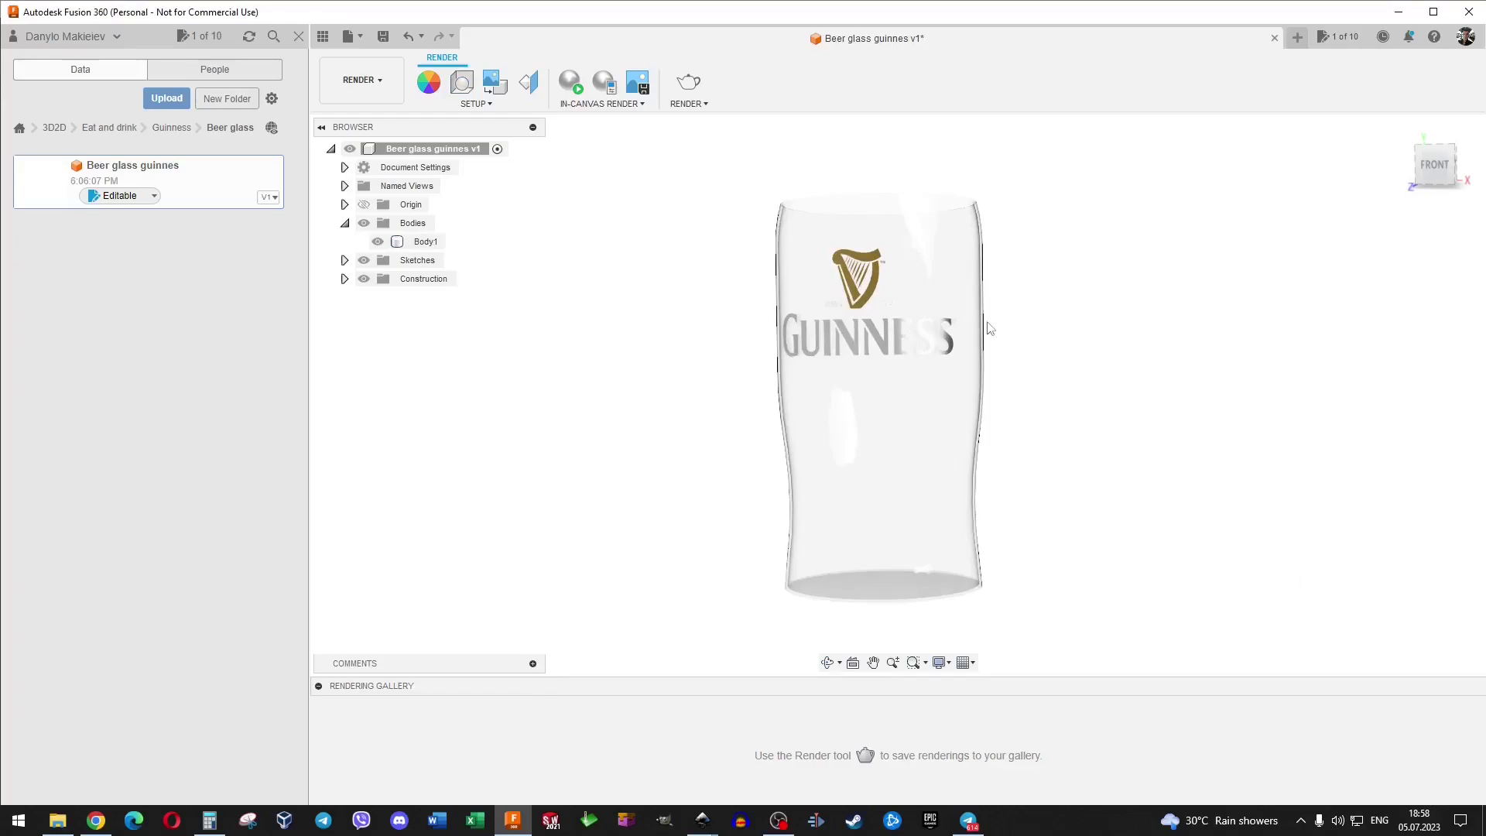
Capture a 1920×1080 transparent PNG as 1.png in the Render folder and preview it.
left_click(652, 88)
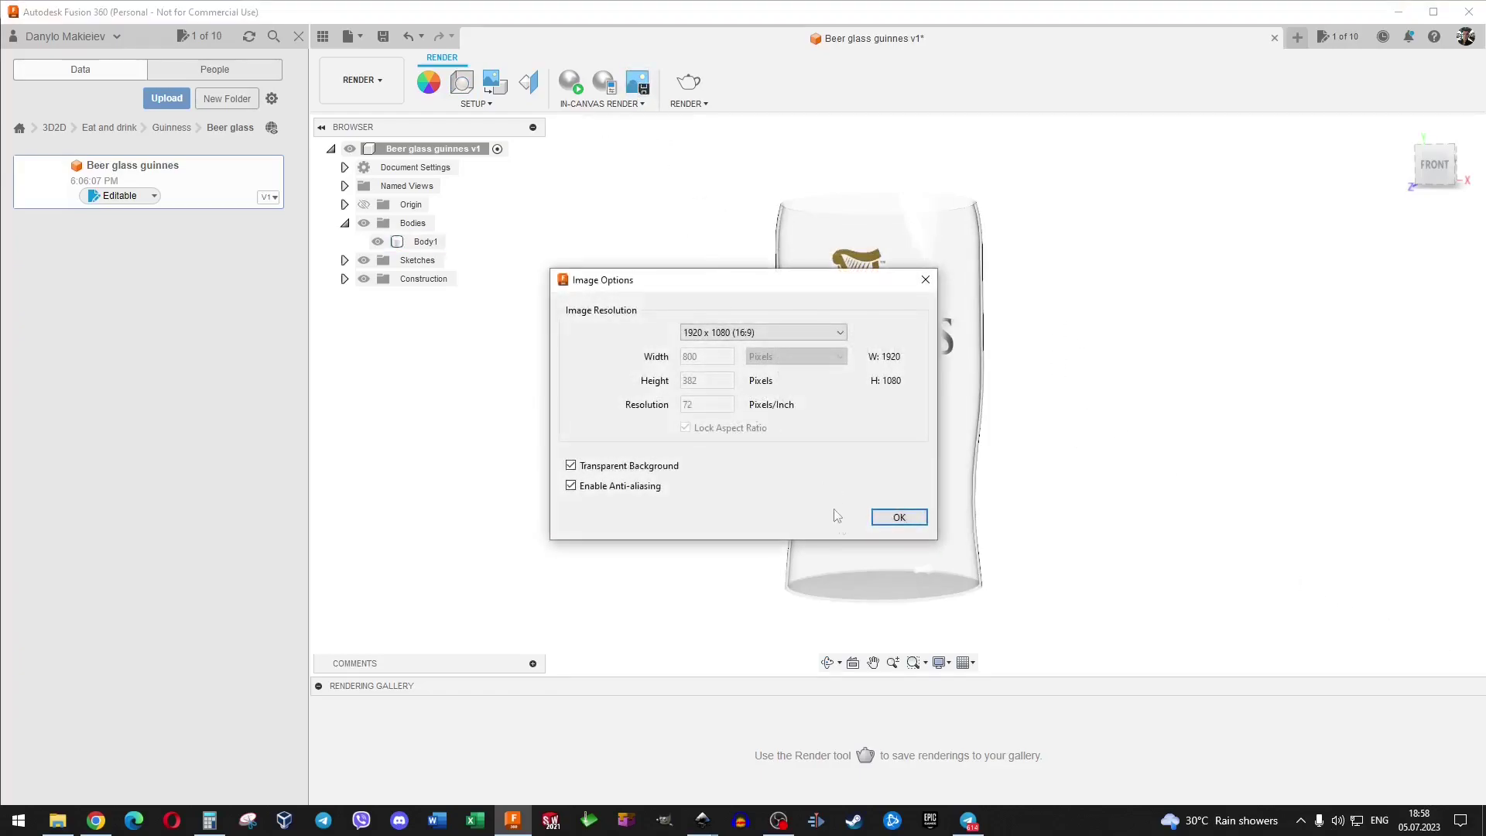
left_click(896, 525)
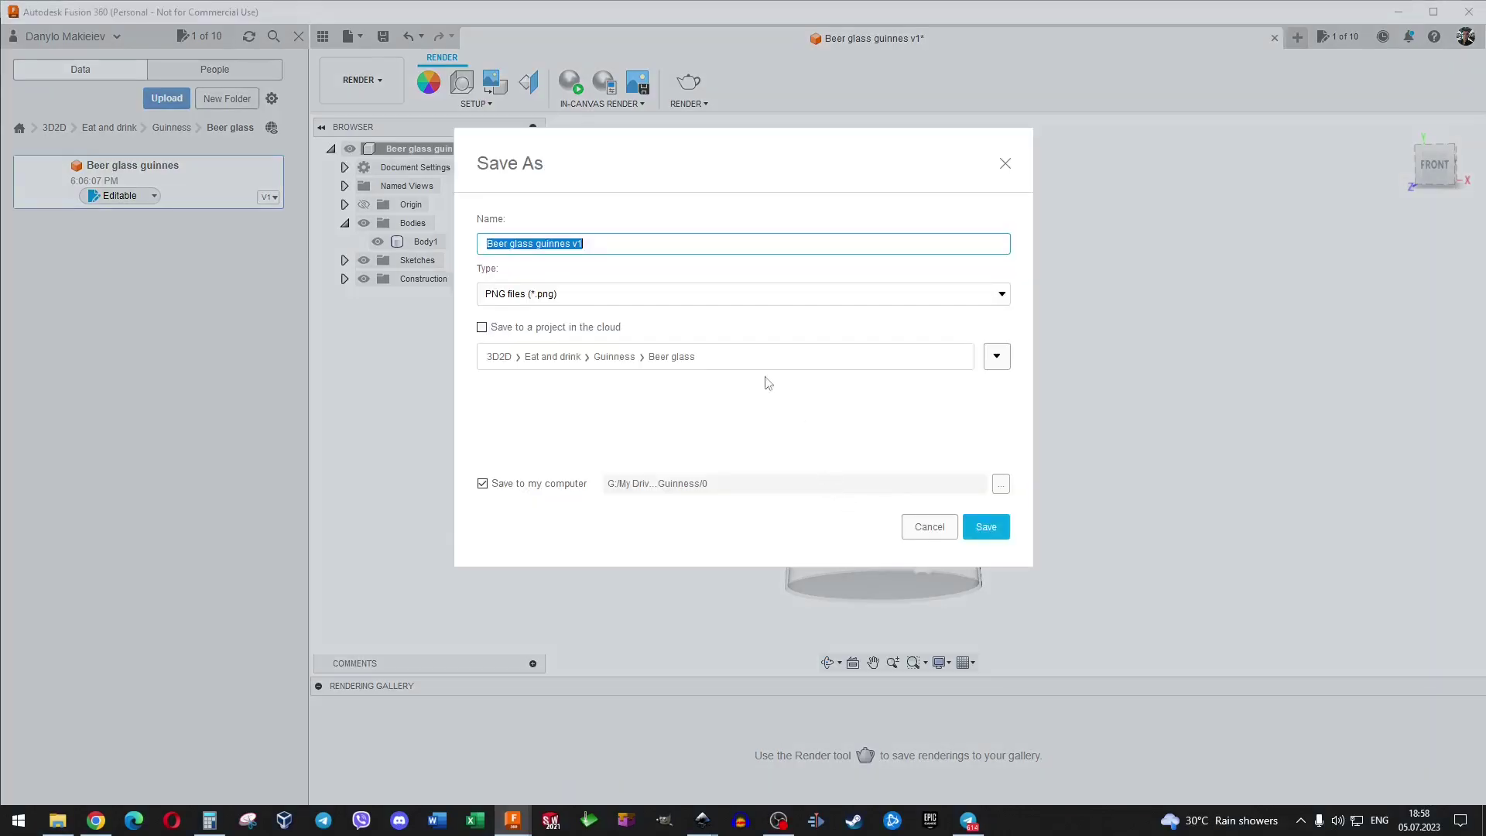
type("1")
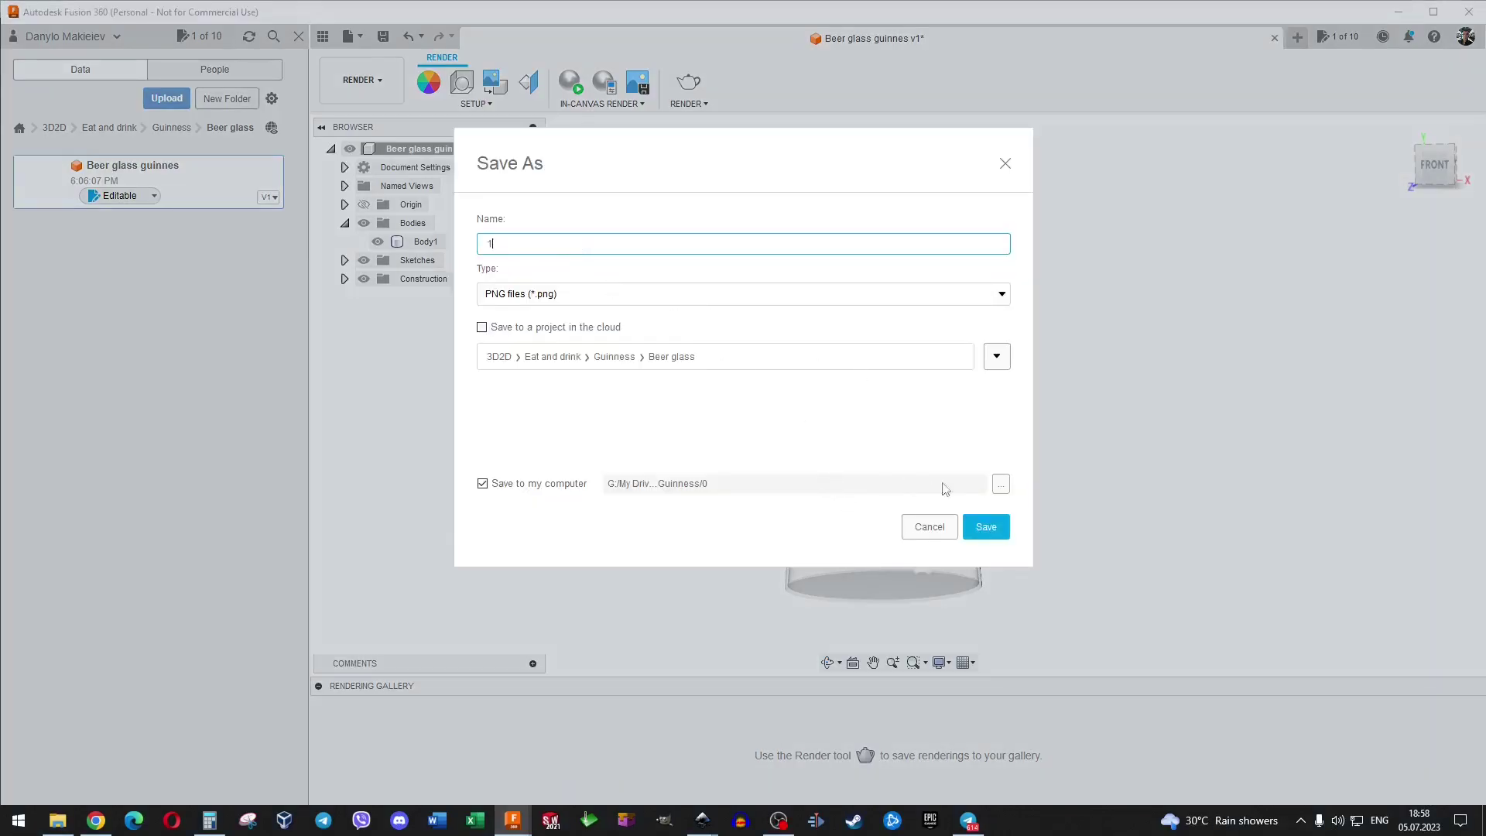
left_click(1008, 486)
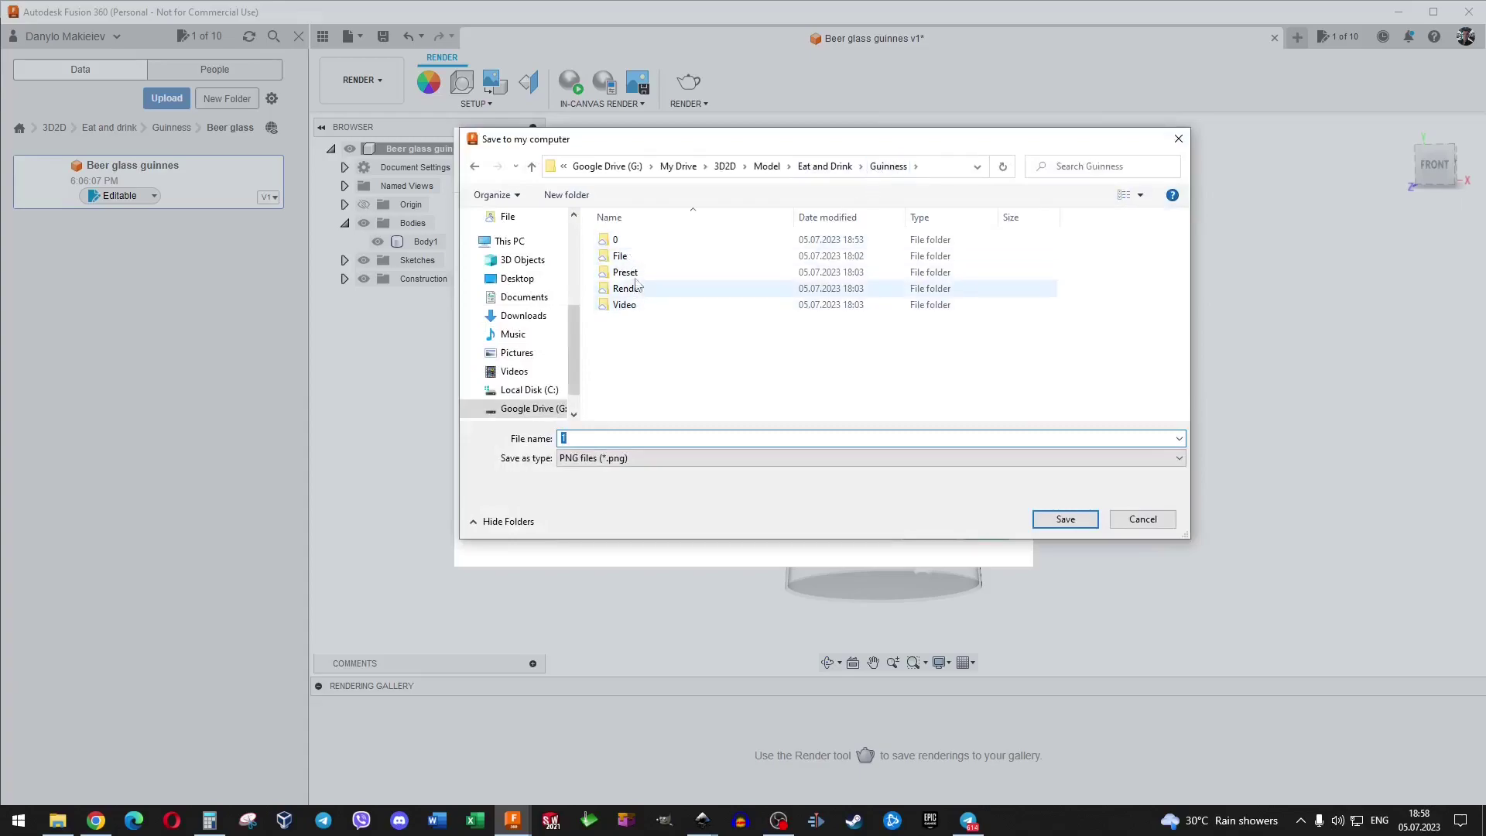
double_click(625, 289)
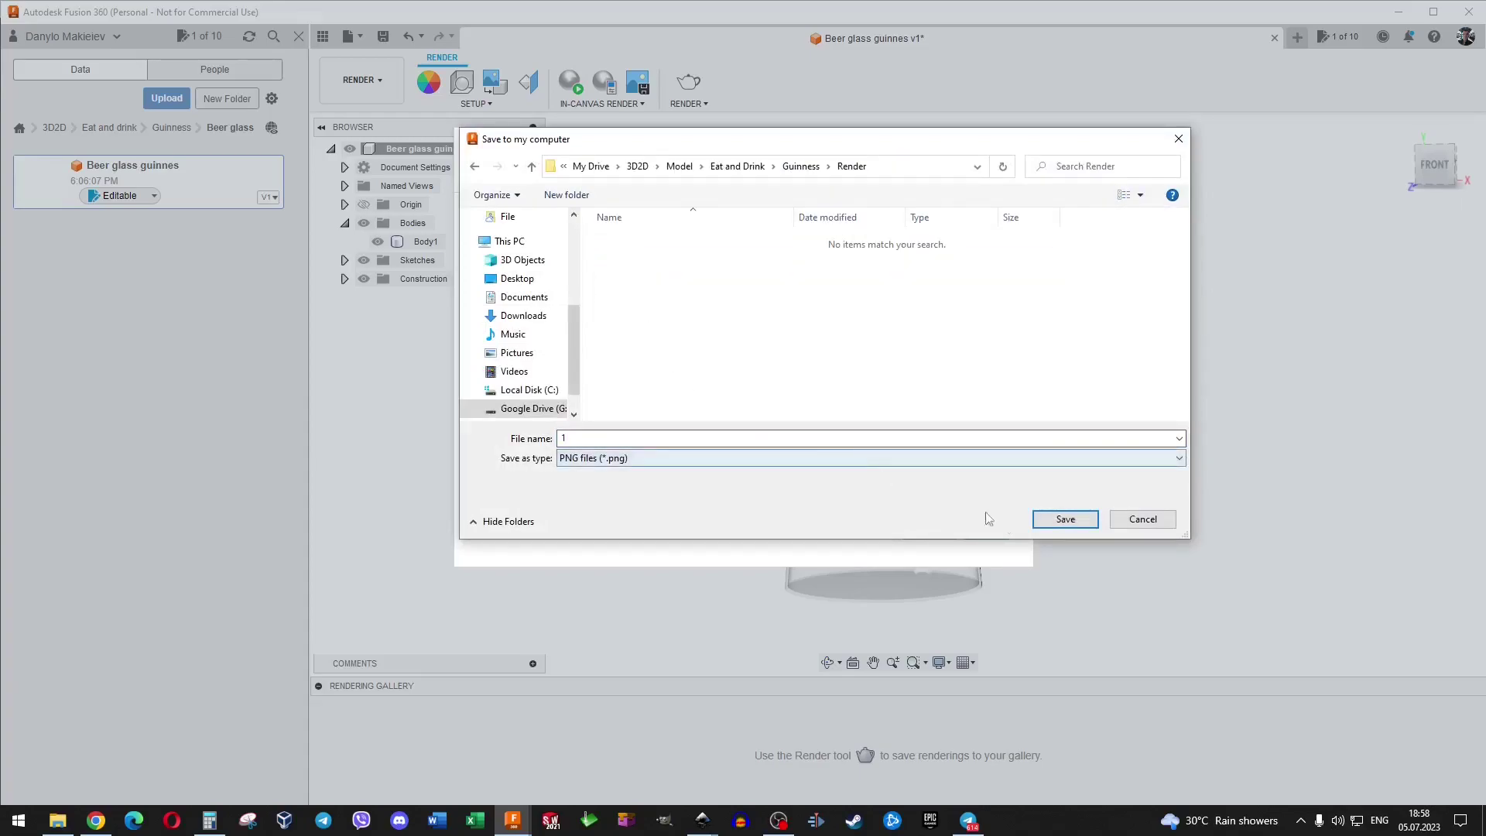
left_click(1060, 517)
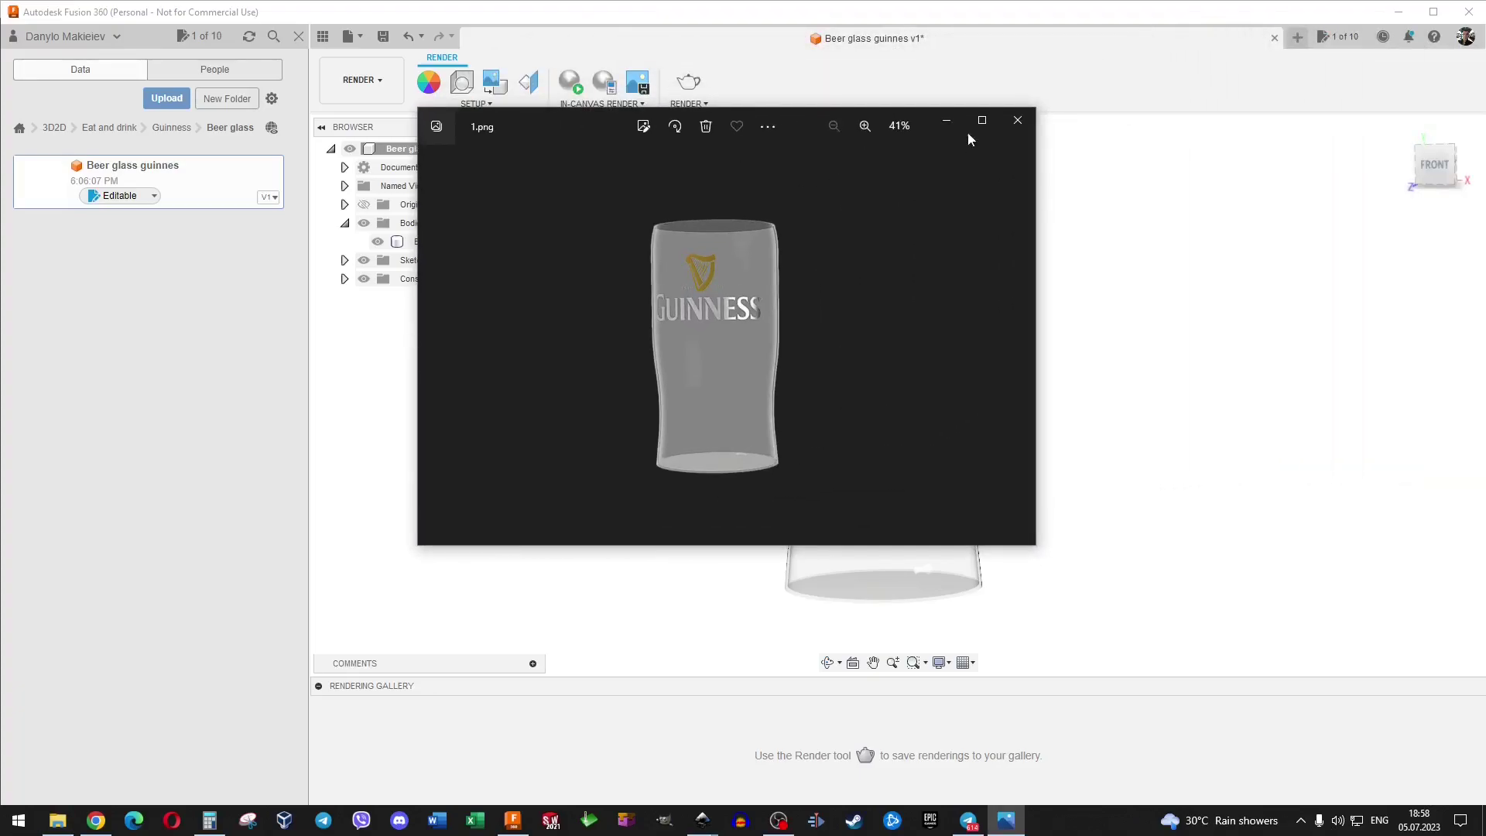
left_click(980, 122)
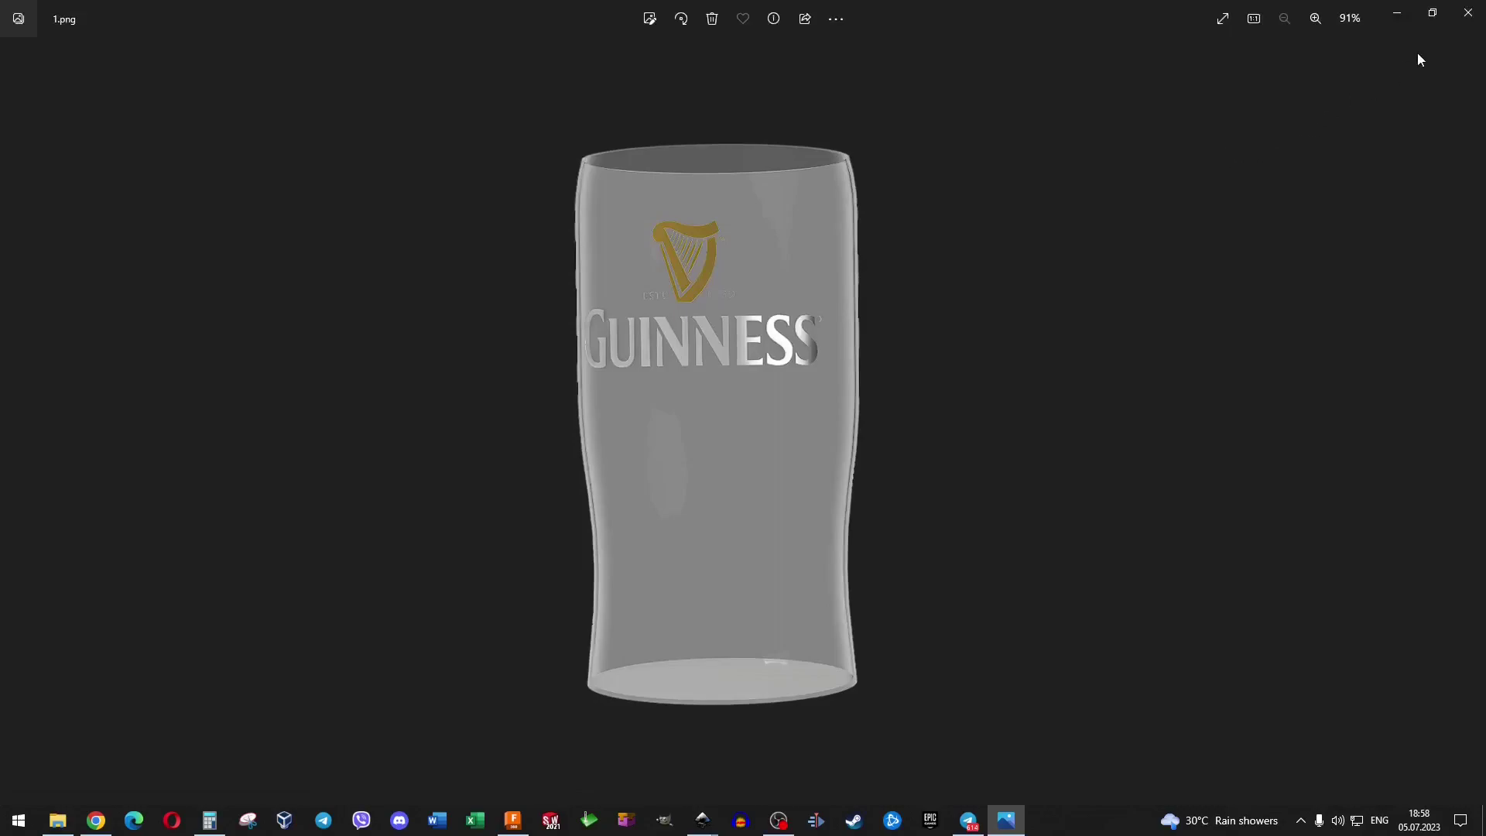
left_click(1468, 12)
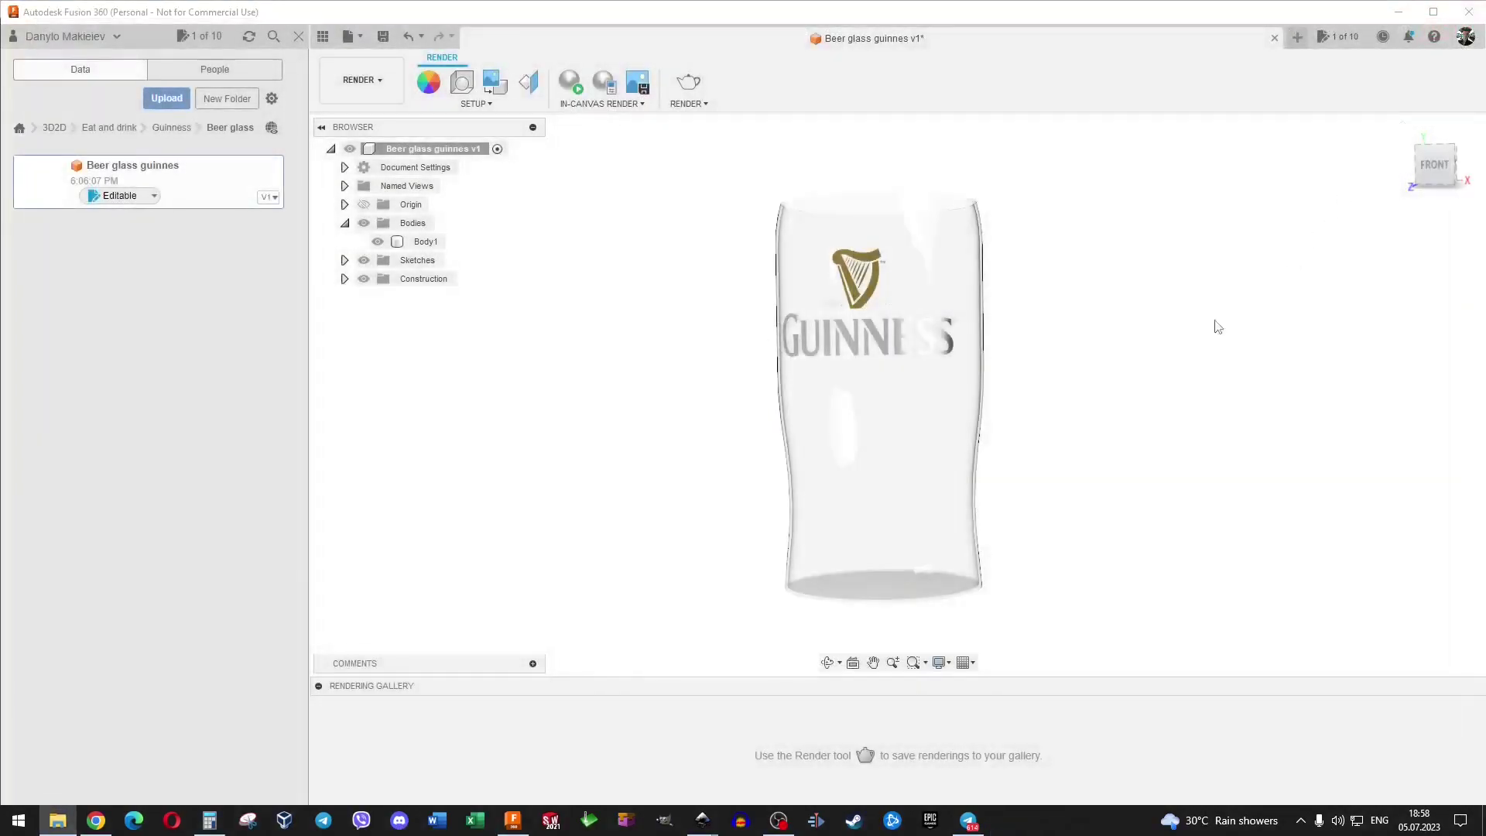
Cancel an image capture and reopen and close the scene settings.
left_click(637, 83)
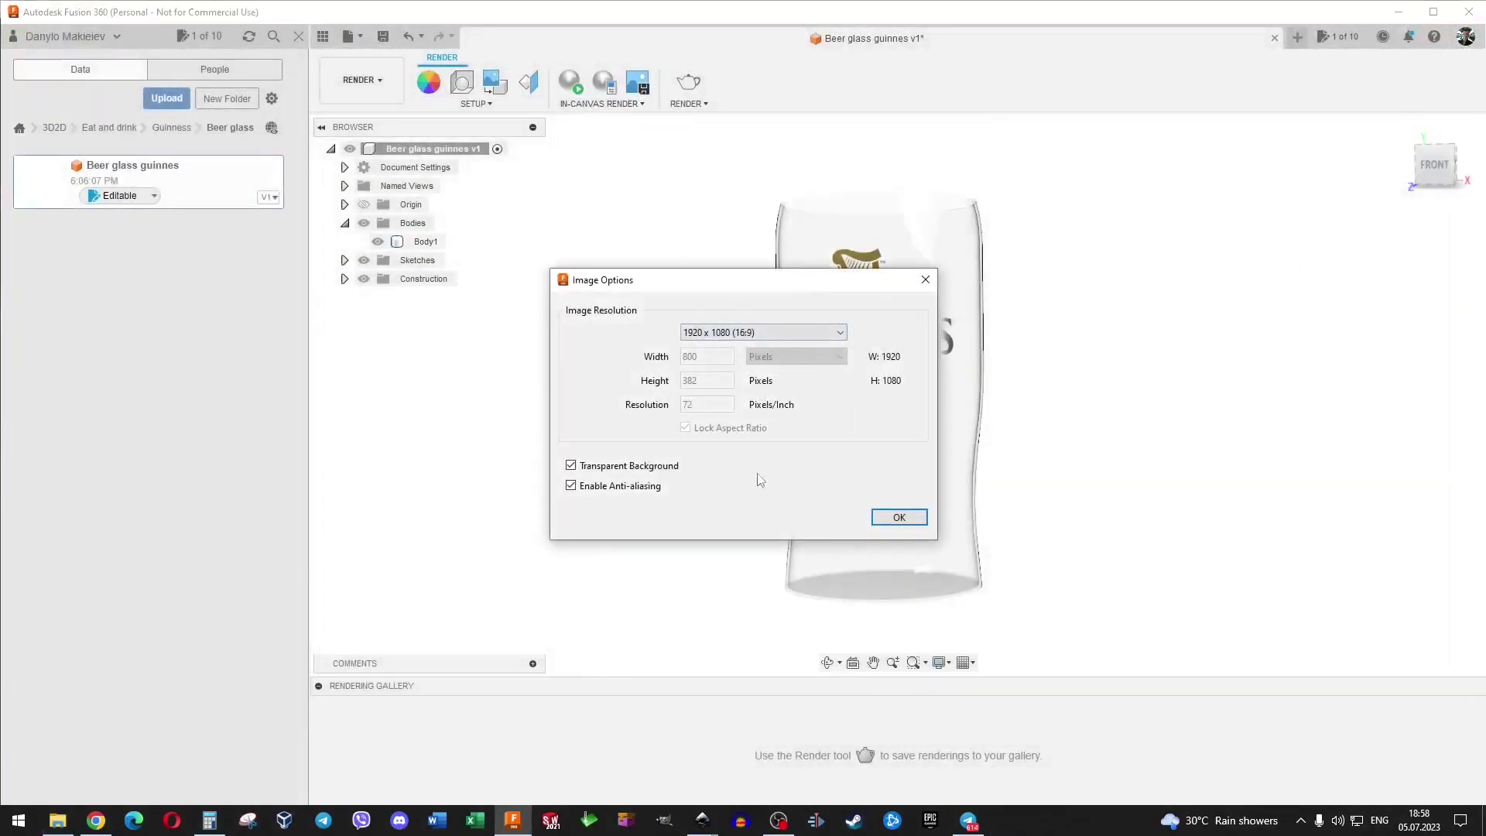
left_click(910, 520)
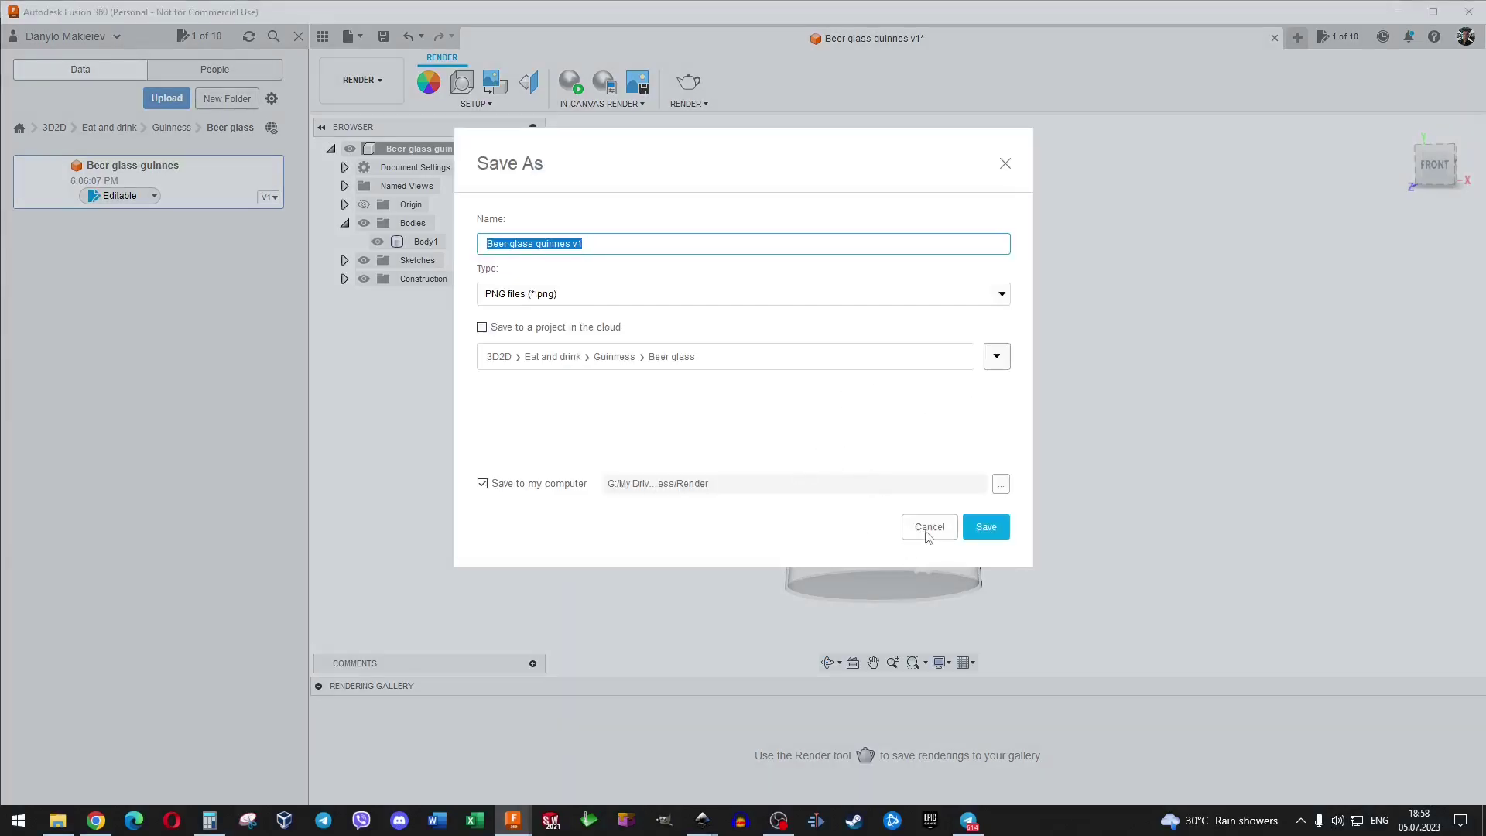
left_click(927, 534)
left_click(462, 82)
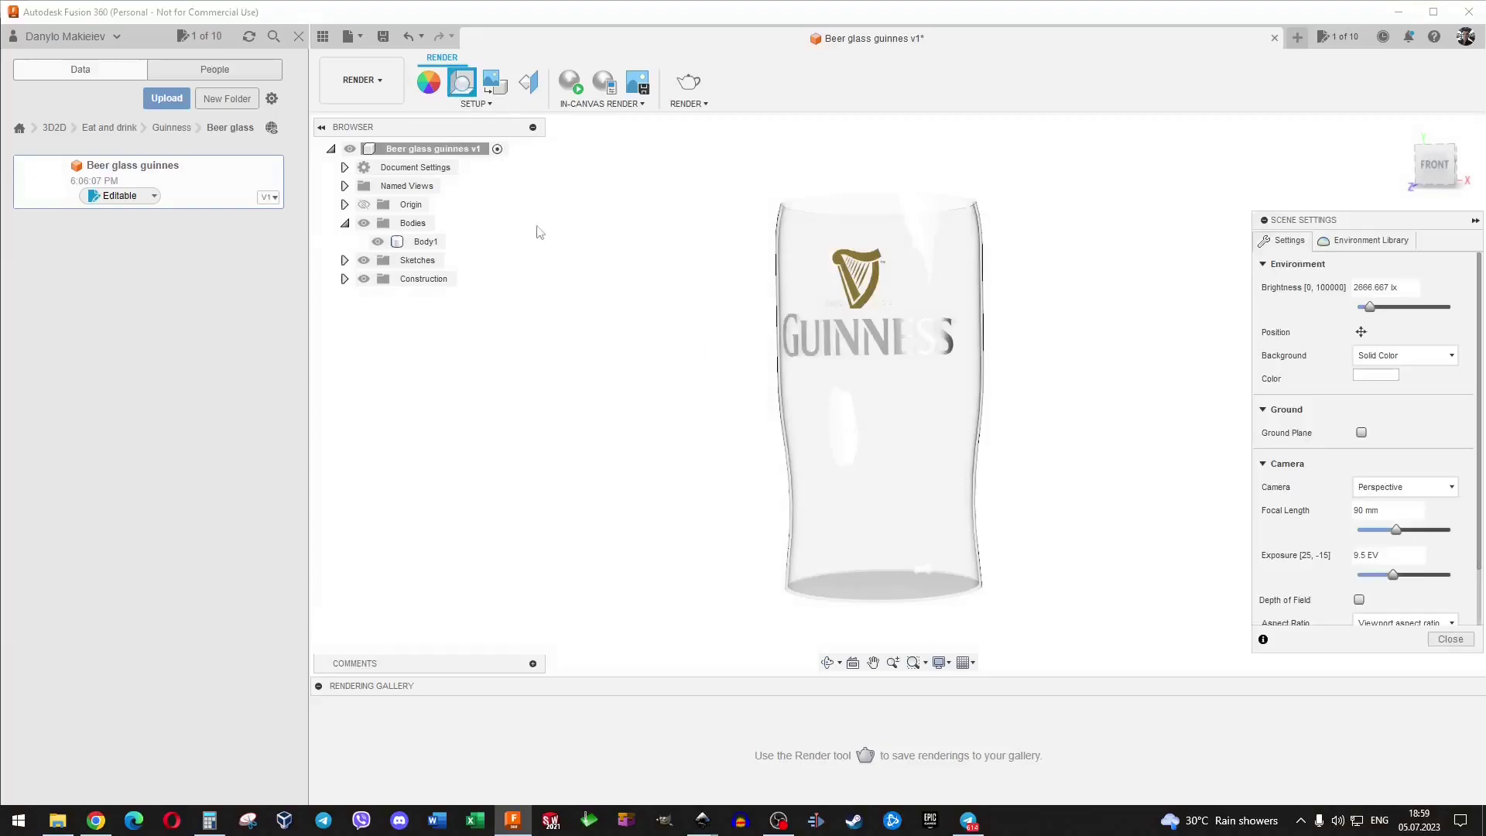
left_click(1441, 640)
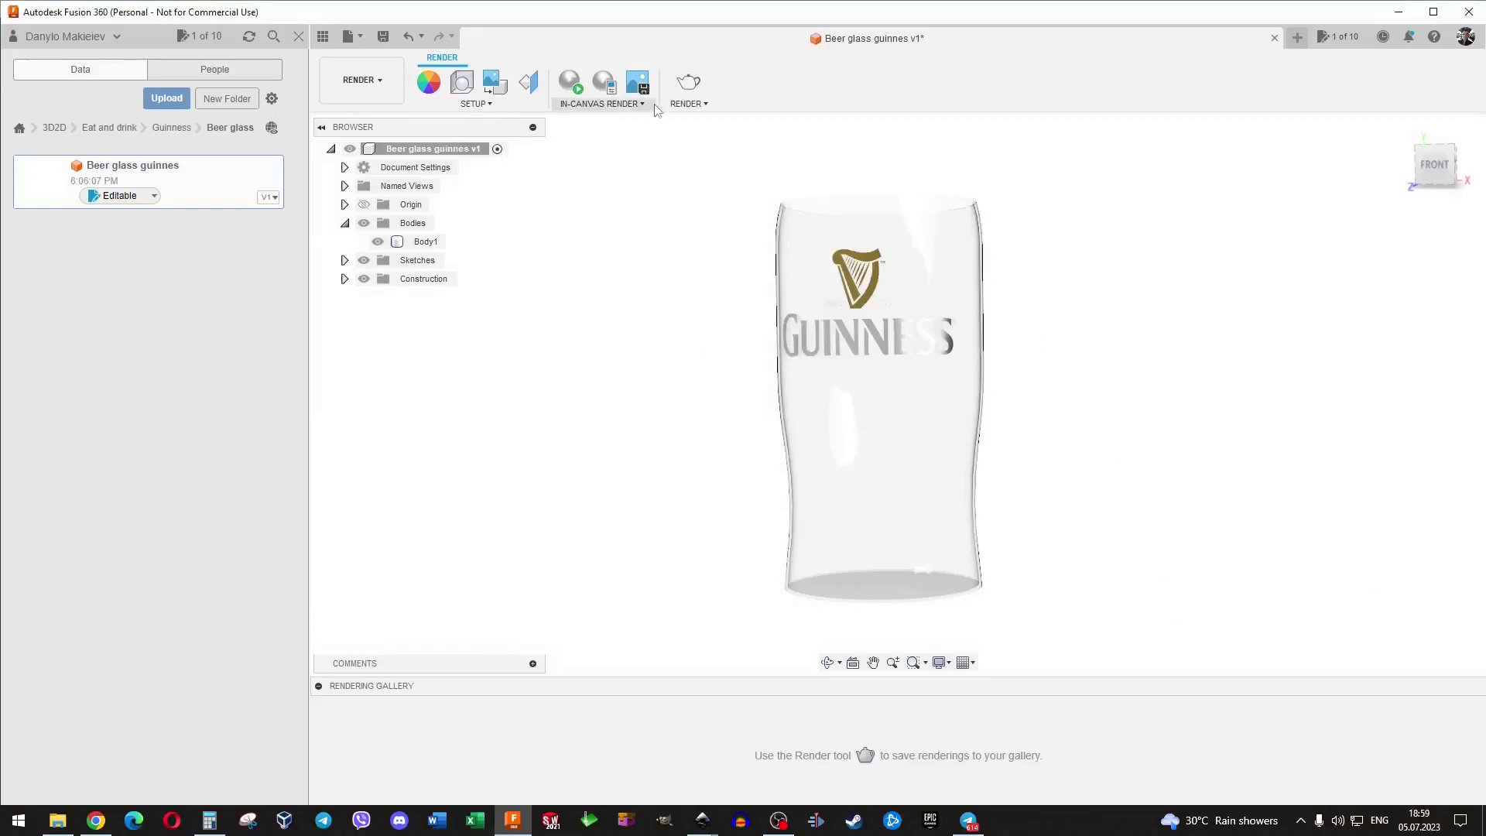
Save a second capture as 2.png and compare it with 1.png in Photos.
left_click(637, 82)
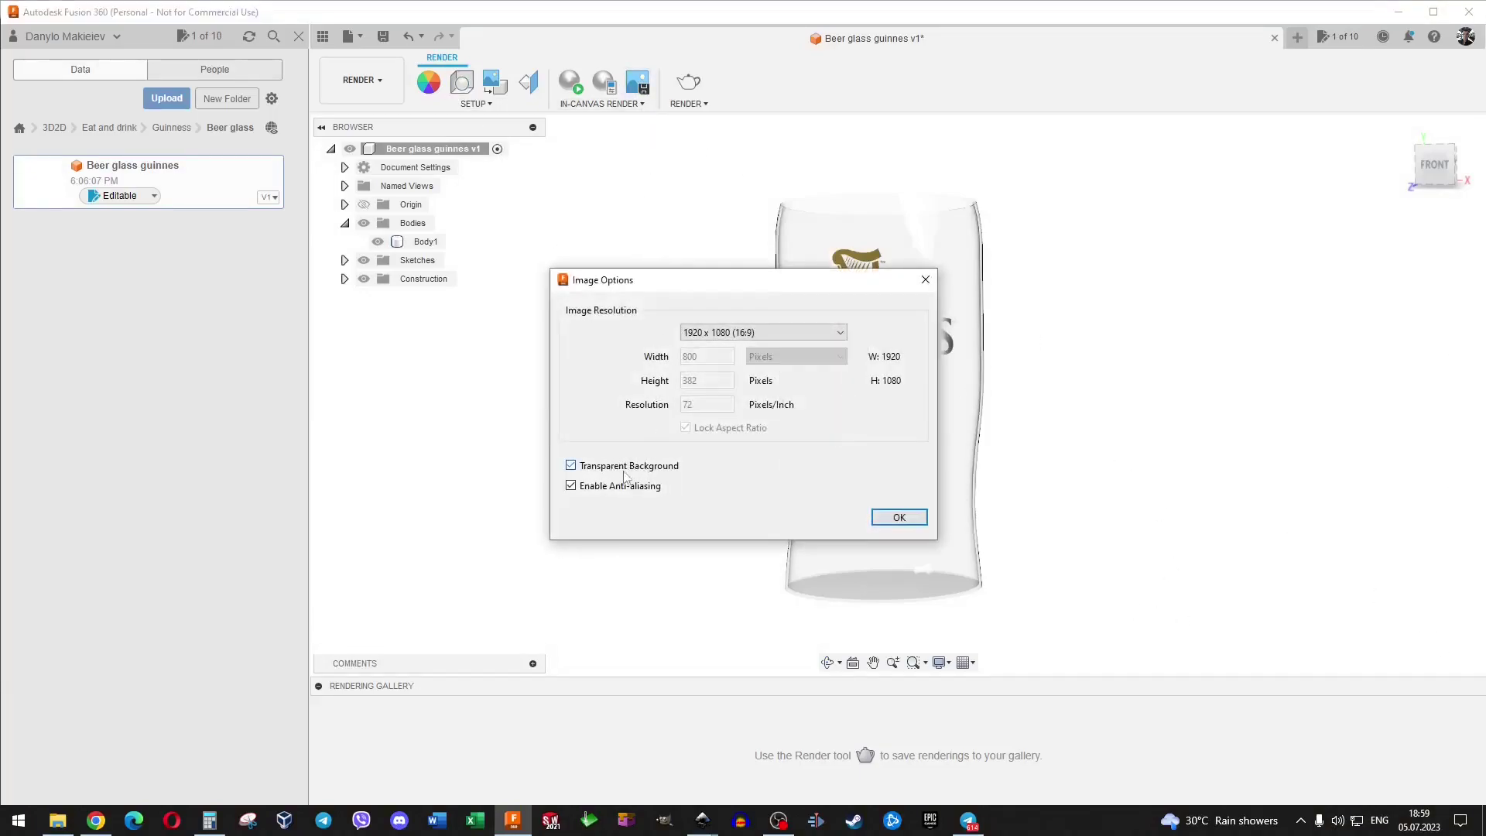
left_click(900, 518)
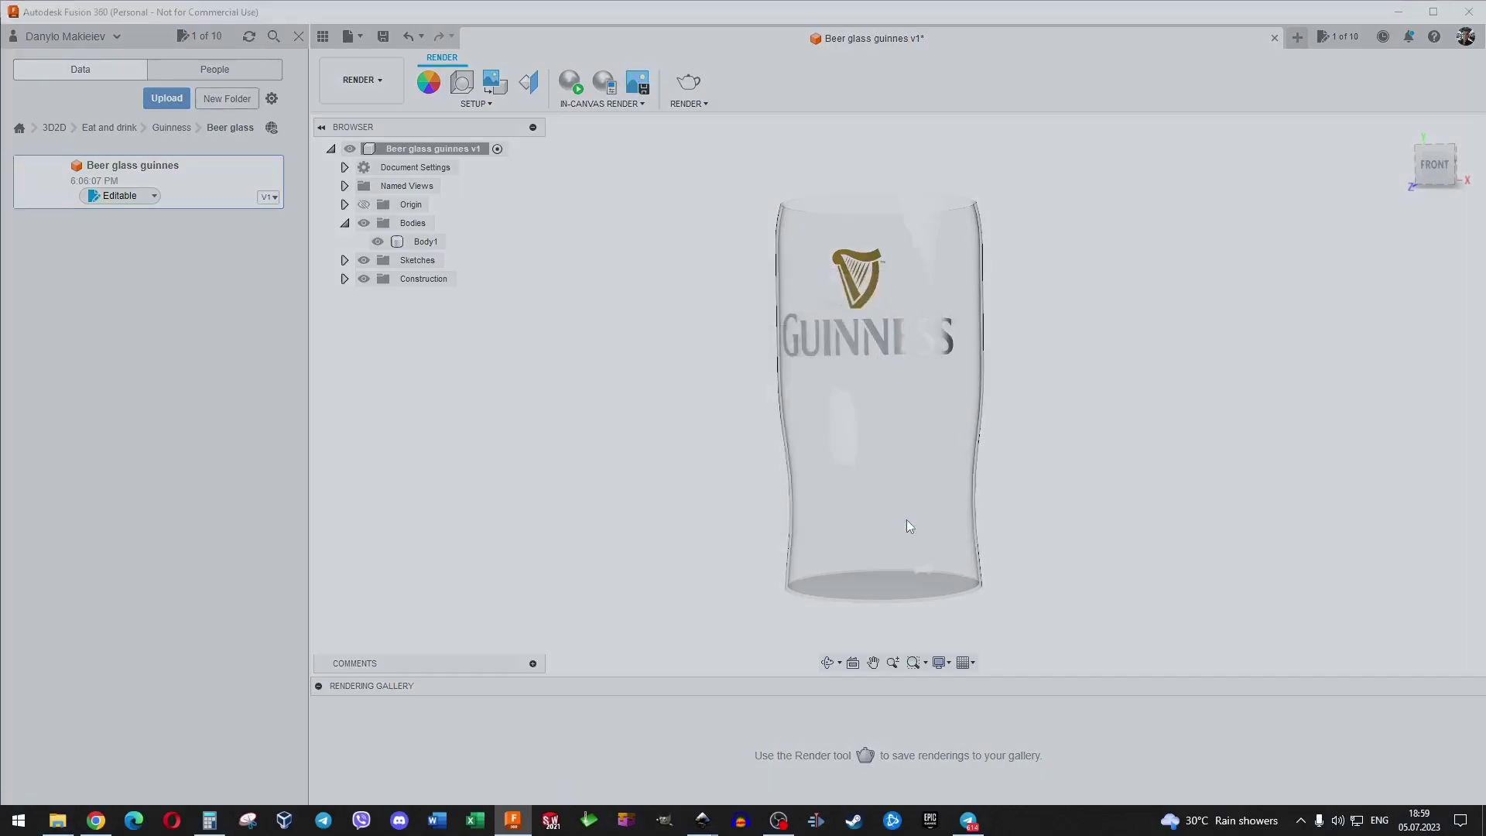
type("1")
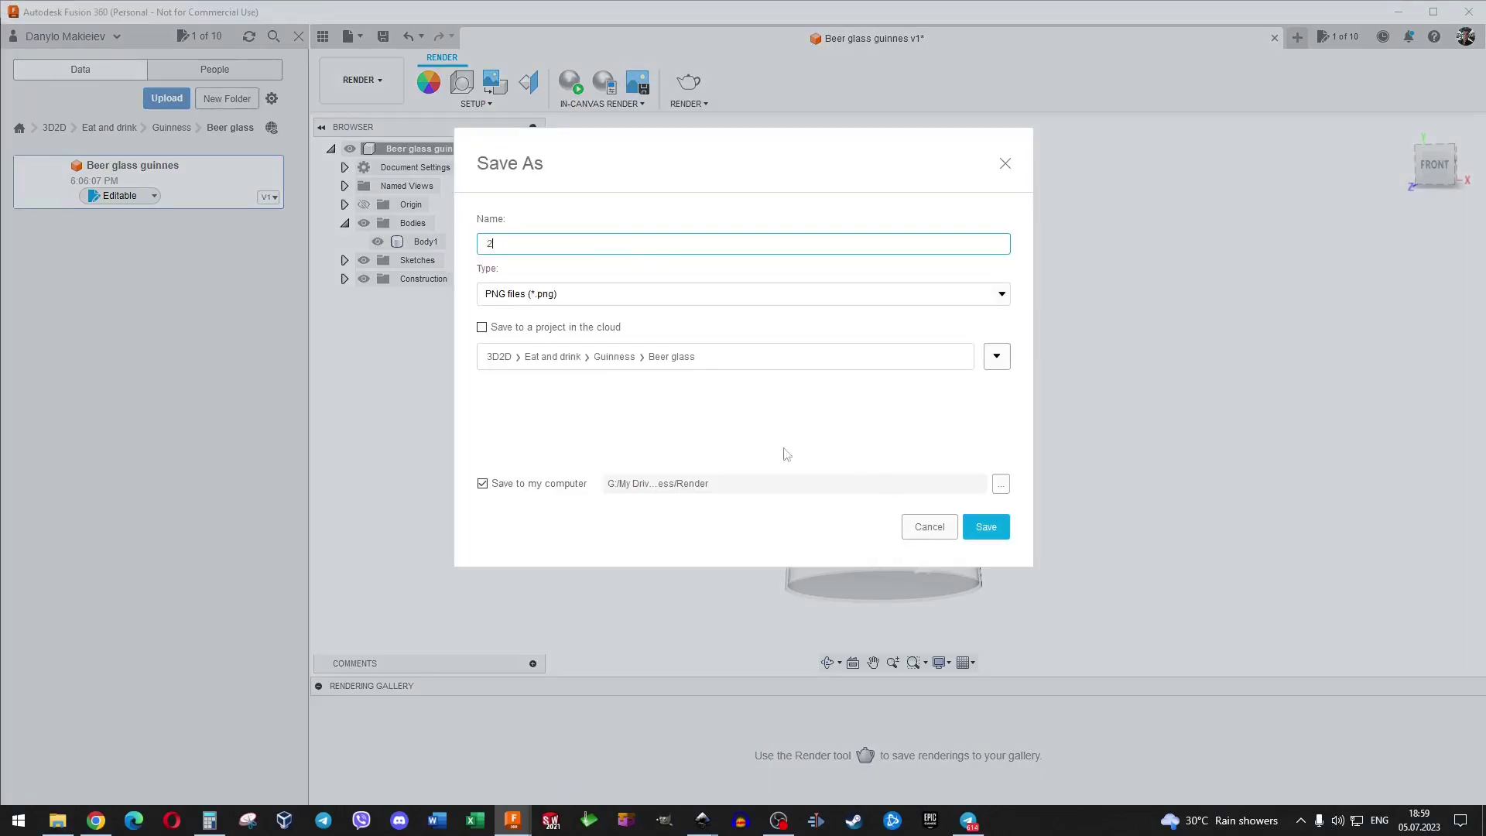
left_click(985, 526)
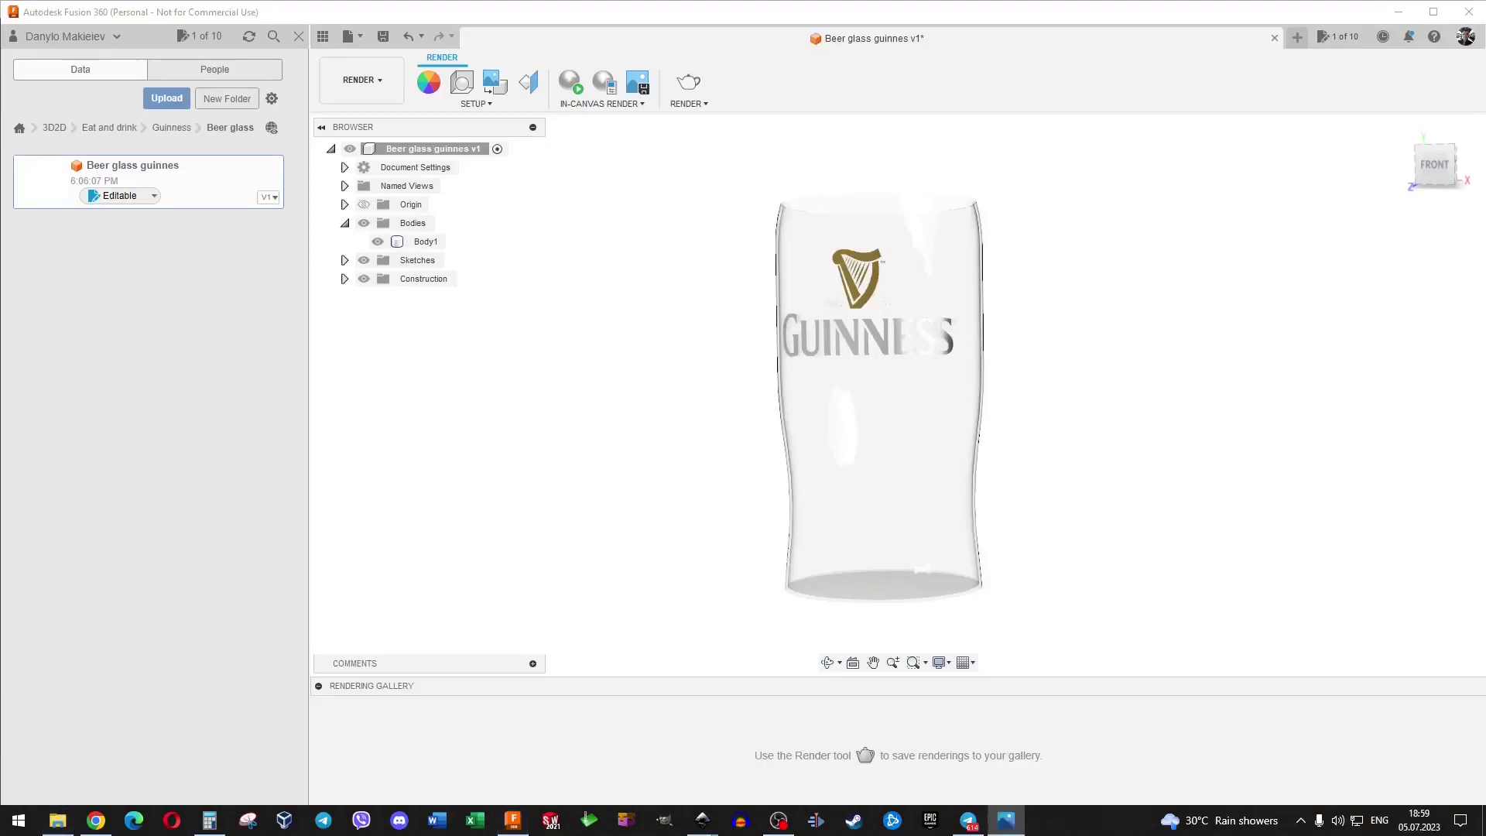
key("Left")
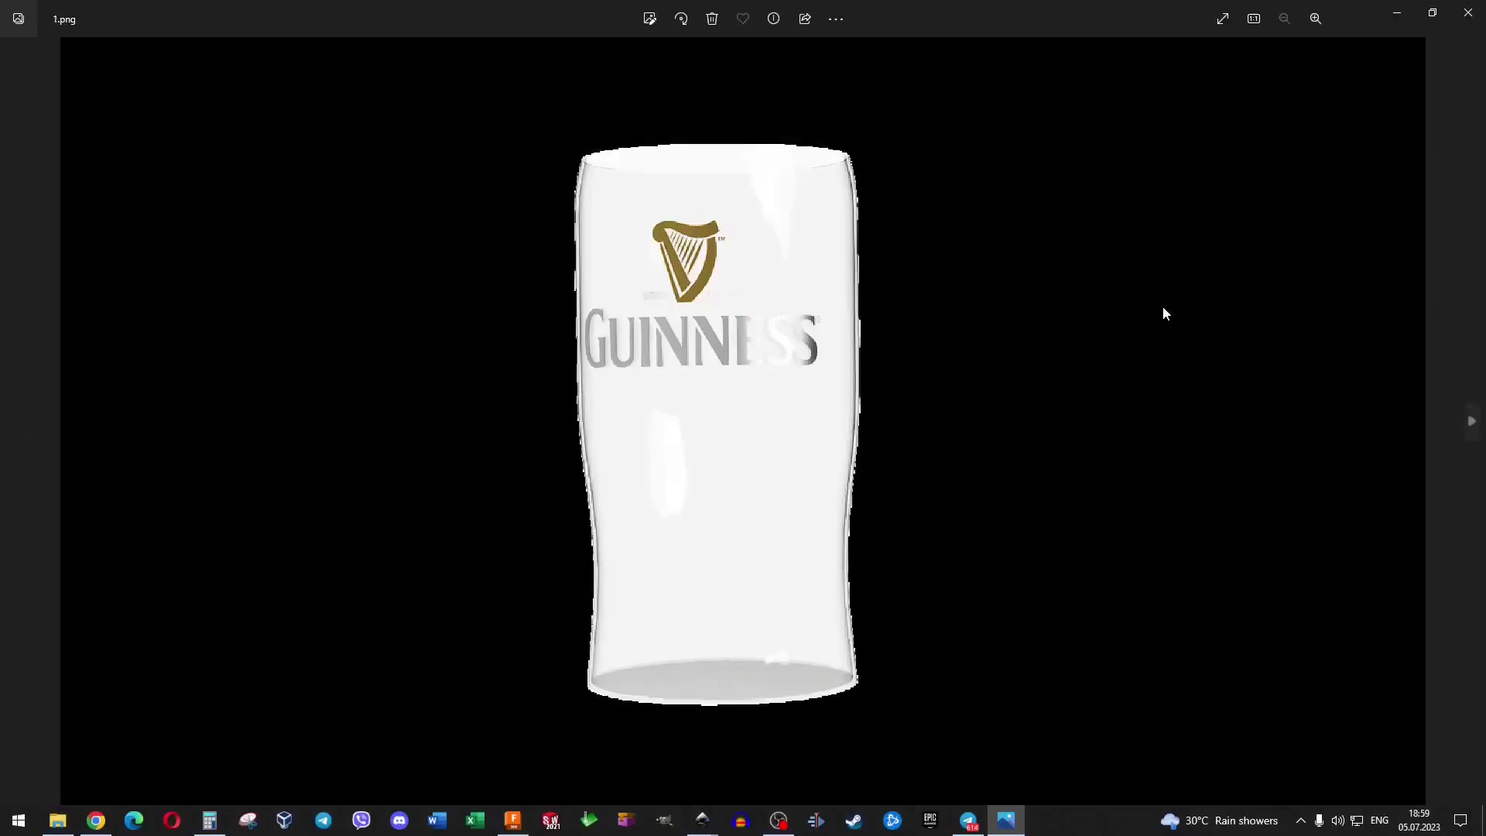
key("Right")
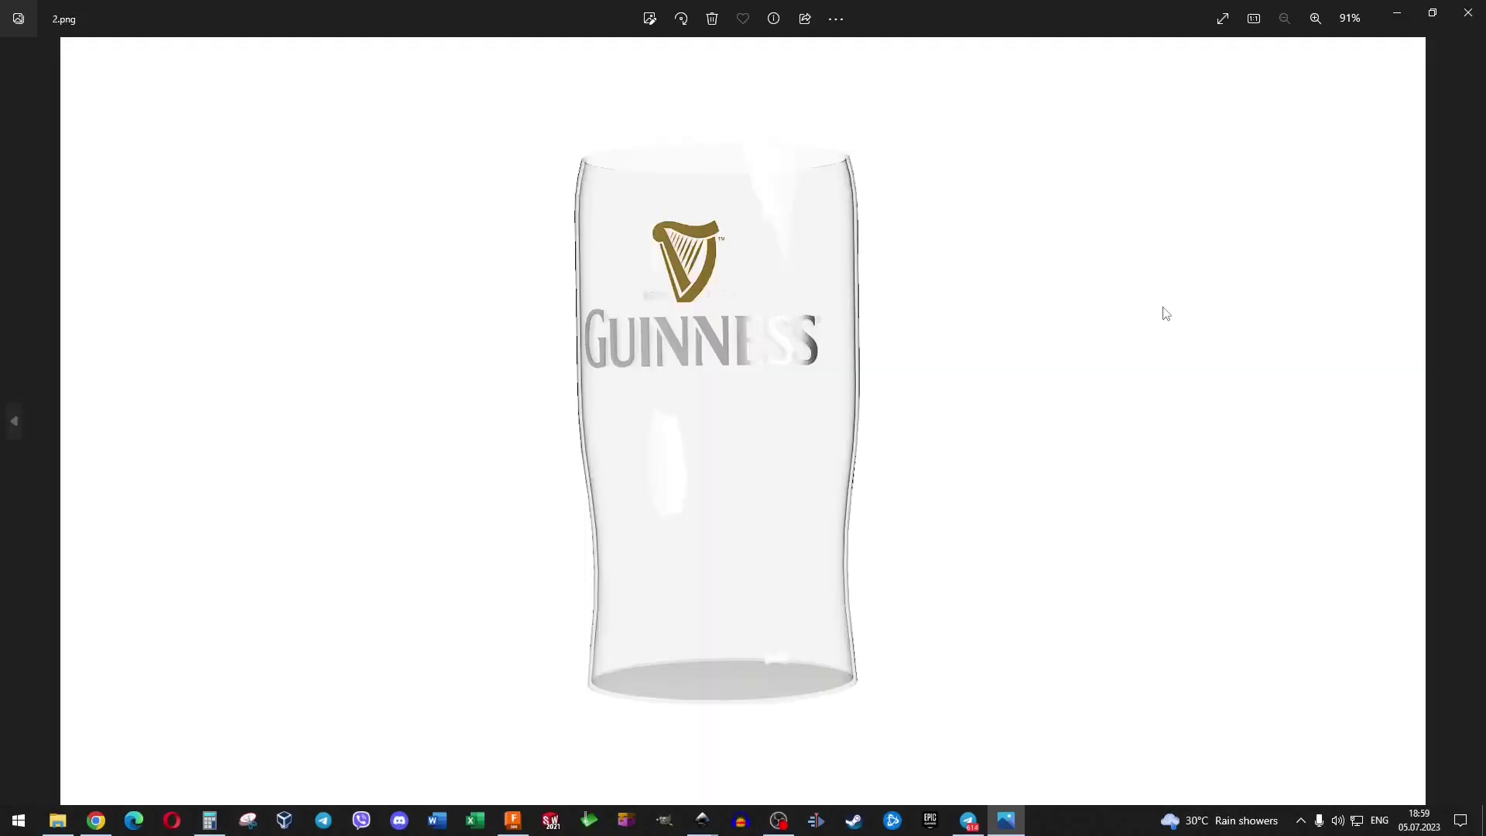
key("Left")
key("Right")
Inspect the glass from tilted and underside views, then save it as version Beer glass guinnes v2.
left_click(1460, 23)
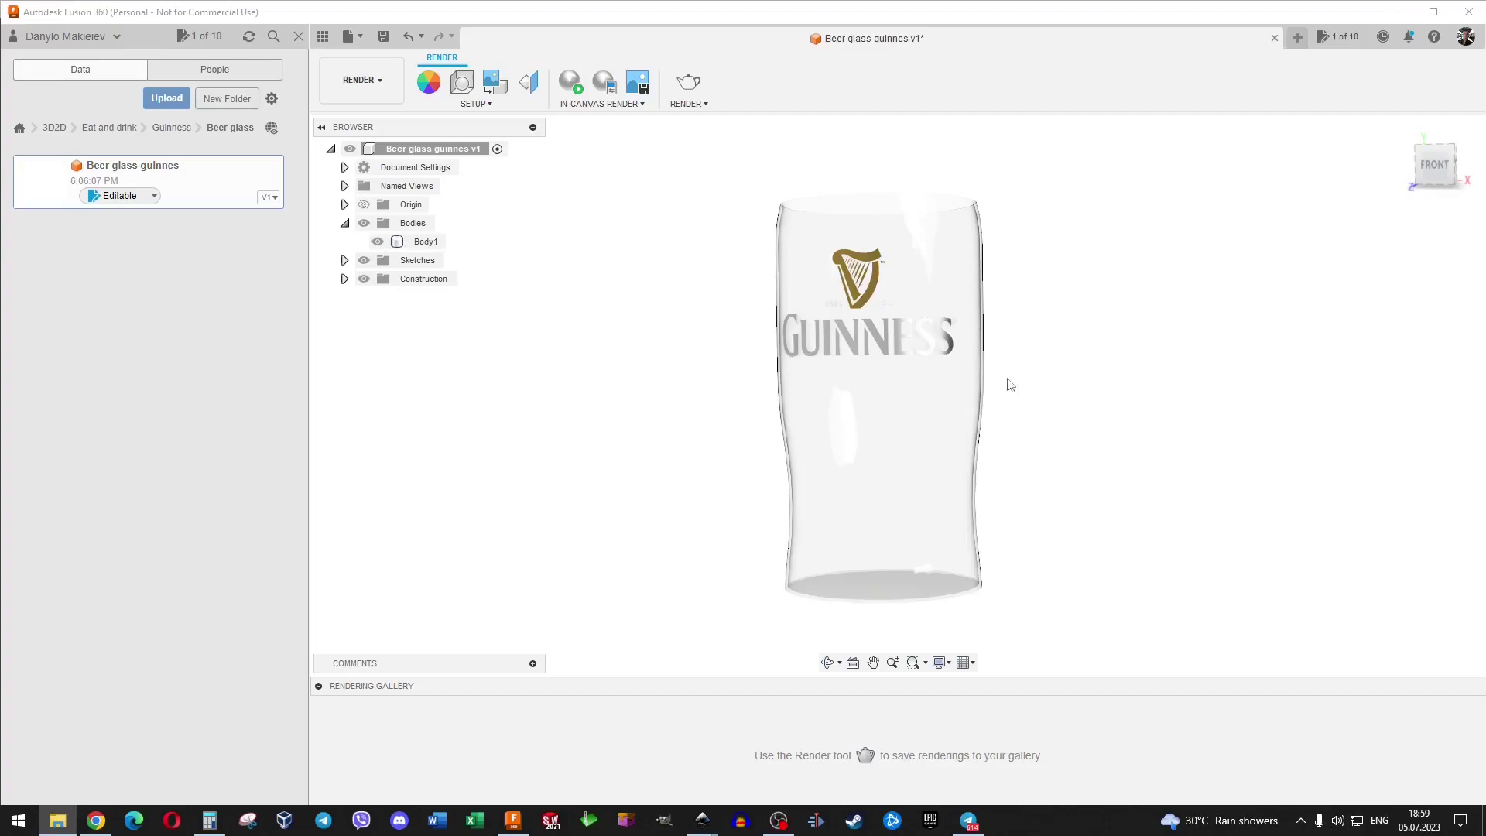
mouse_move(1008, 382)
middle_mouse_down("shift")
mouse_move(840, 408)
mouse_move(1105, 255)
mouse_move(1241, 325)
mouse_move(1257, 361)
mouse_move(1326, 312)
middle_mouse_up("shift")
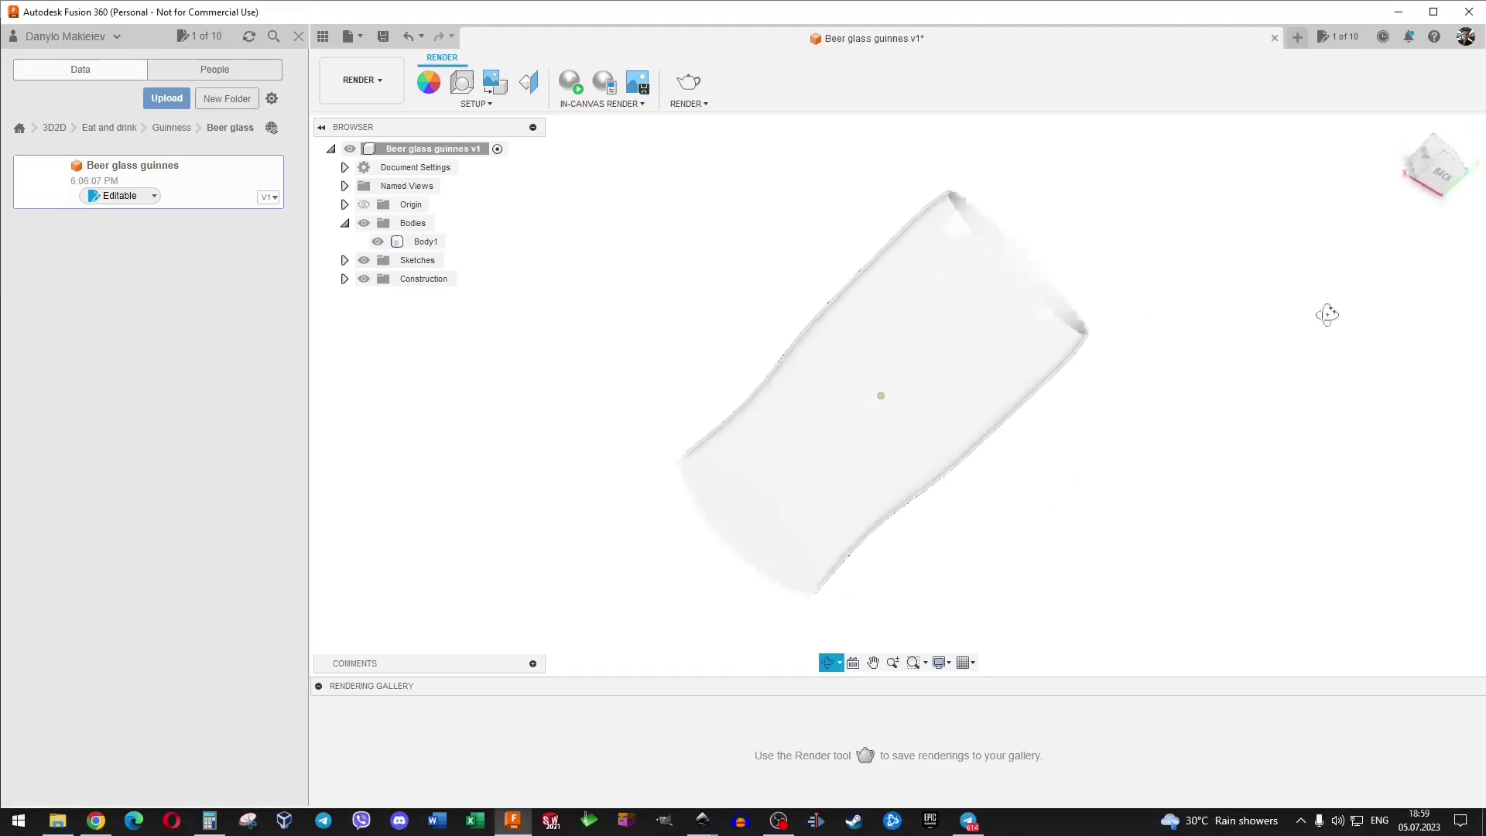
left_click(870, 374)
mouse_move(871, 373)
middle_mouse_down("shift")
mouse_move(1028, 391)
mouse_move(1124, 379)
mouse_move(938, 425)
mouse_move(950, 332)
mouse_move(1081, 444)
mouse_move(982, 425)
mouse_move(1021, 425)
middle_mouse_up("shift")
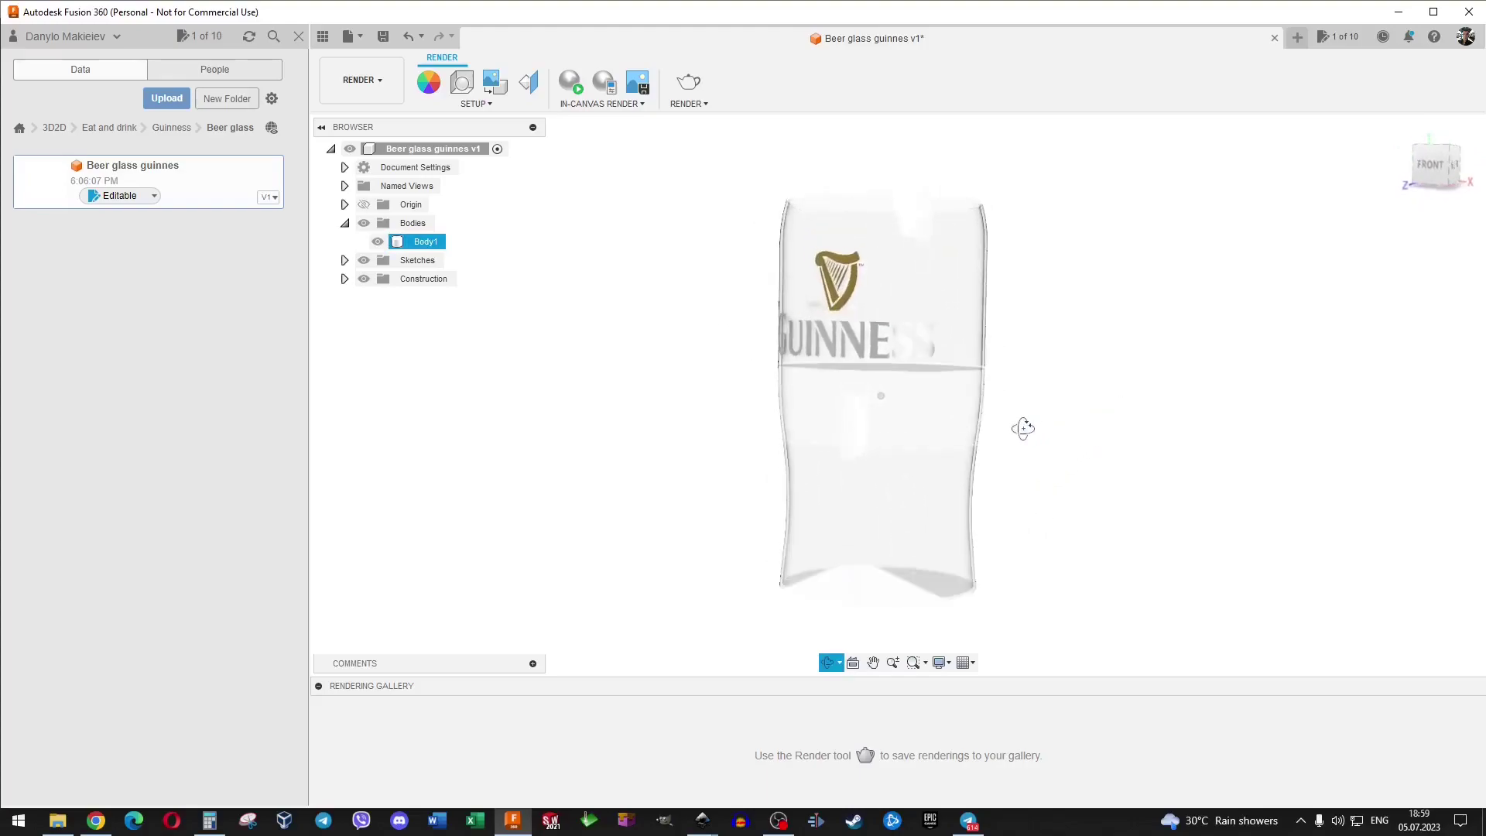
left_click(382, 36)
left_click(724, 449)
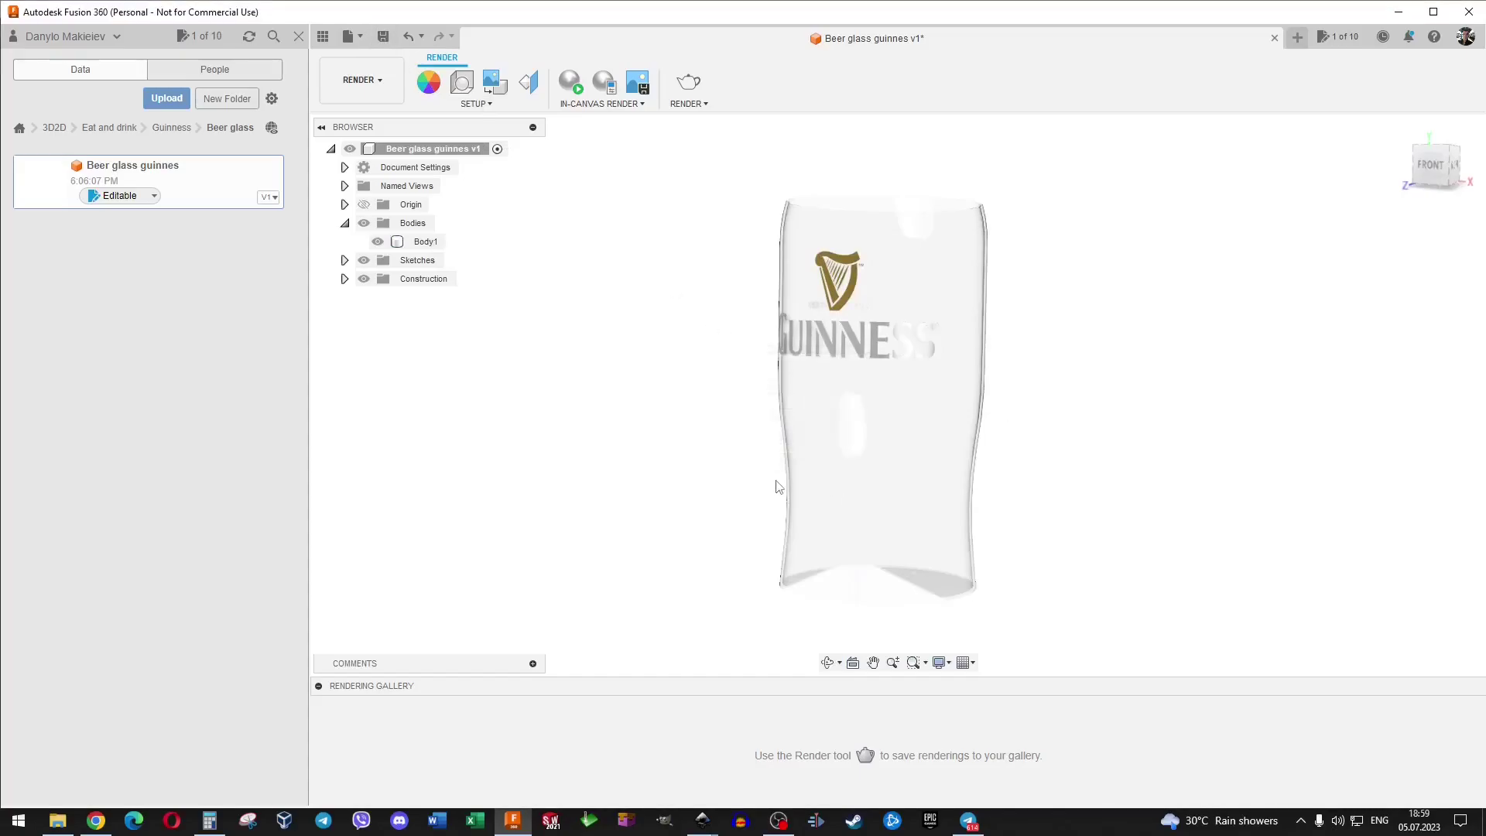